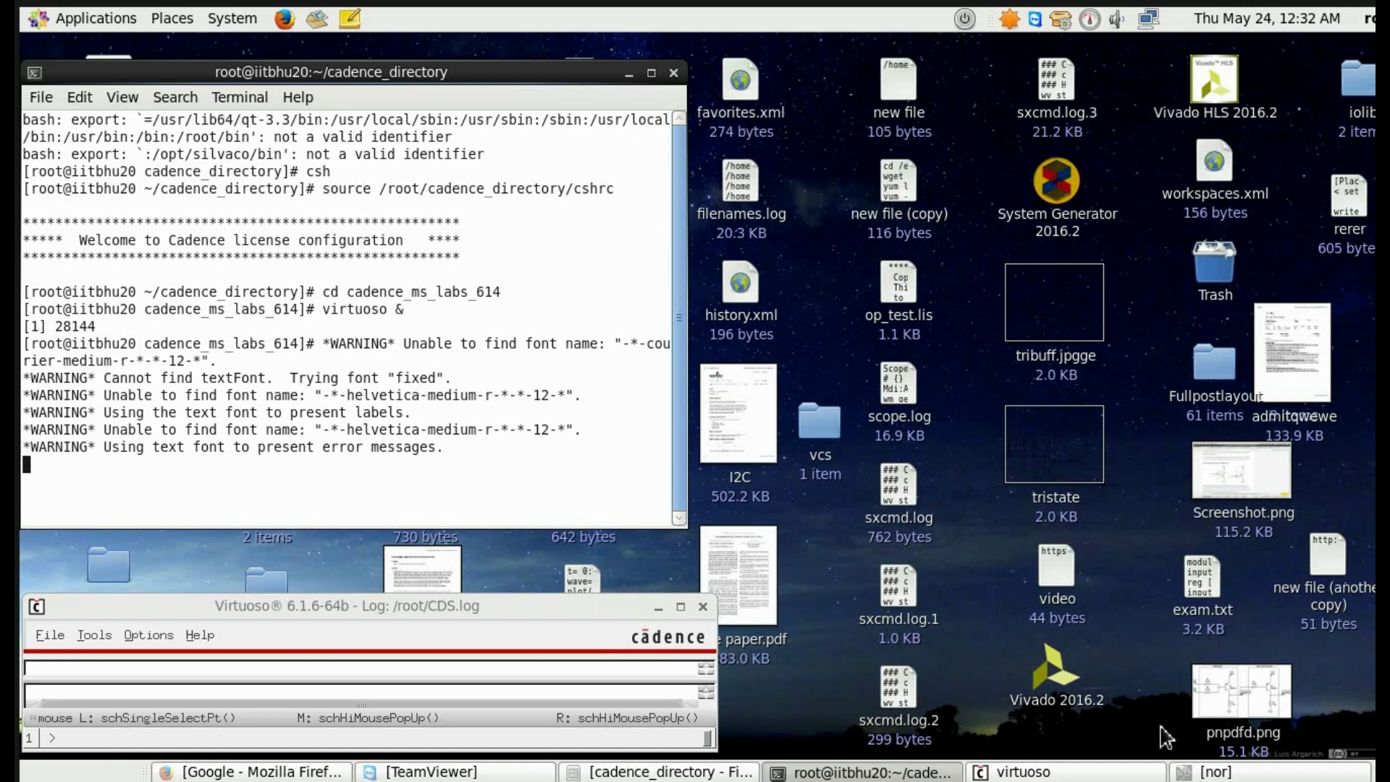
Step: Toggle the nor schematic window to uncover the desktop and log window
click(1230, 772)
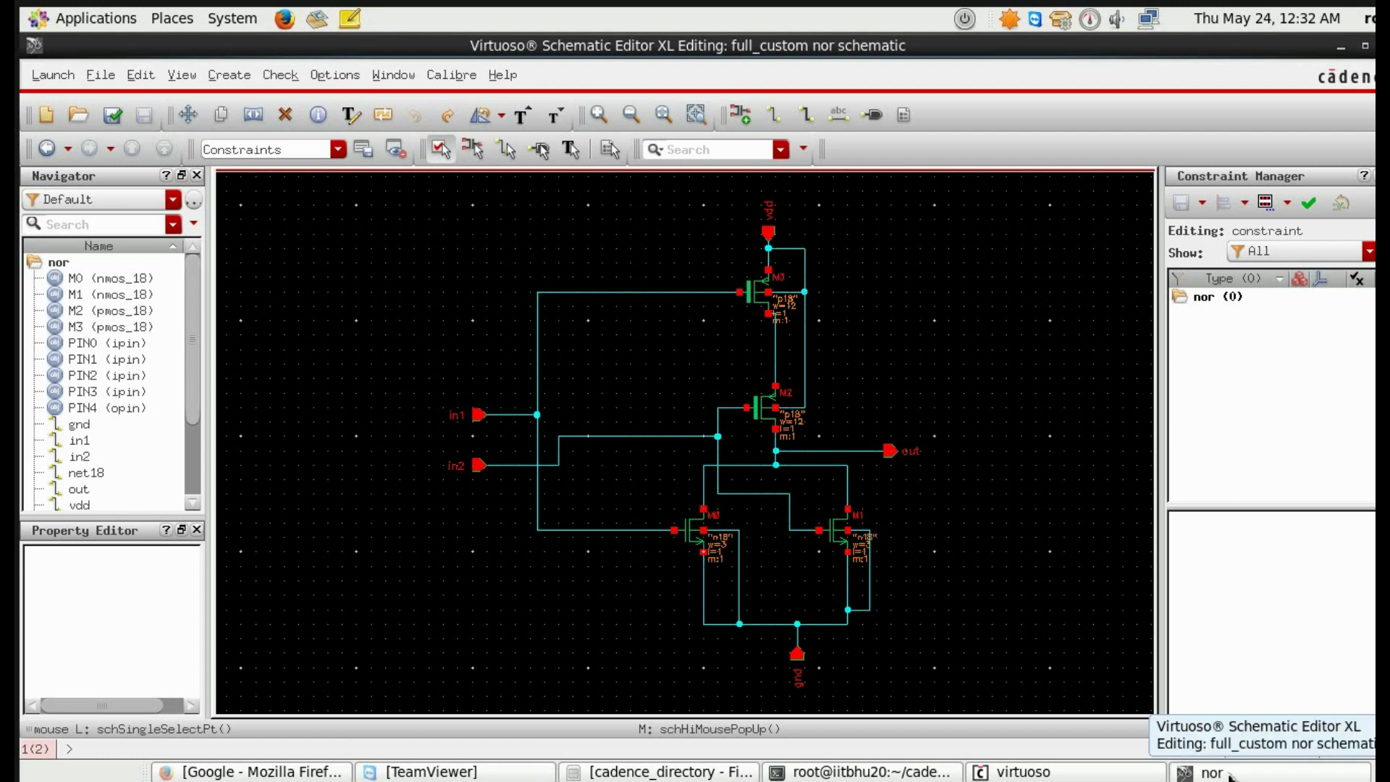
click(1229, 773)
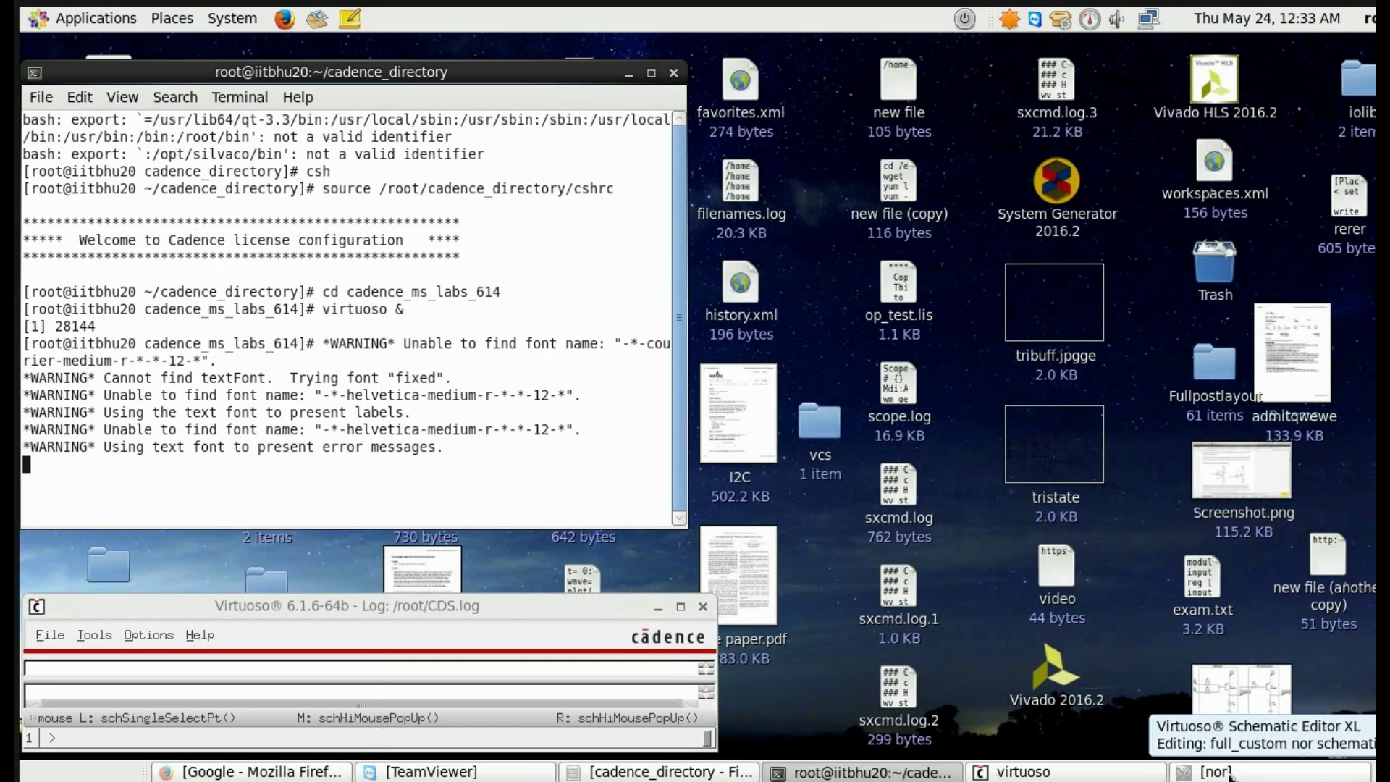
click(1230, 773)
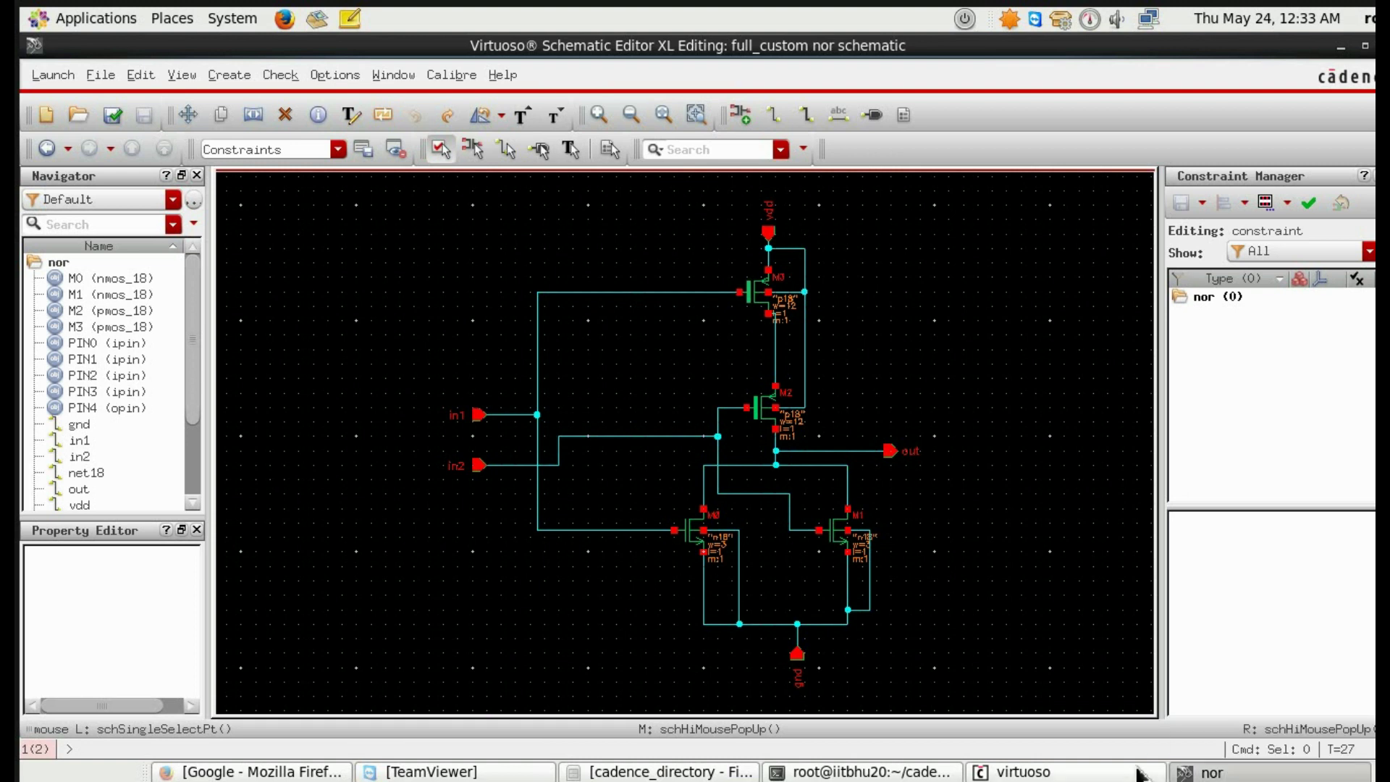
click(1339, 47)
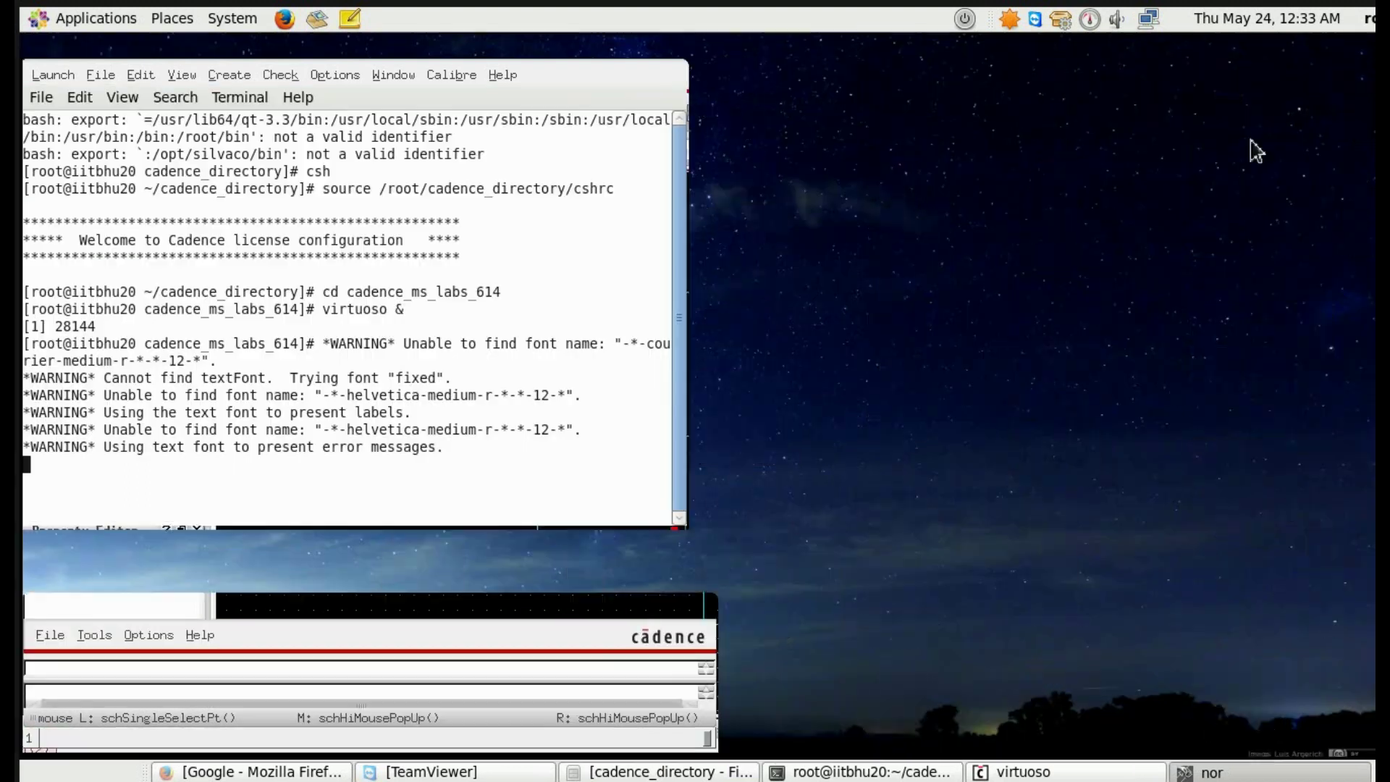
Step: Create the new nor layout cellview in full_custom, opened with Layout GXL
click(51, 635)
mouse_move(185, 240)
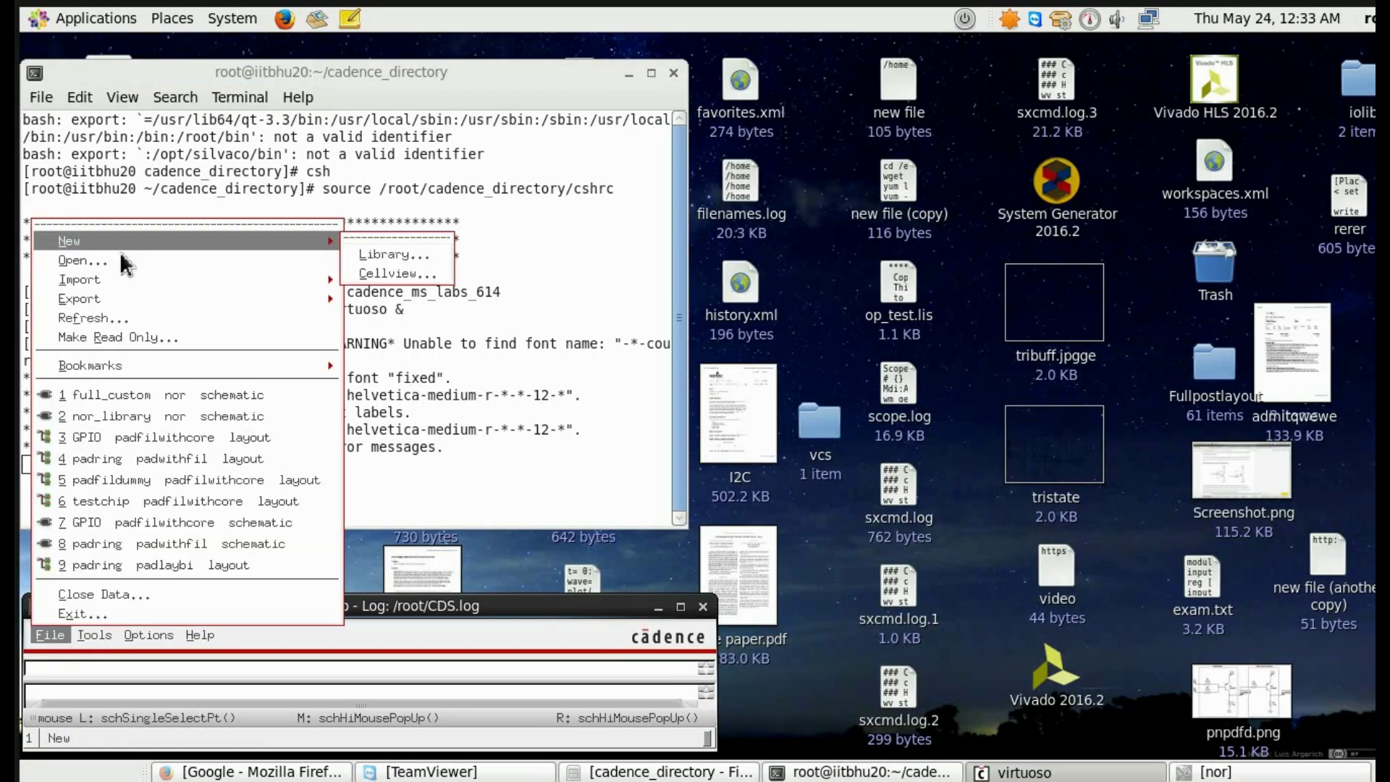
click(393, 271)
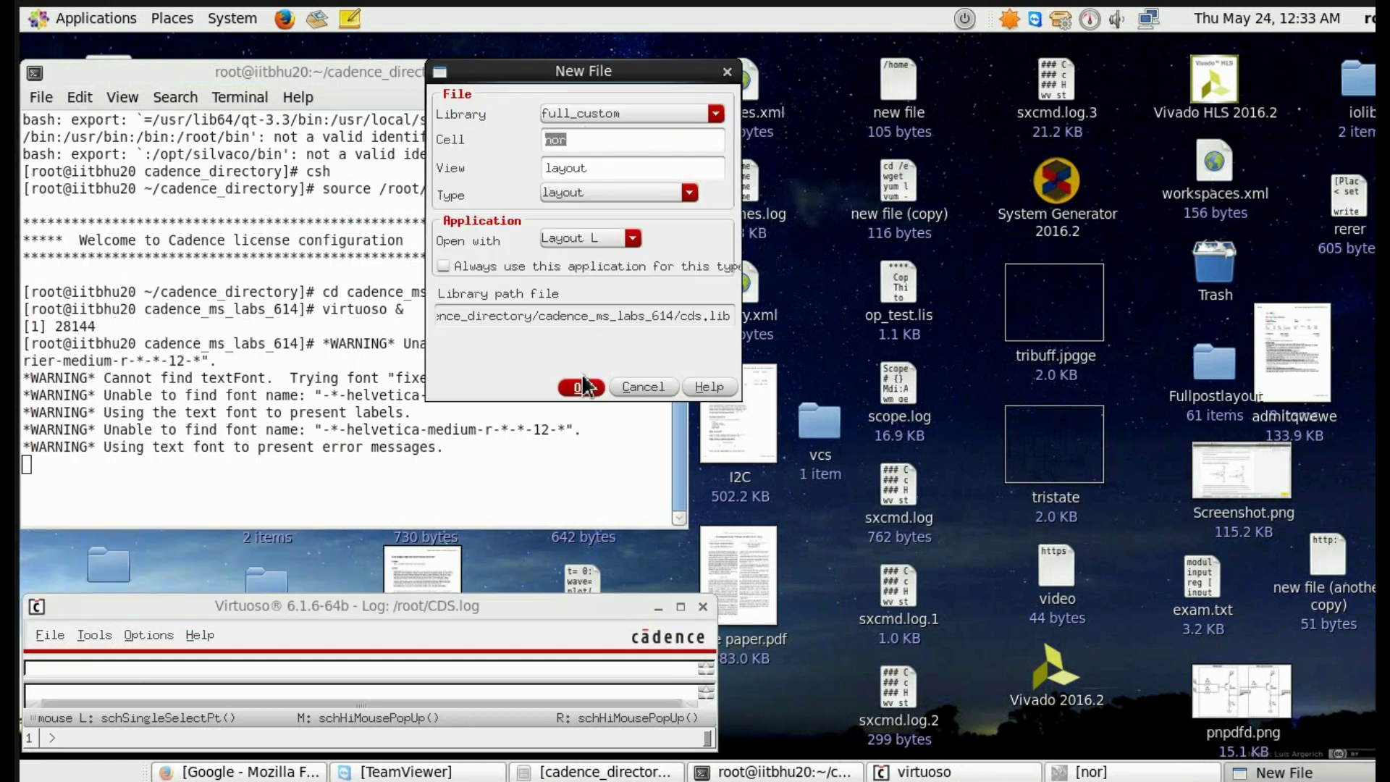
click(609, 238)
click(595, 314)
click(580, 237)
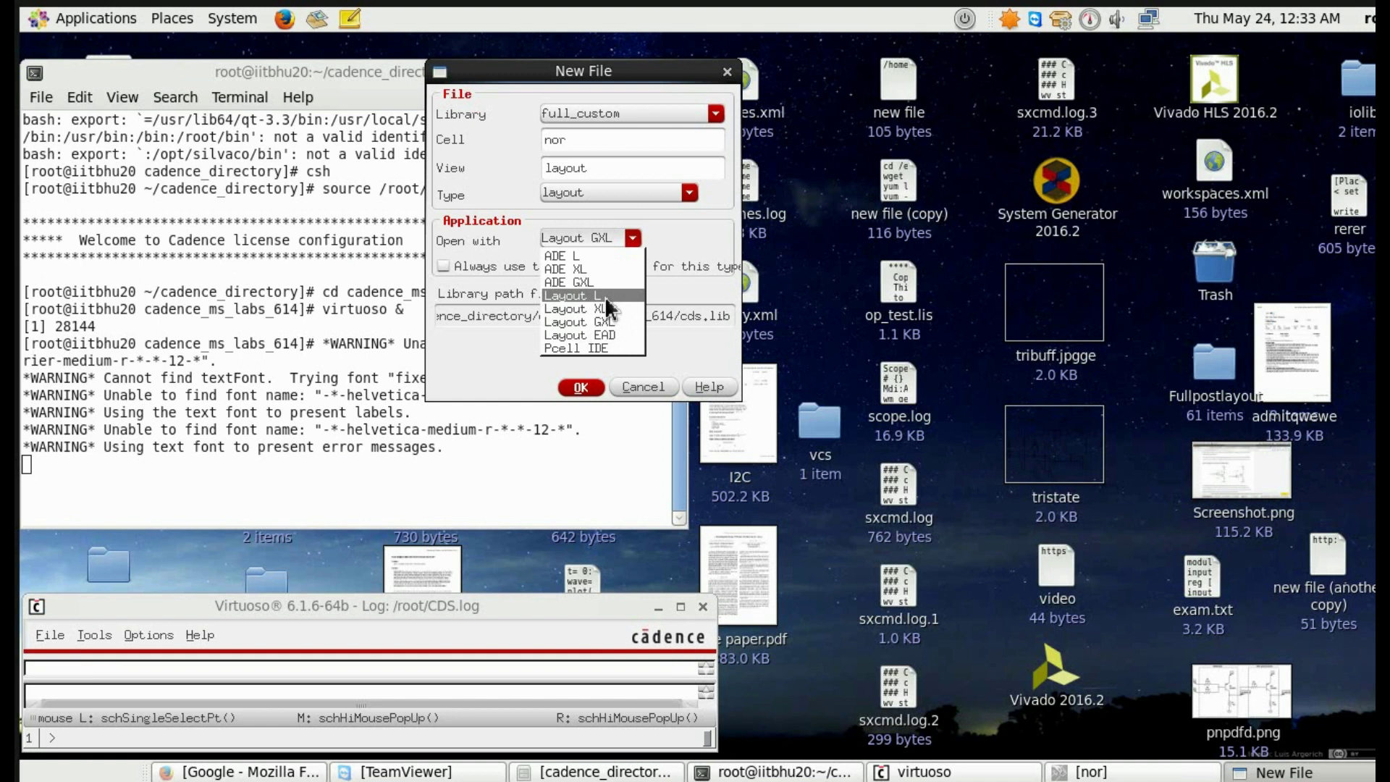
click(609, 320)
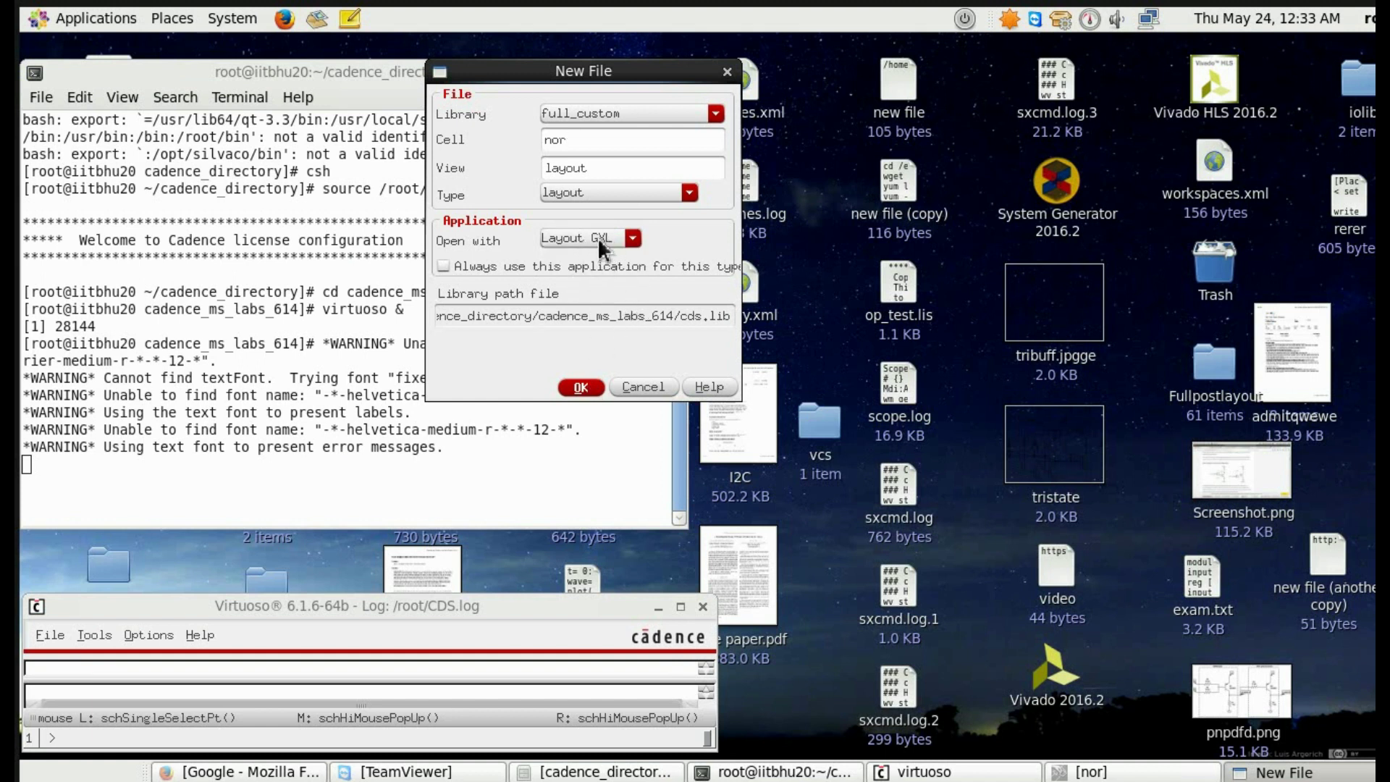
click(580, 388)
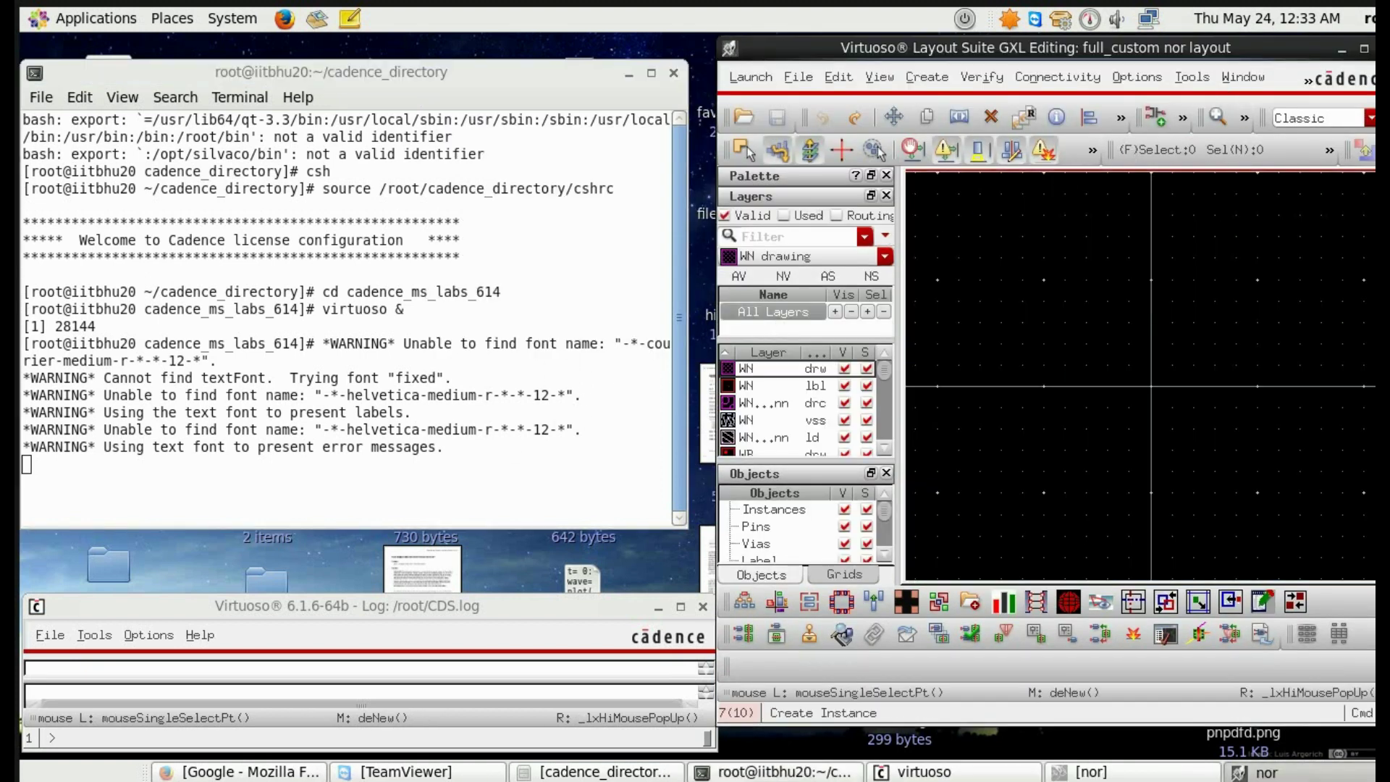
Step: Maximize the layout window and close the display settings unchanged
click(1365, 48)
scroll(628, 348, down, 1)
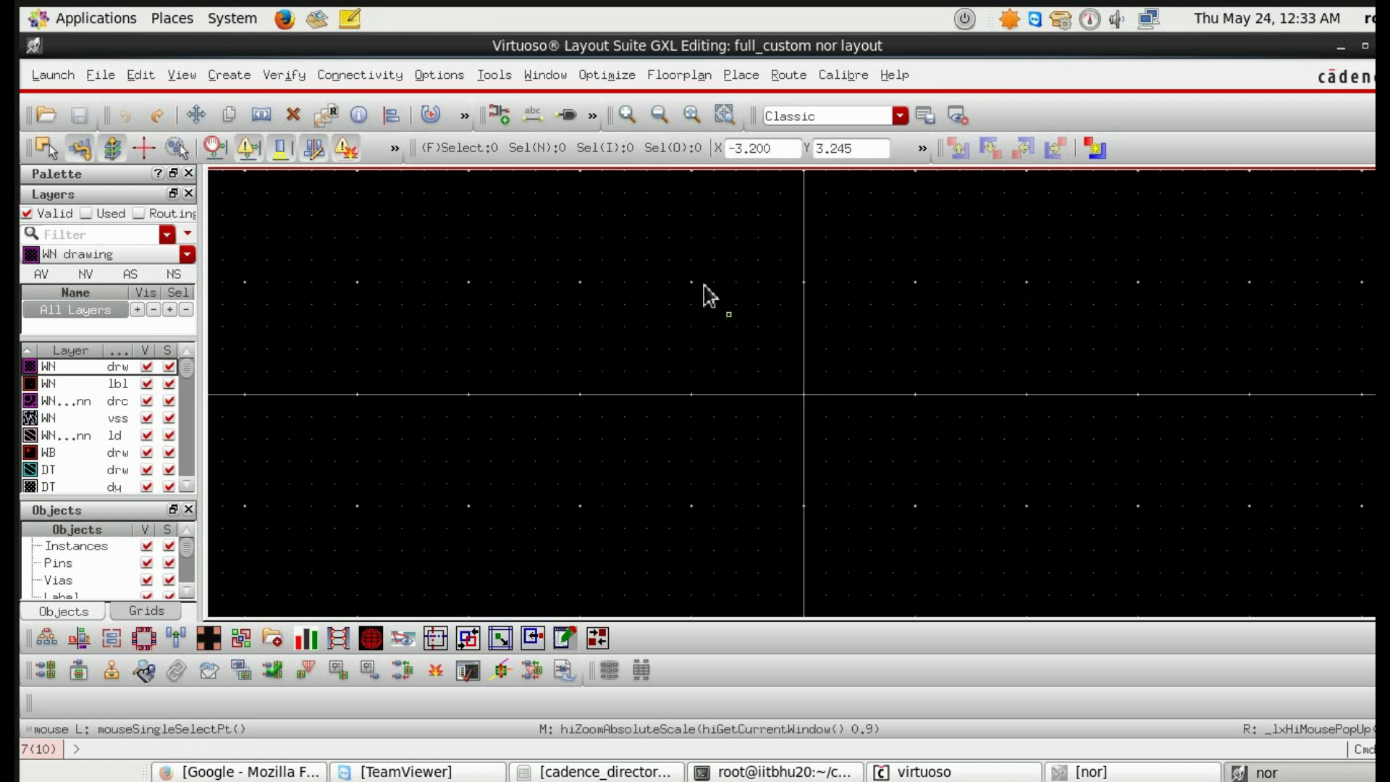
click(438, 75)
click(467, 101)
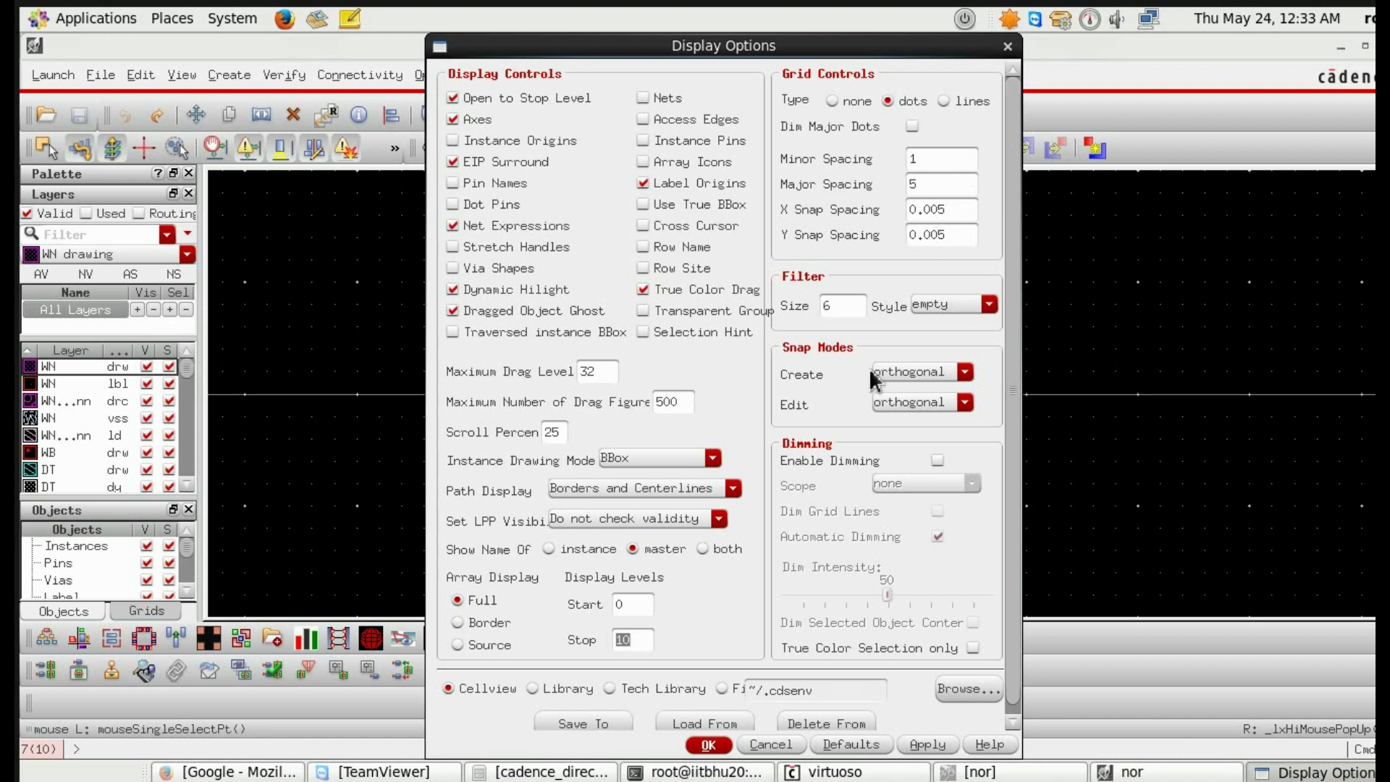
click(709, 746)
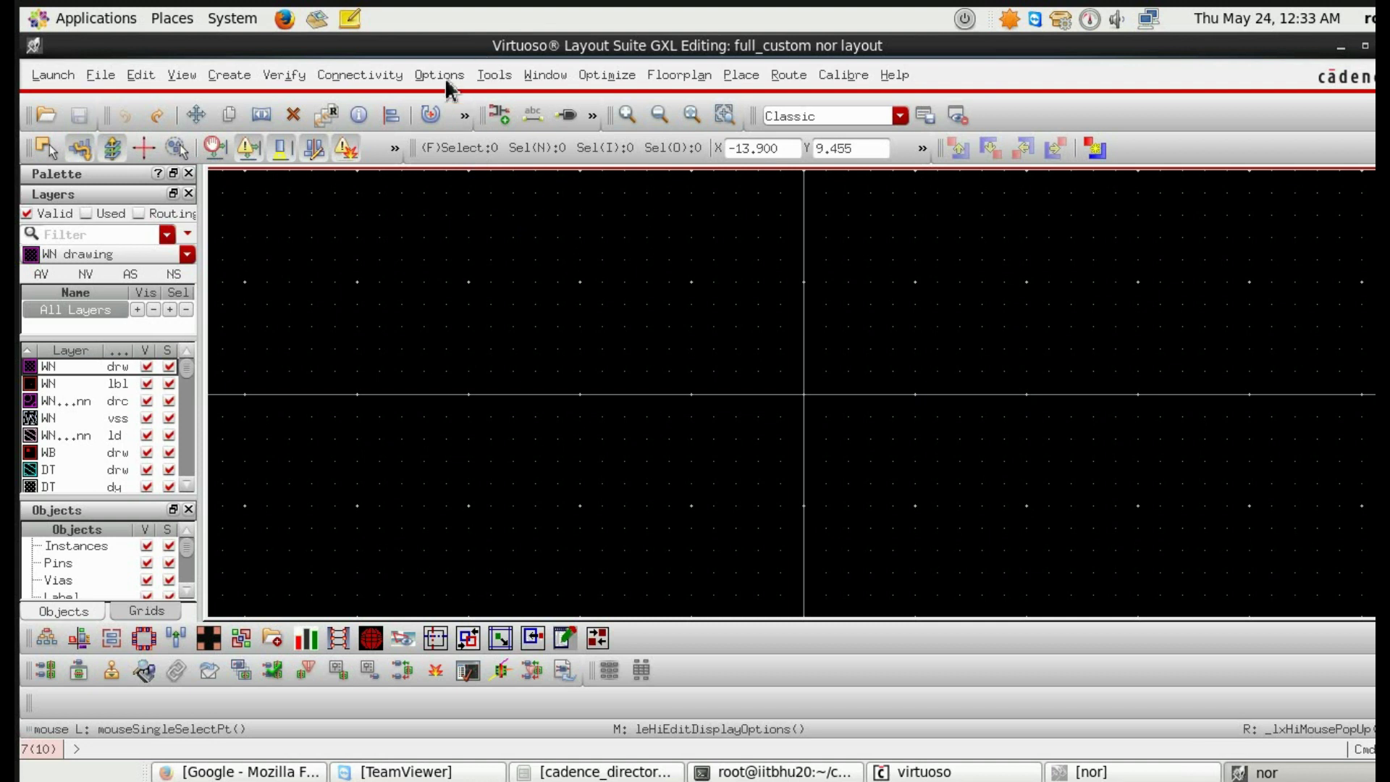
Step: Turn on Show Alignment Markers in the Editor options
click(438, 74)
click(490, 133)
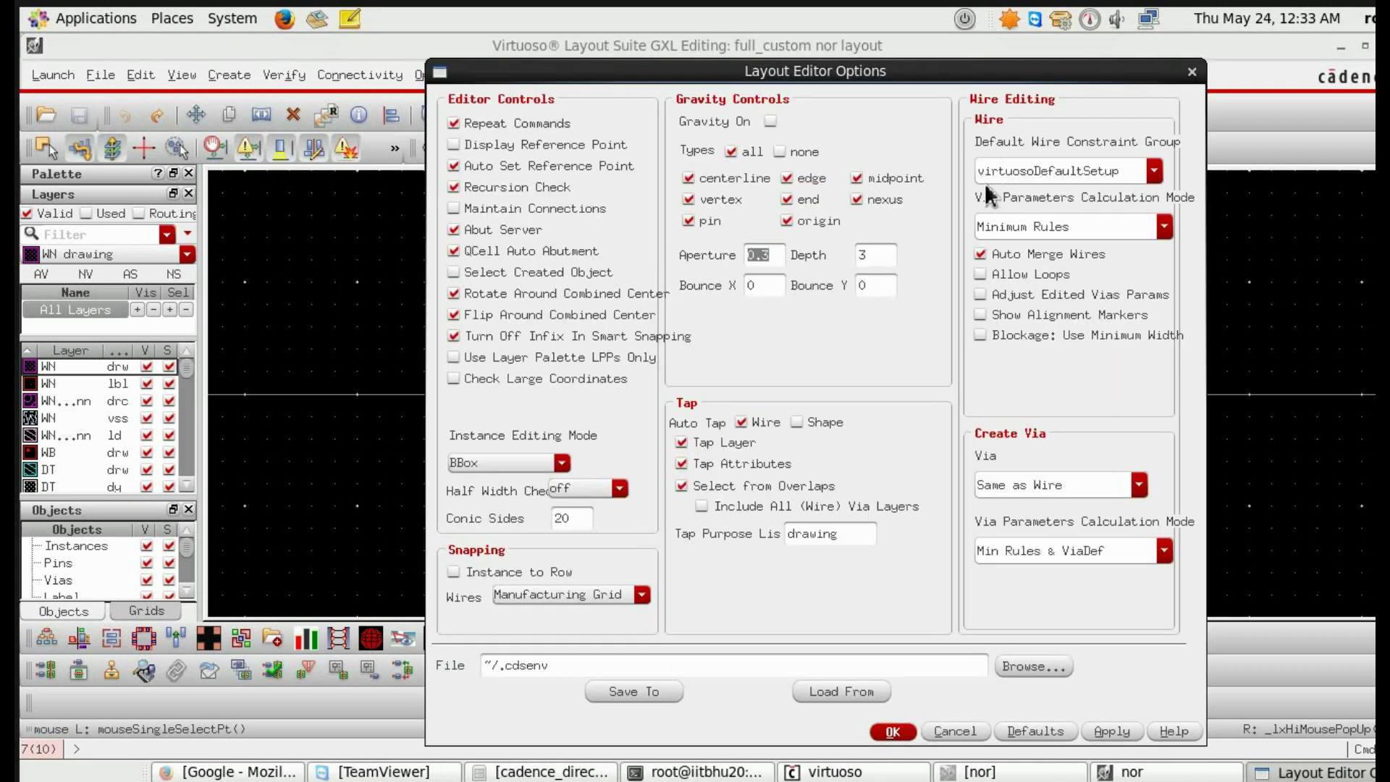
click(981, 314)
click(892, 732)
Step: Enable Grid and Density batch checks and DRD Smart Snap in DRD Edit options
click(439, 74)
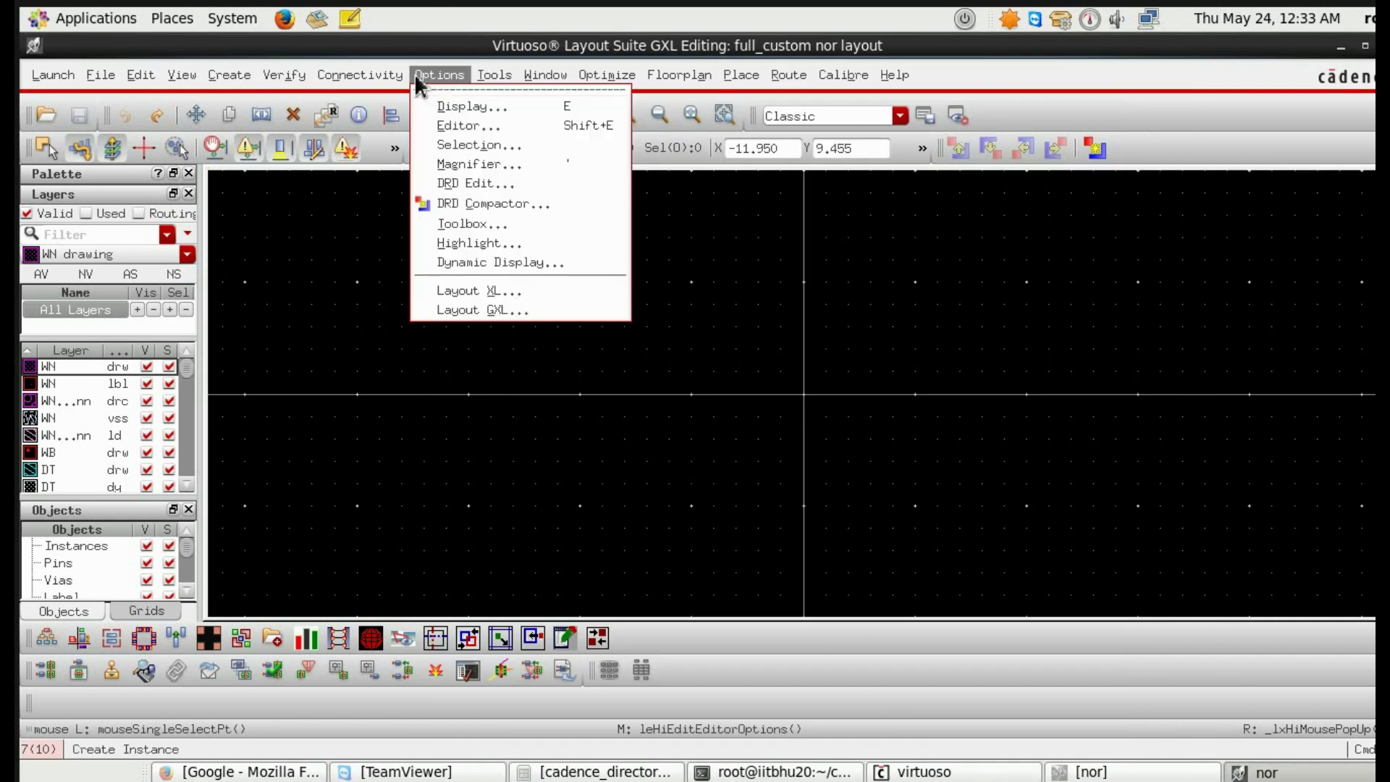
click(473, 183)
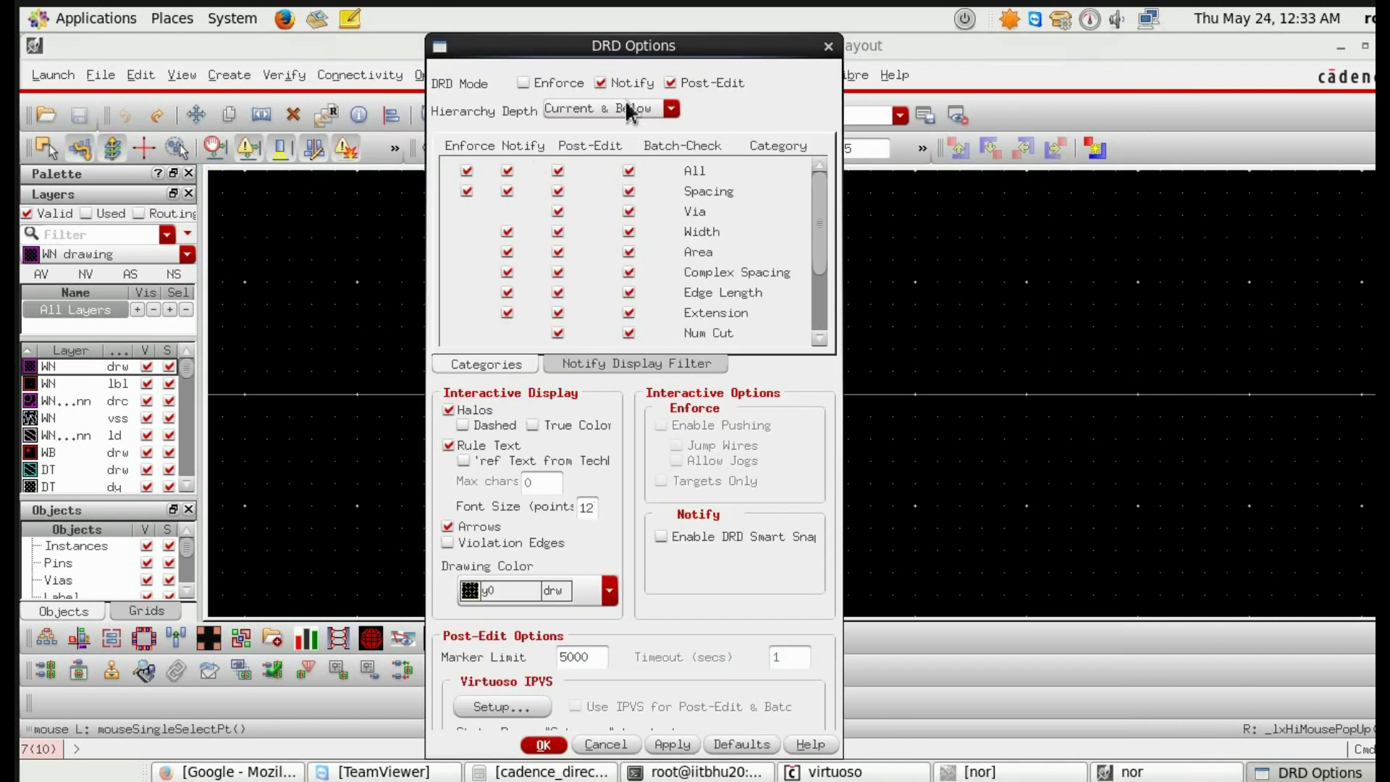
scroll(630, 294, down, 5)
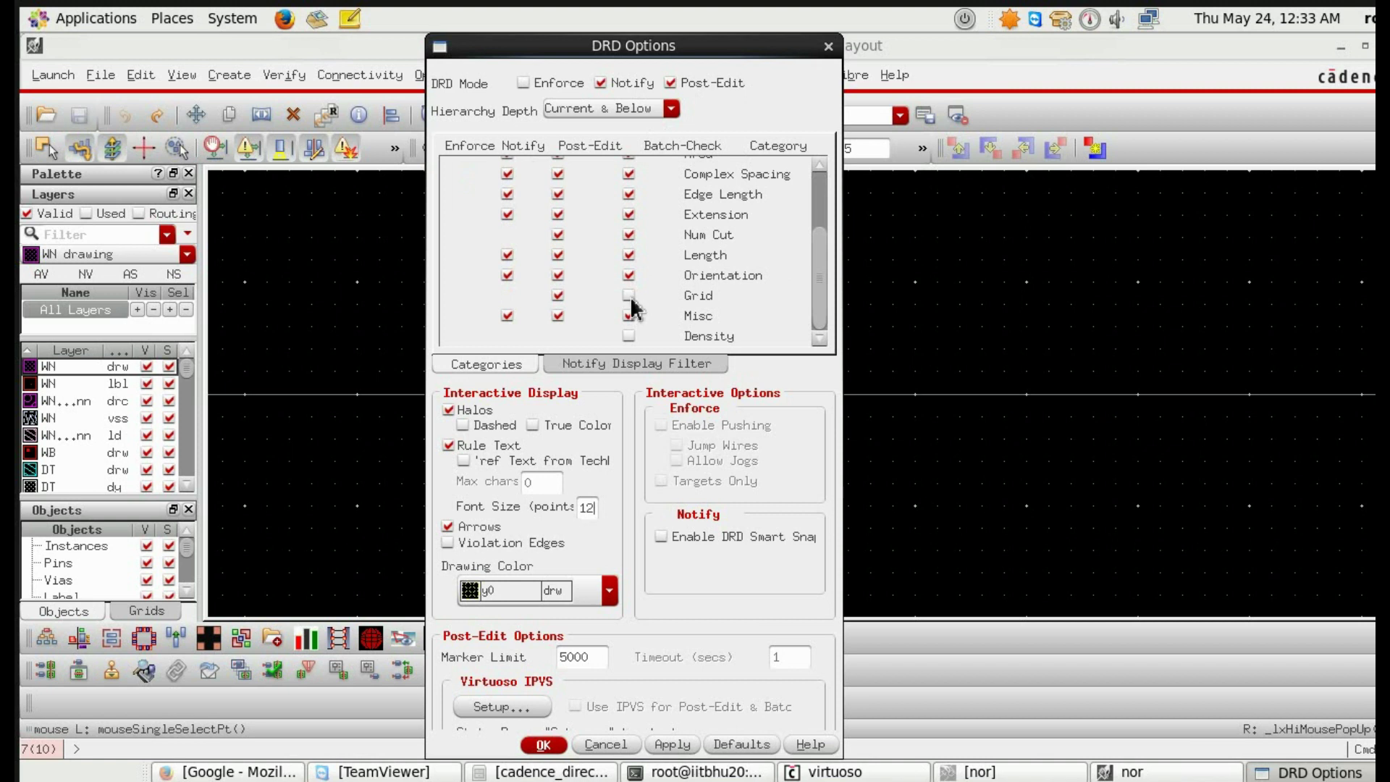
click(629, 296)
click(629, 336)
click(662, 536)
click(544, 745)
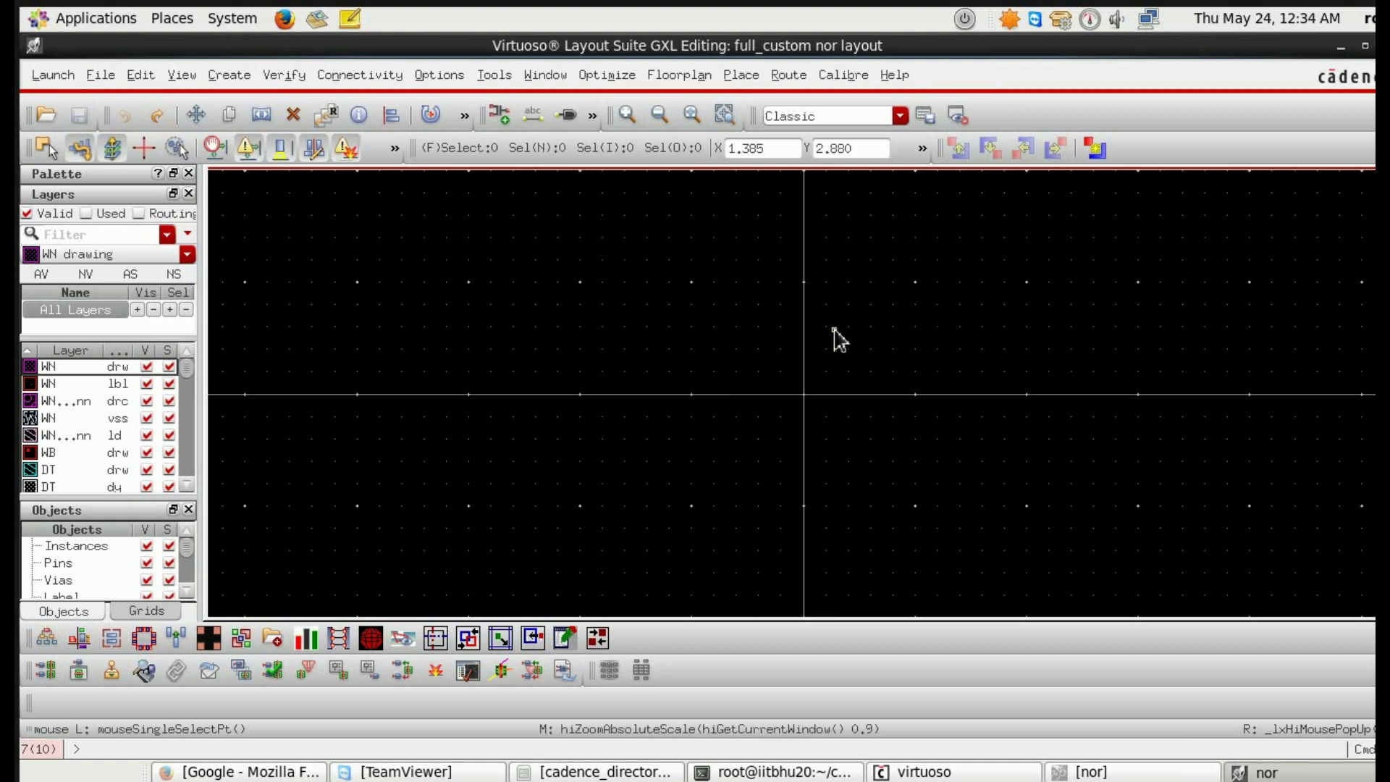
Step: Place a trial nmos_18 transistor instance, then delete it
key(i)
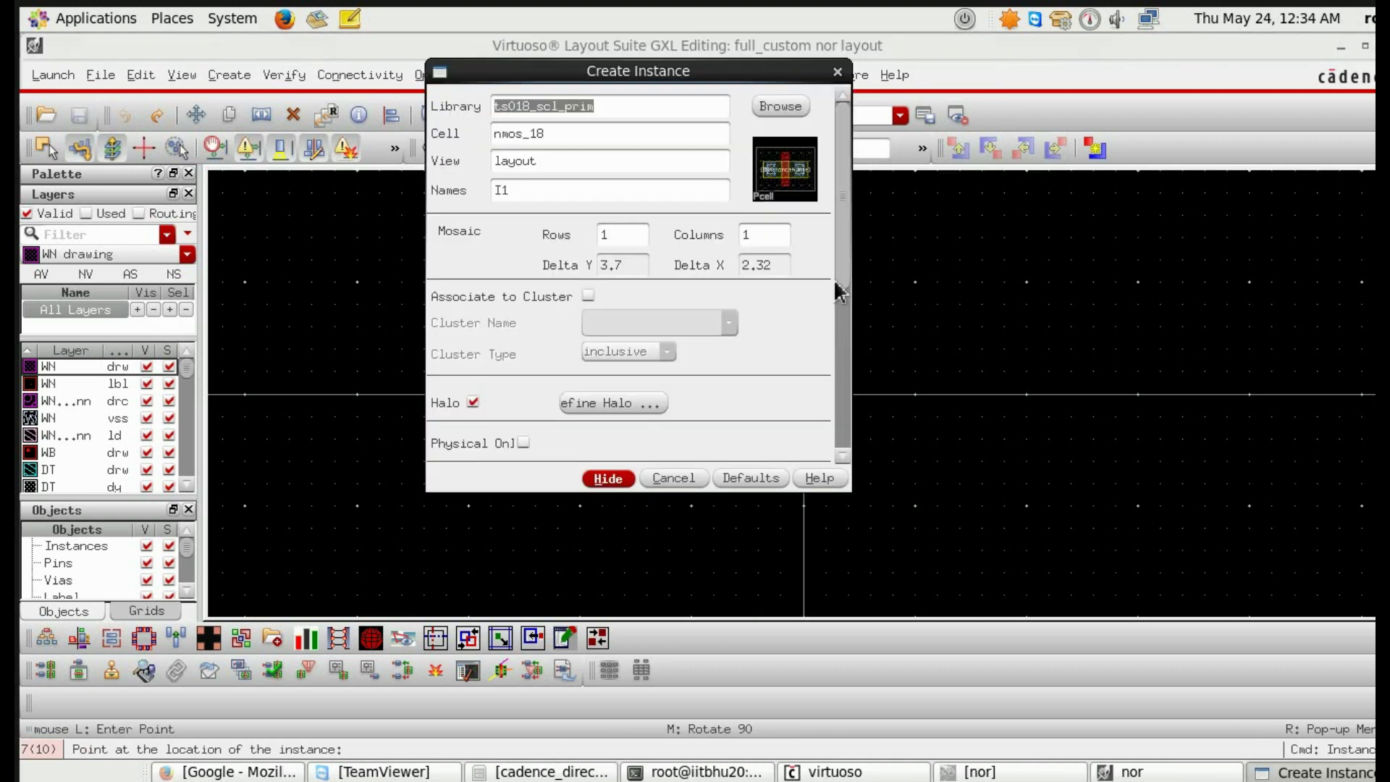
click(781, 106)
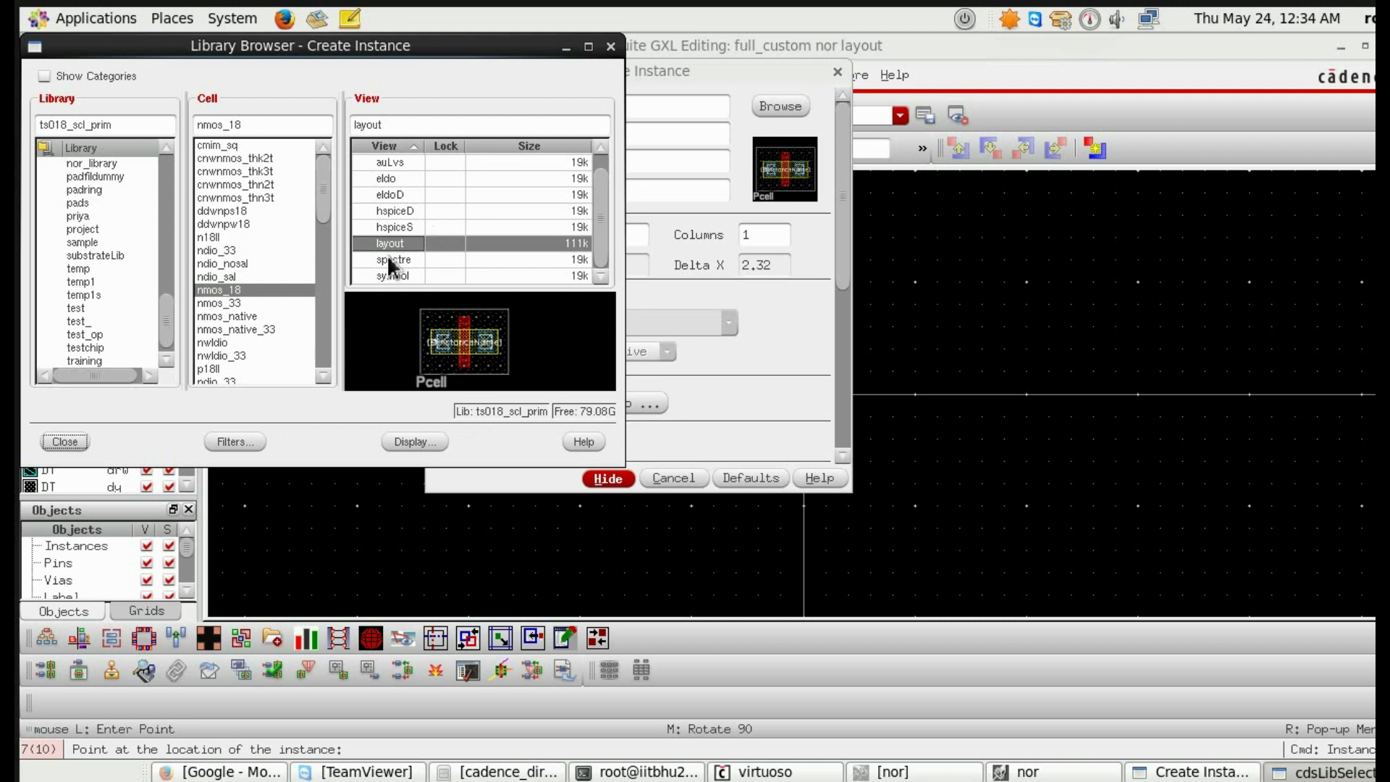
click(916, 335)
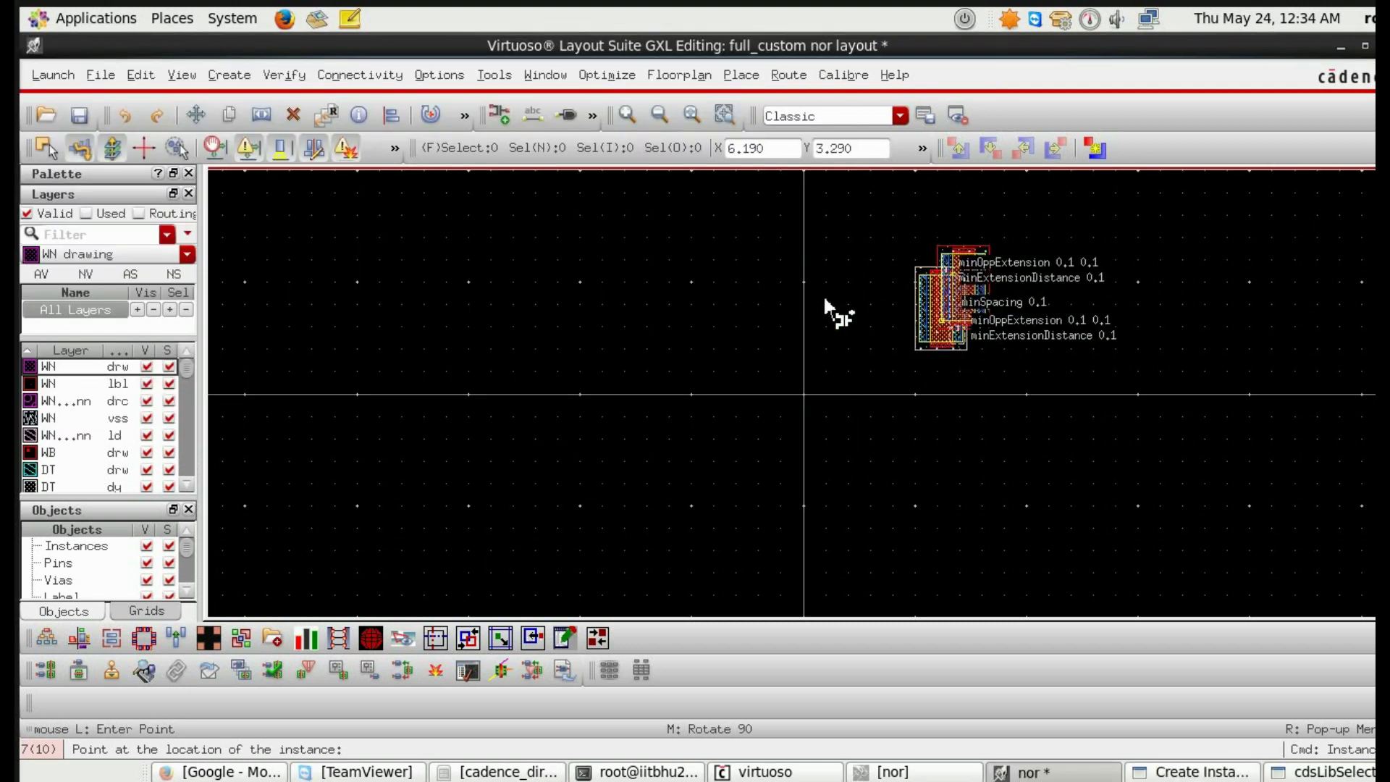
key(Escape)
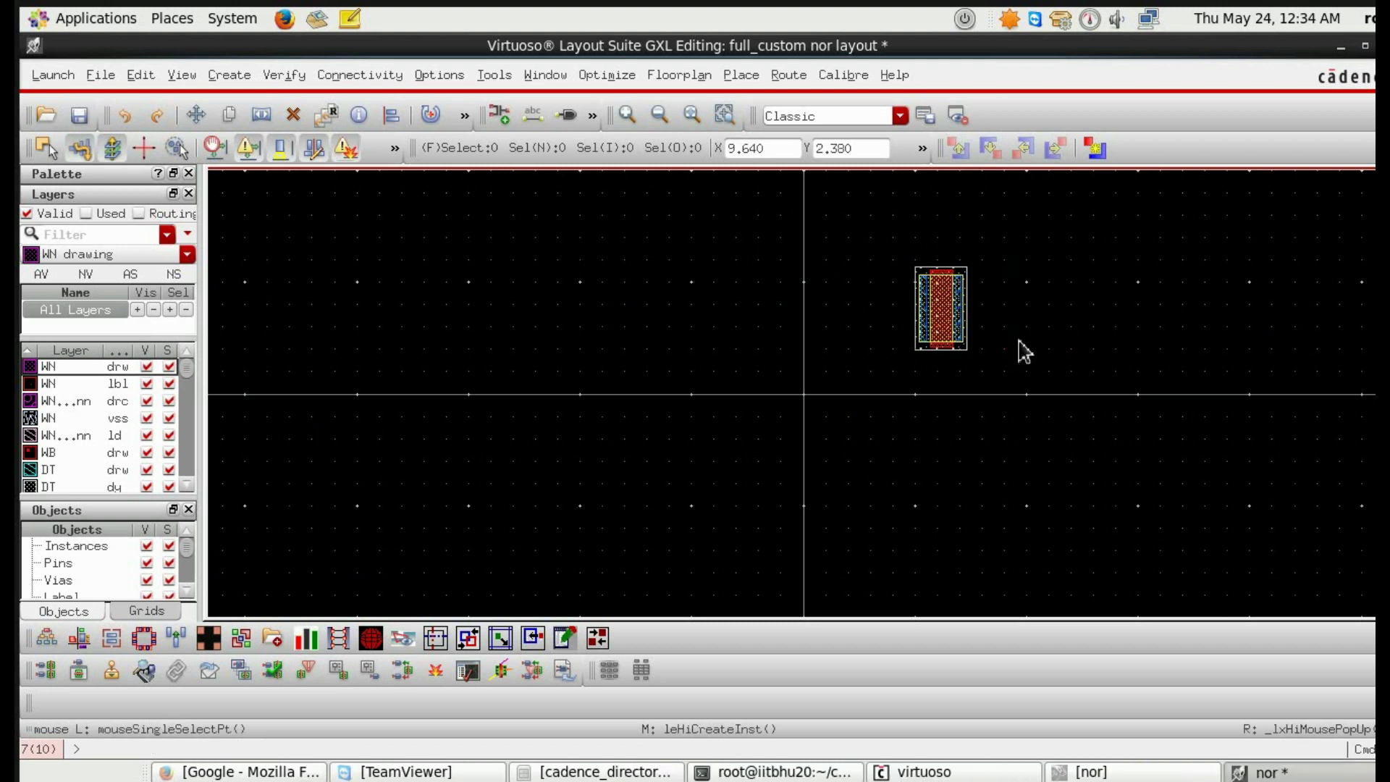
click(964, 325)
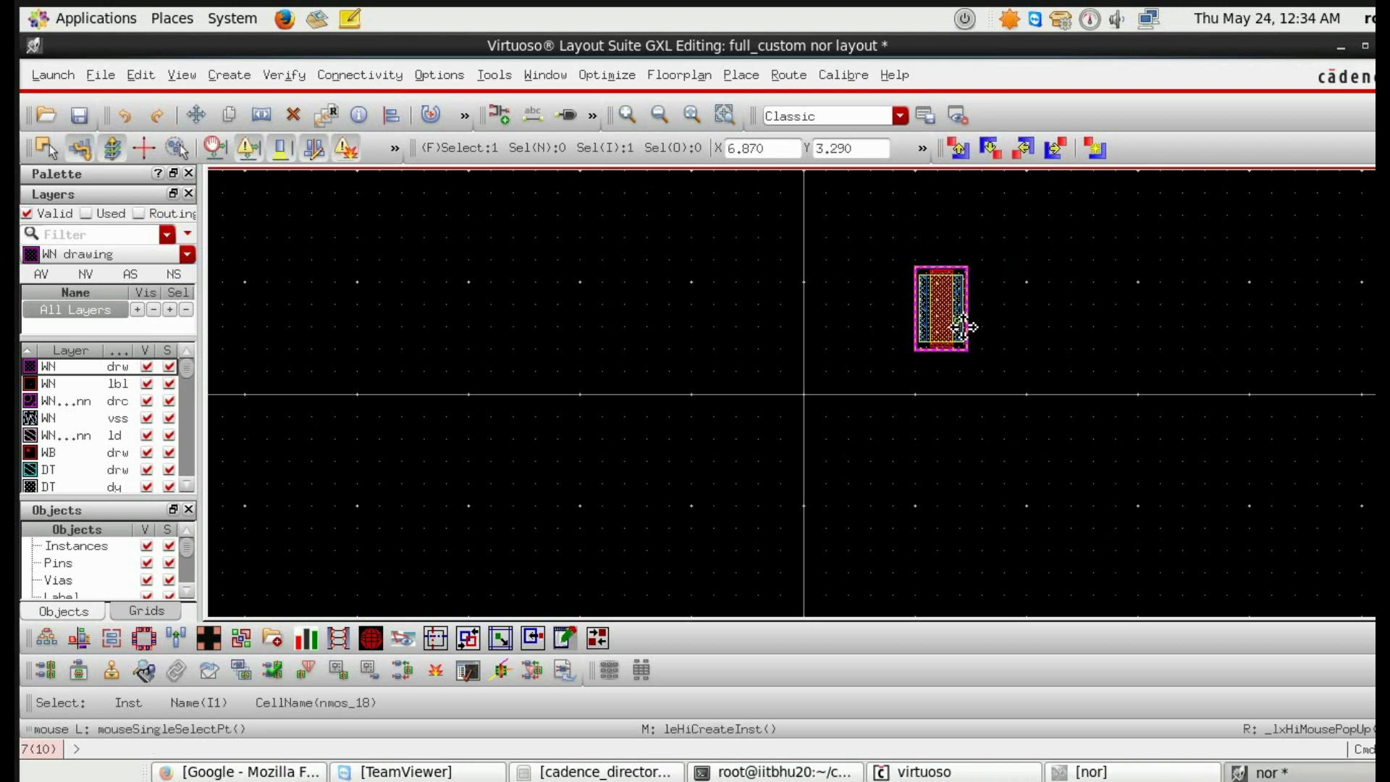
key(Delete)
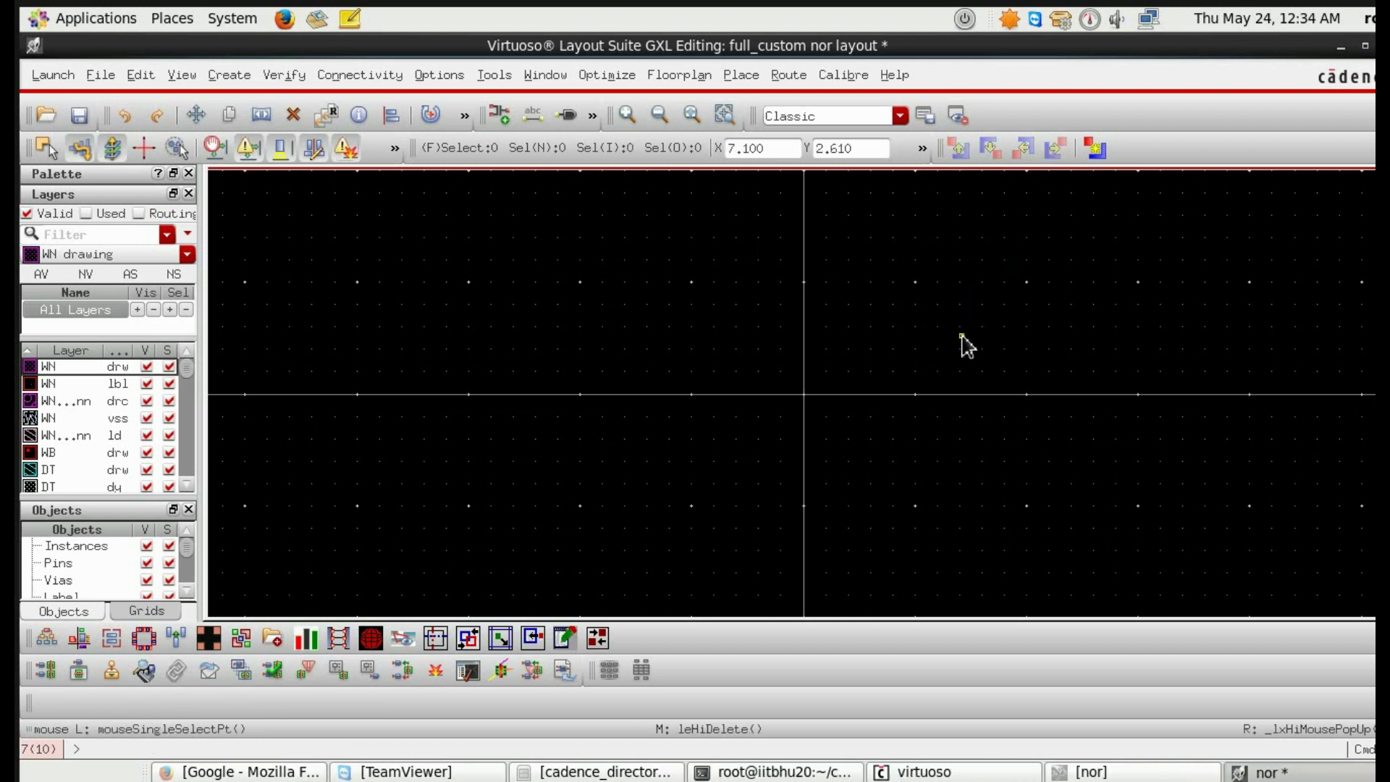
Step: Cancel a new instance and switch windows to bring the nor layout forward
key(i)
key(Escape)
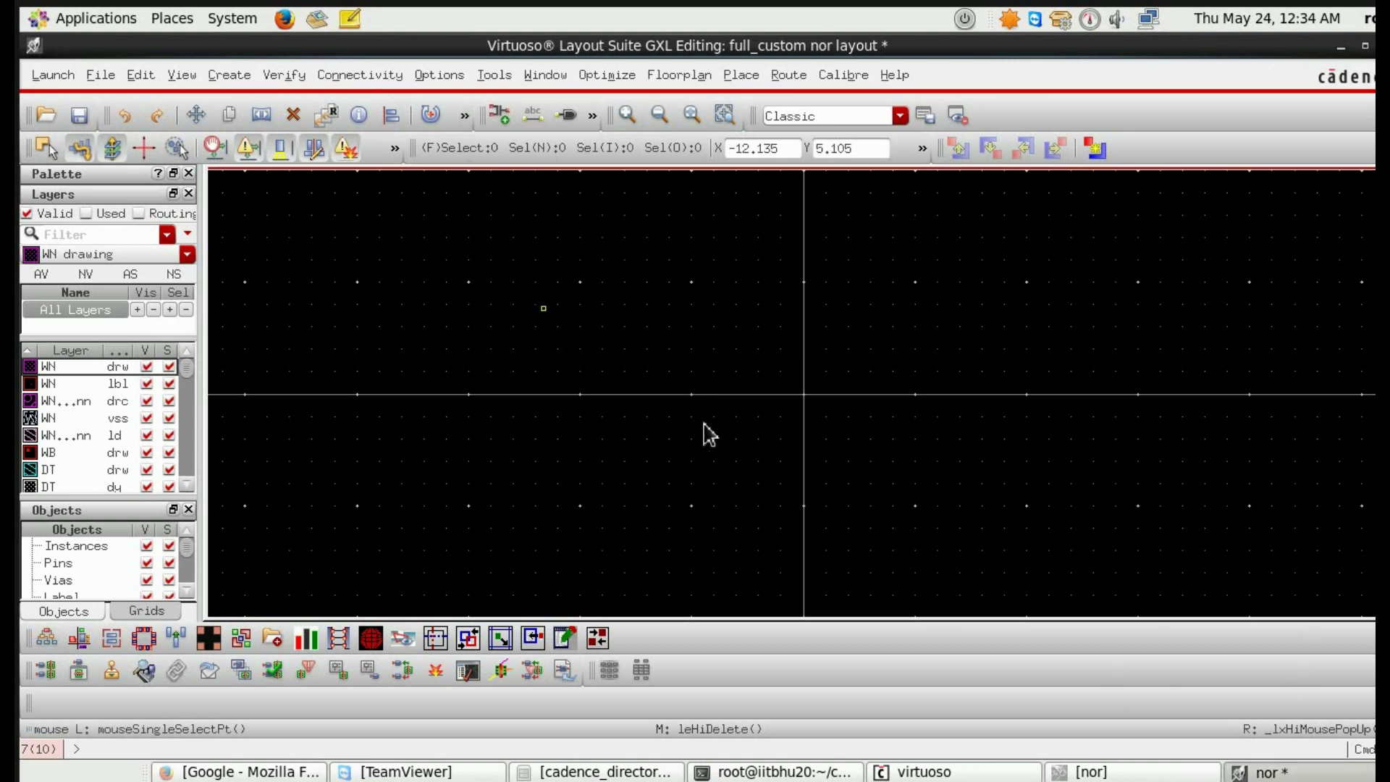
click(1086, 771)
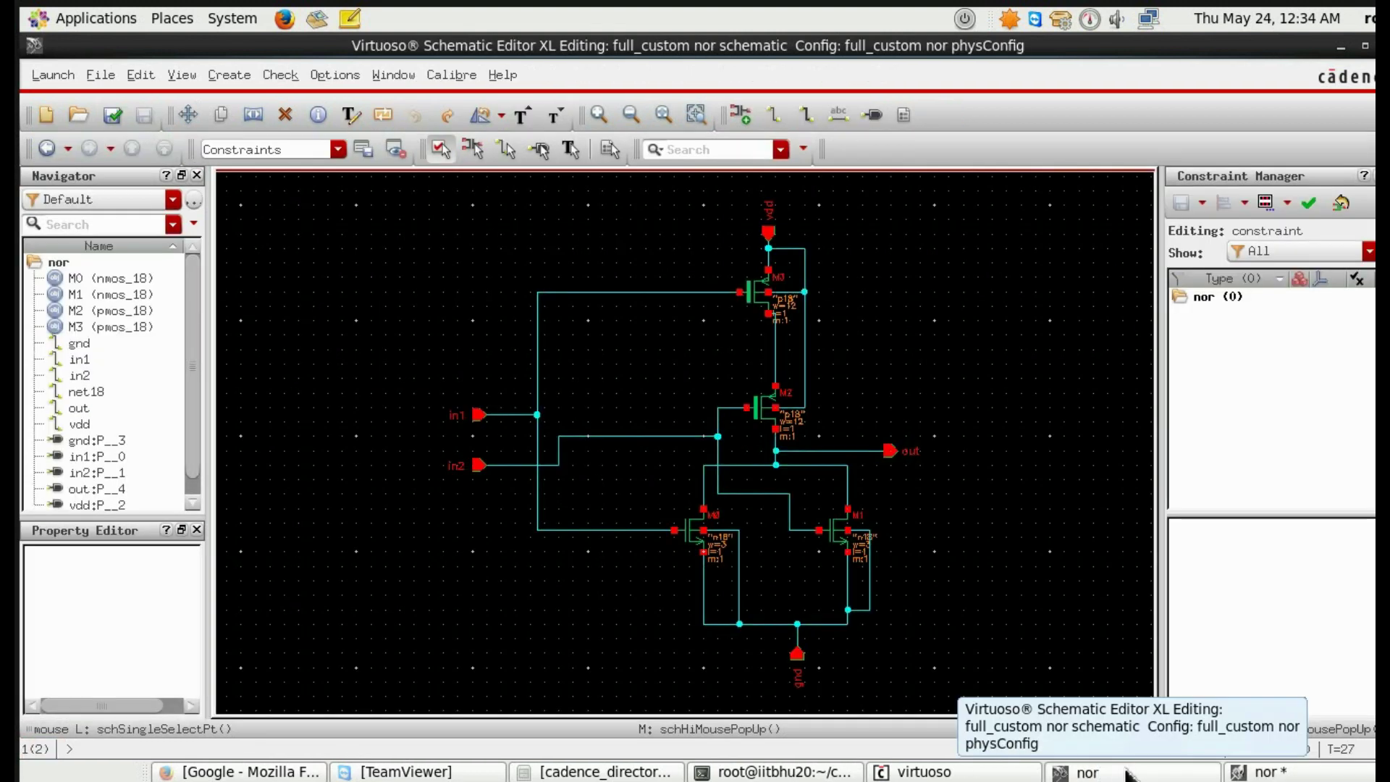
click(1130, 772)
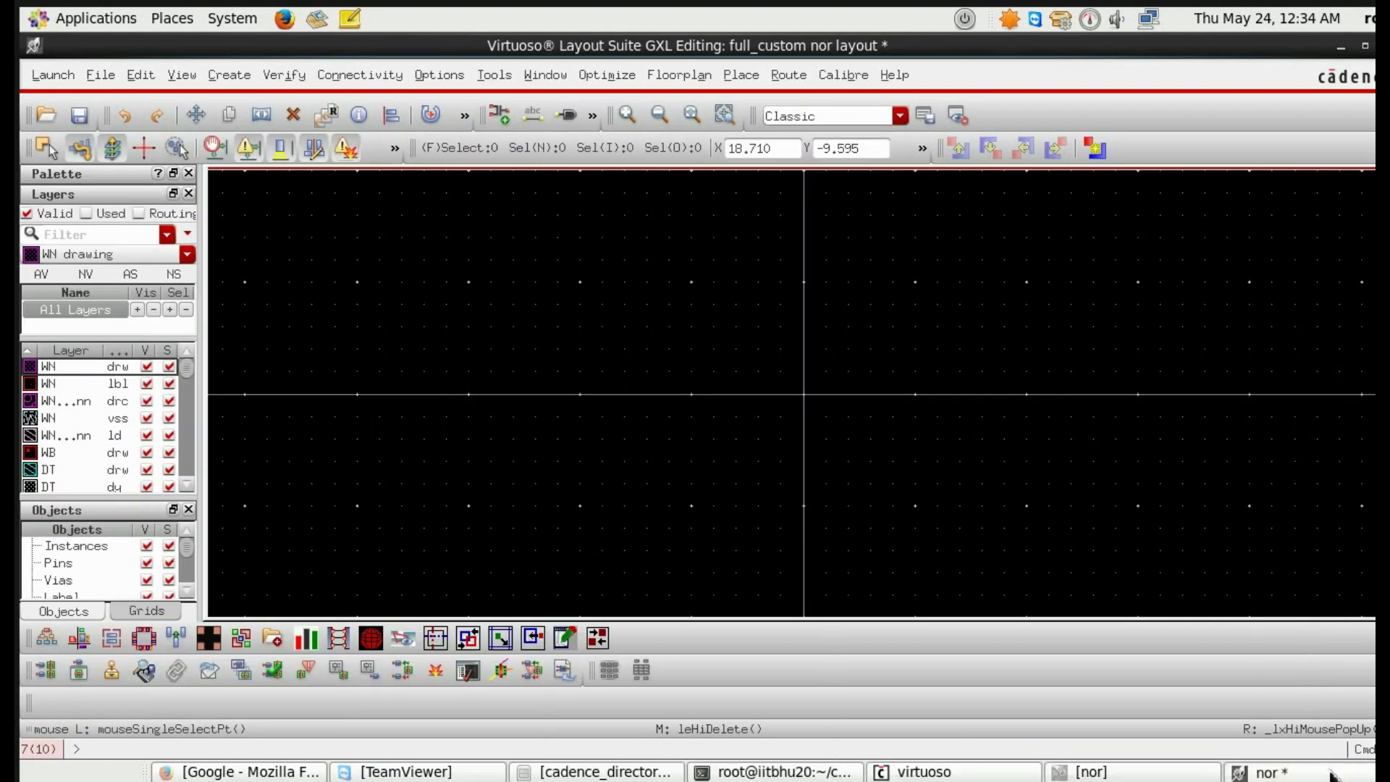
click(1265, 771)
click(1318, 772)
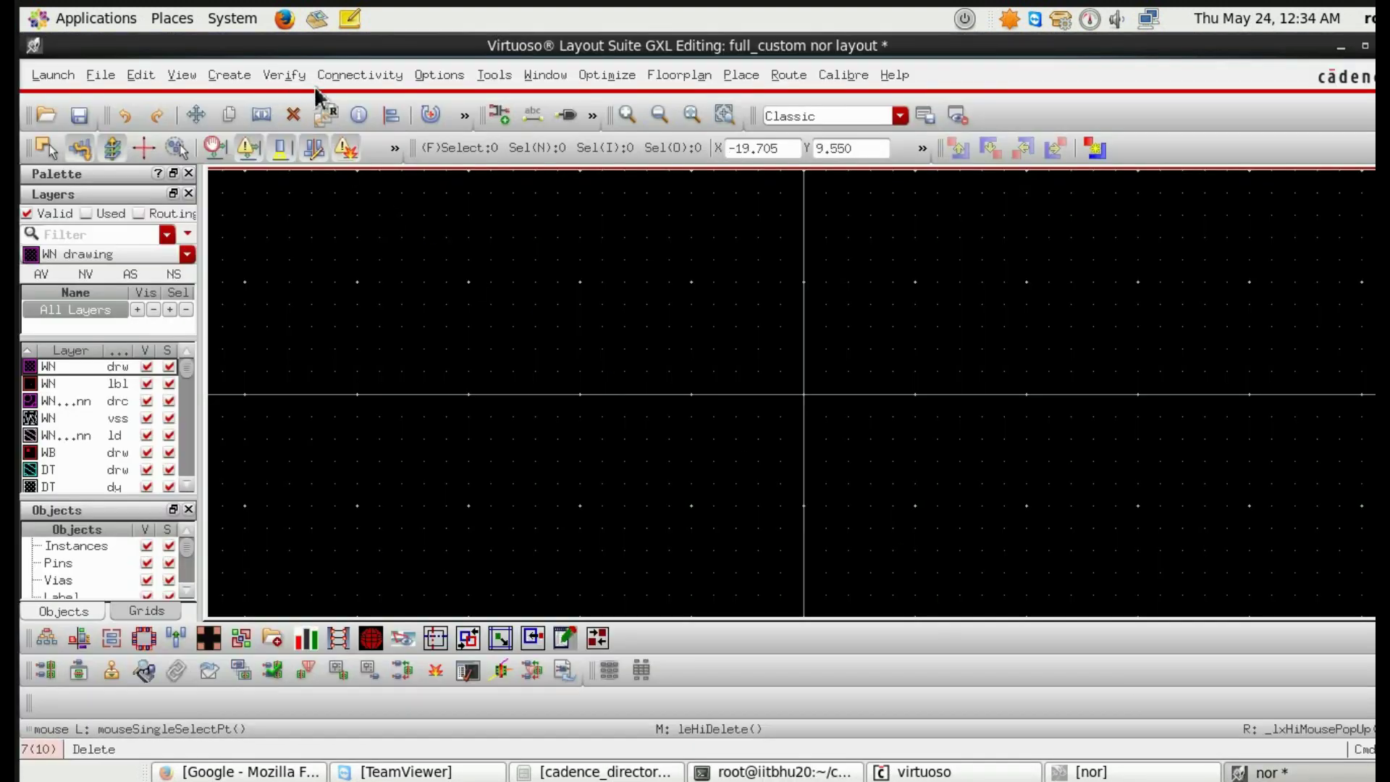
Step: Run Generate All From Source, reviewing I/O Pins, PR Boundary and Floorplan tabs
click(348, 74)
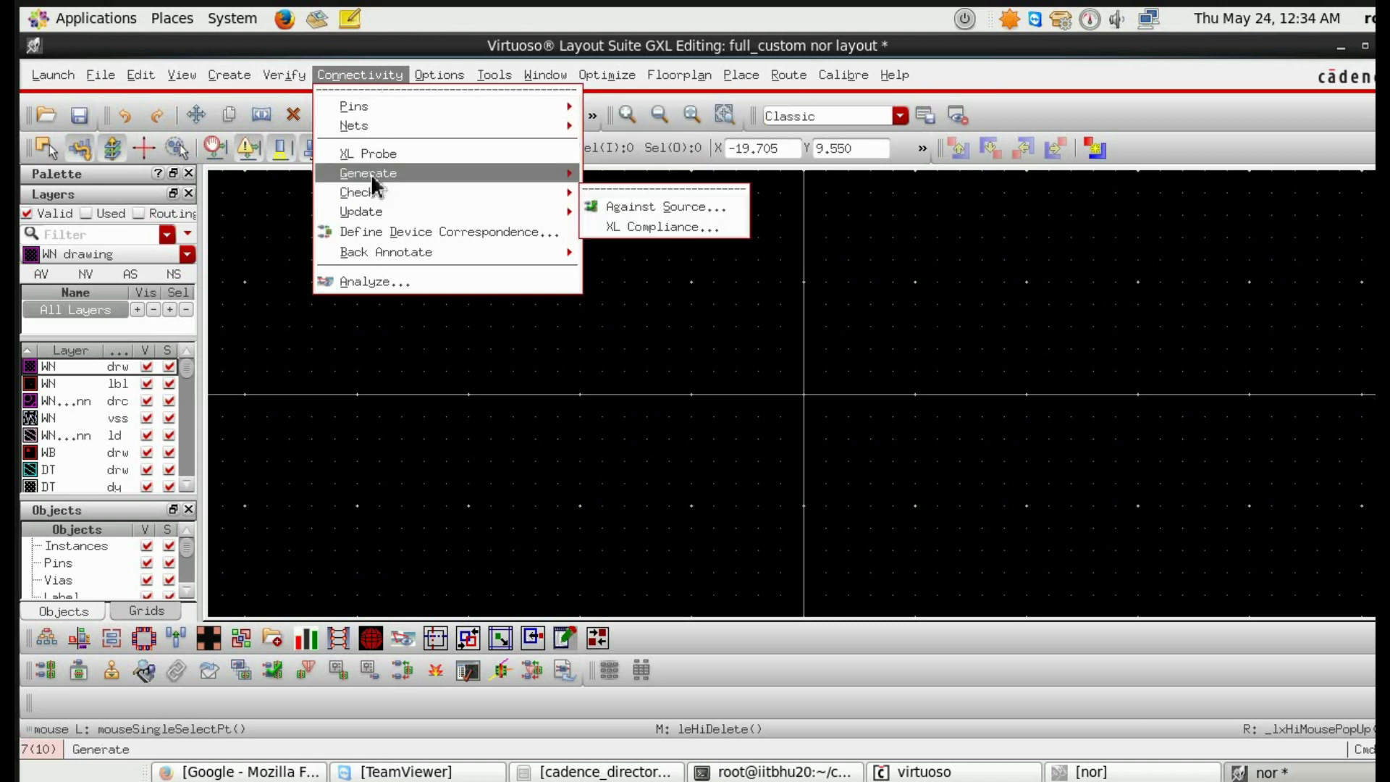
mouse_move(368, 173)
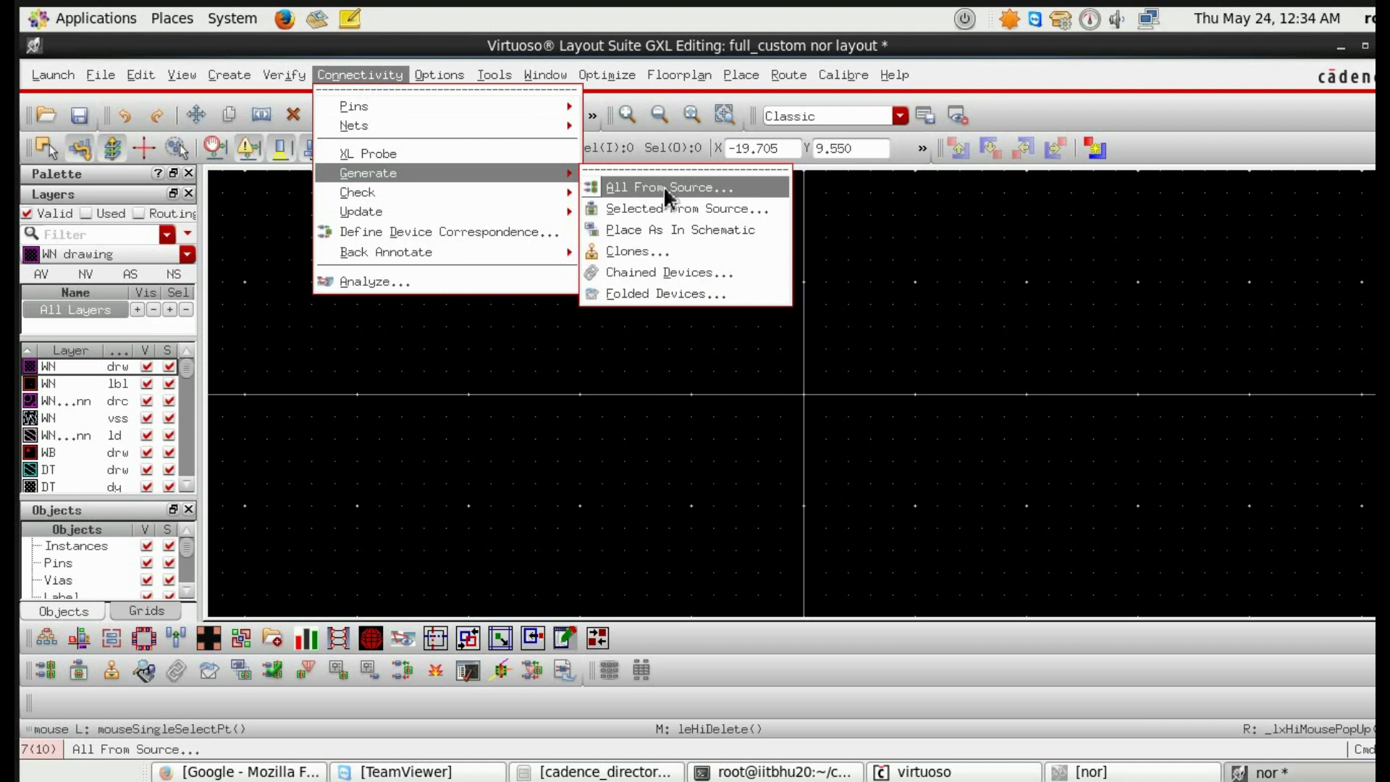
click(664, 186)
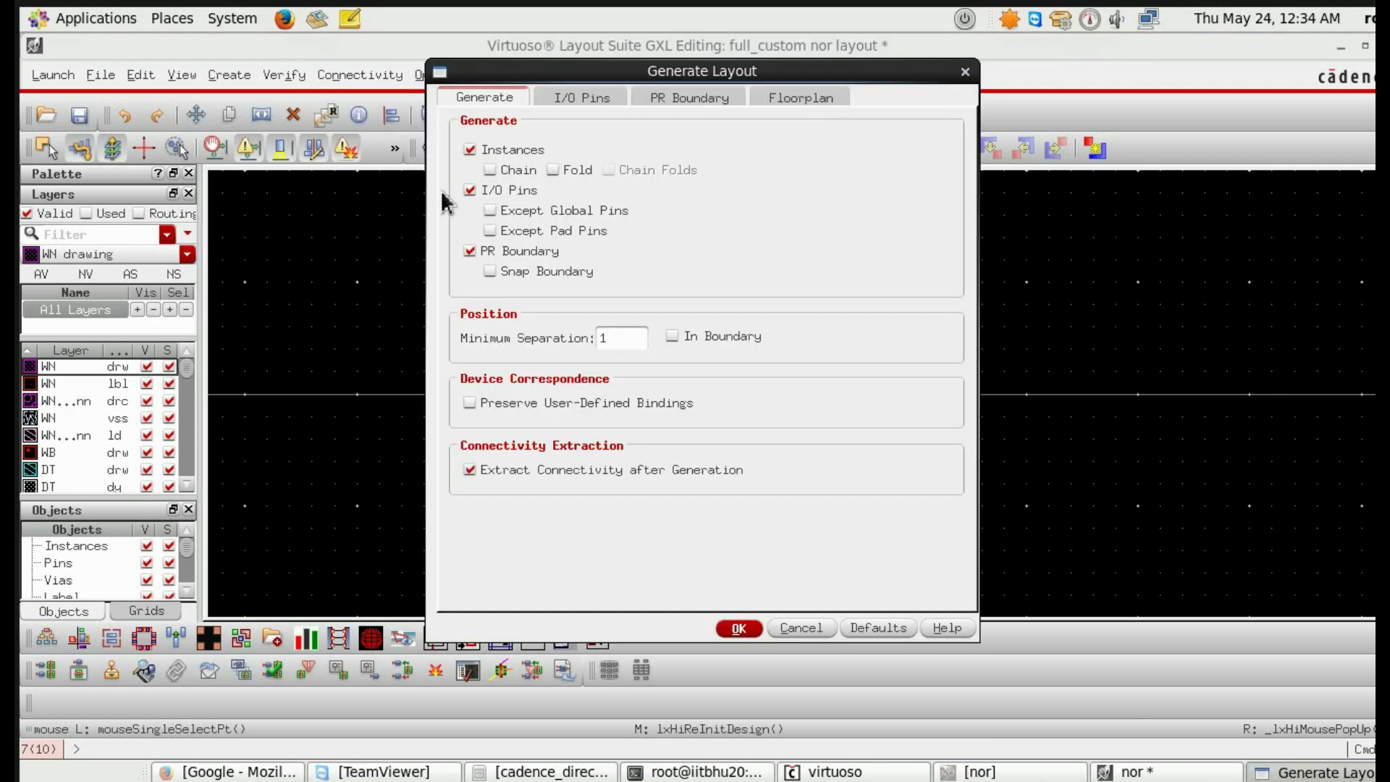
click(582, 97)
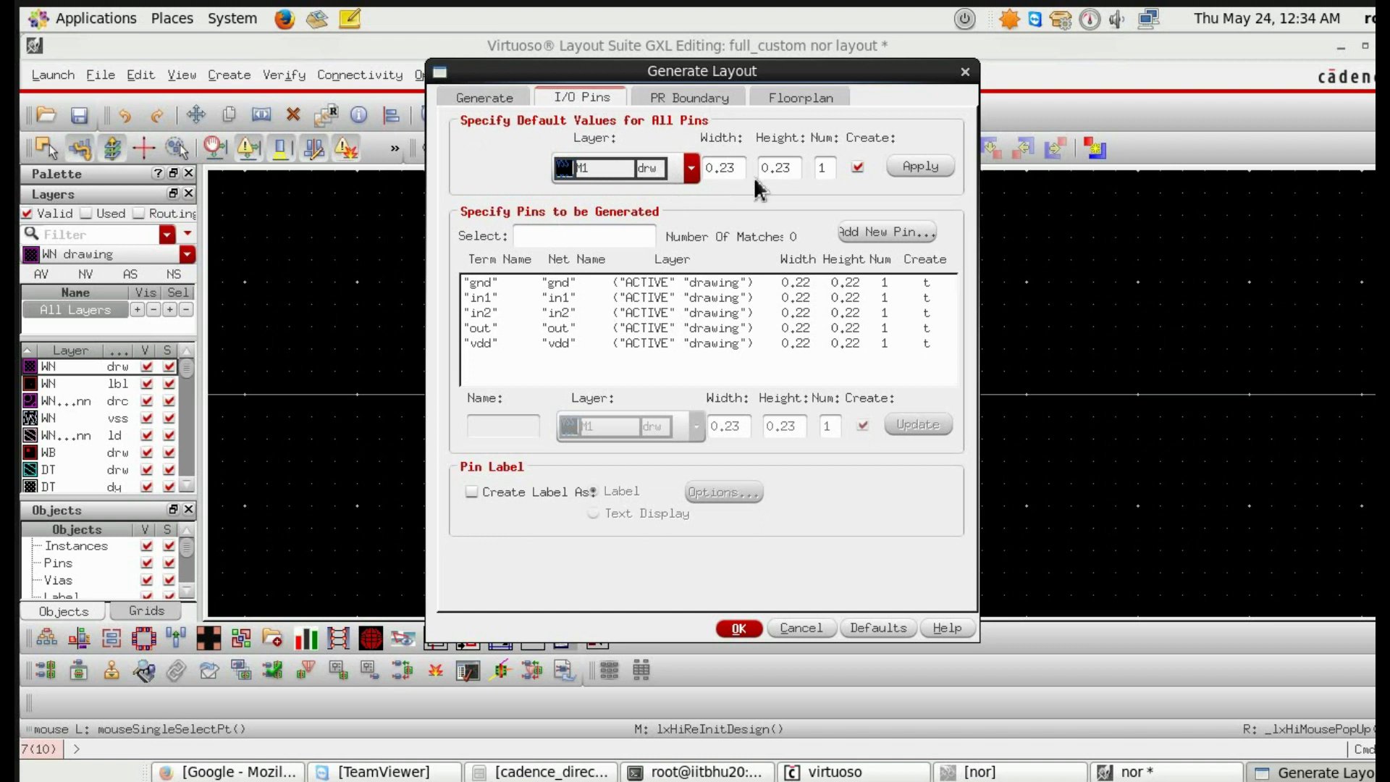
click(689, 98)
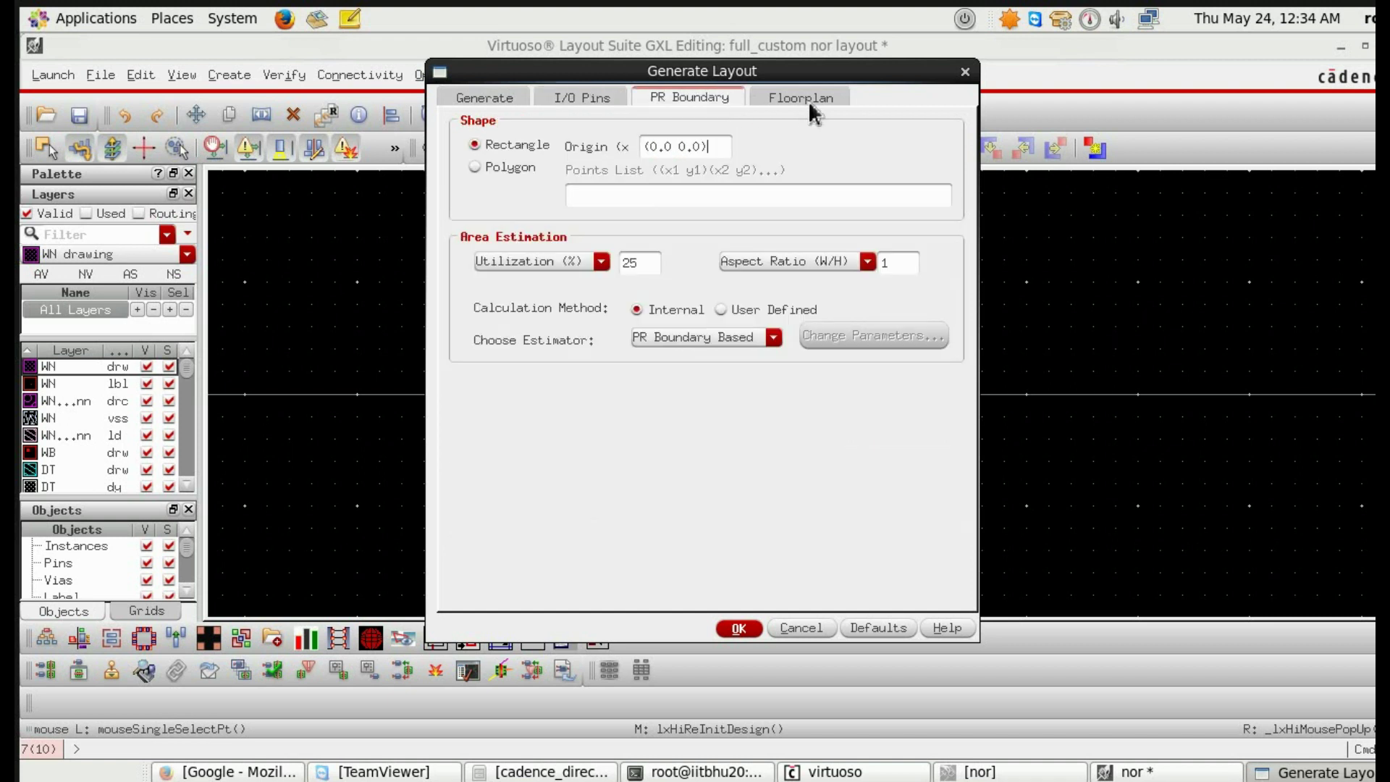
click(822, 95)
click(483, 97)
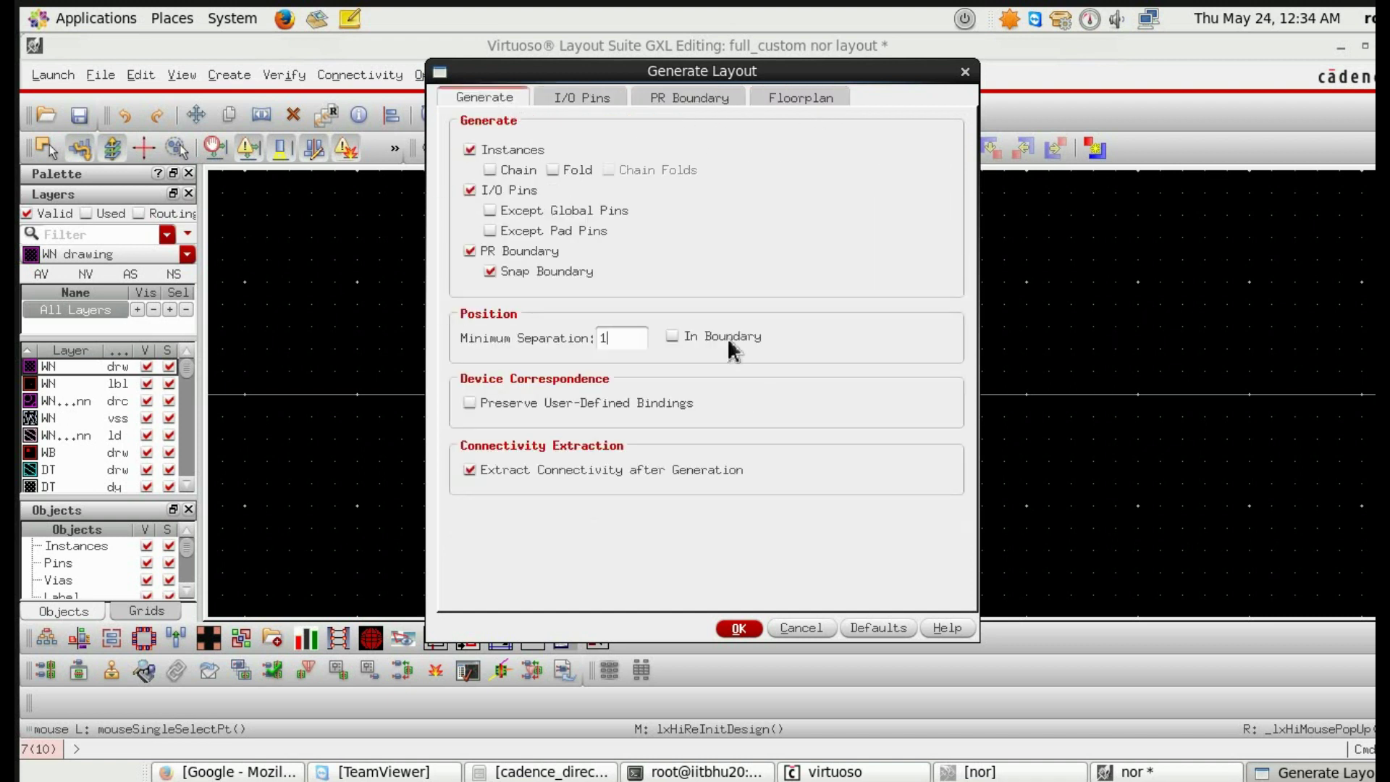
click(739, 627)
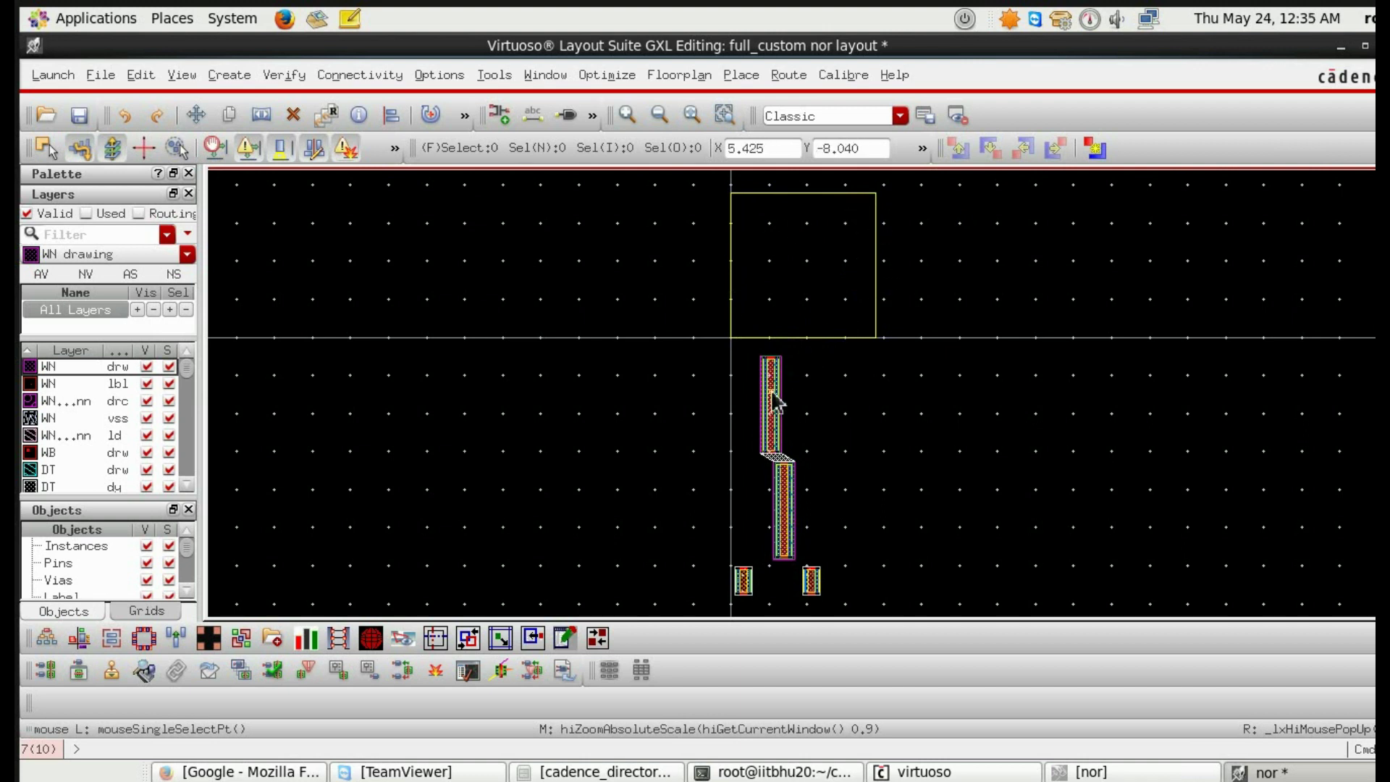
Step: Select the four transistors and box-select shapes, then fit the layout in view
click(774, 424)
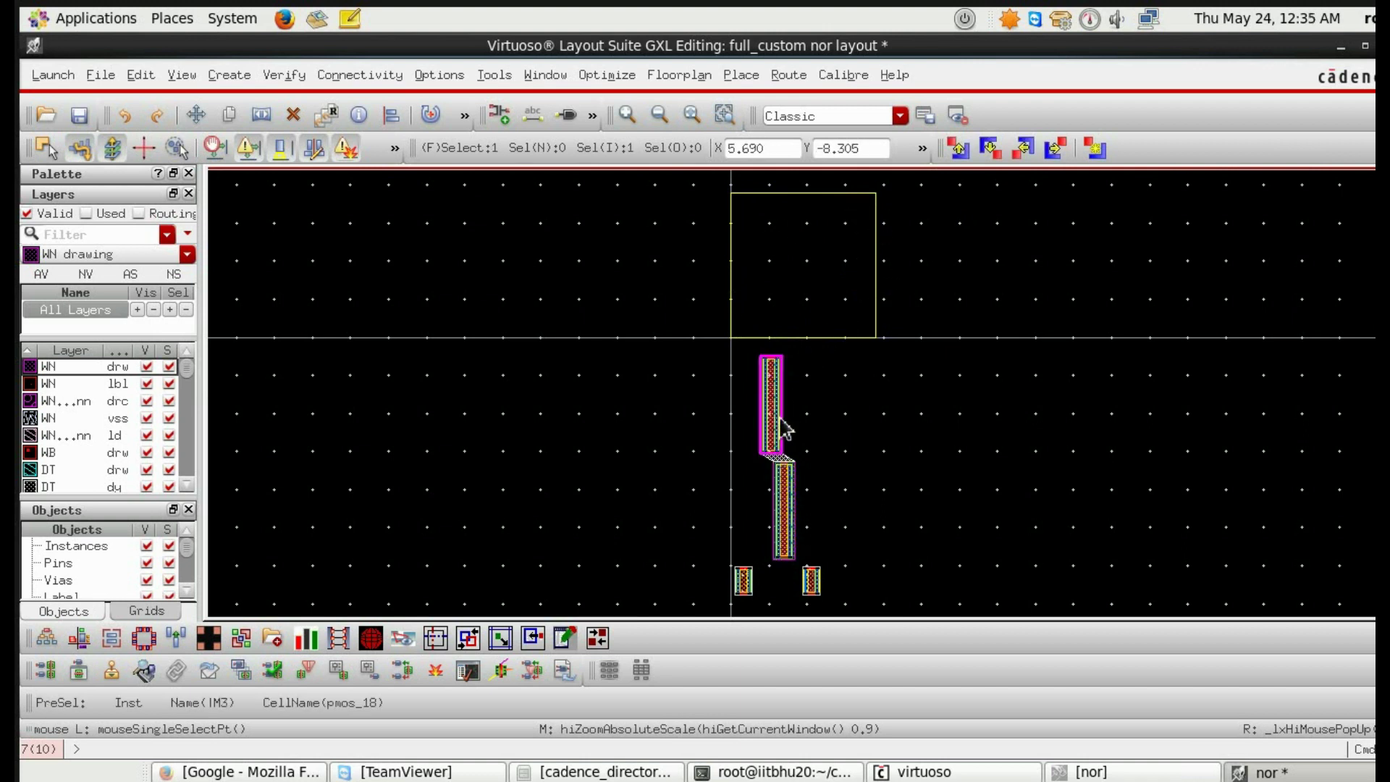
click(788, 489)
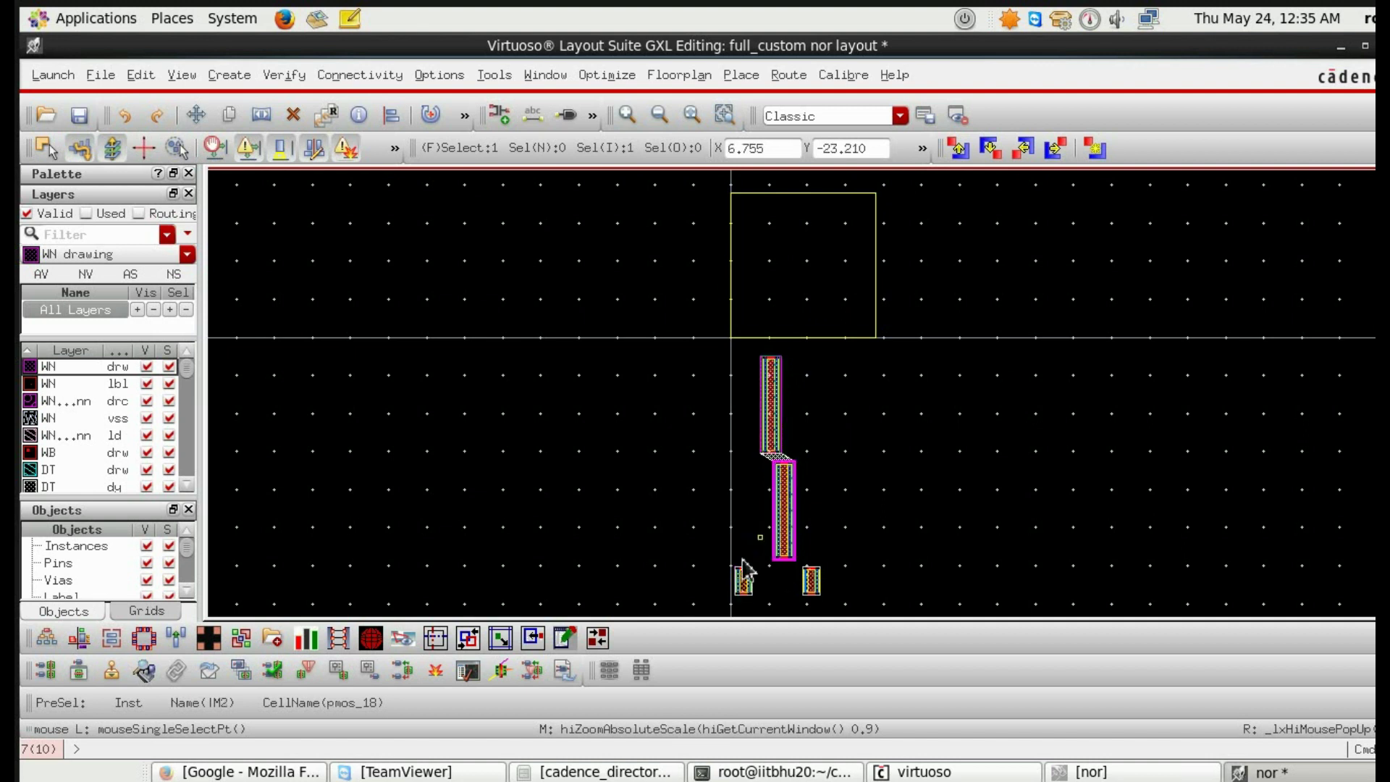
click(747, 594)
click(816, 587)
scroll(755, 356, up, 5)
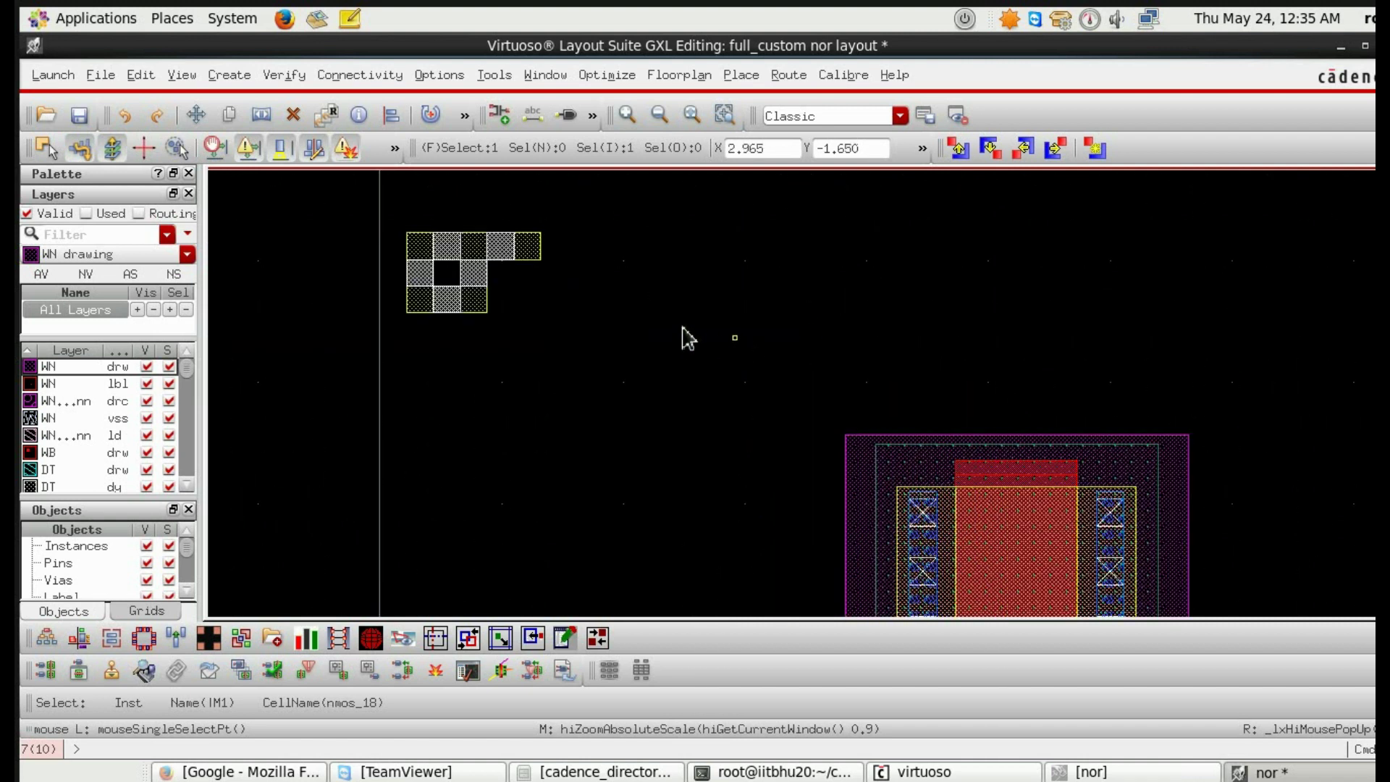
drag(525, 209, 314, 301)
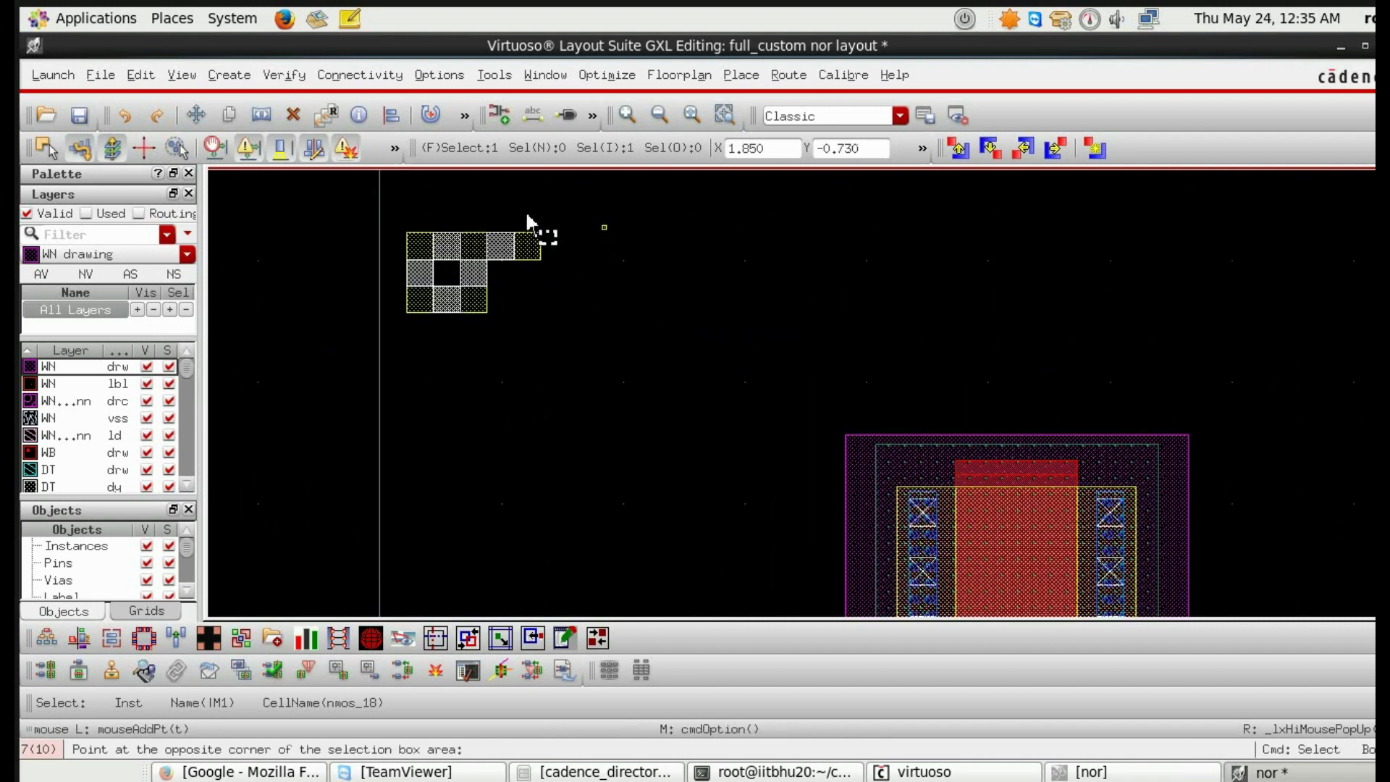
click(314, 414)
key(f)
scroll(495, 272, down, 2)
scroll(494, 271, down, 2)
key(f)
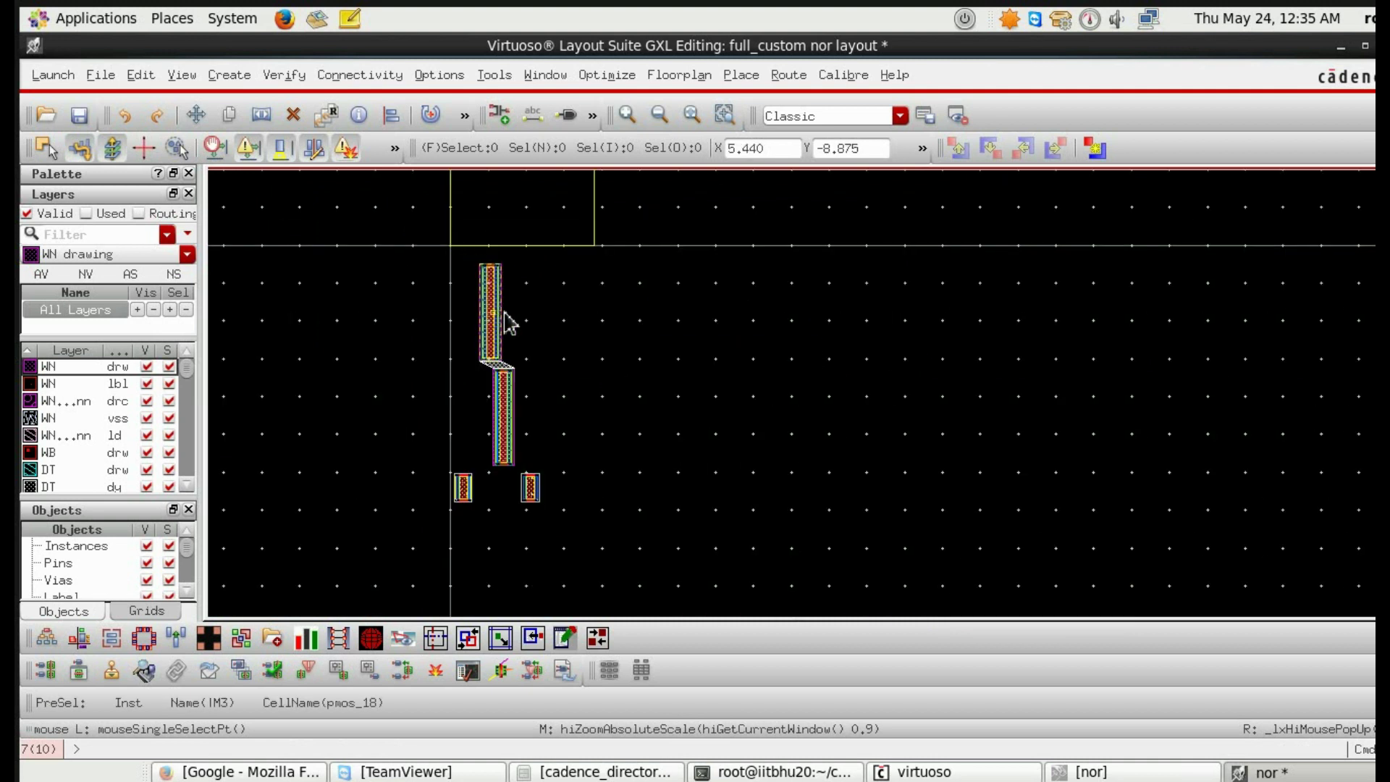
key(f)
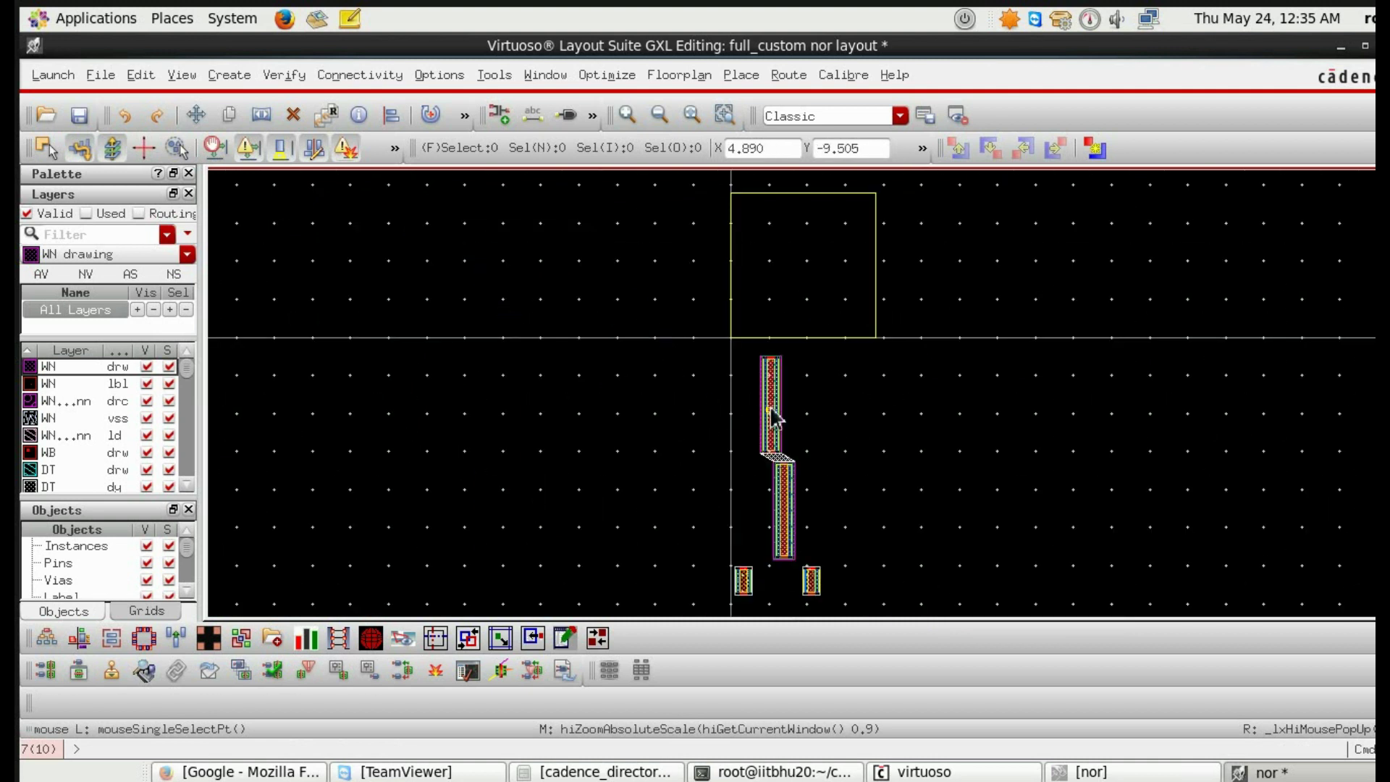
Step: Move both PMOS transistors into the boundary, side by side
click(777, 436)
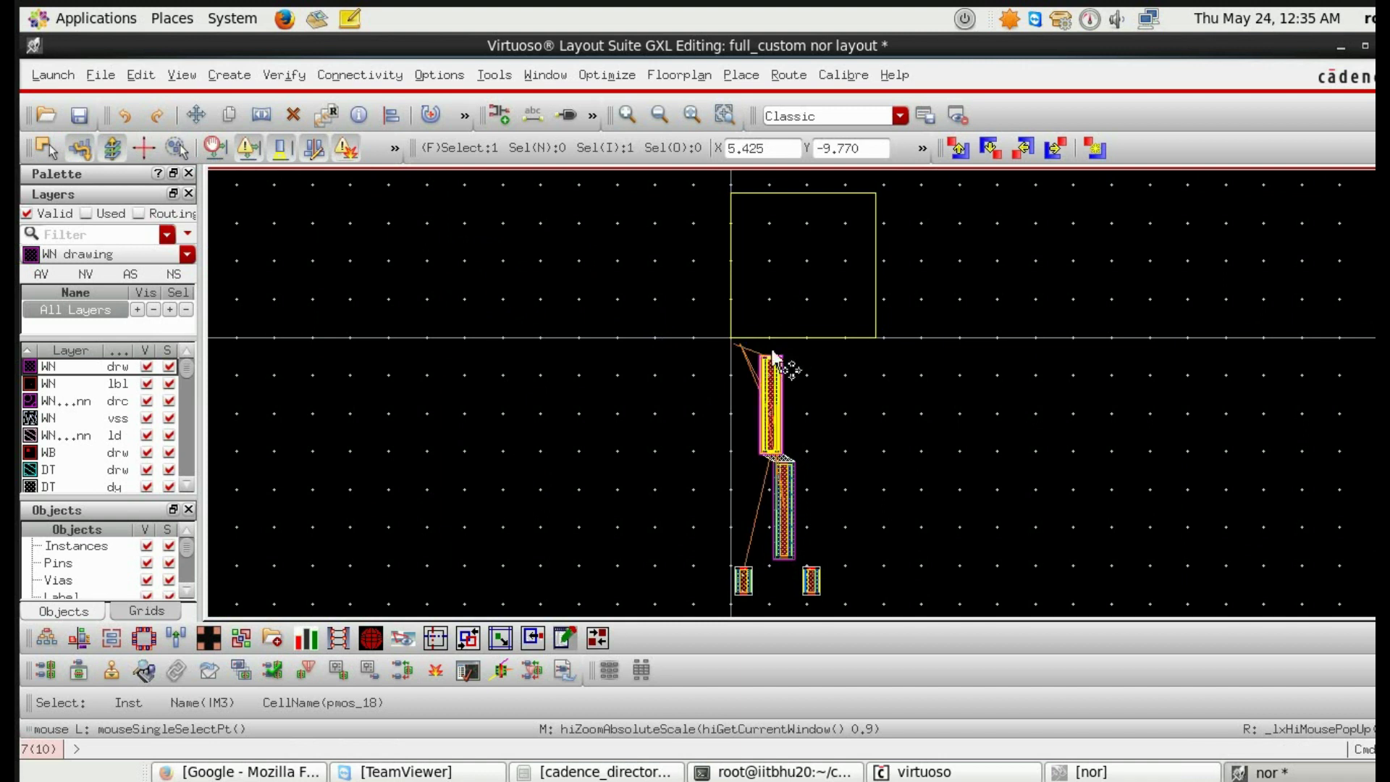
key(m)
click(780, 260)
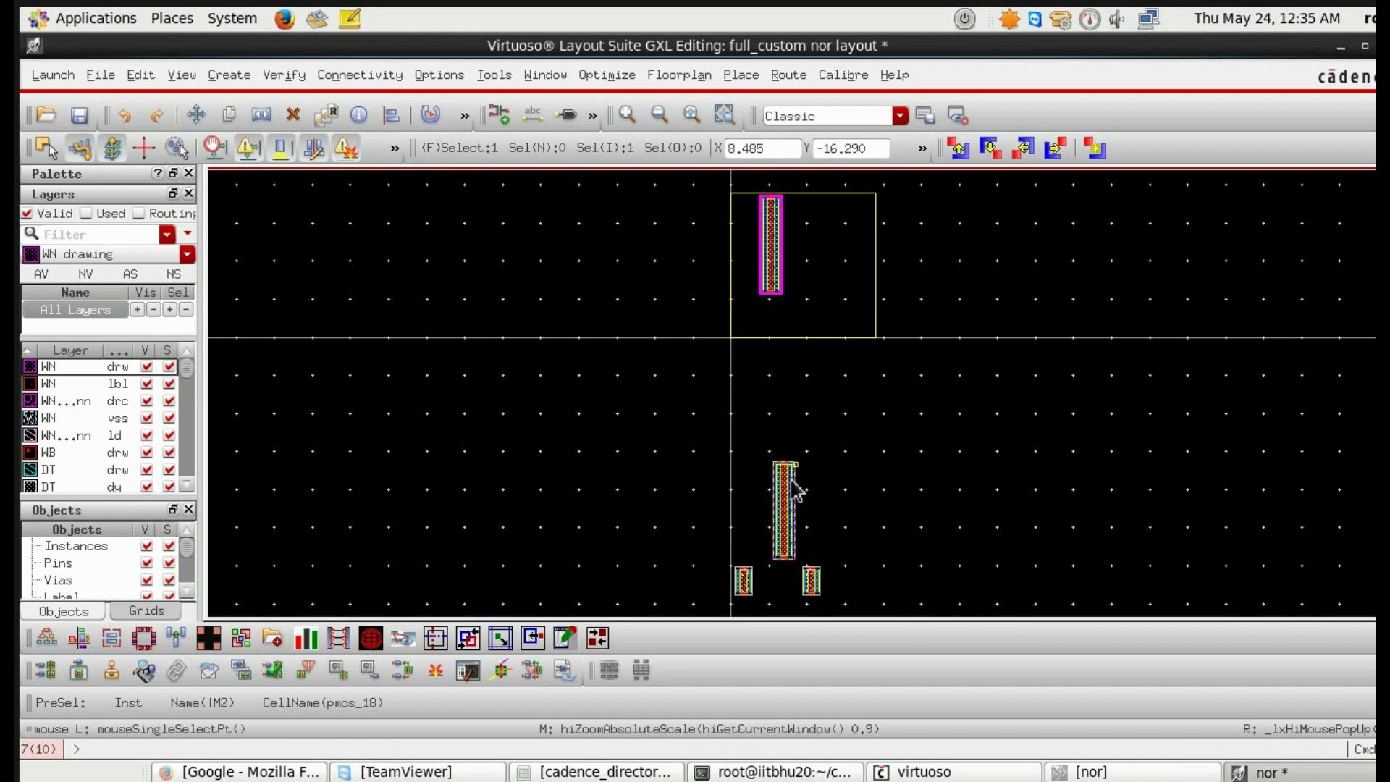
click(790, 478)
key(m)
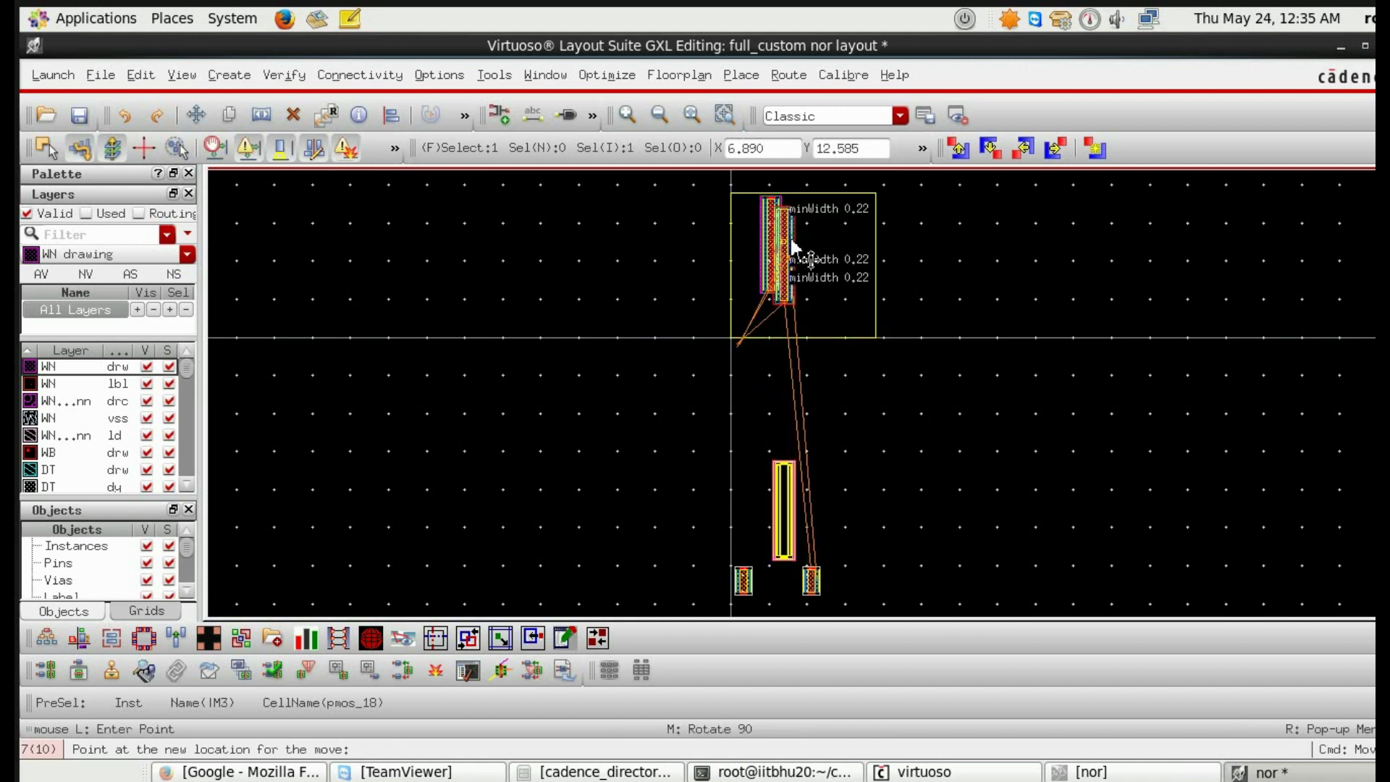
click(790, 256)
key(m)
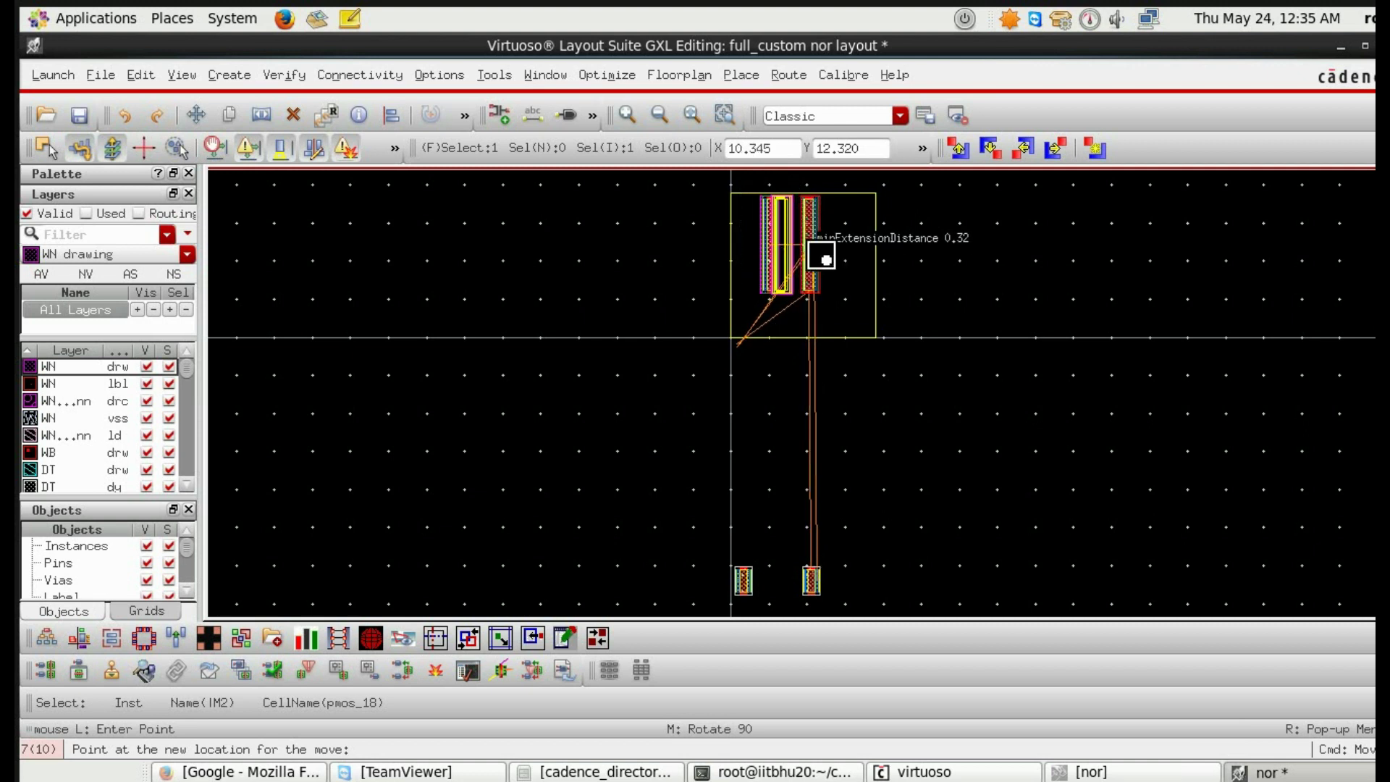
click(821, 254)
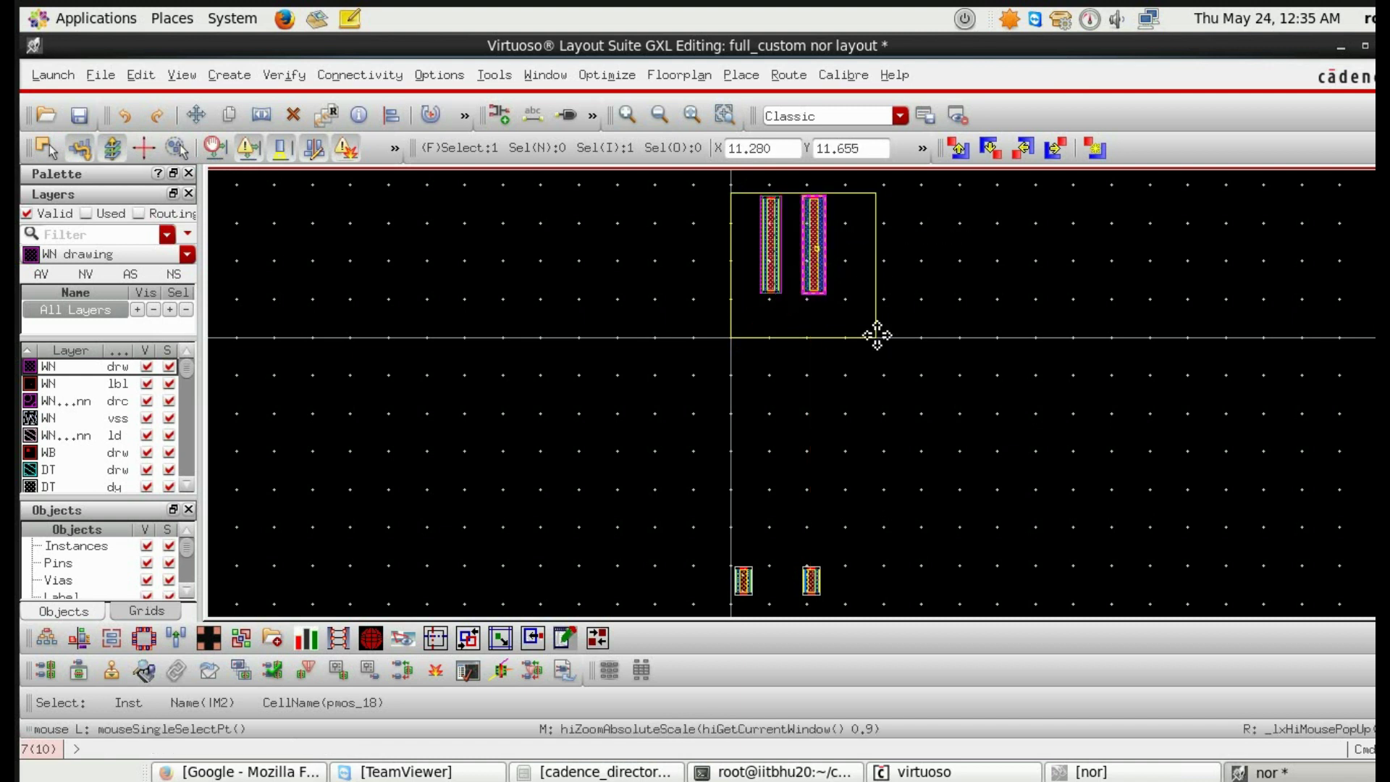
Step: Move the right and left NMOS transistors into the boundary below the PMOS
click(813, 580)
key(m)
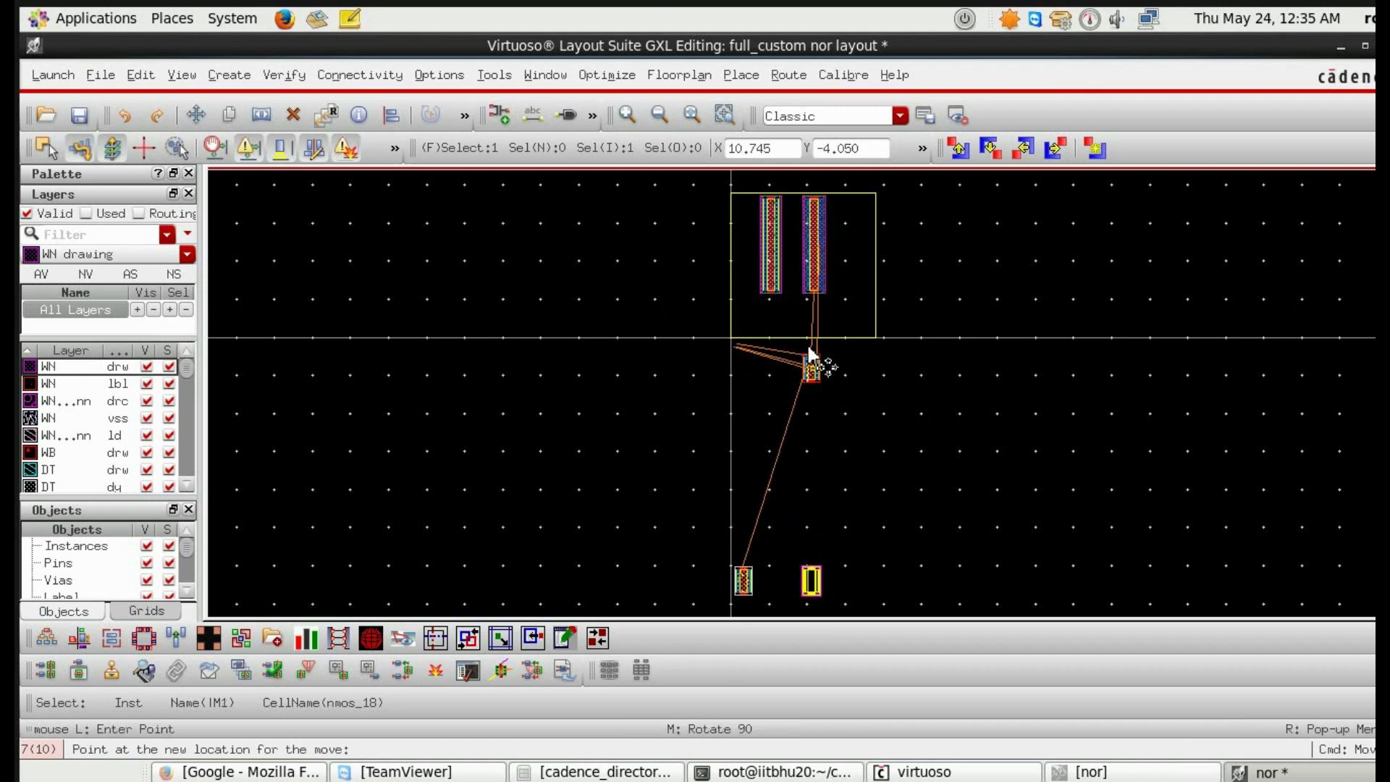
click(810, 324)
click(743, 583)
key(m)
click(770, 328)
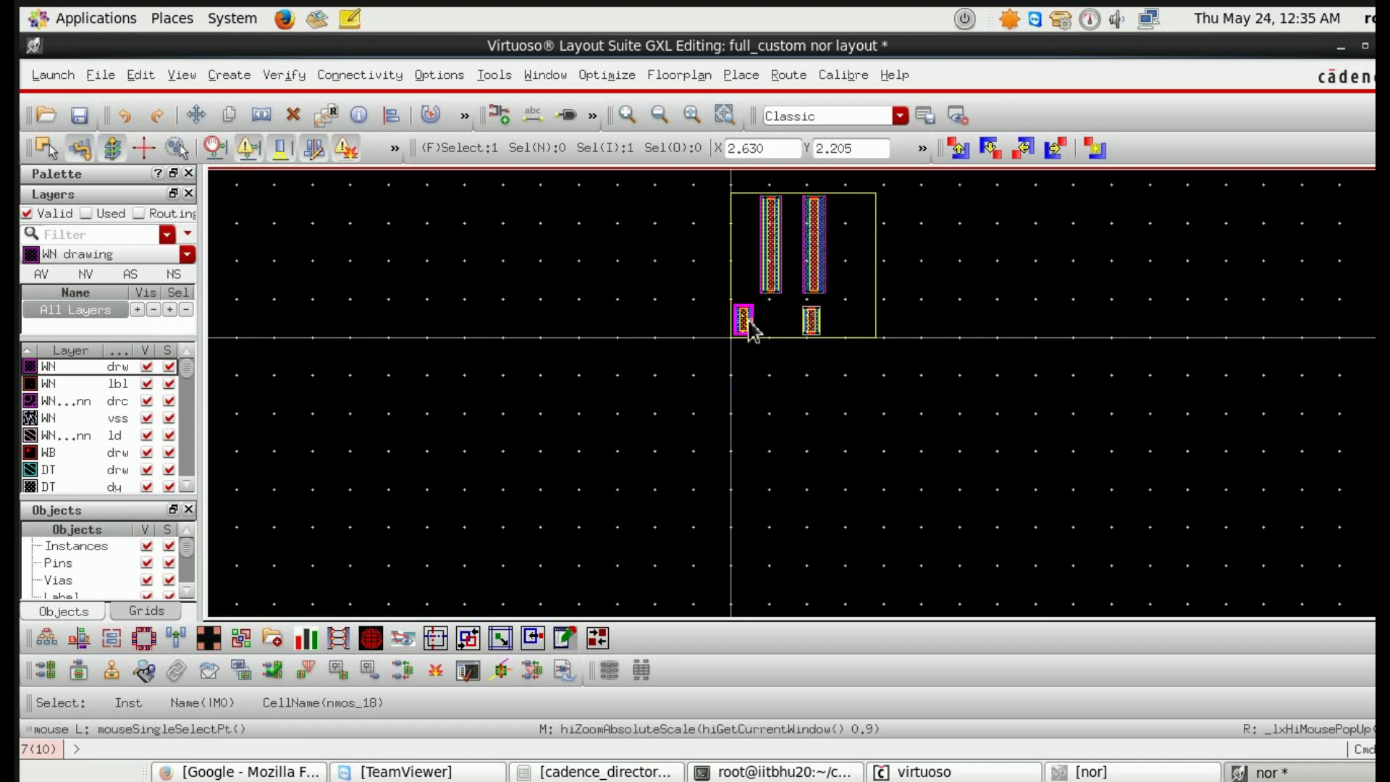
key(m)
key(Escape)
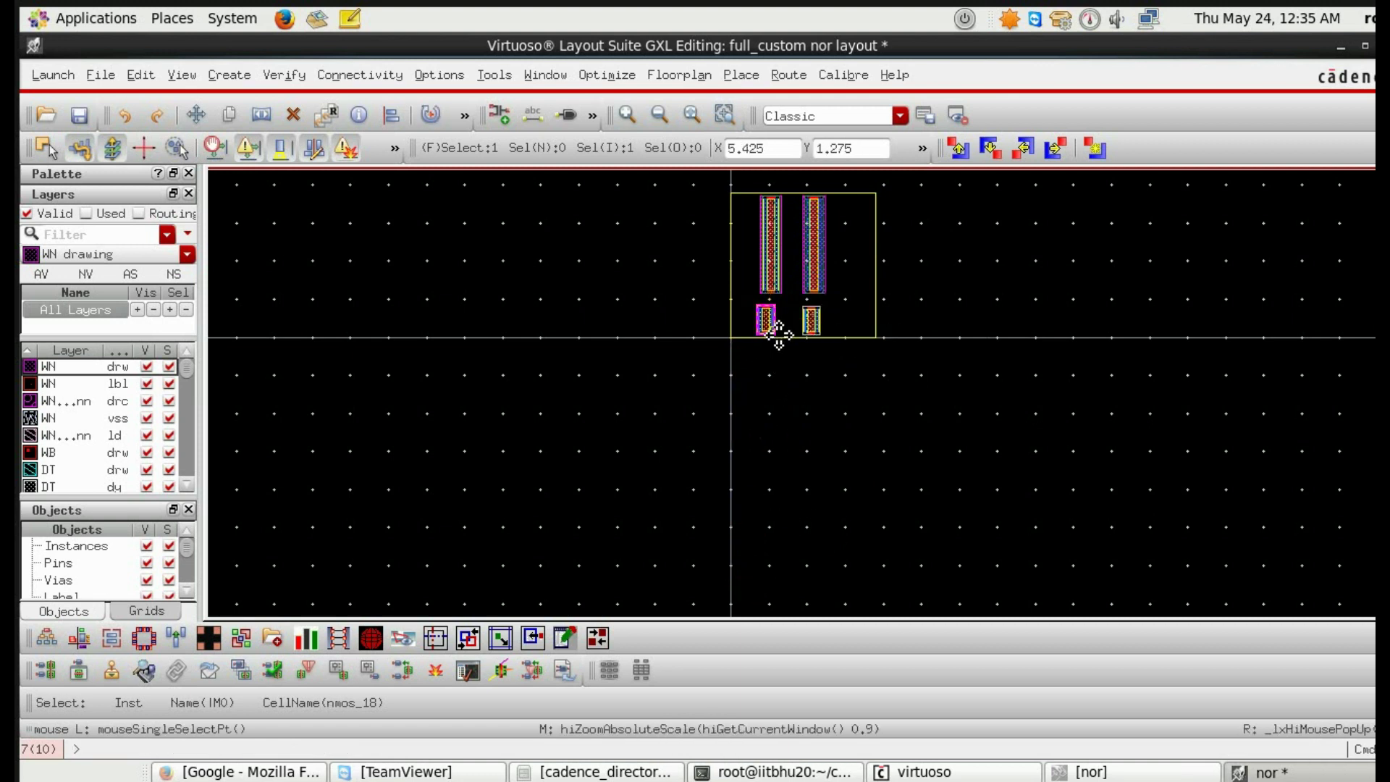
key(f)
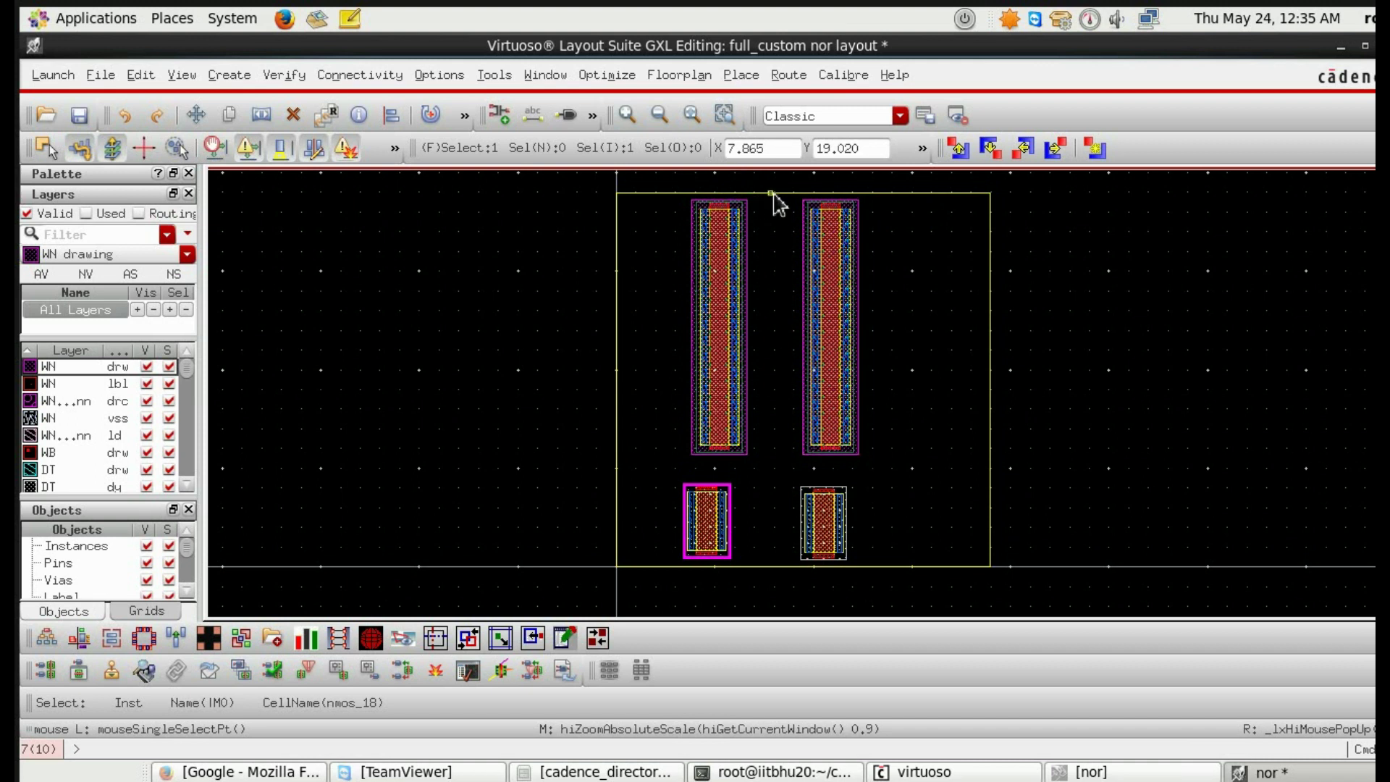
Step: Make boundaries selectable and stretch the left NMOS into line with the right
click(175, 510)
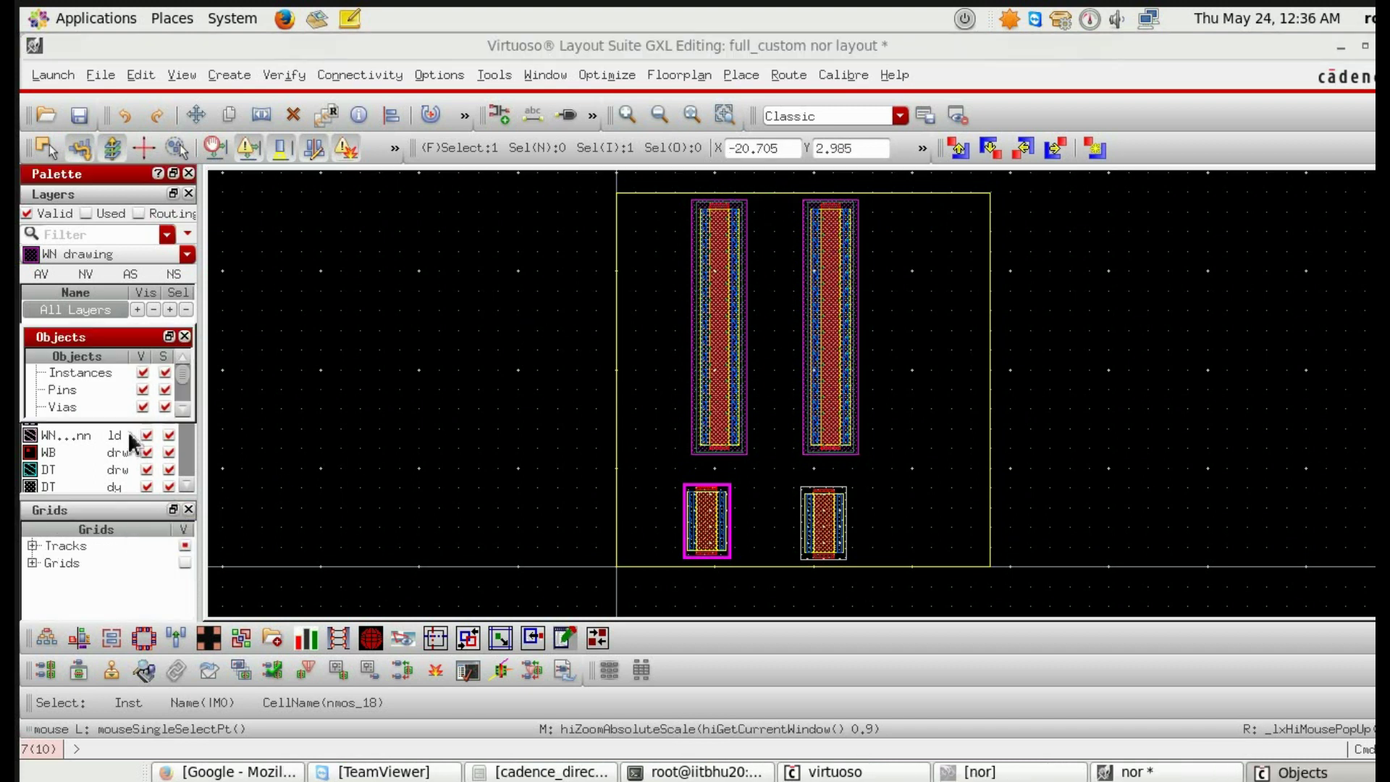
drag(123, 425, 129, 490)
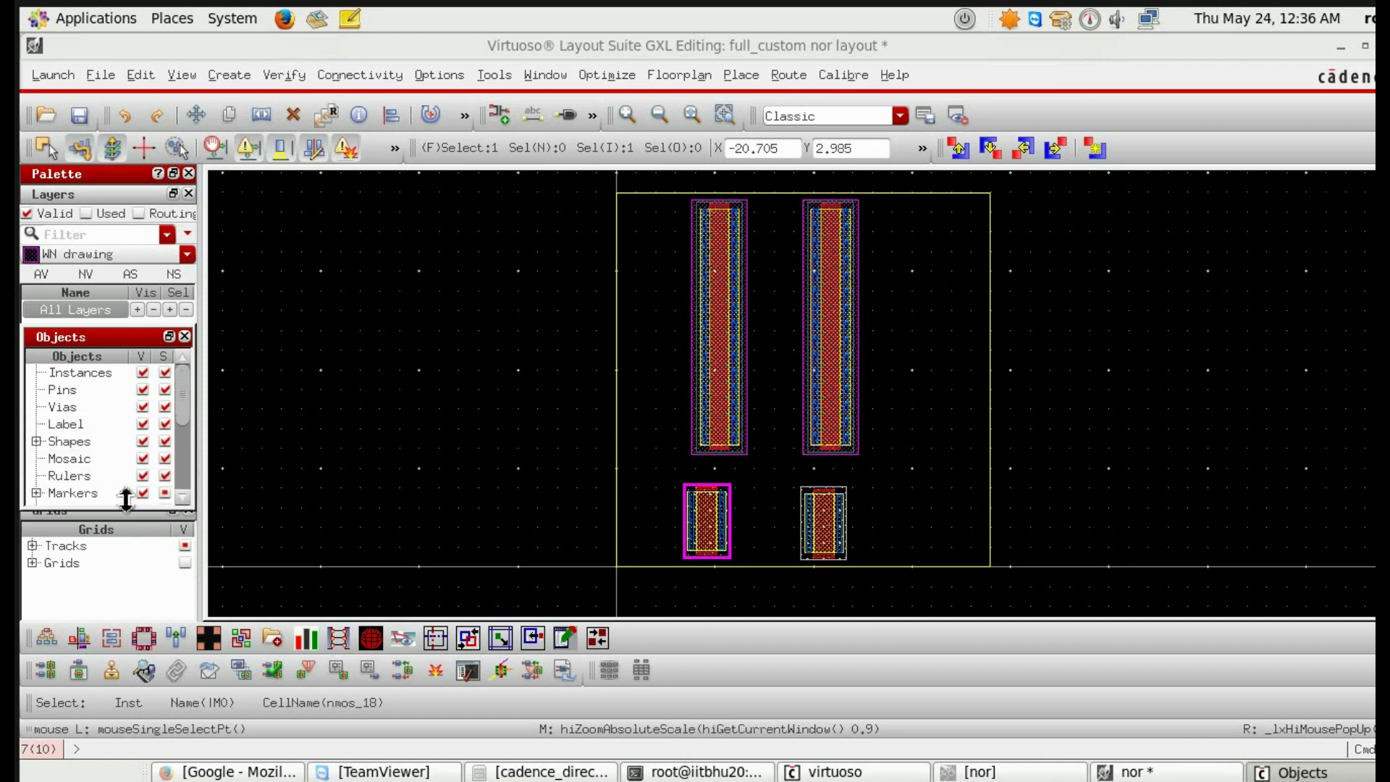
scroll(130, 445, down, 5)
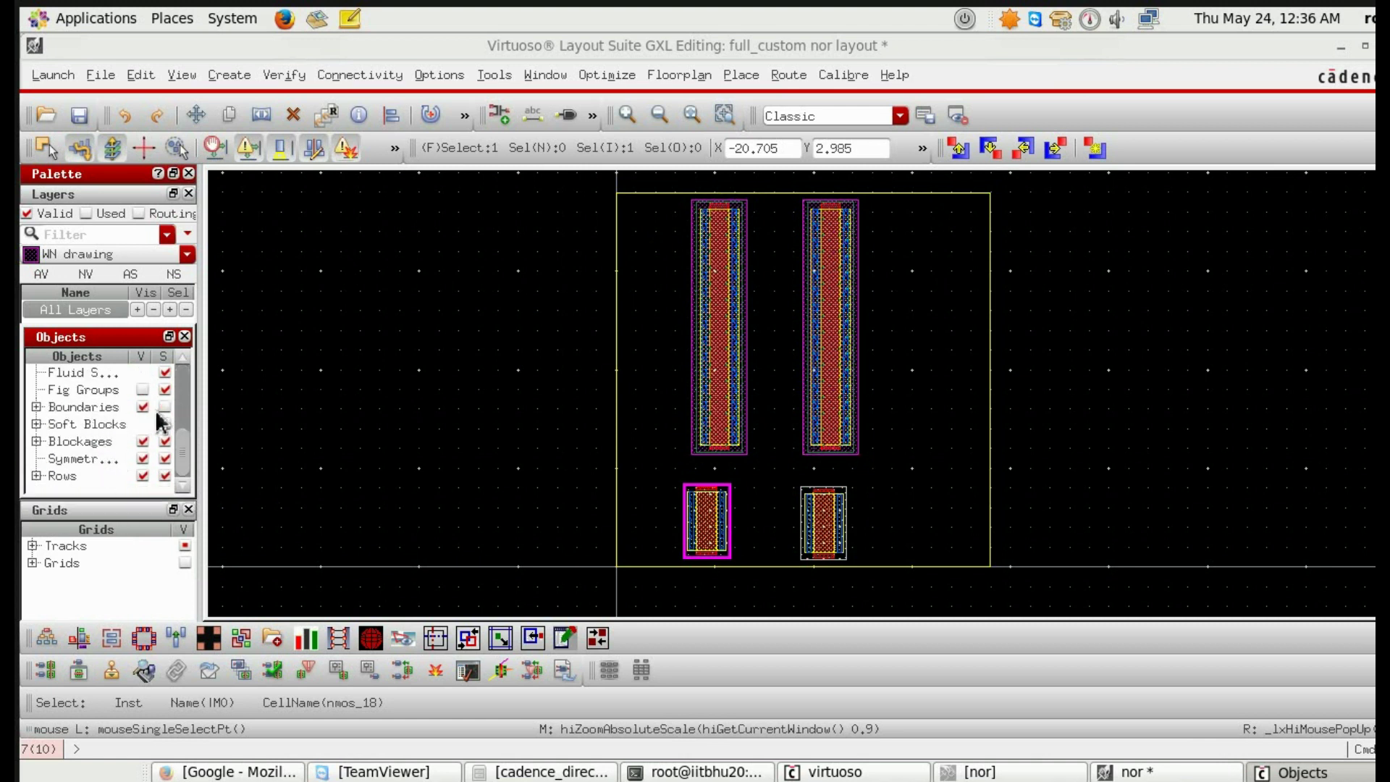
click(167, 406)
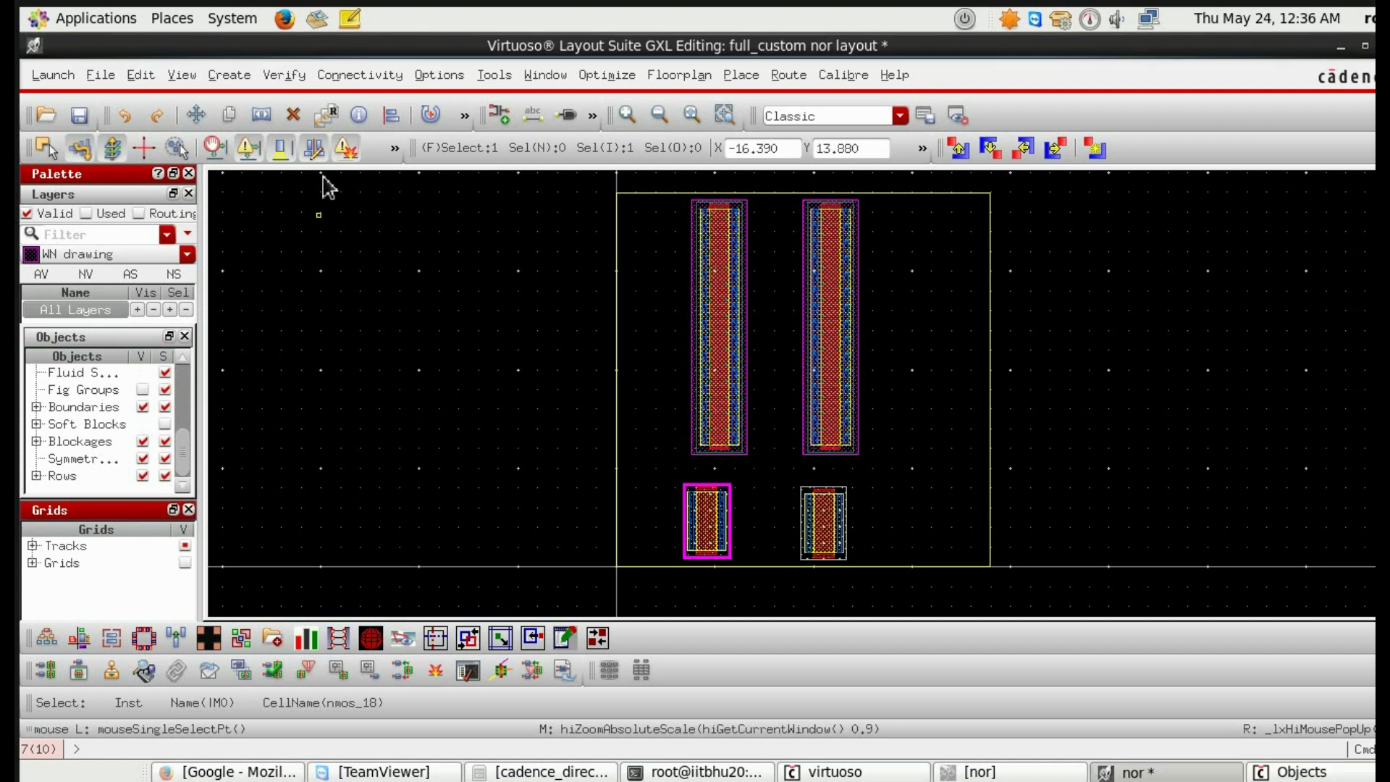
click(265, 118)
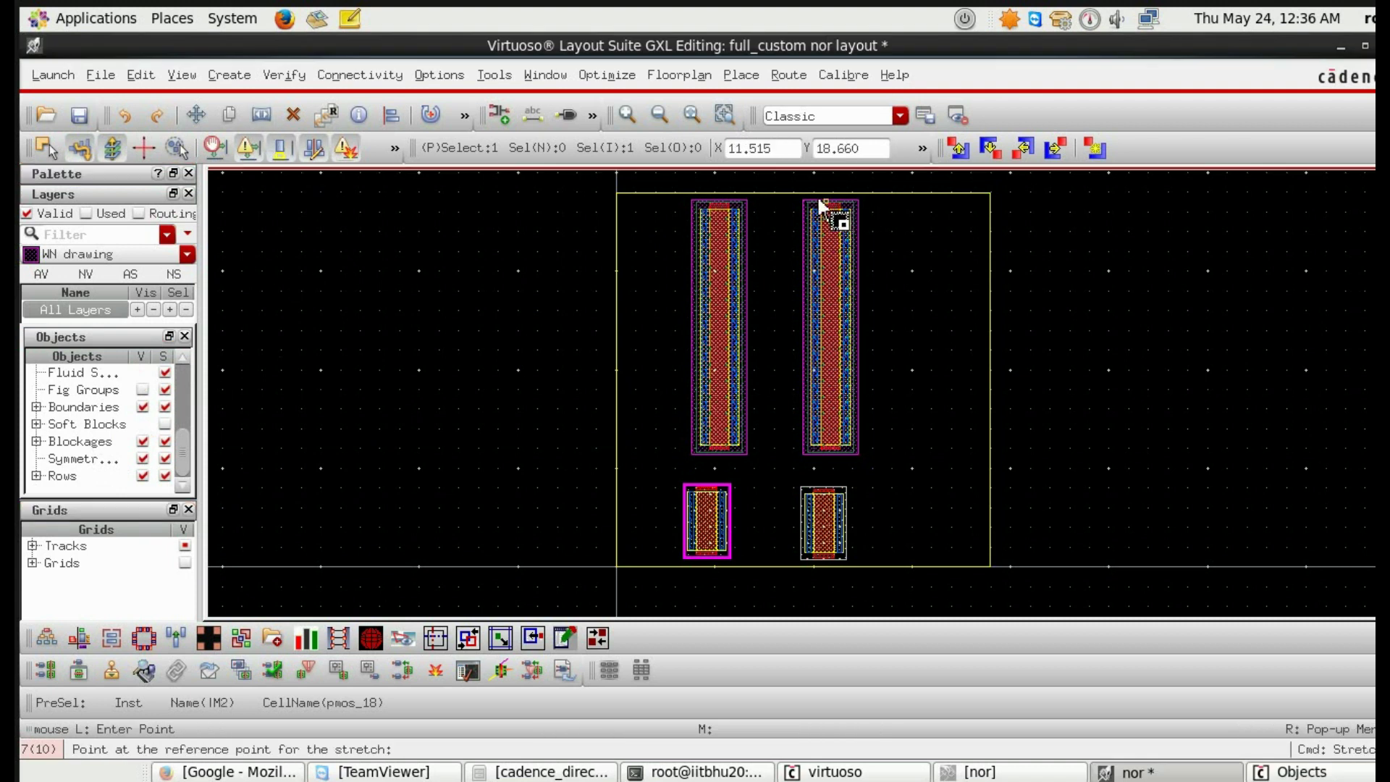
click(771, 189)
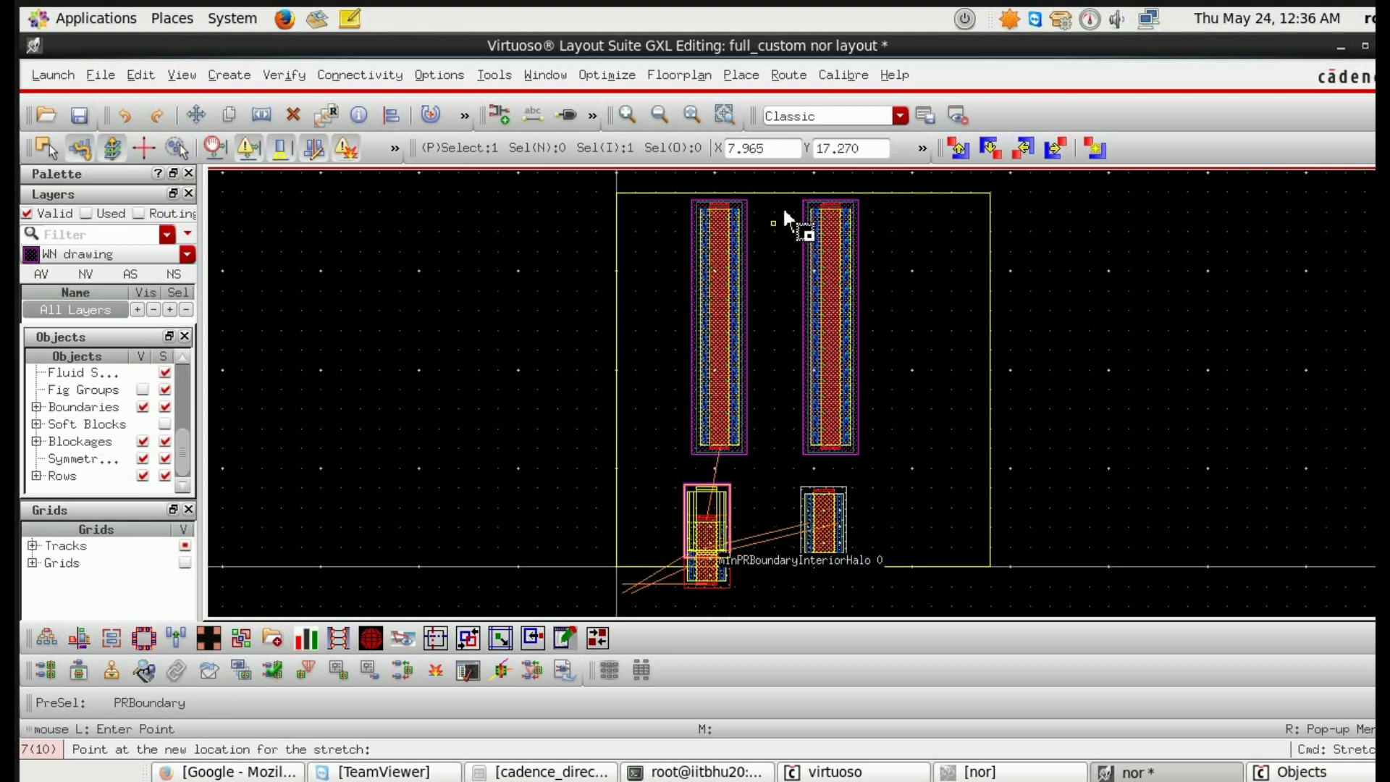
click(784, 183)
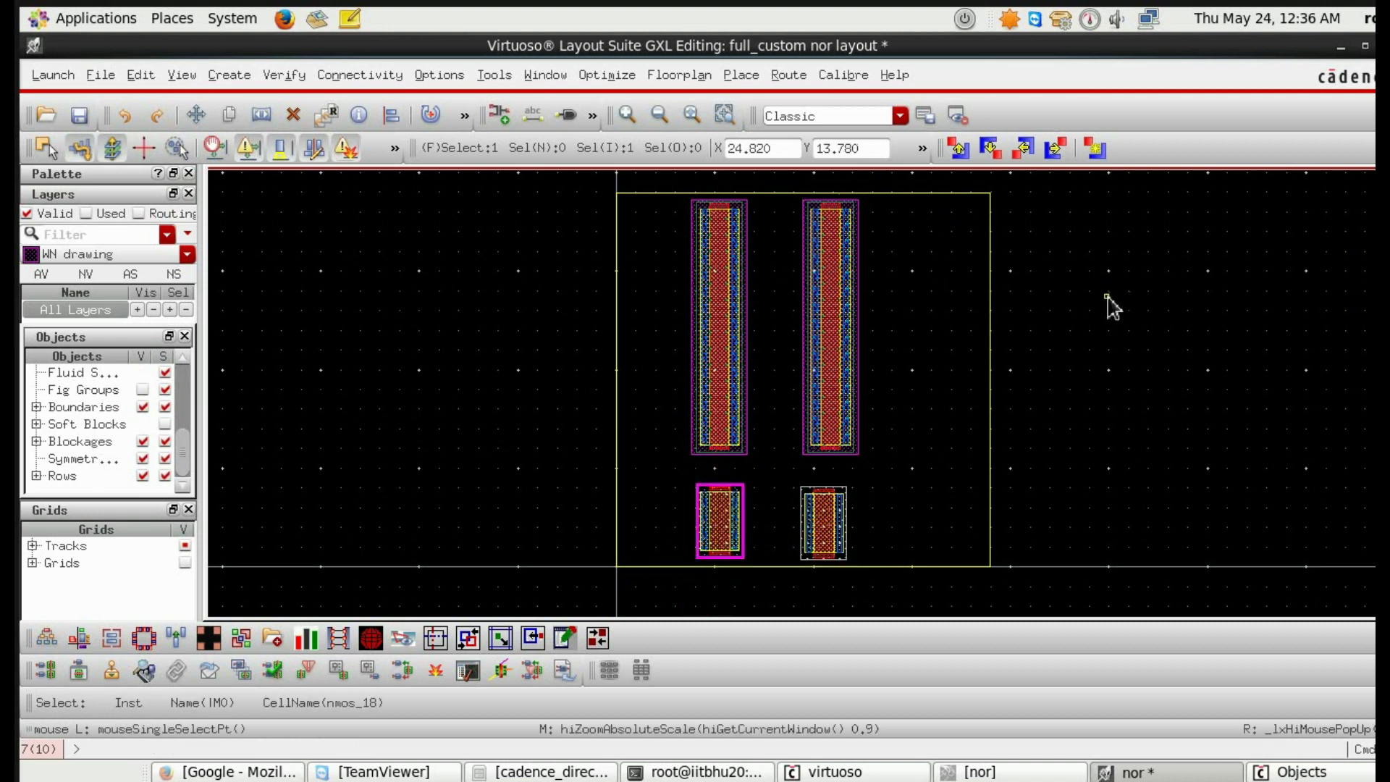
click(1108, 342)
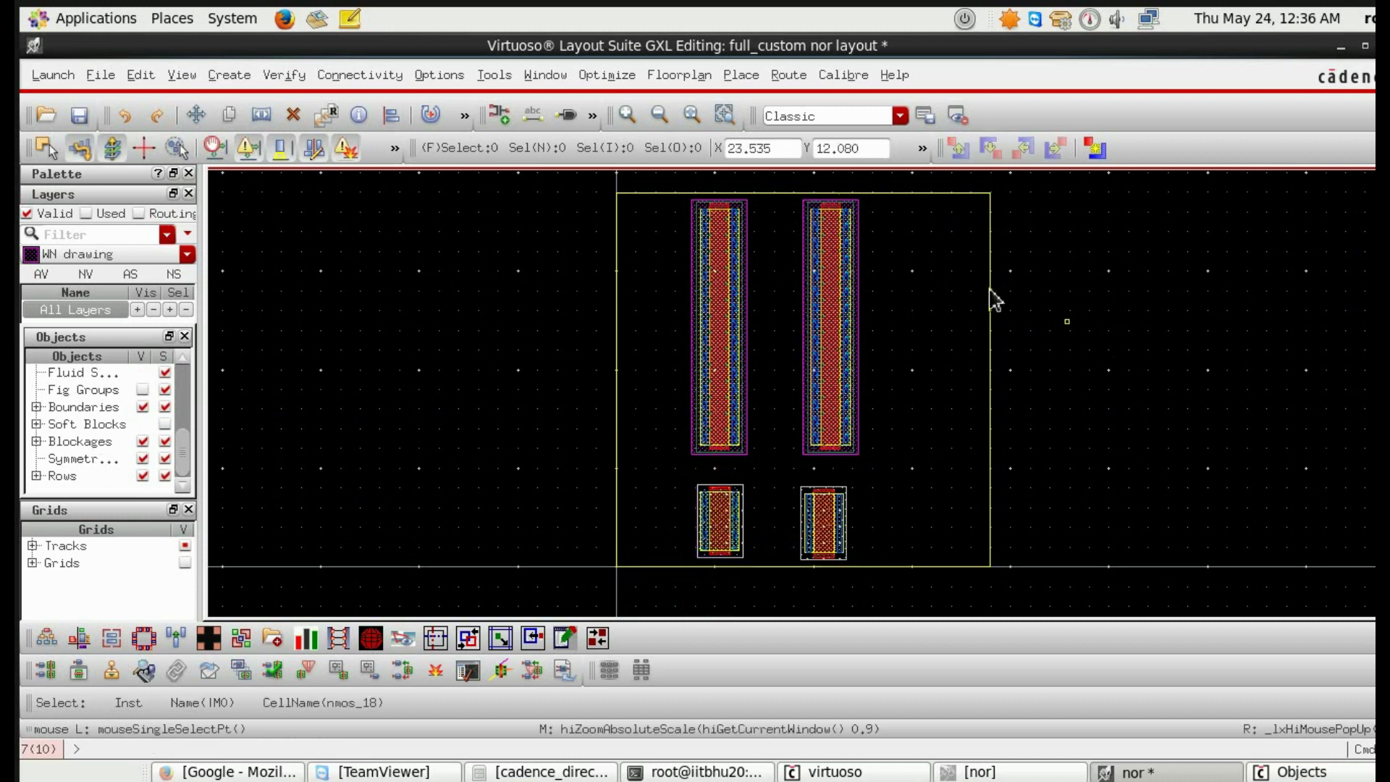
Step: Raise the cell boundary's top edge above the transistors and pull its right edge inward
click(785, 198)
click(483, 223)
click(246, 146)
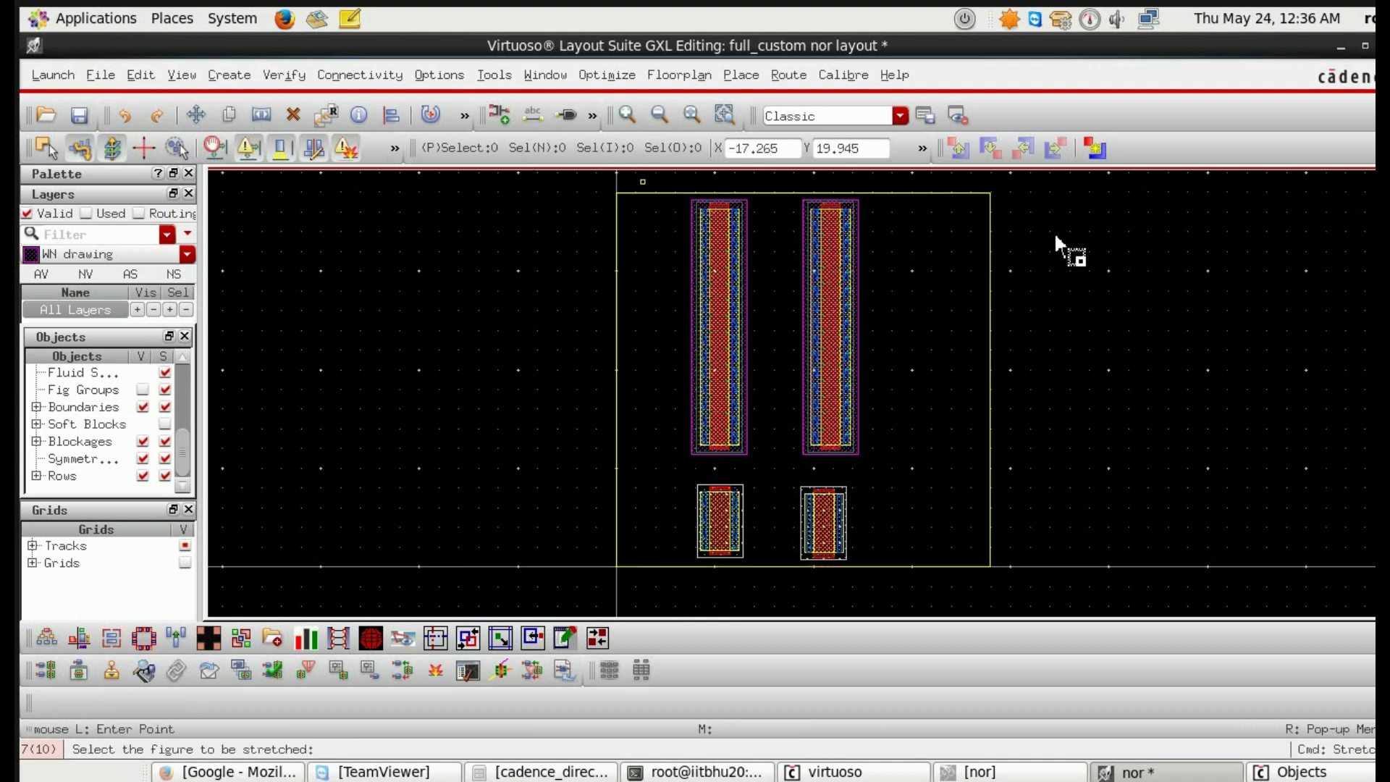
click(775, 201)
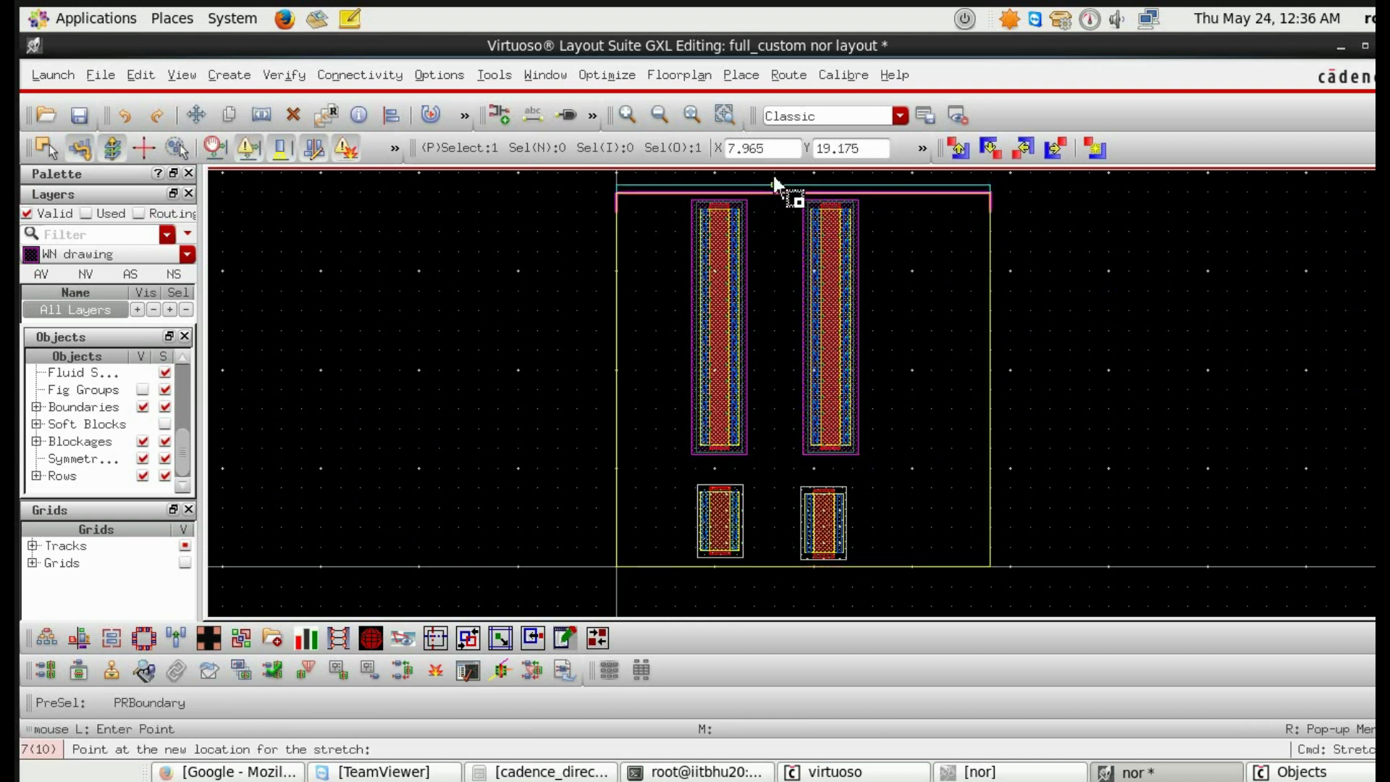
scroll(787, 185, up, 2)
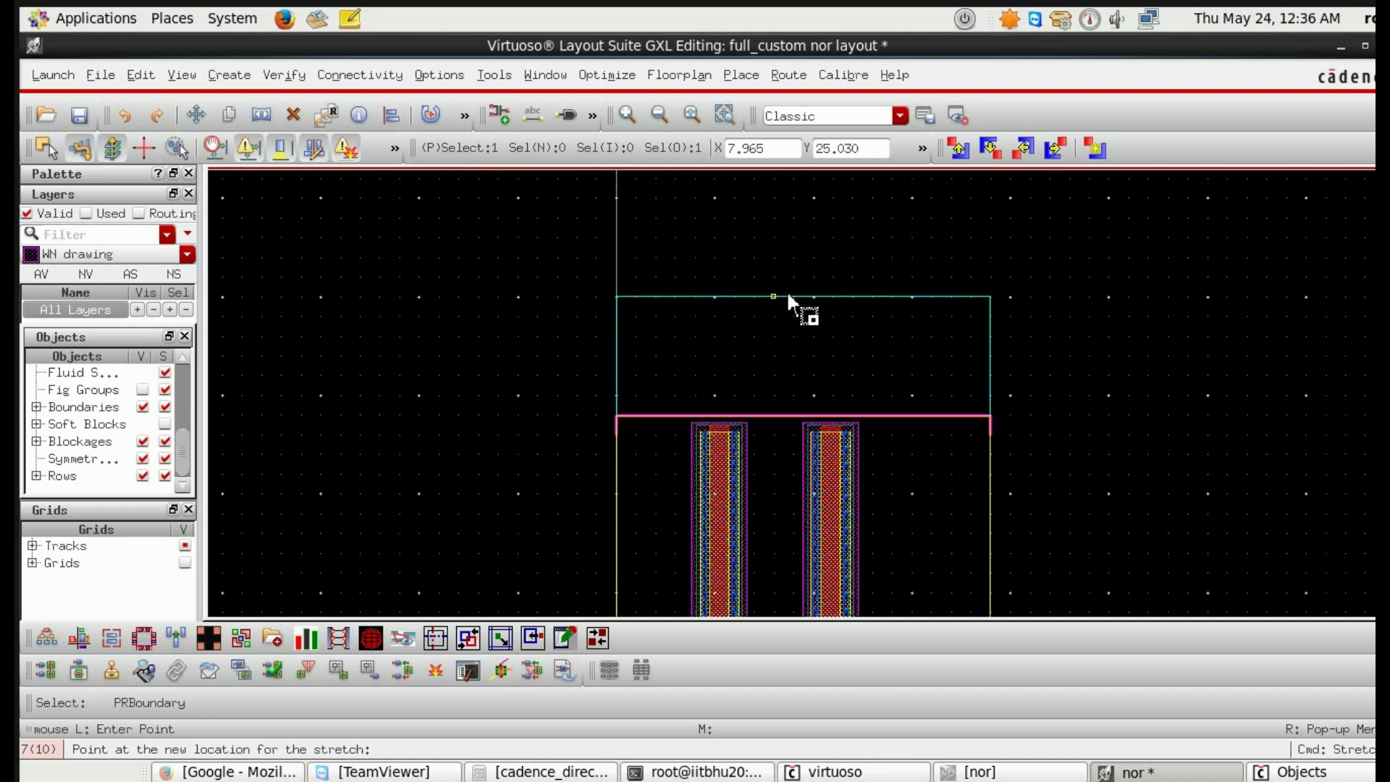
click(787, 289)
scroll(954, 425, down, 2)
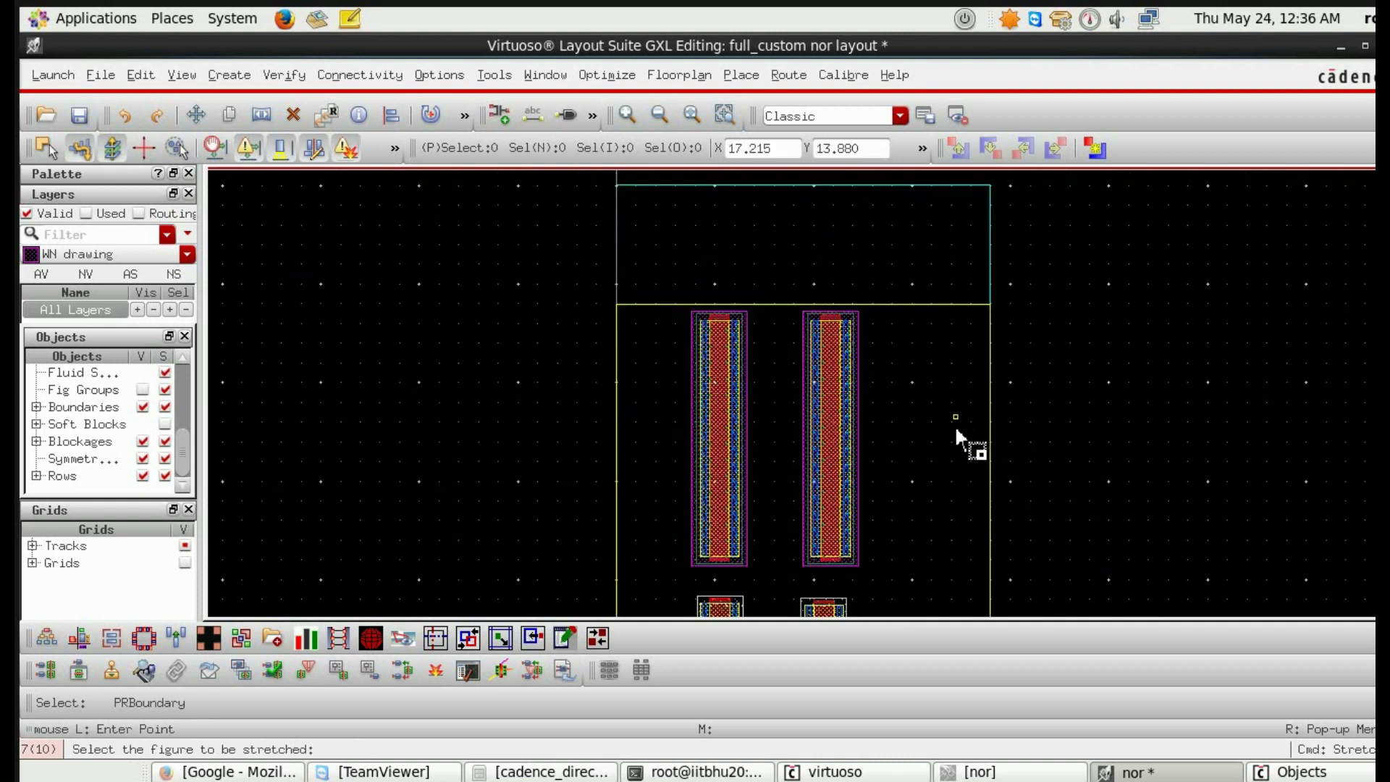
click(986, 379)
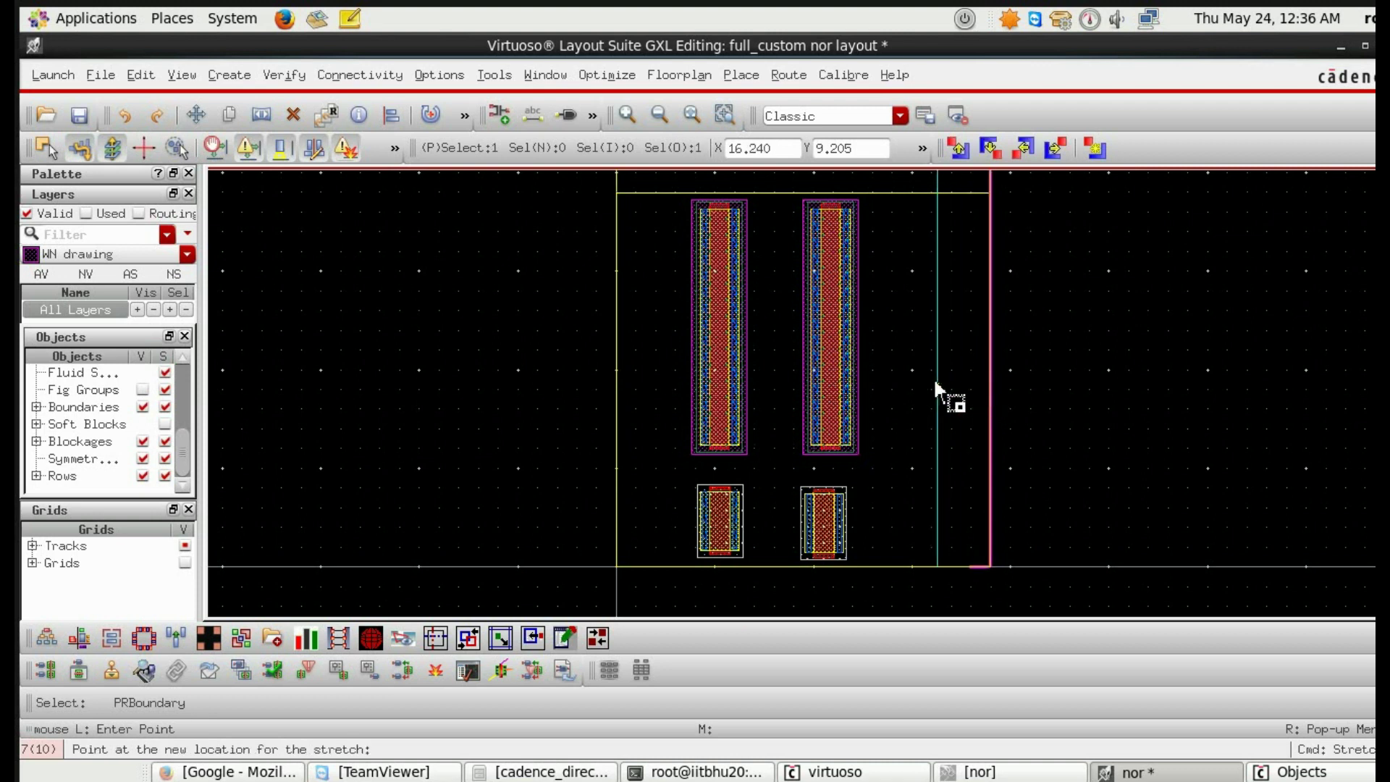
click(933, 377)
scroll(1053, 348, down, 2)
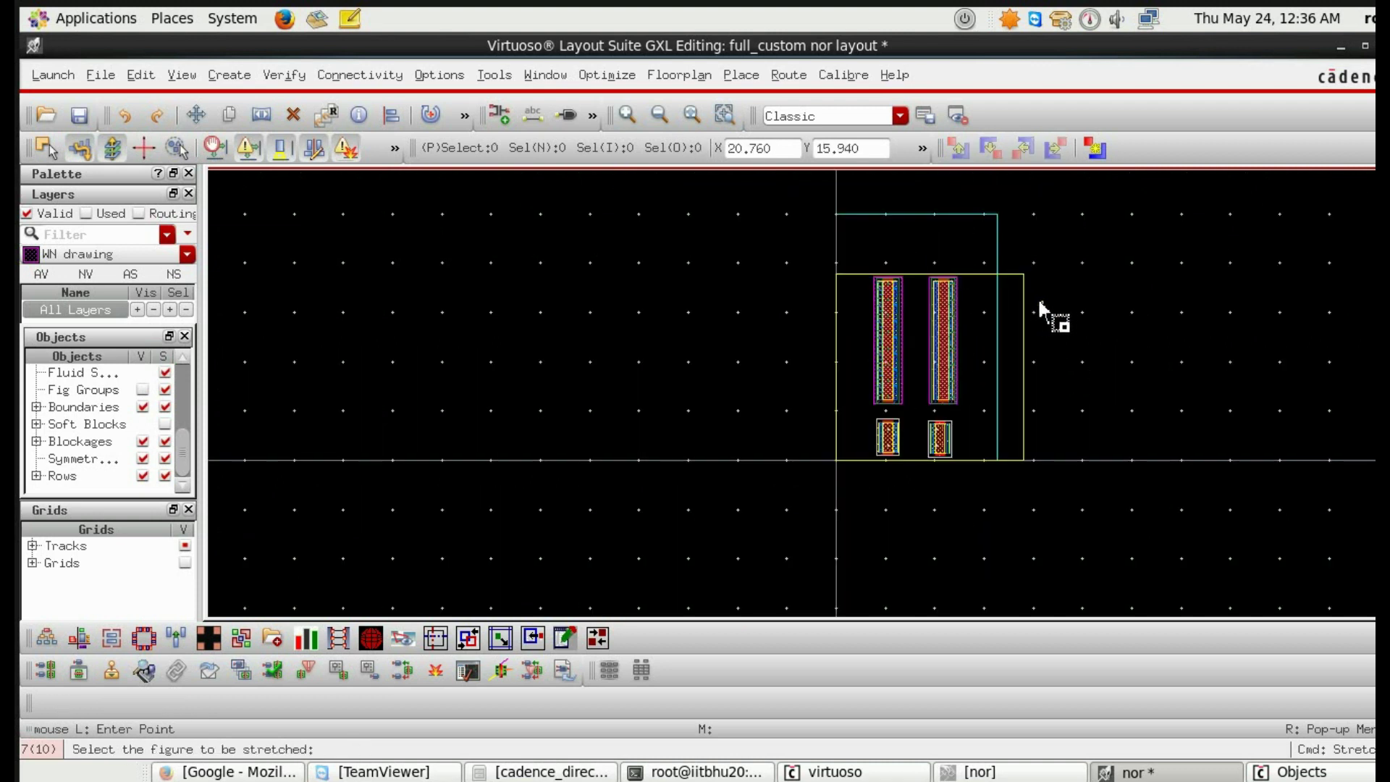
key(Escape)
click(1036, 322)
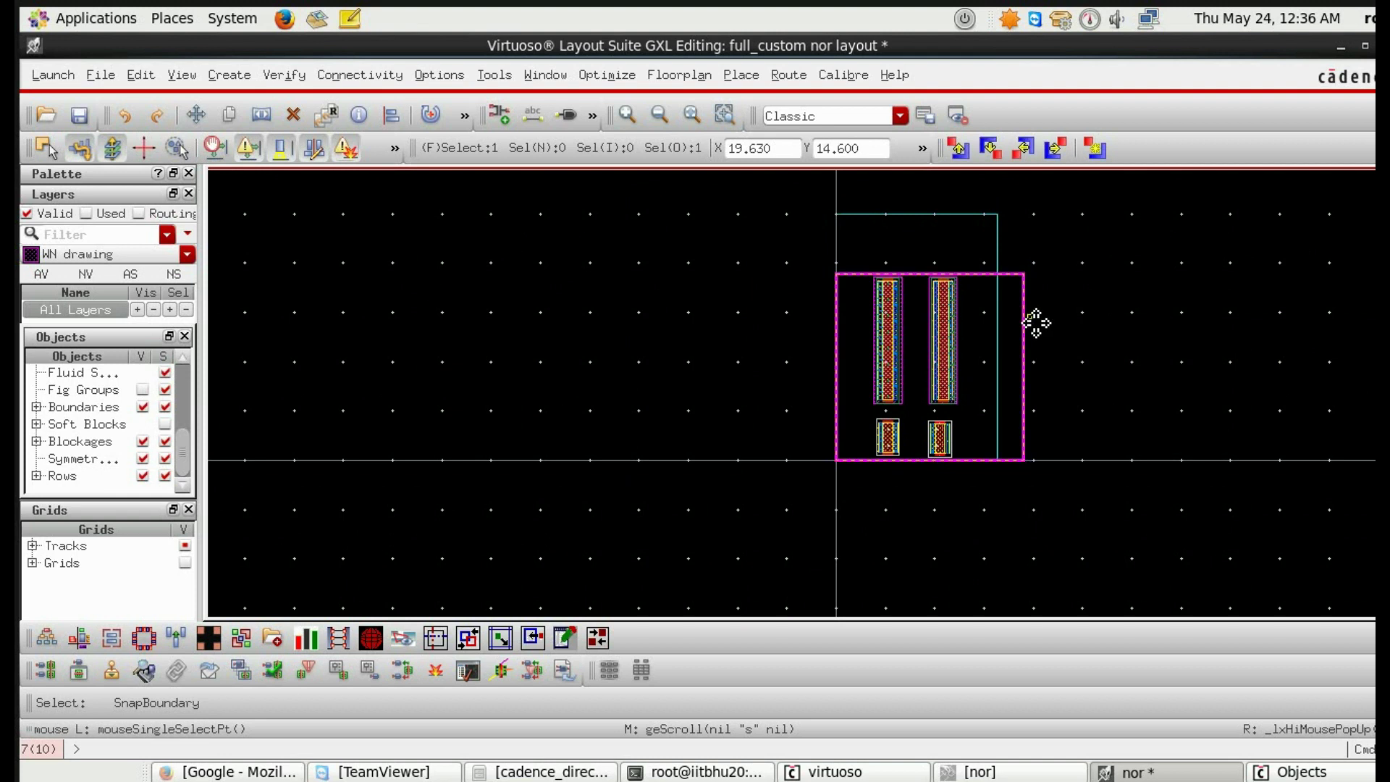
Step: Delete the old cell boundary and move all four transistors higher
key(Delete)
key(f)
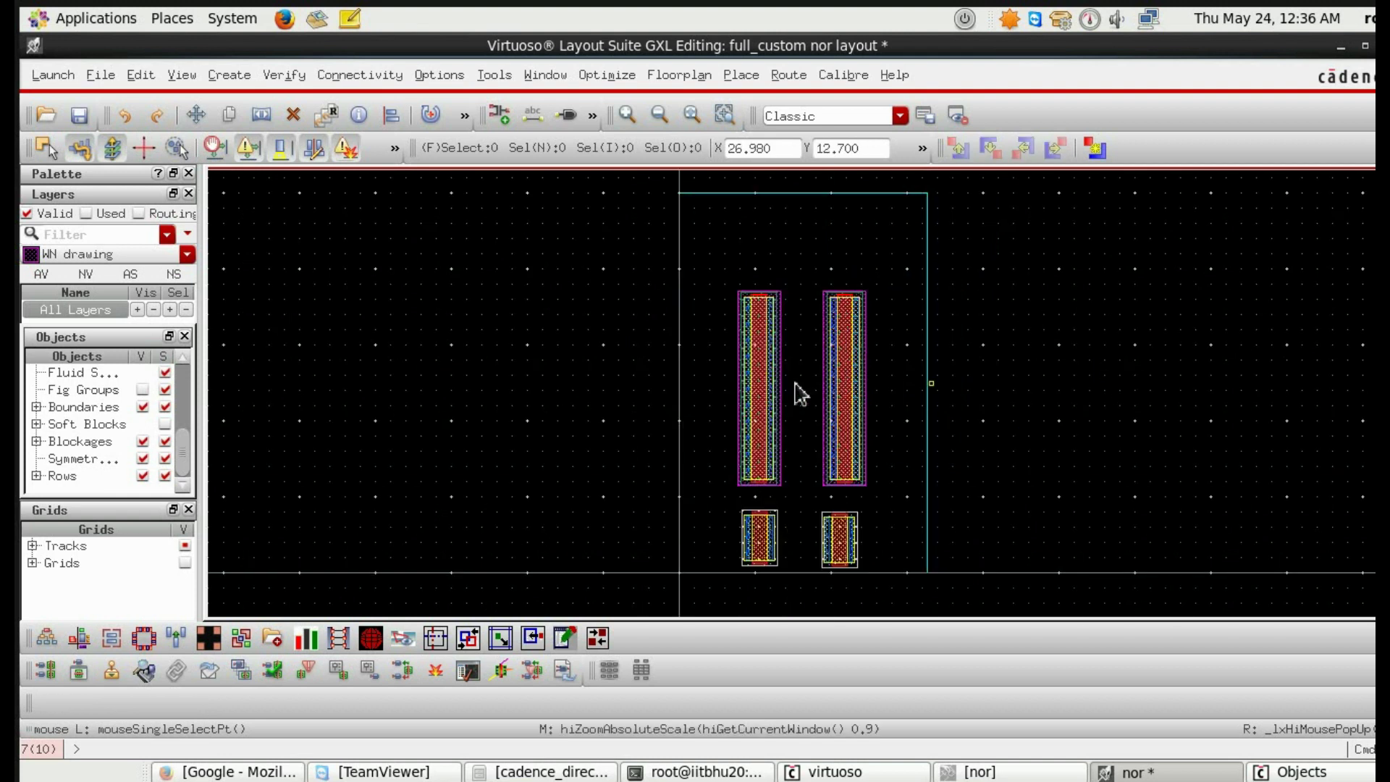
click(768, 367)
key(m)
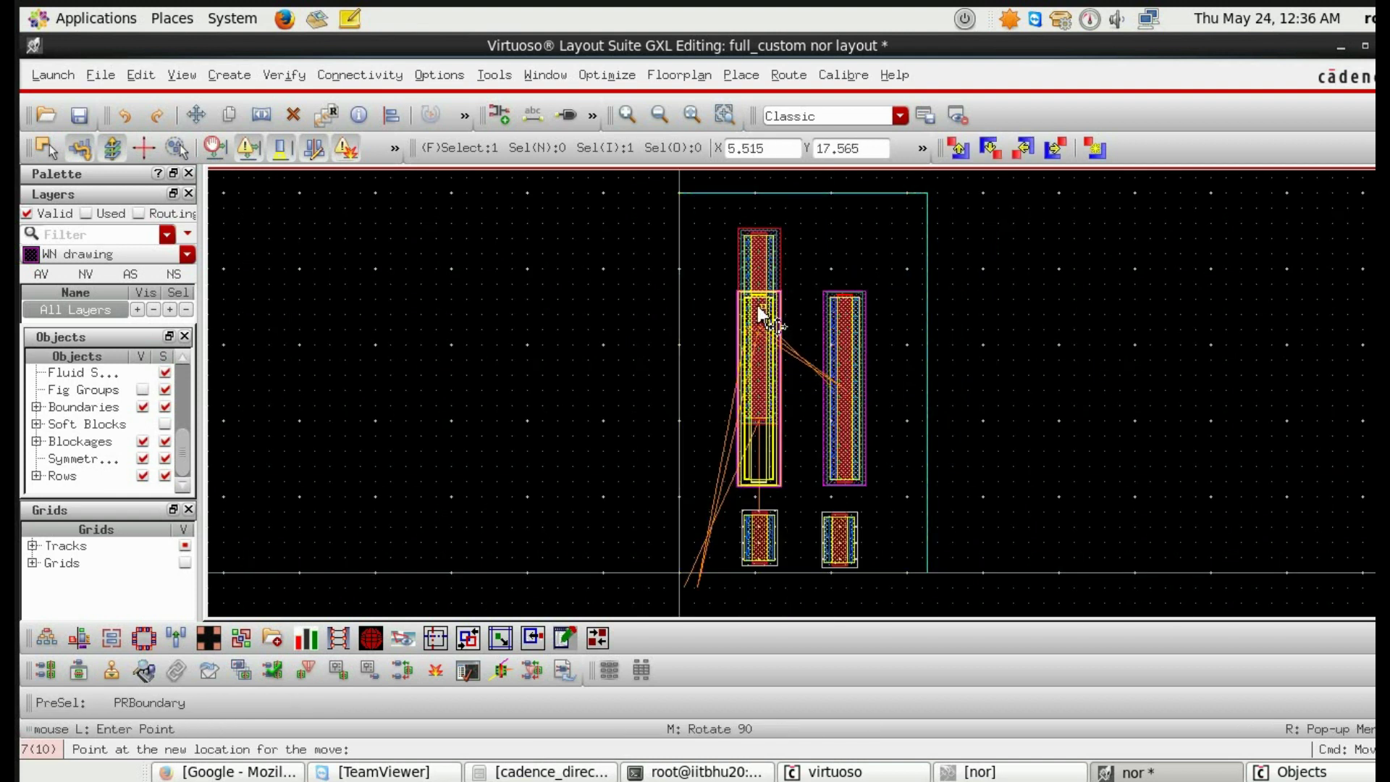
click(760, 313)
click(853, 375)
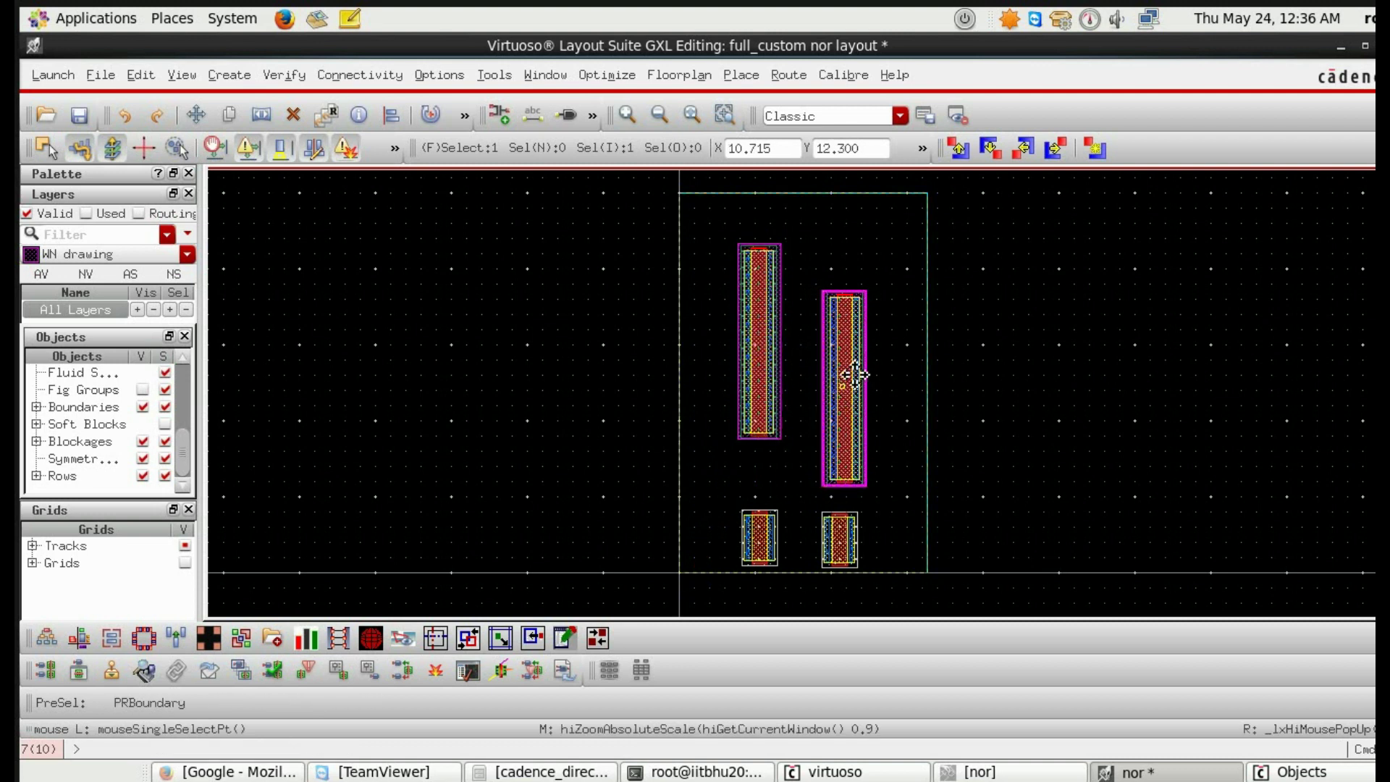
click(846, 335)
click(767, 540)
key(m)
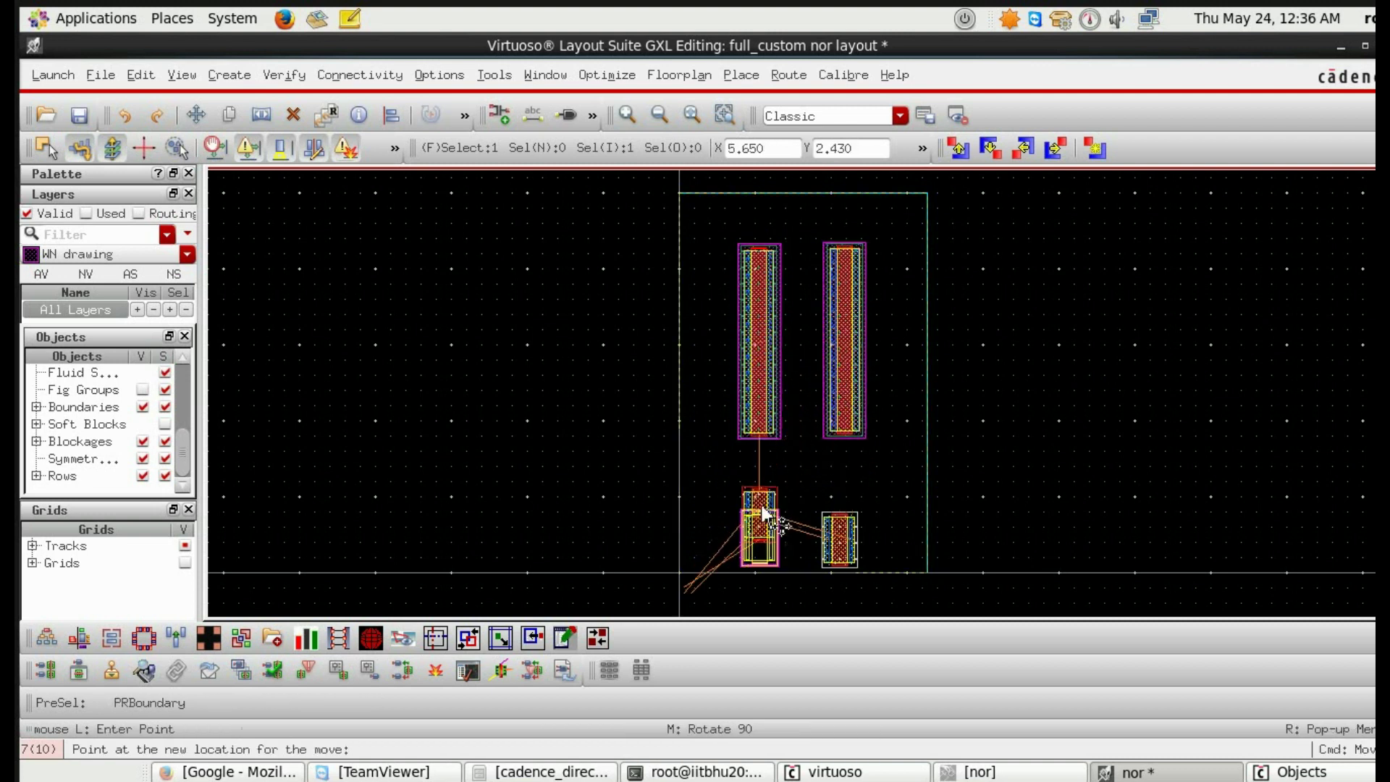
click(767, 506)
click(849, 546)
key(m)
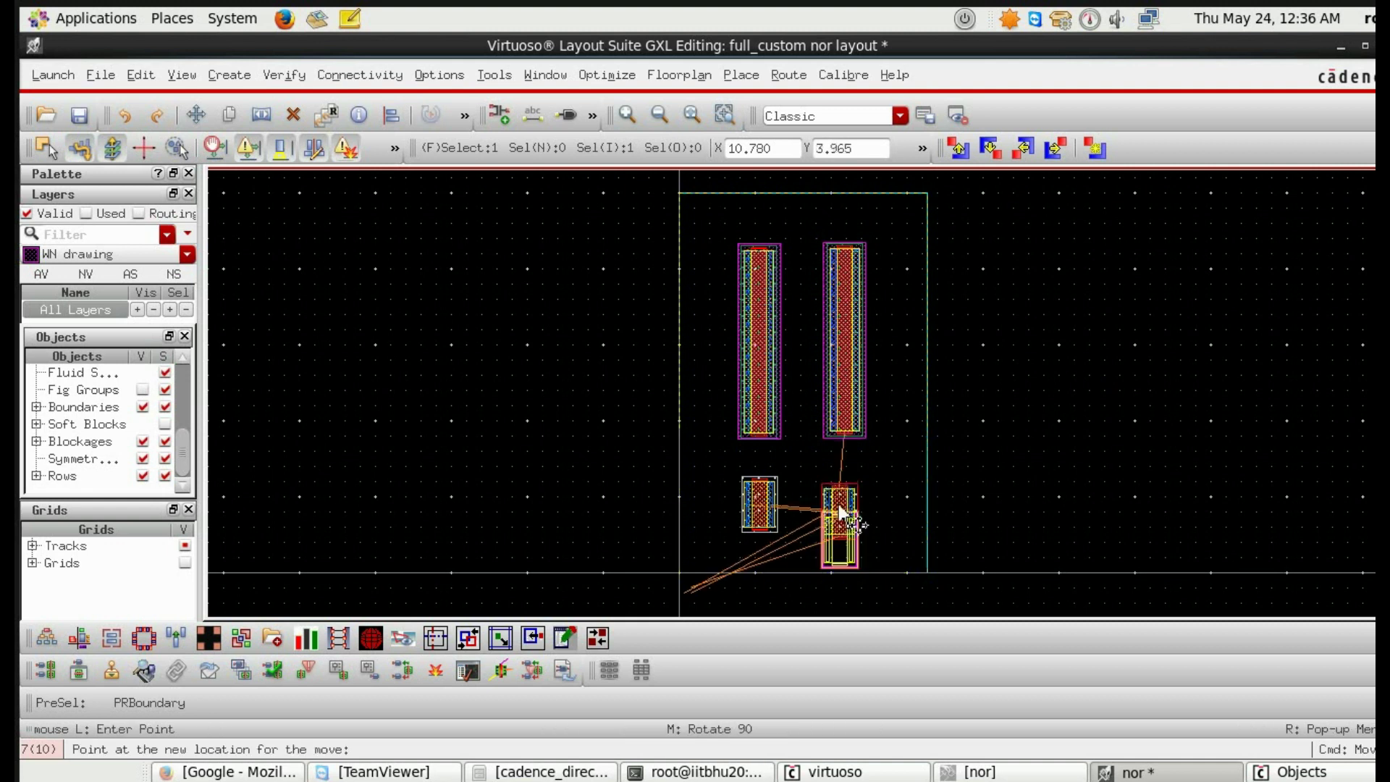
click(847, 522)
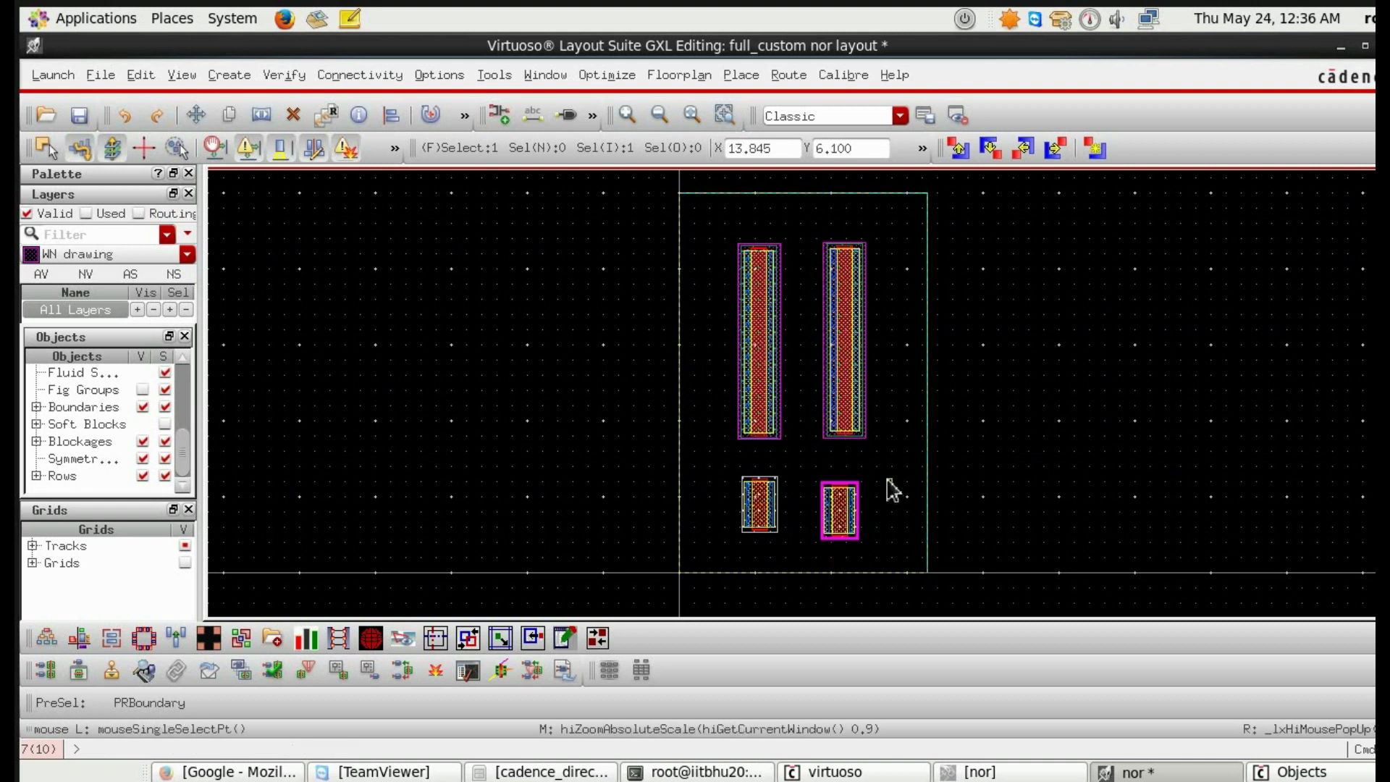
Step: Re-adjust the positions of the two tall transistors
click(783, 402)
click(772, 369)
key(m)
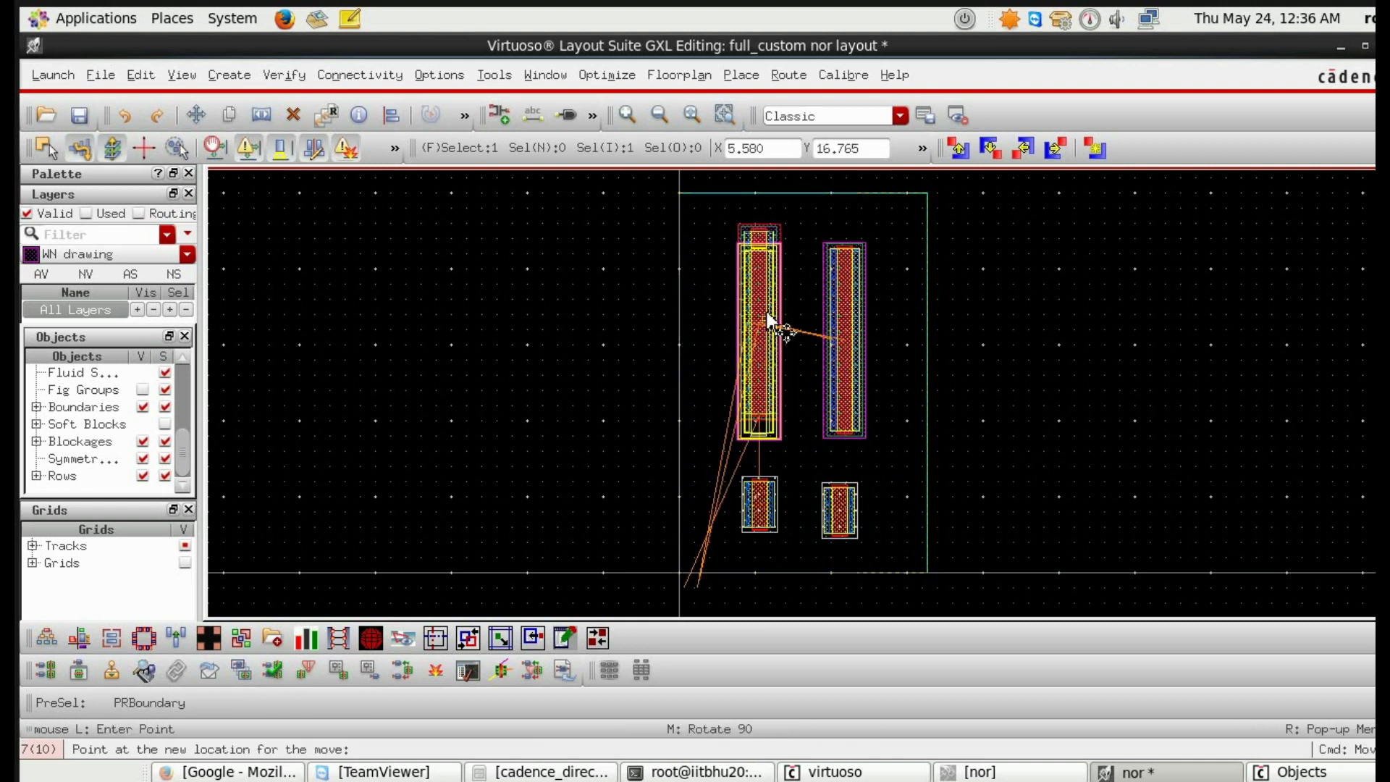
click(776, 332)
click(851, 346)
key(m)
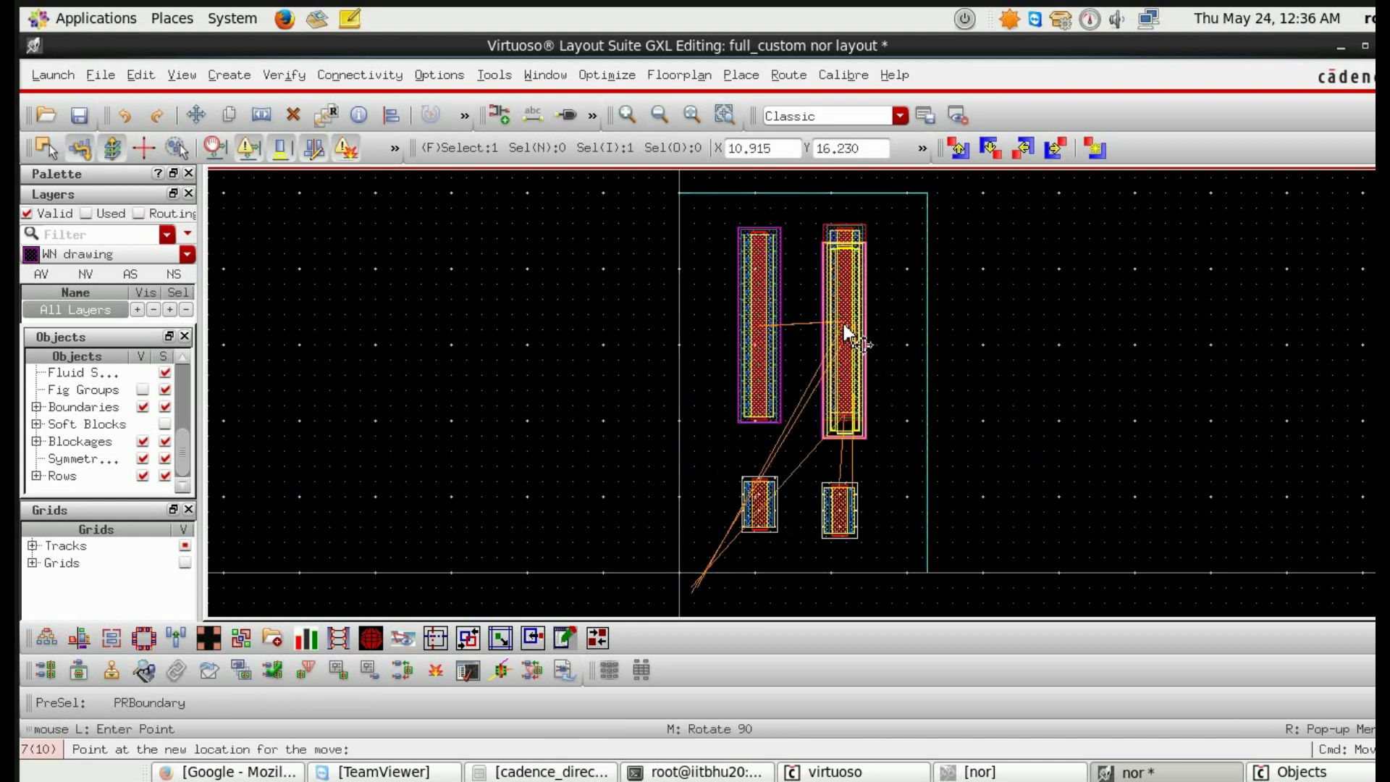
click(838, 391)
Step: Nudge the bottom-left small transistor lower and the bottom-right slightly right
click(761, 501)
key(m)
click(765, 509)
click(845, 518)
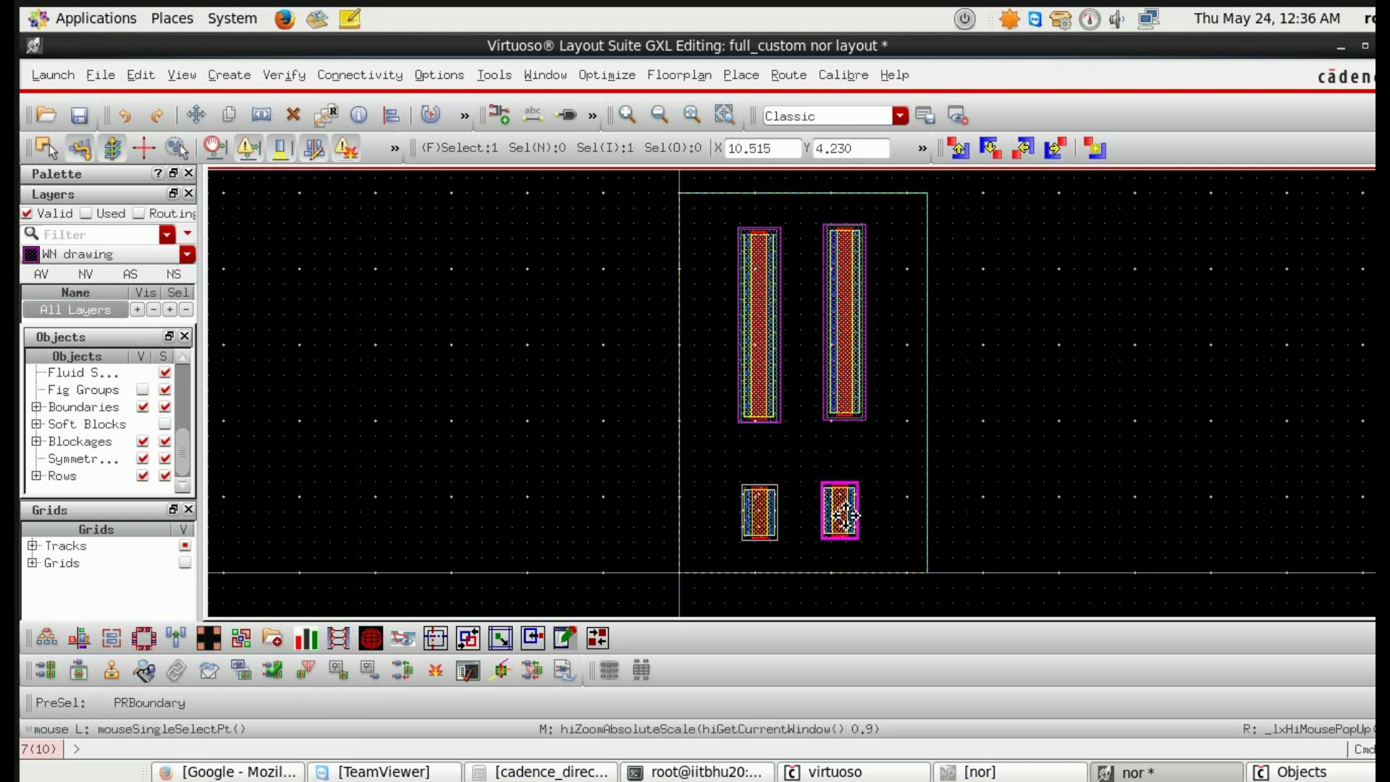
key(m)
click(858, 513)
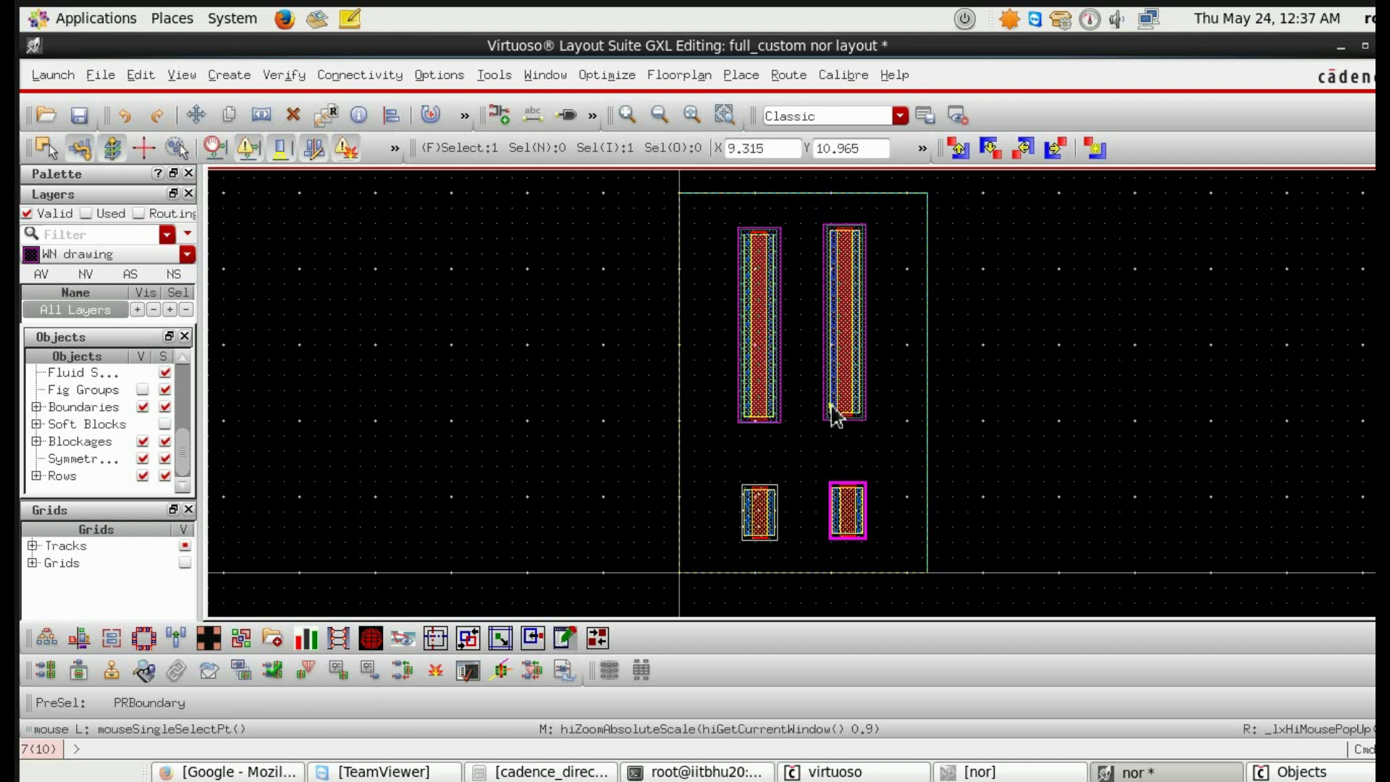
click(763, 338)
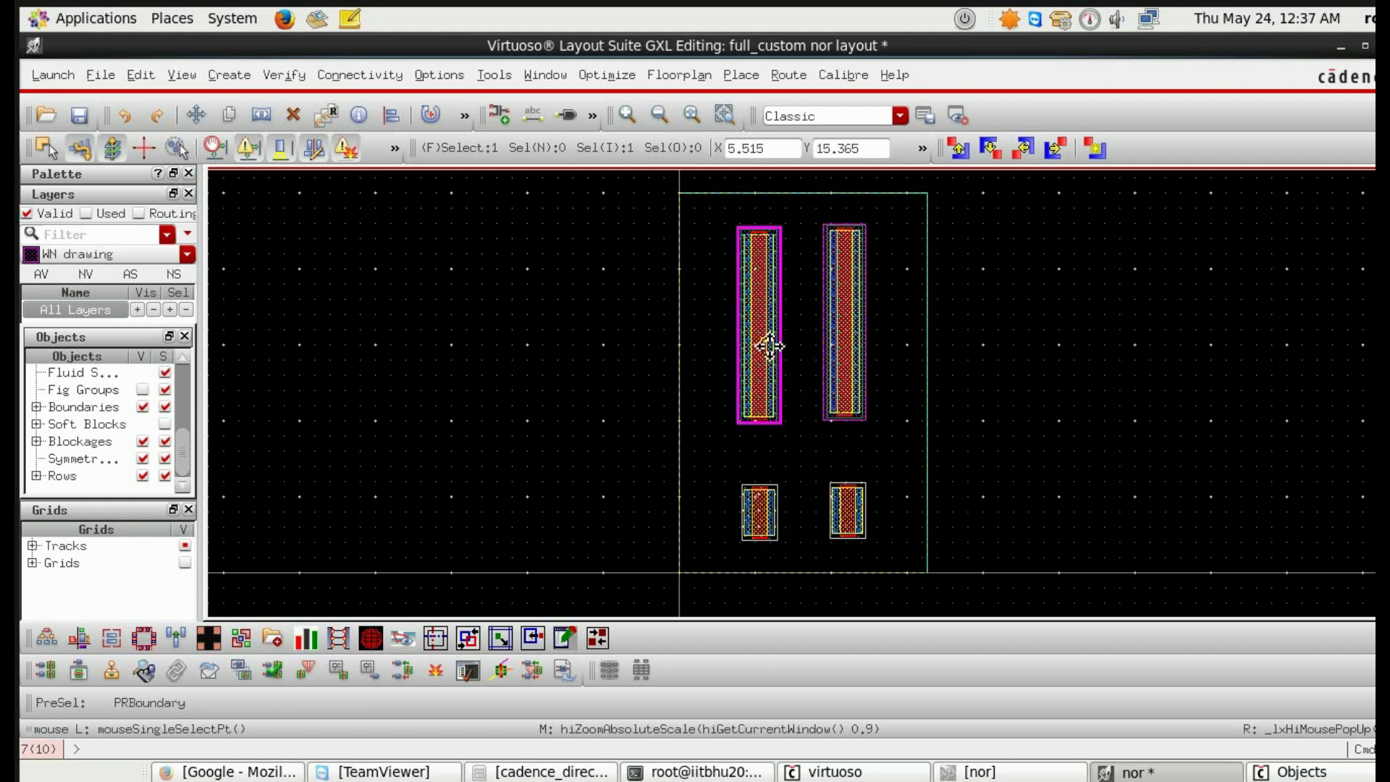
Step: Add a left body tap to the left tall transistor via its Properties
right_click(769, 347)
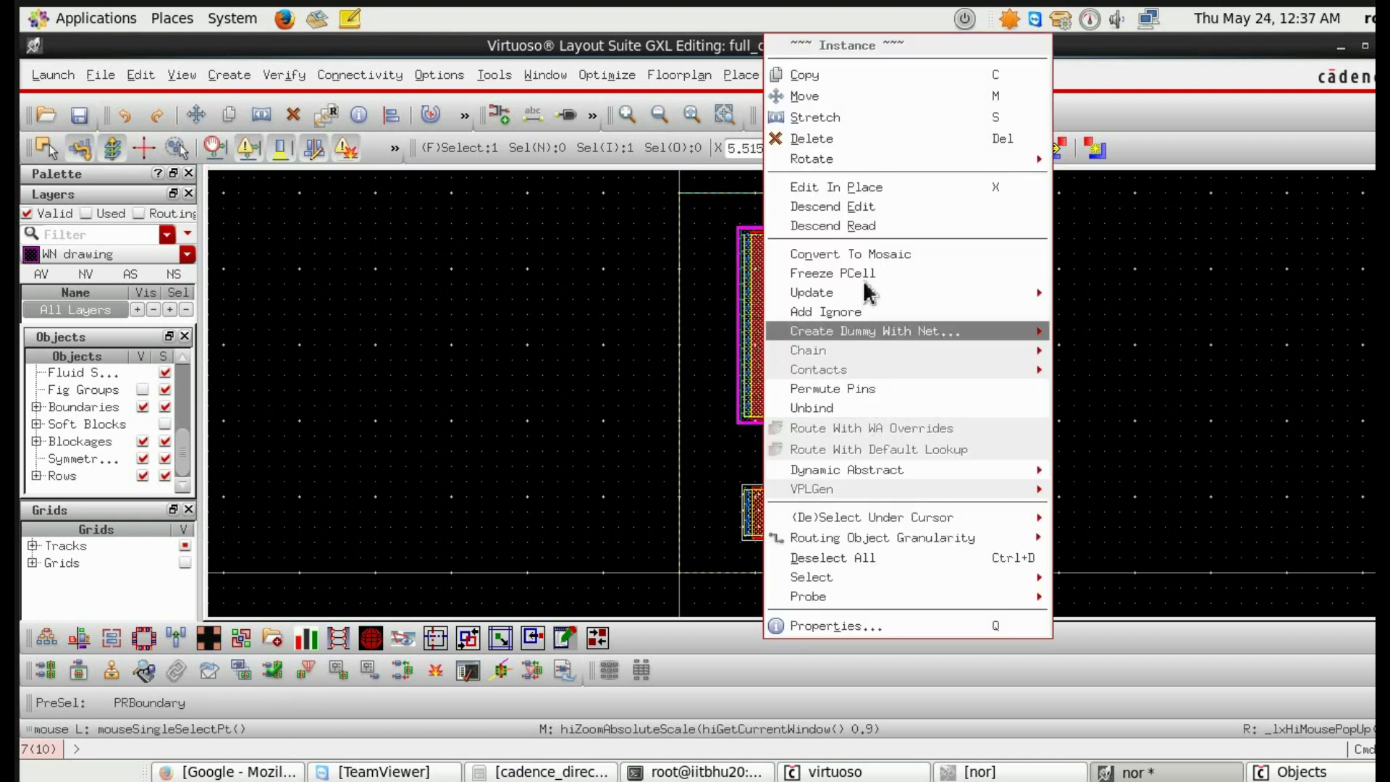
click(845, 626)
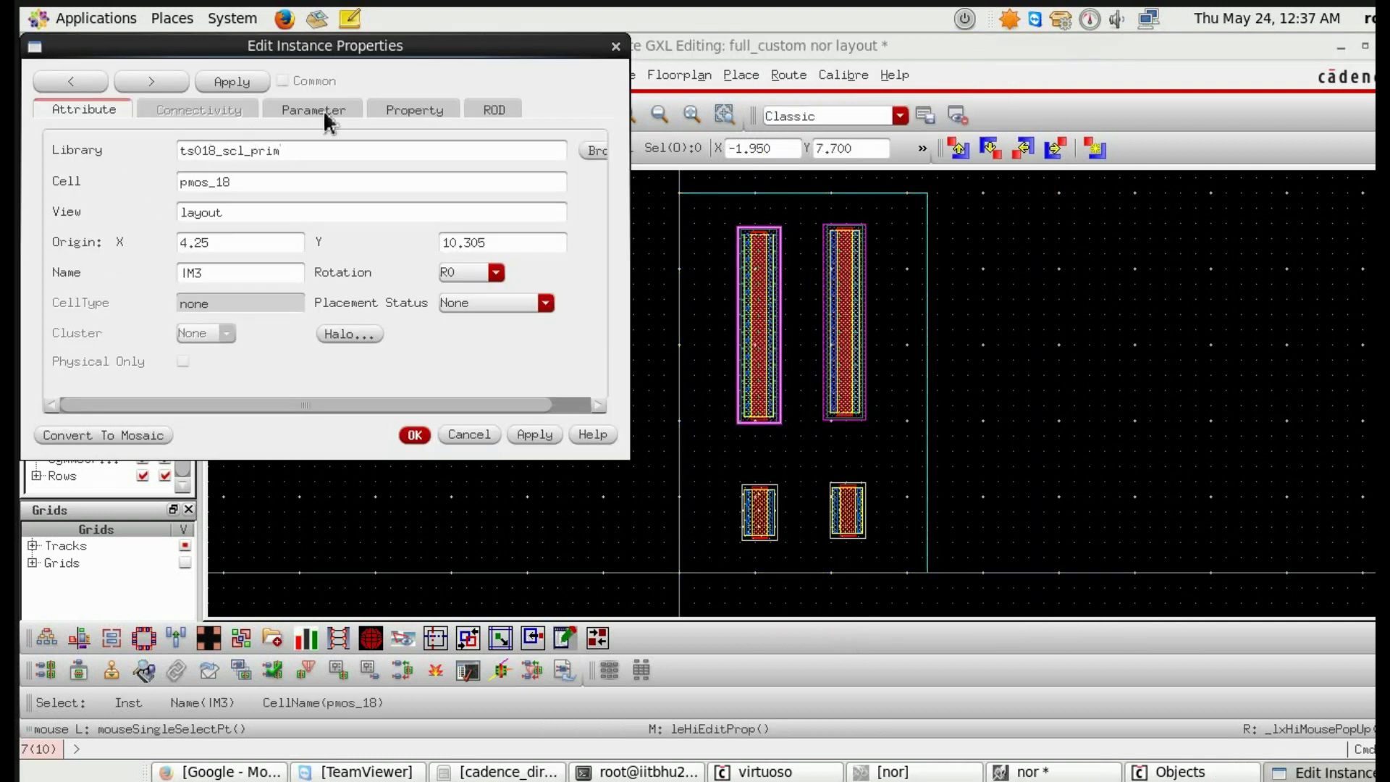
click(313, 110)
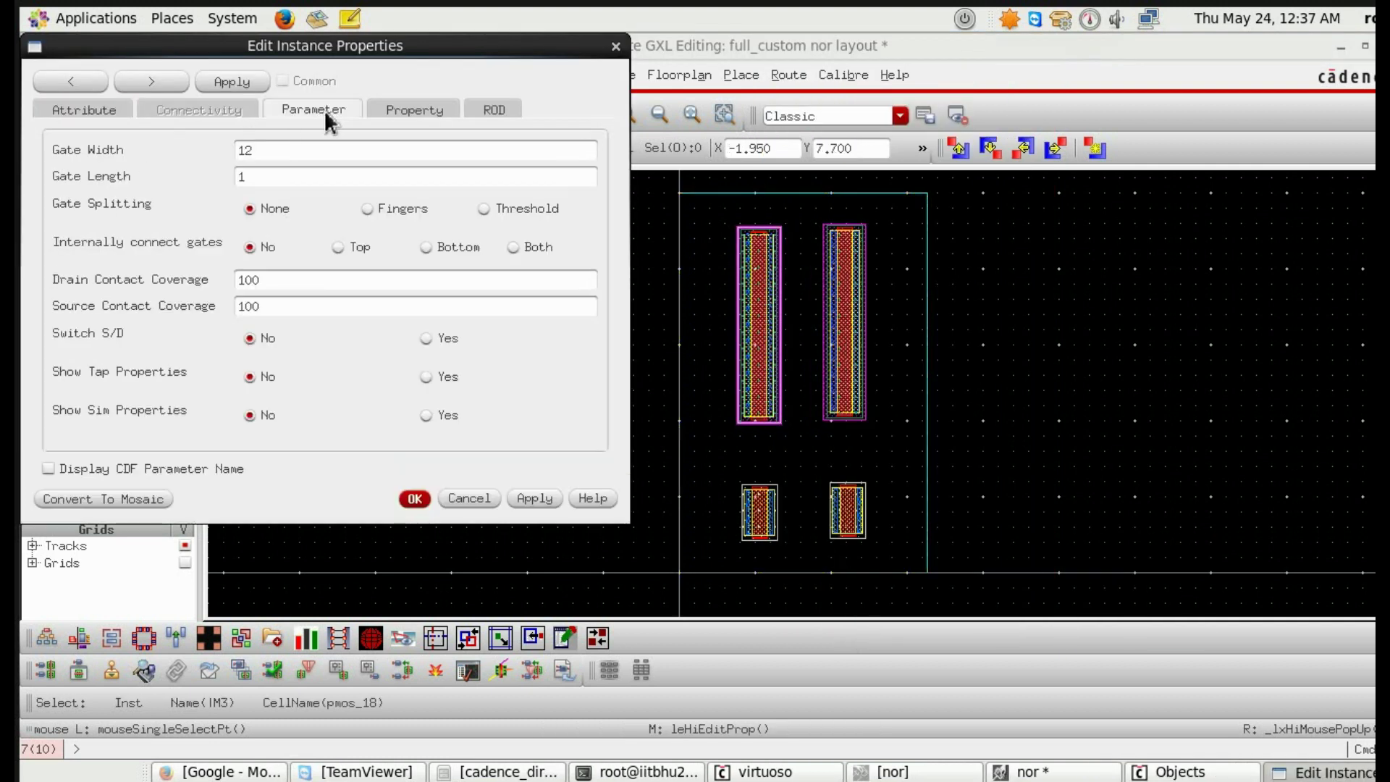
click(426, 377)
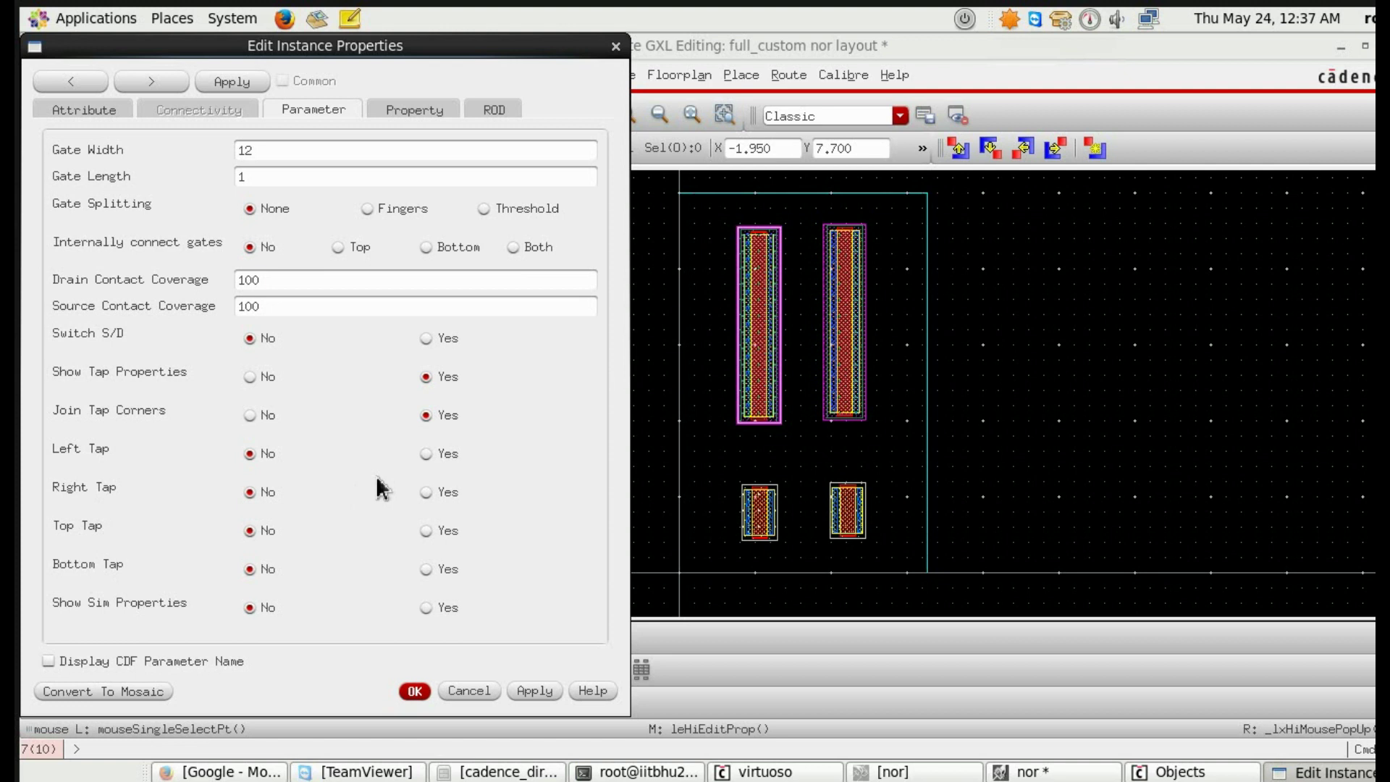
click(427, 452)
click(416, 719)
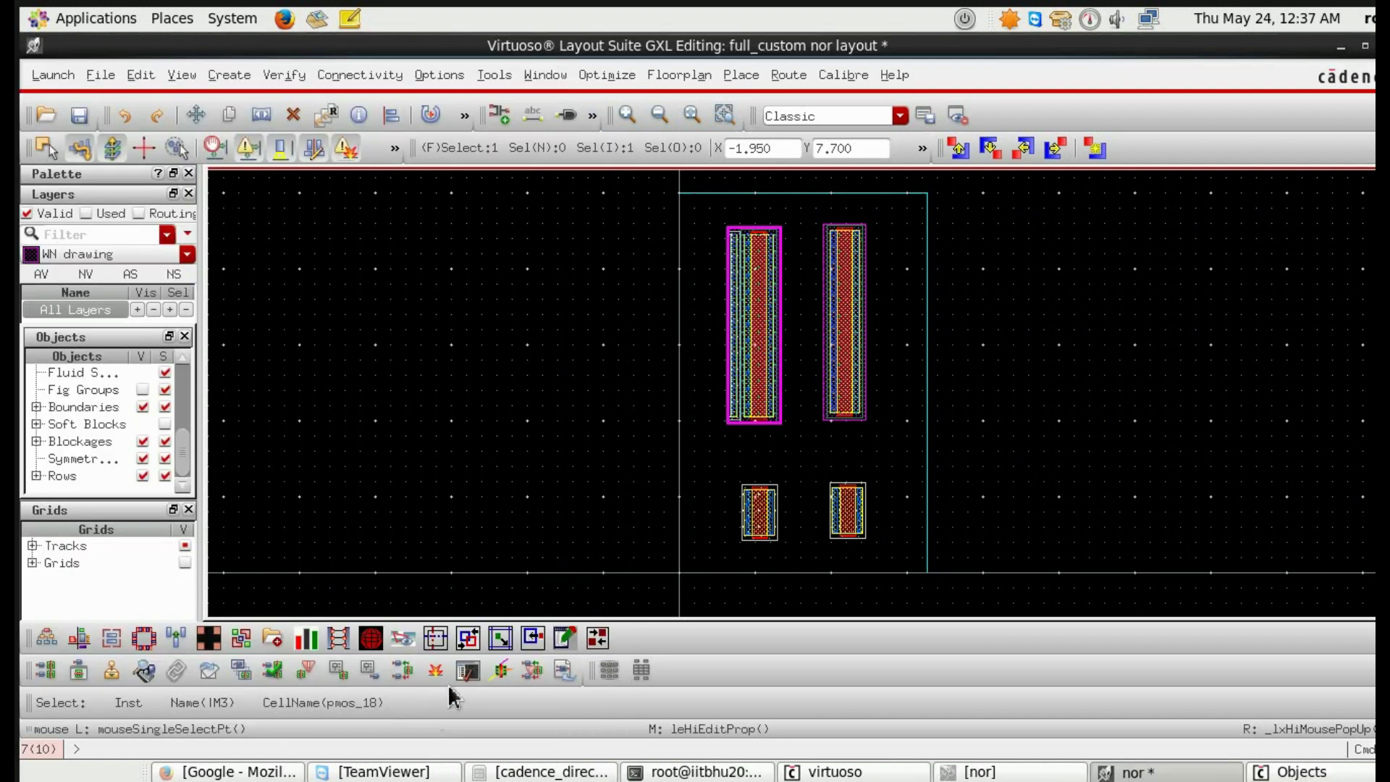
scroll(739, 342, up, 3)
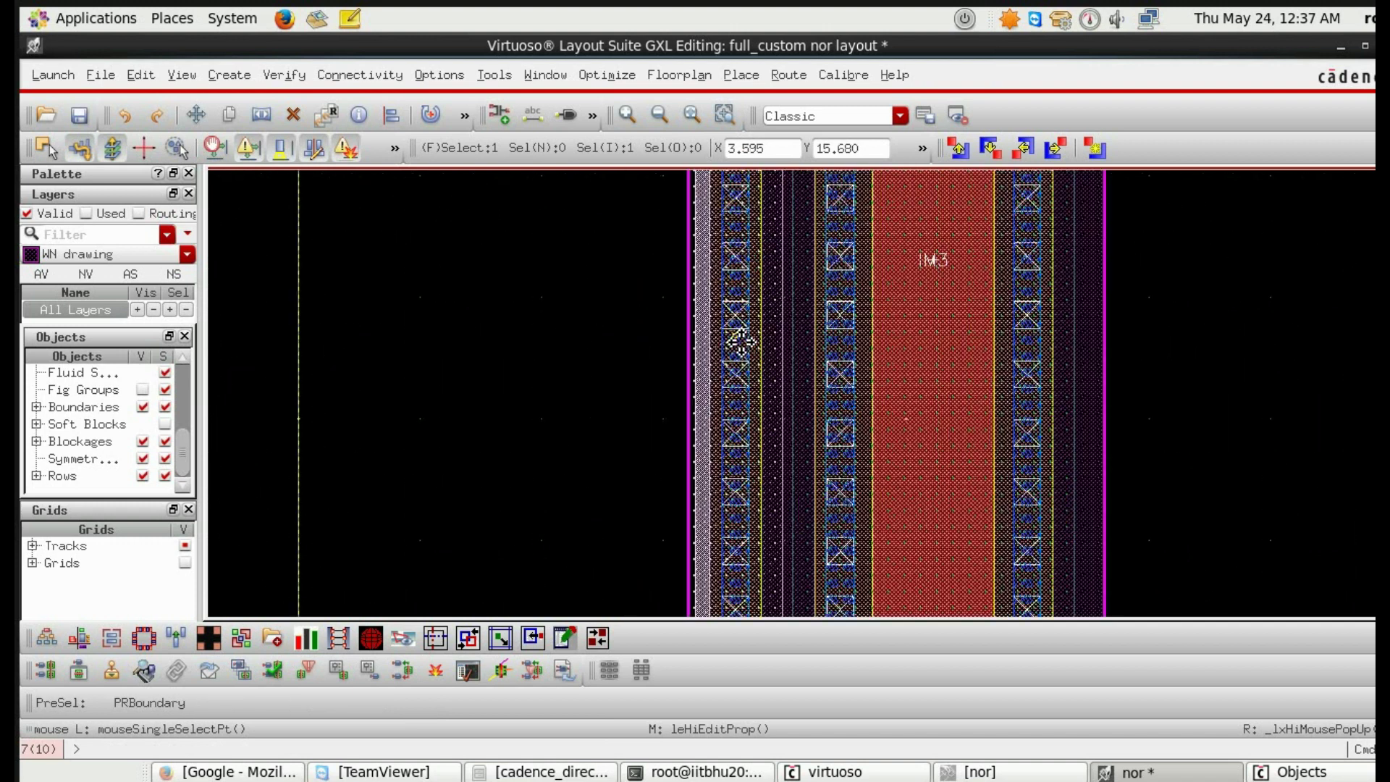
scroll(747, 407, up, 1)
Step: Add a right body tap to the right tall transistor
key(f)
click(850, 381)
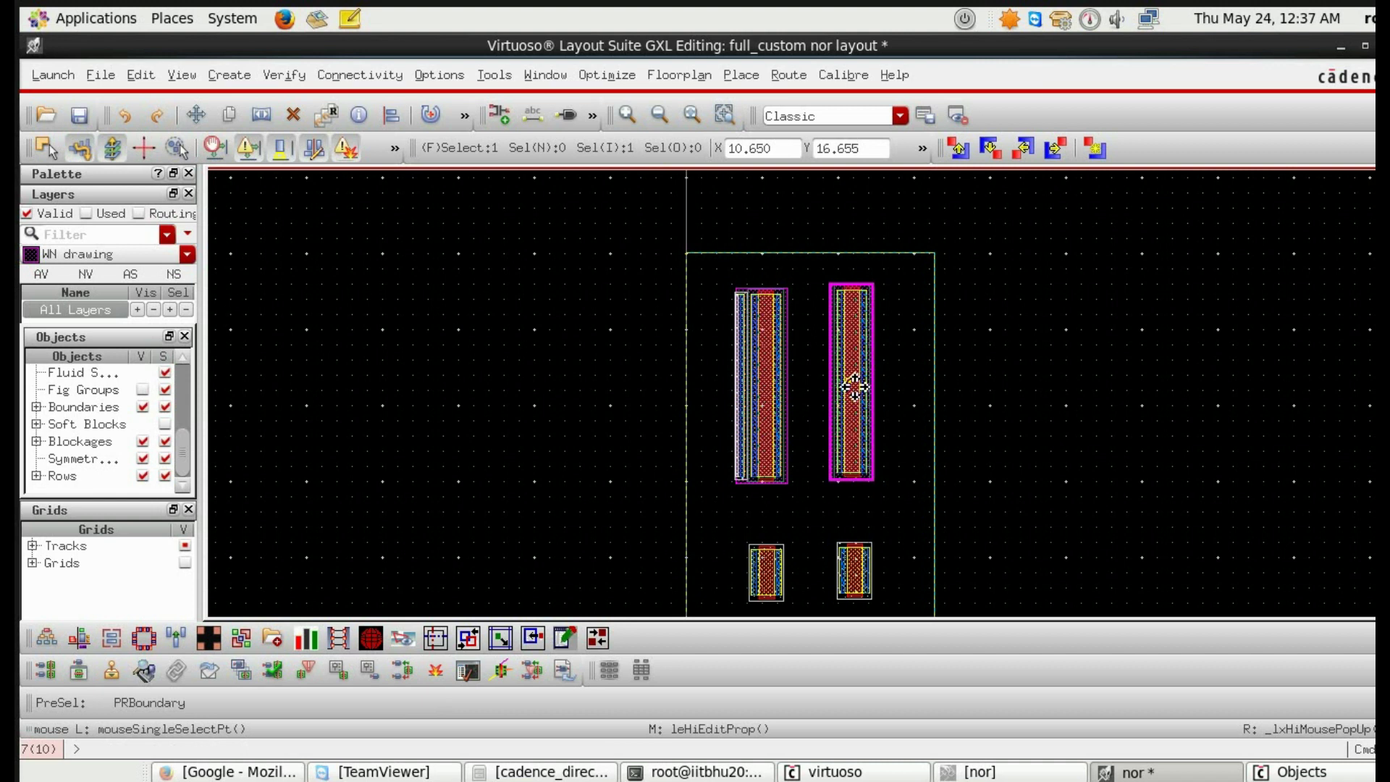
key(q)
click(426, 376)
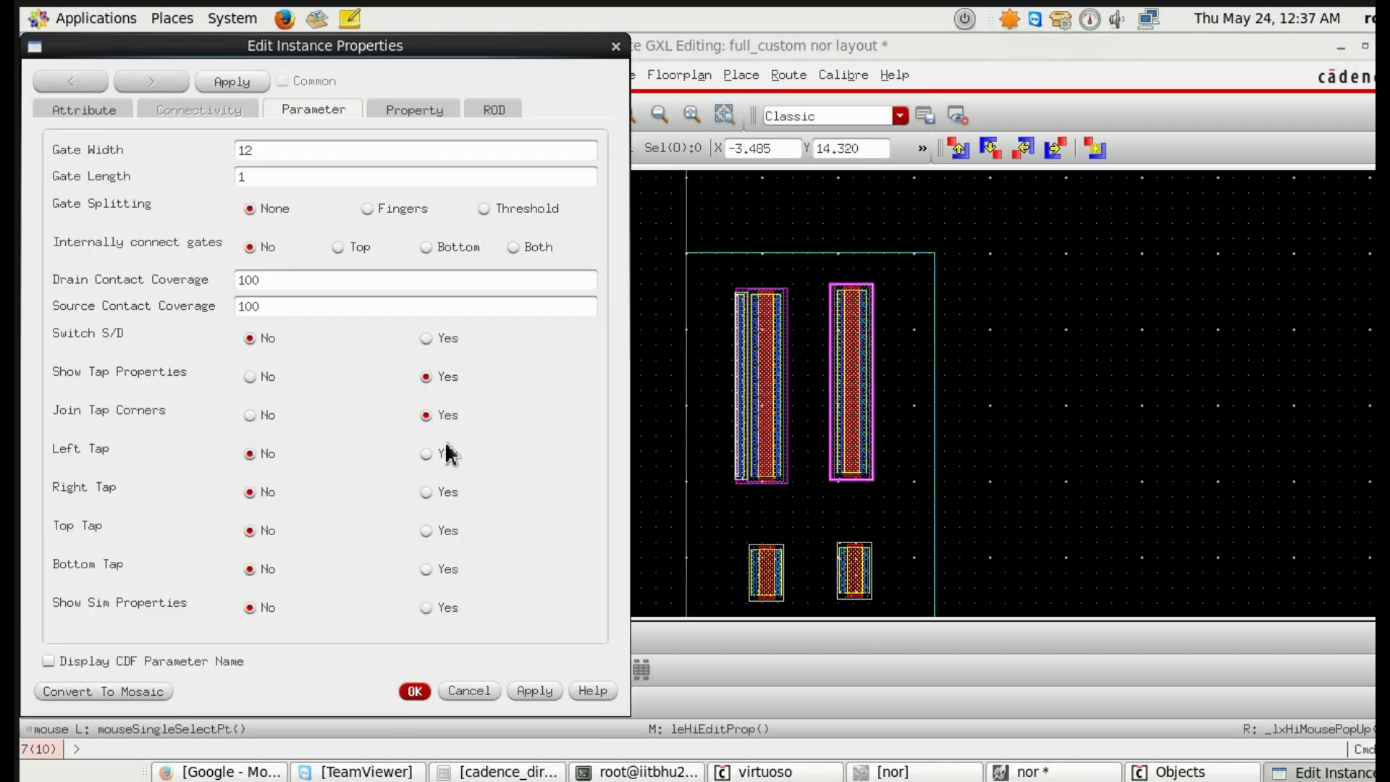
click(427, 492)
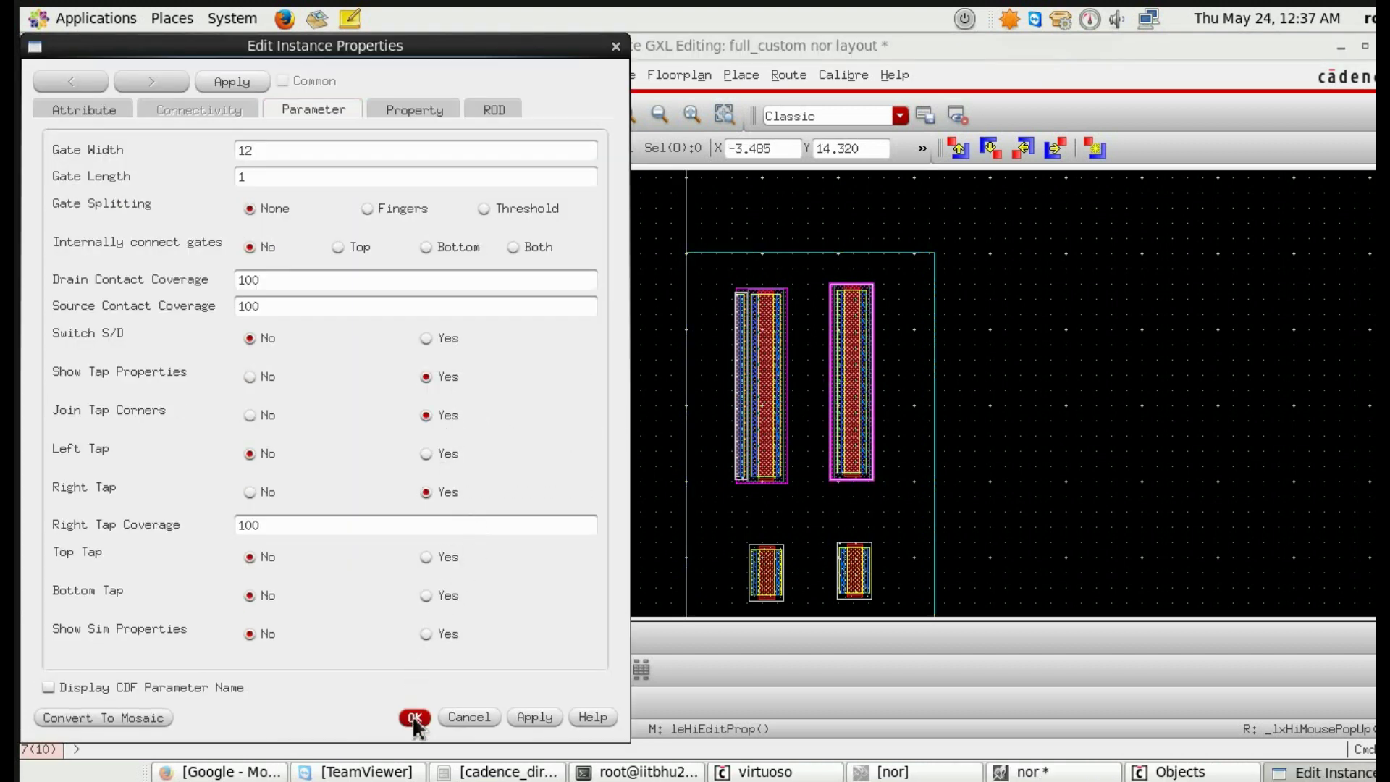
click(414, 691)
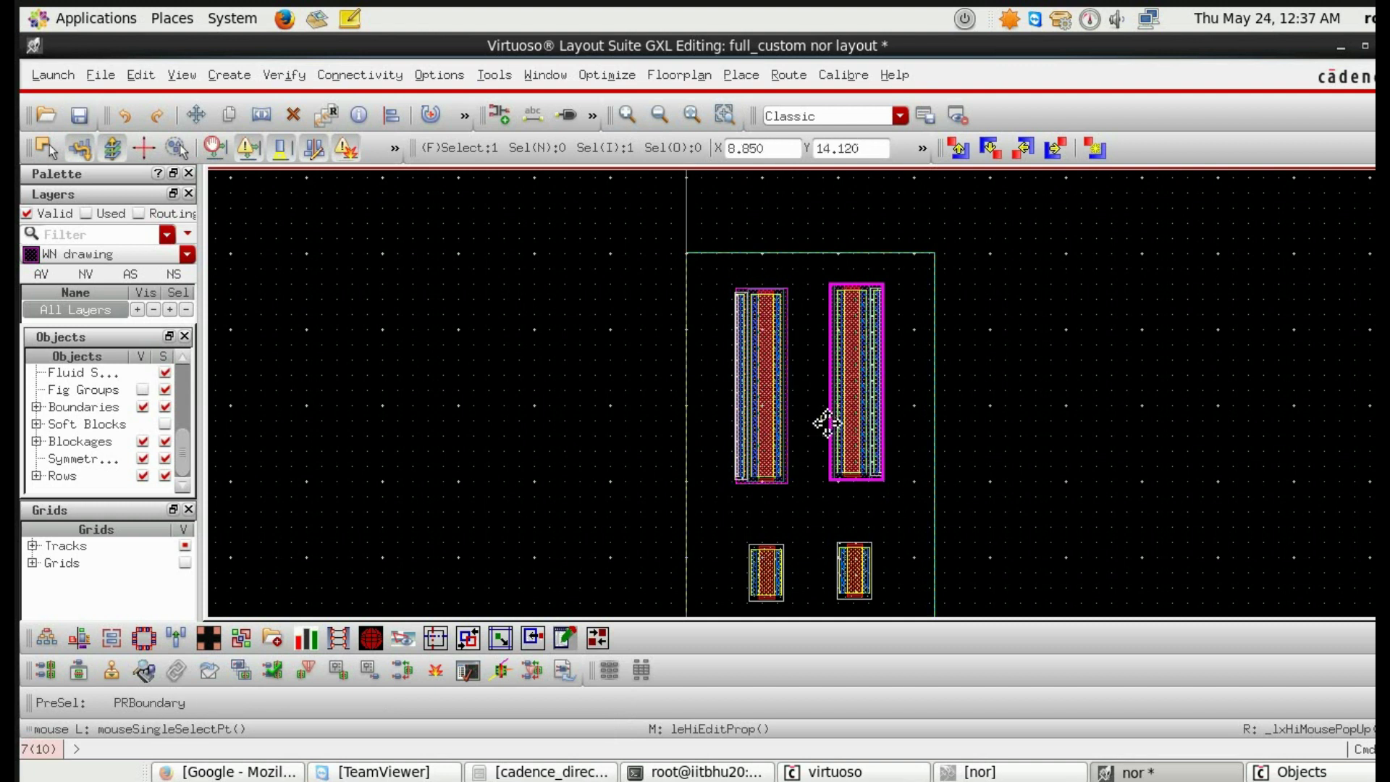
Step: Add a left tap to the bottom-left small NMOS transistor
click(766, 570)
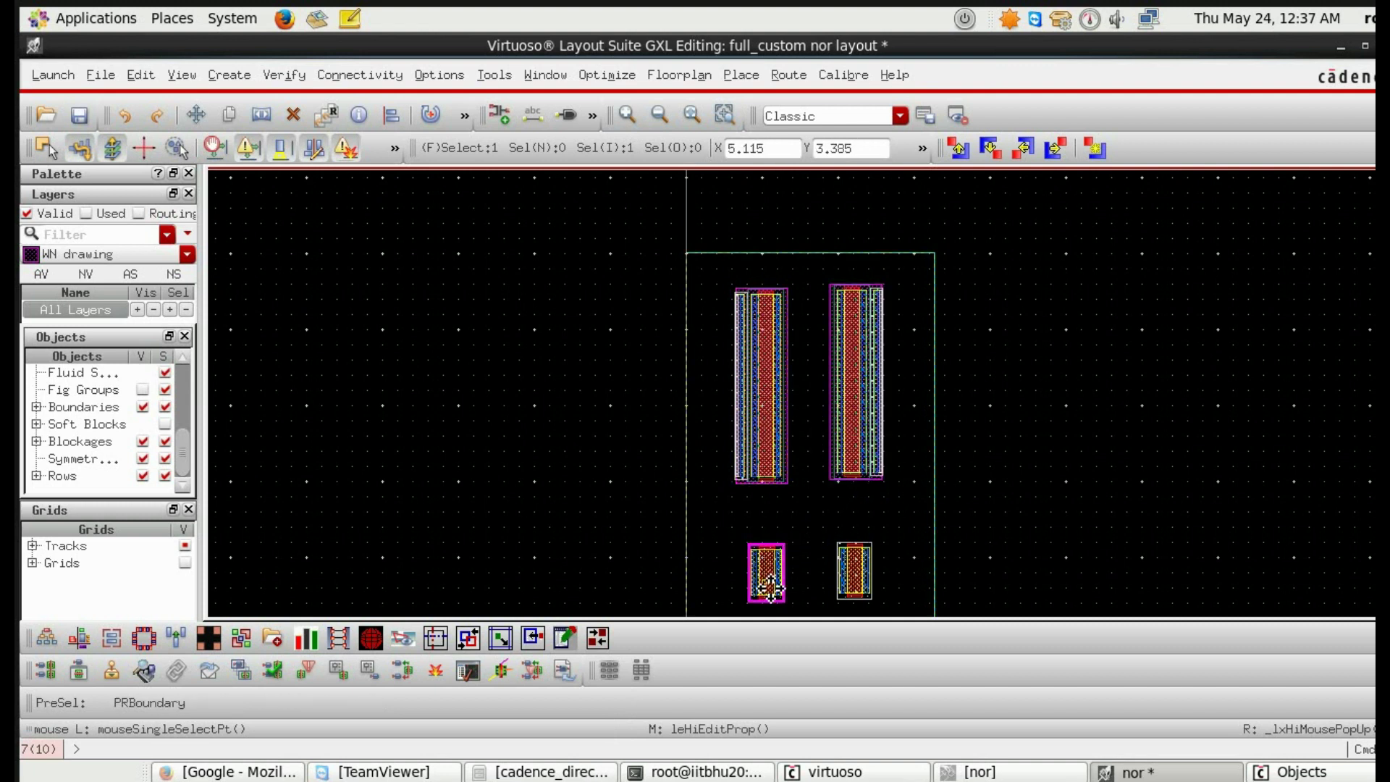
key(q)
click(426, 377)
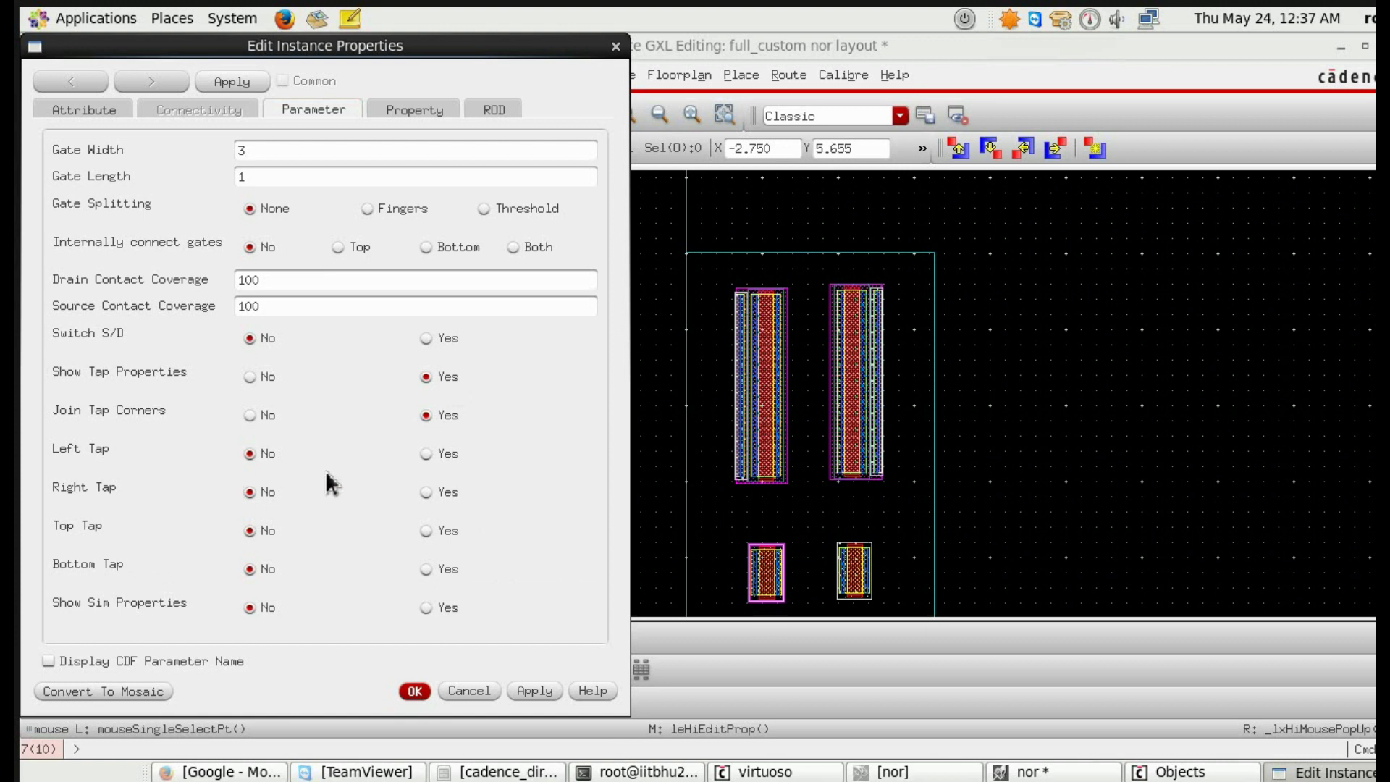
click(425, 454)
click(414, 716)
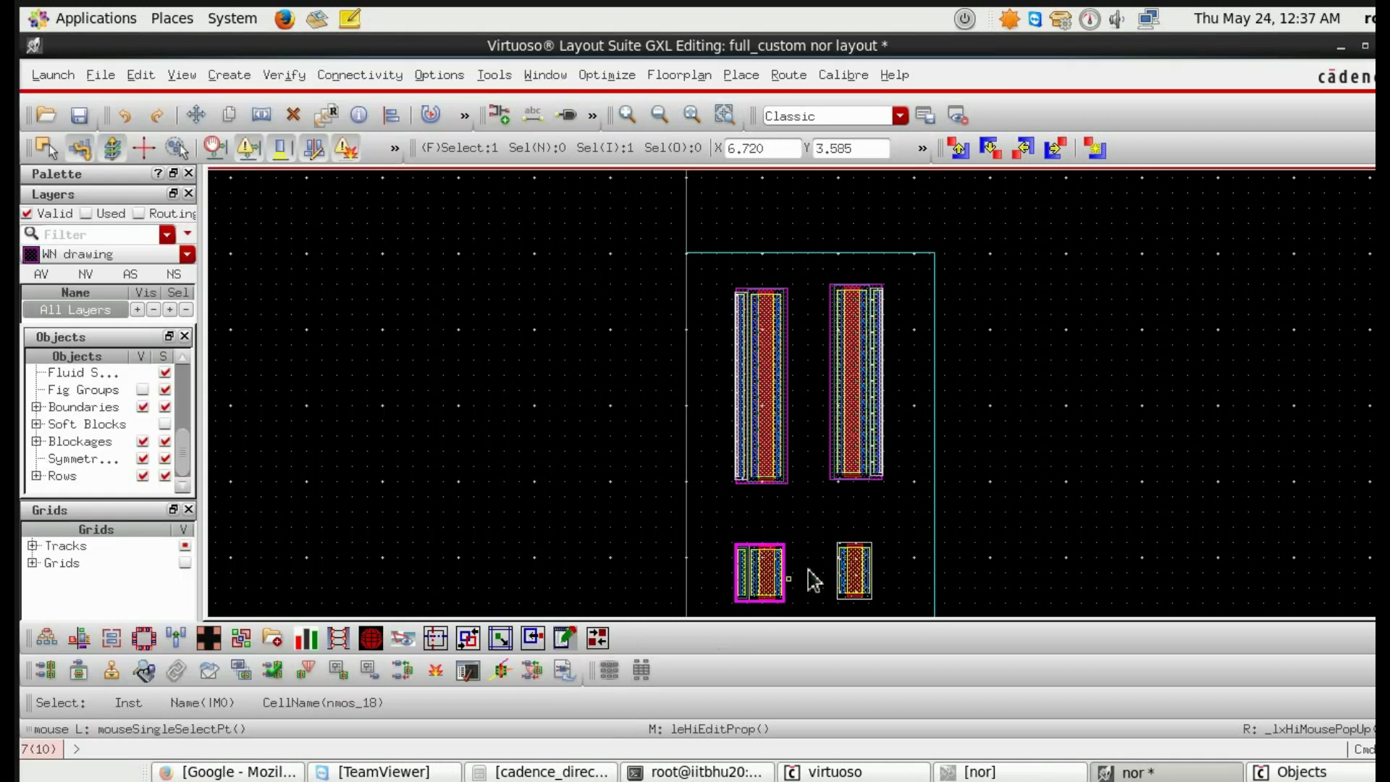
Step: Add a right tap to the other small NMOS, then browse placement functions without choosing
click(858, 570)
key(q)
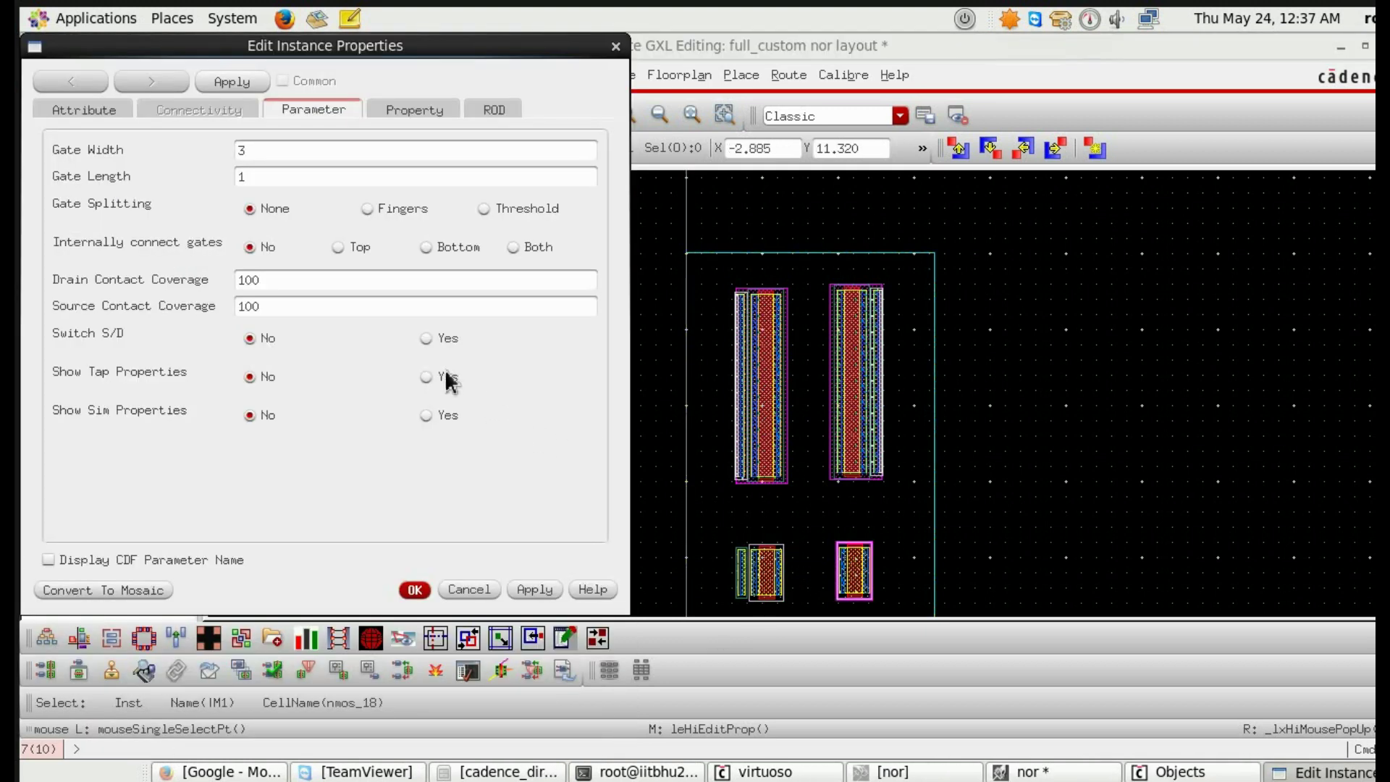
click(426, 377)
click(427, 492)
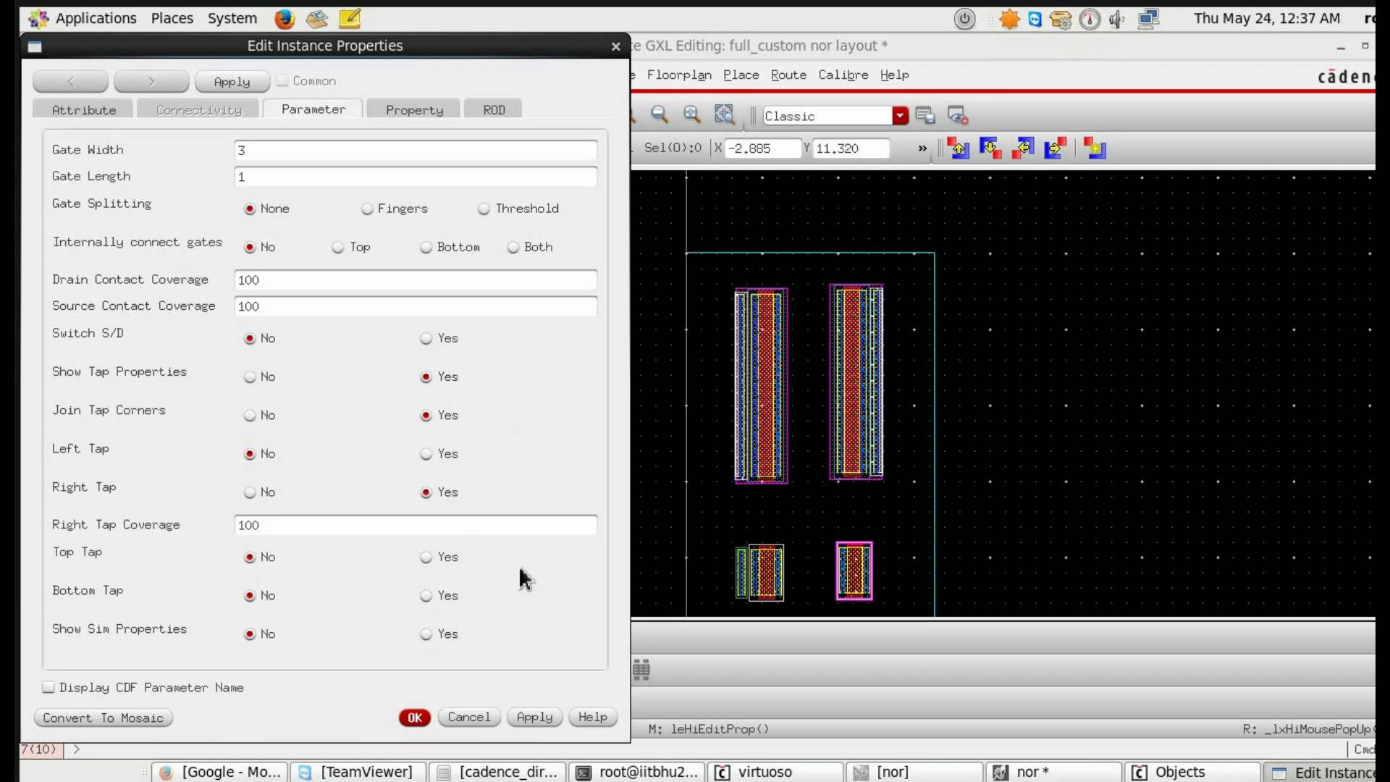
click(419, 717)
scroll(923, 425, down, 1)
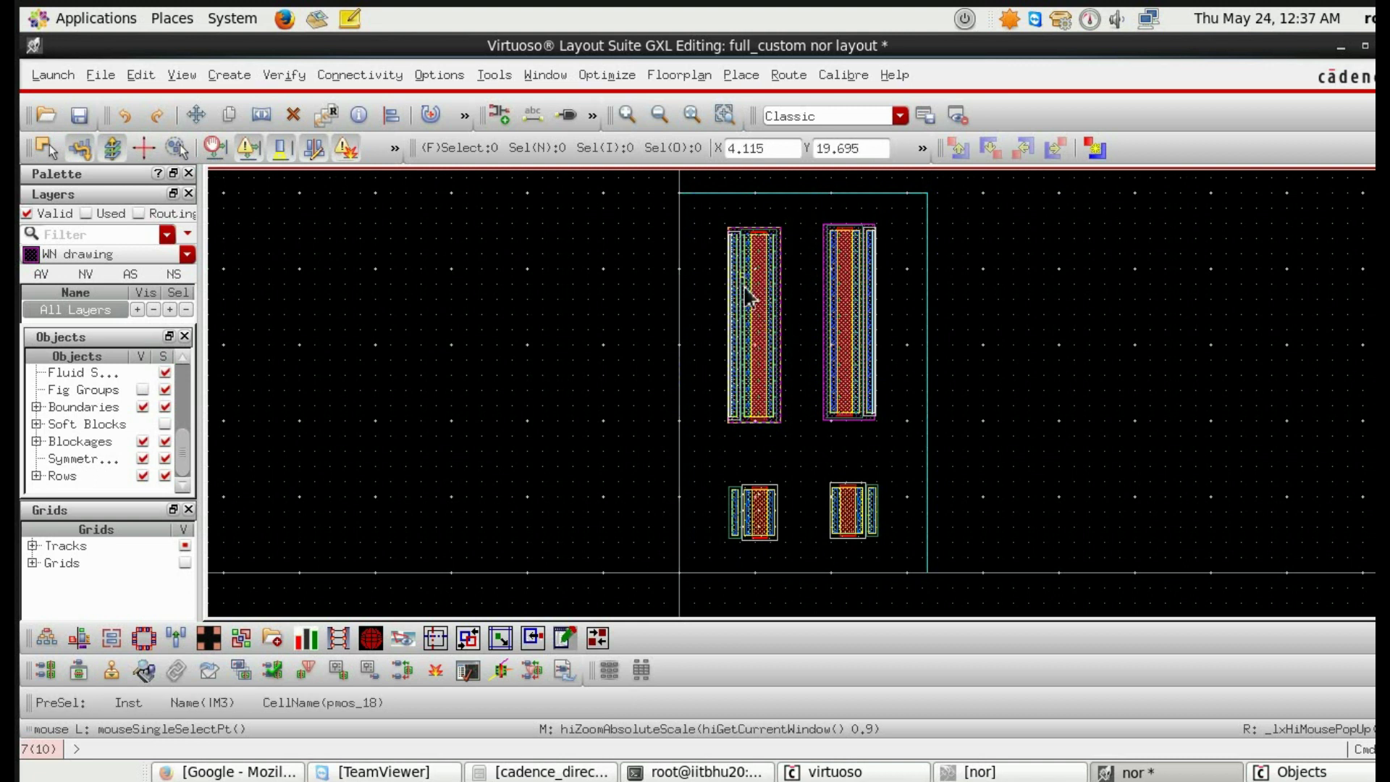
click(743, 76)
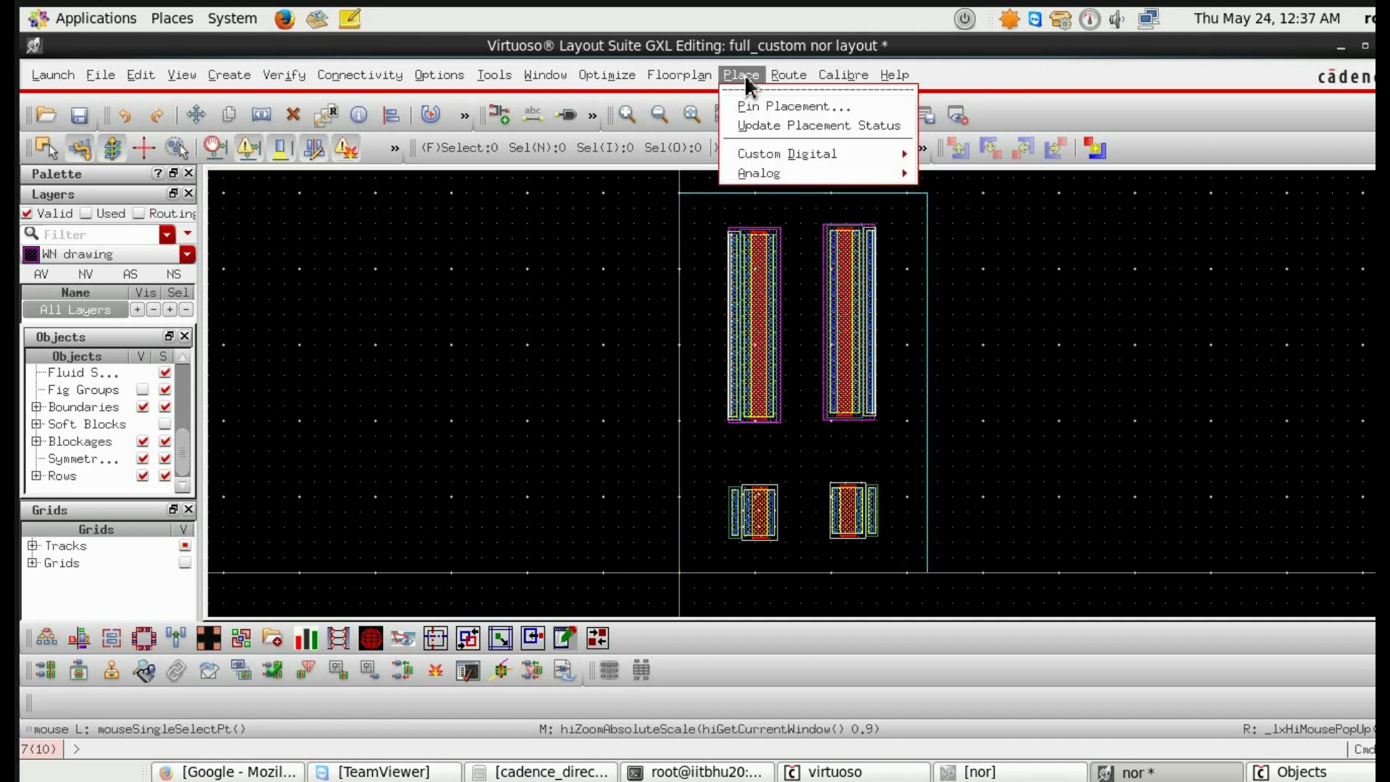
click(1208, 301)
scroll(695, 594, up, 1)
scroll(701, 598, up, 3)
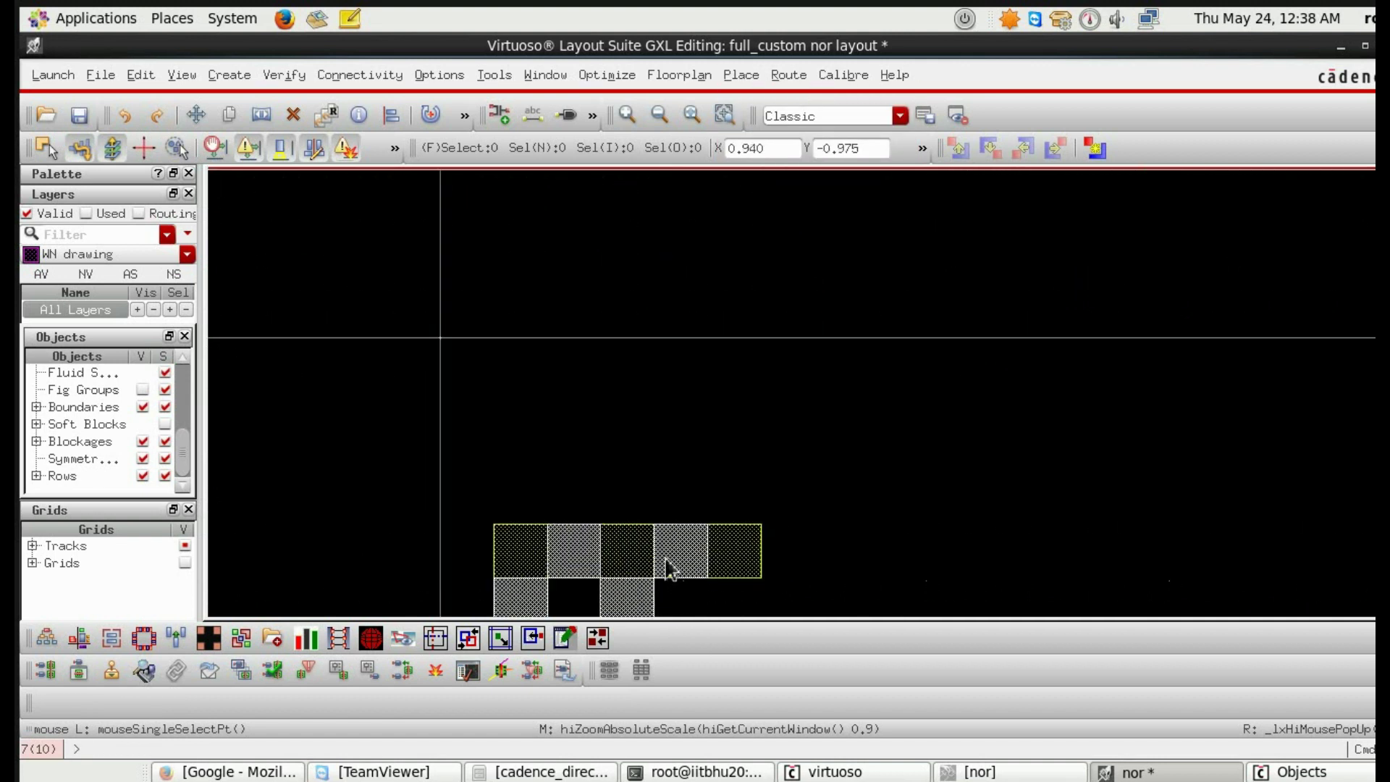
Step: Re-place the leftmost pin near its original spot, then open the Place menu
click(614, 339)
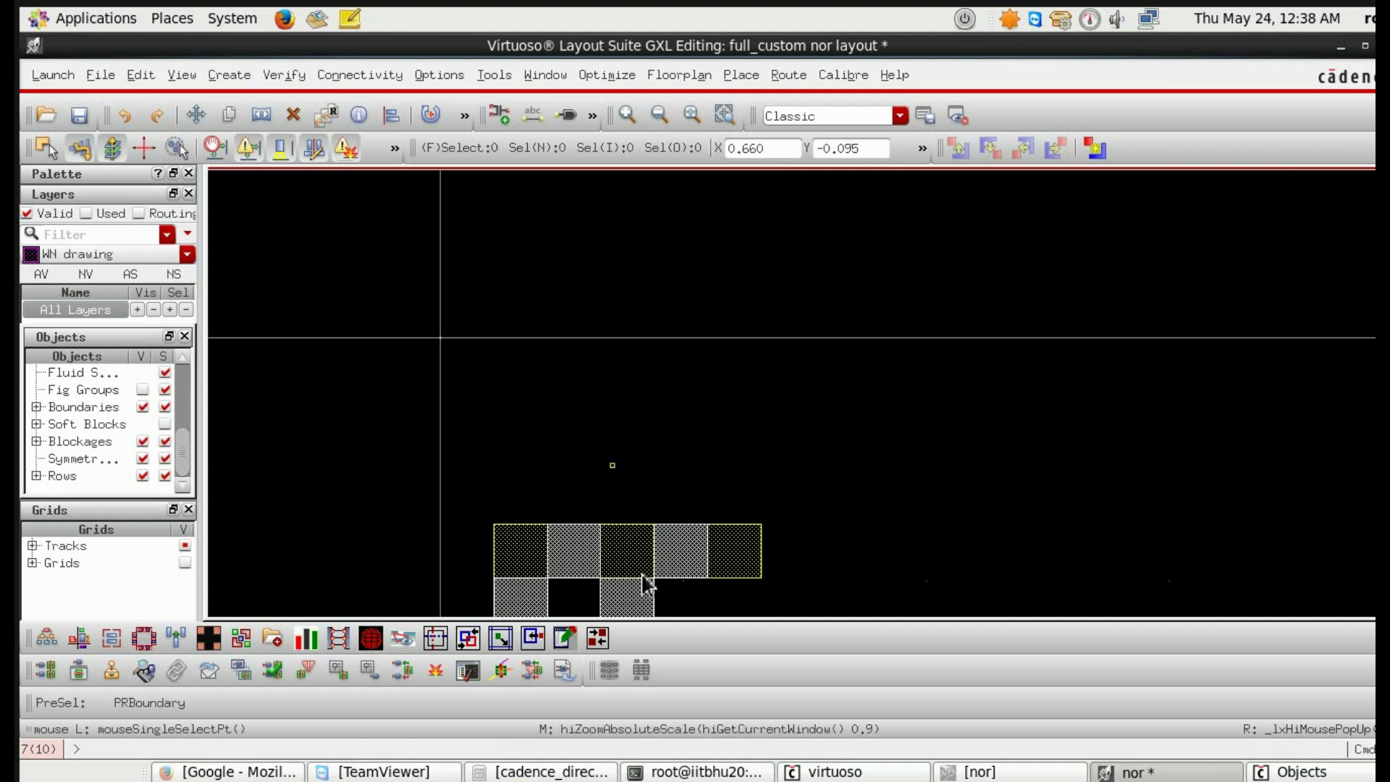
drag(521, 552, 502, 287)
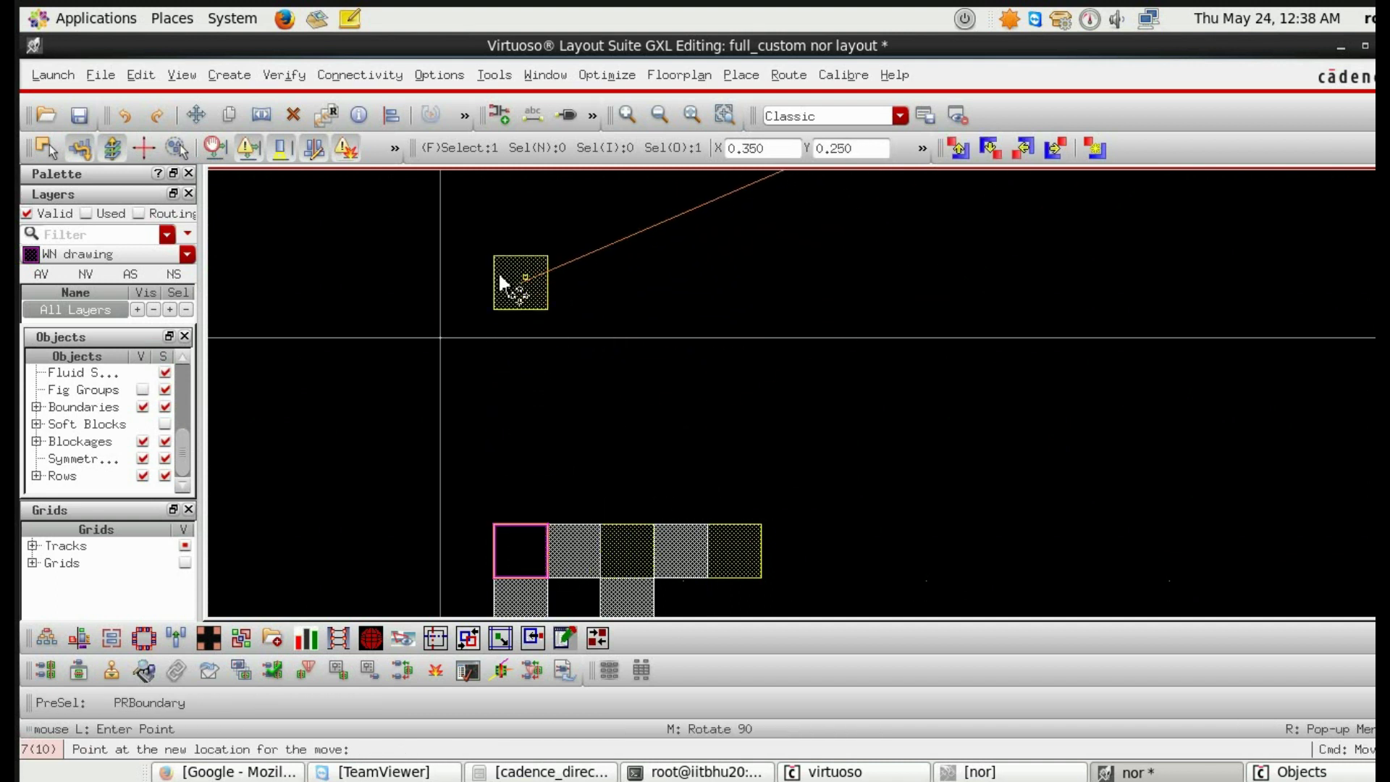
click(517, 550)
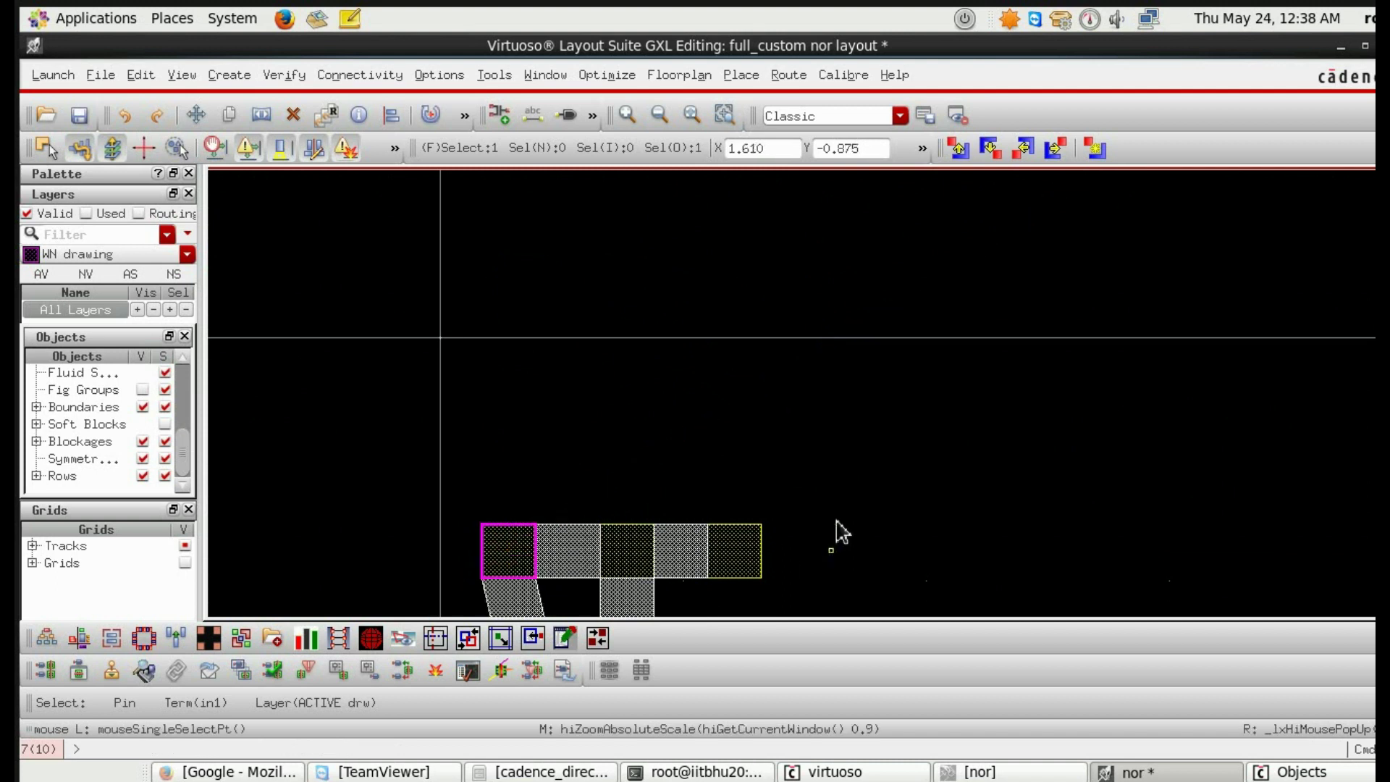
click(836, 500)
click(741, 74)
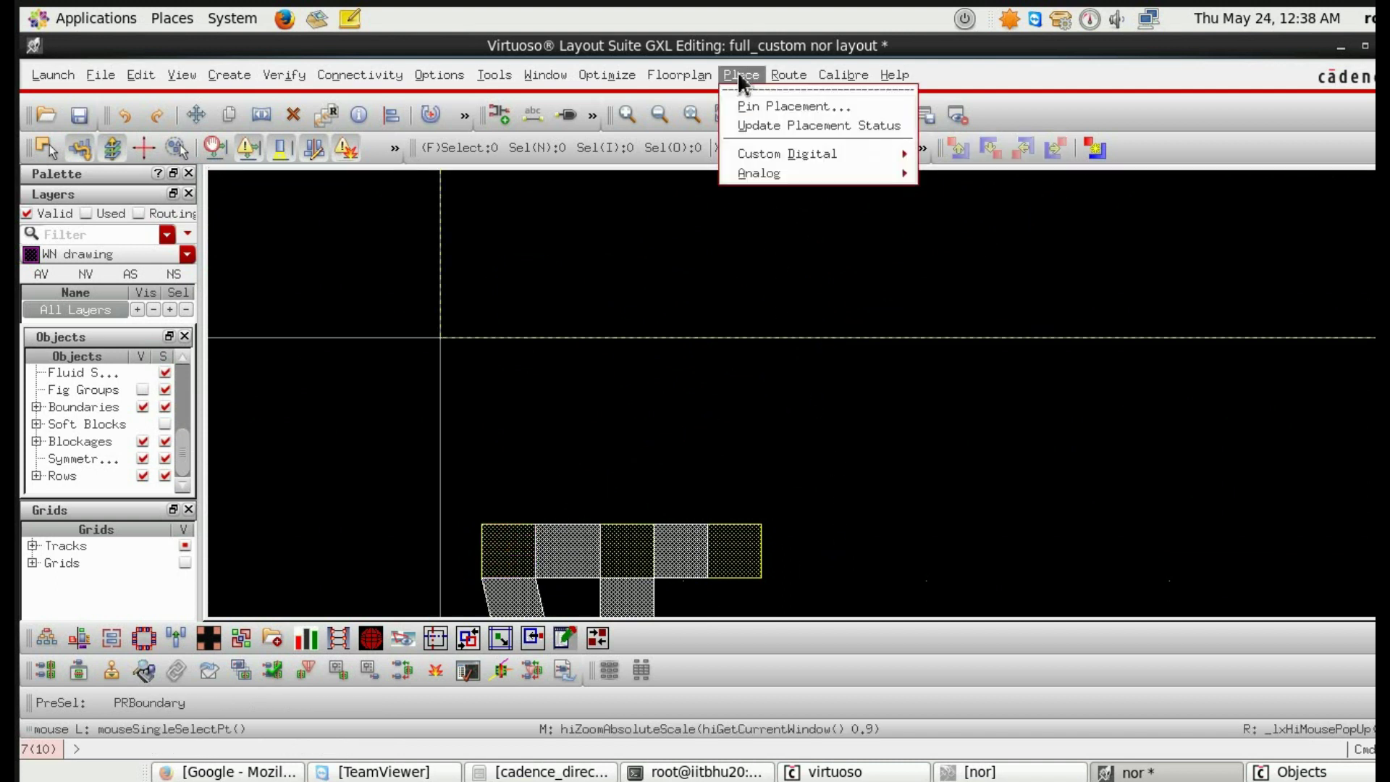
Step: In Pin Assistant, assign gnd to the Bottom edge on layer M1 drw and apply
click(821, 106)
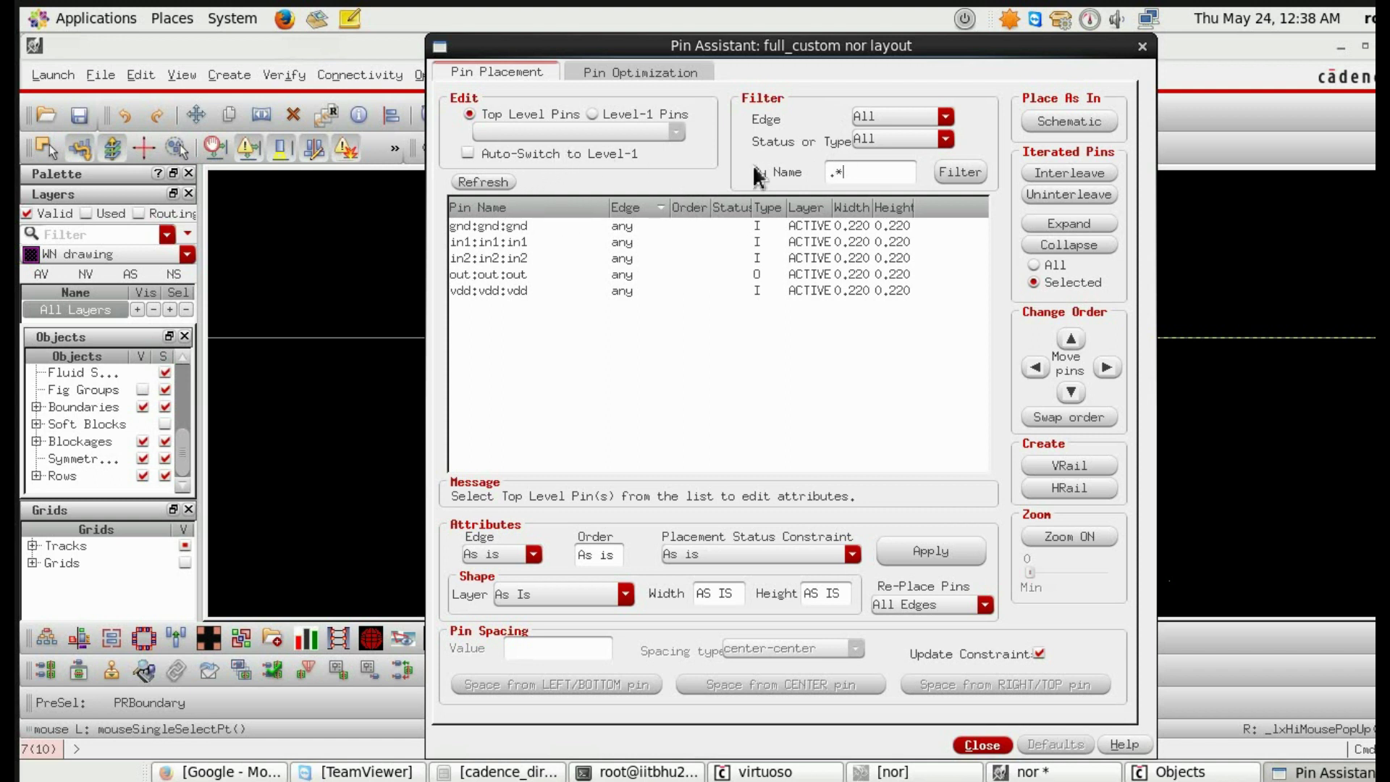
click(509, 225)
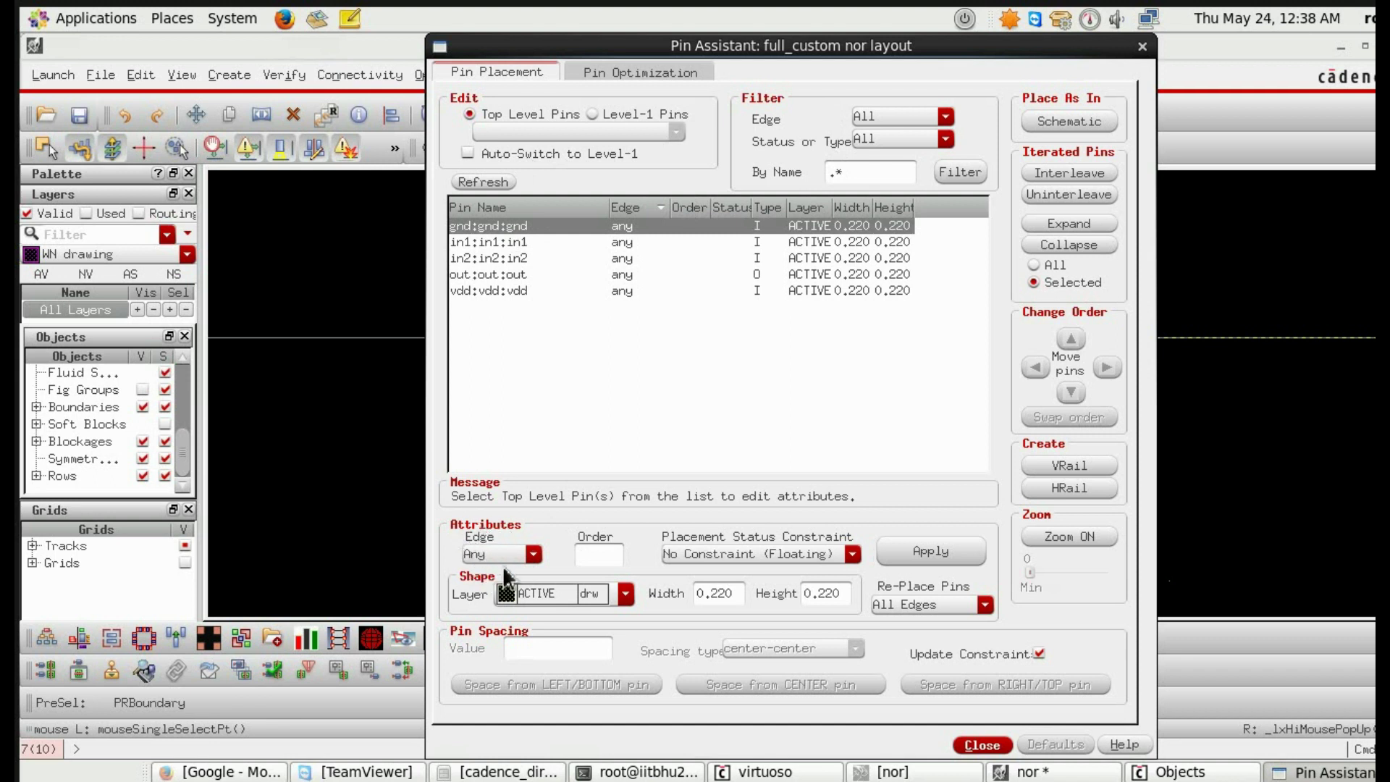
click(532, 555)
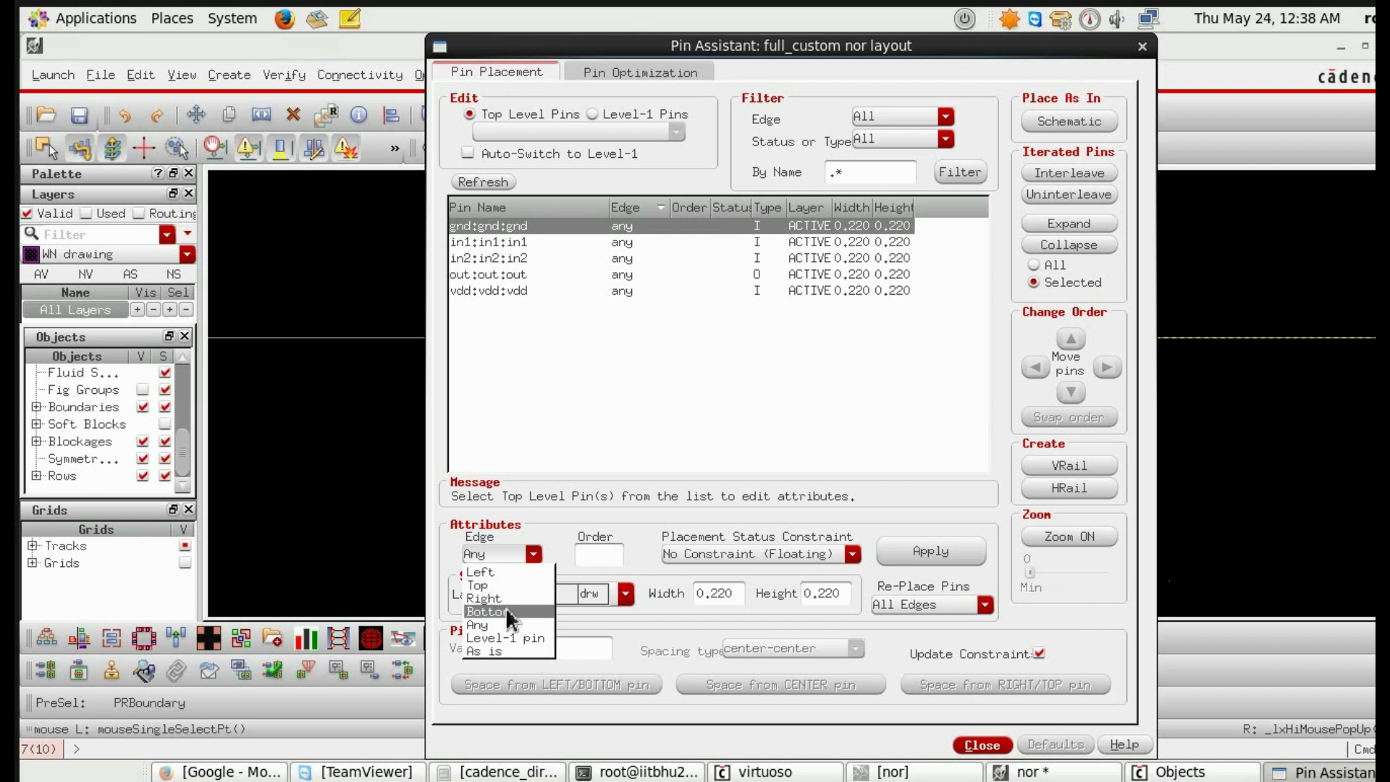
click(504, 610)
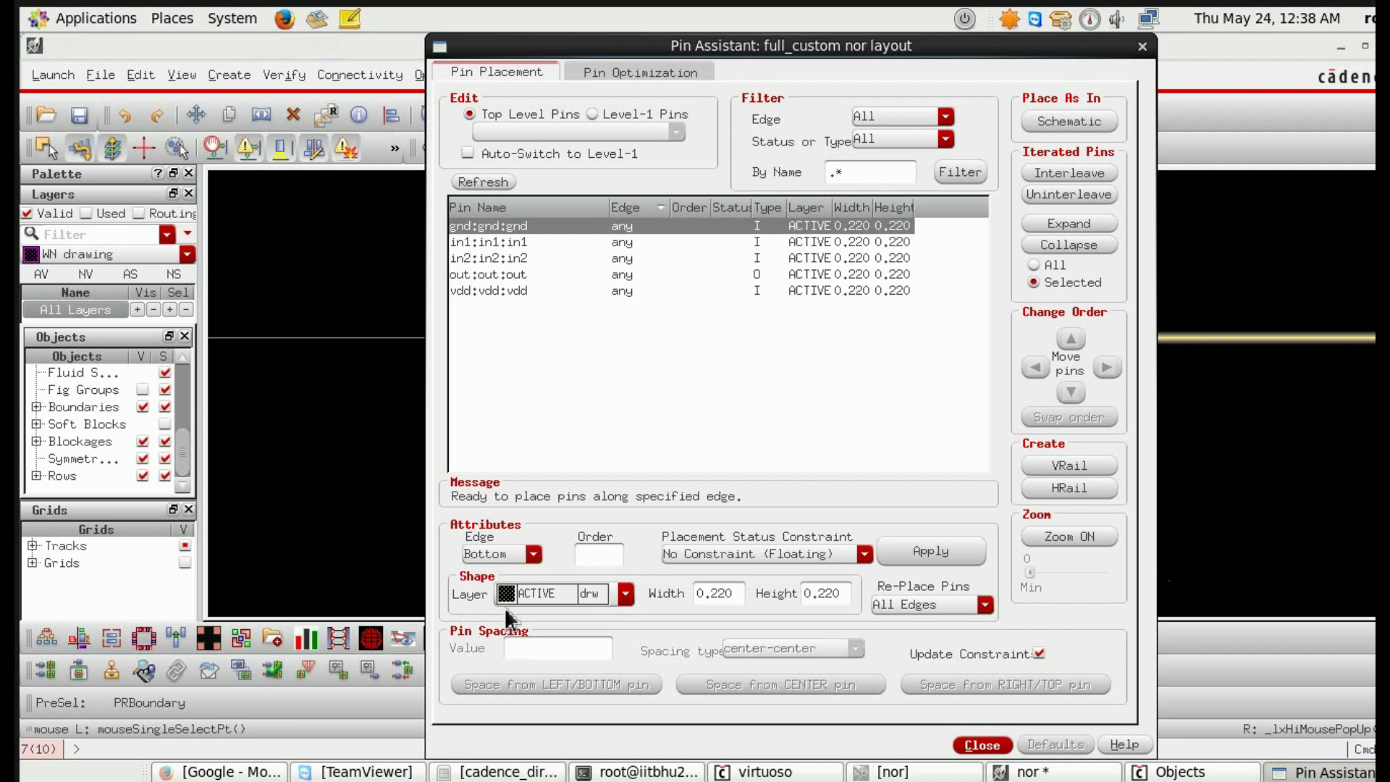
click(627, 596)
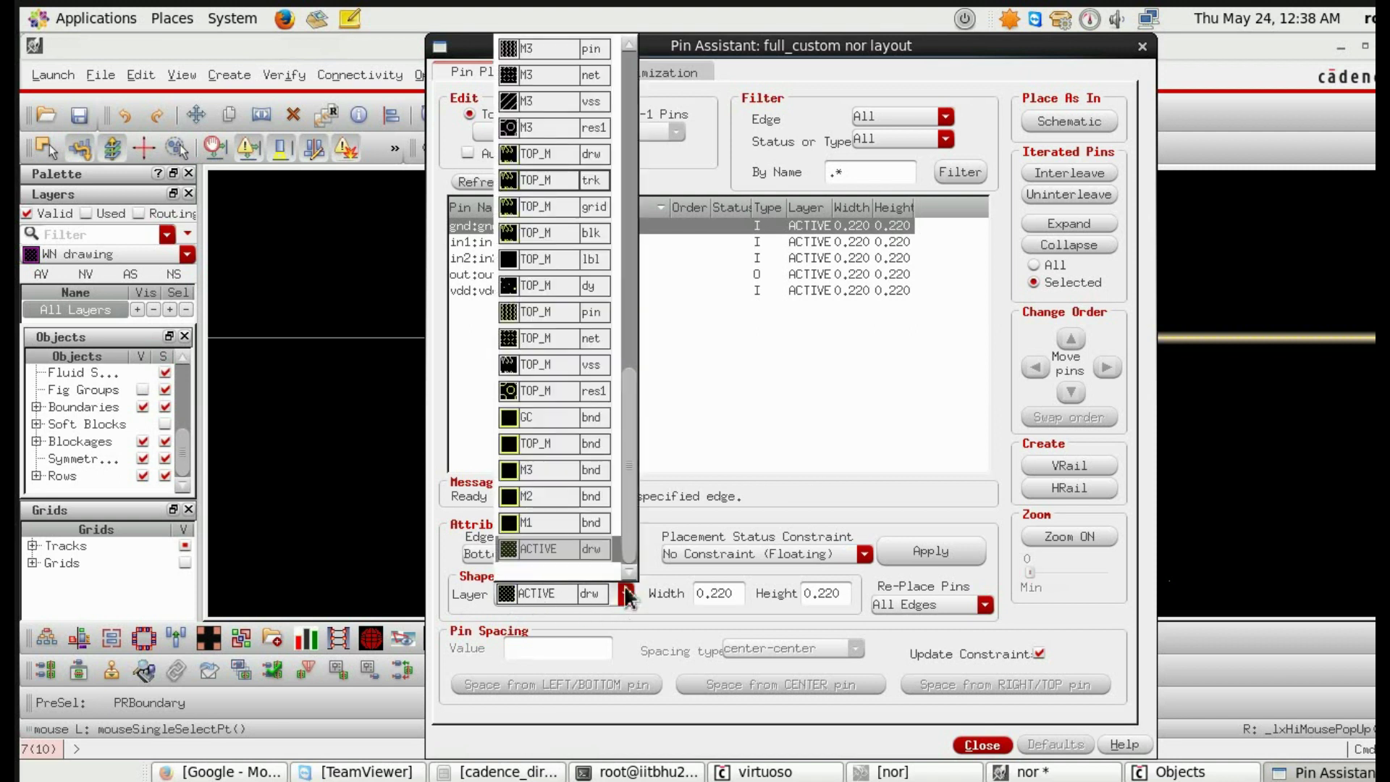
scroll(586, 261, up, 5)
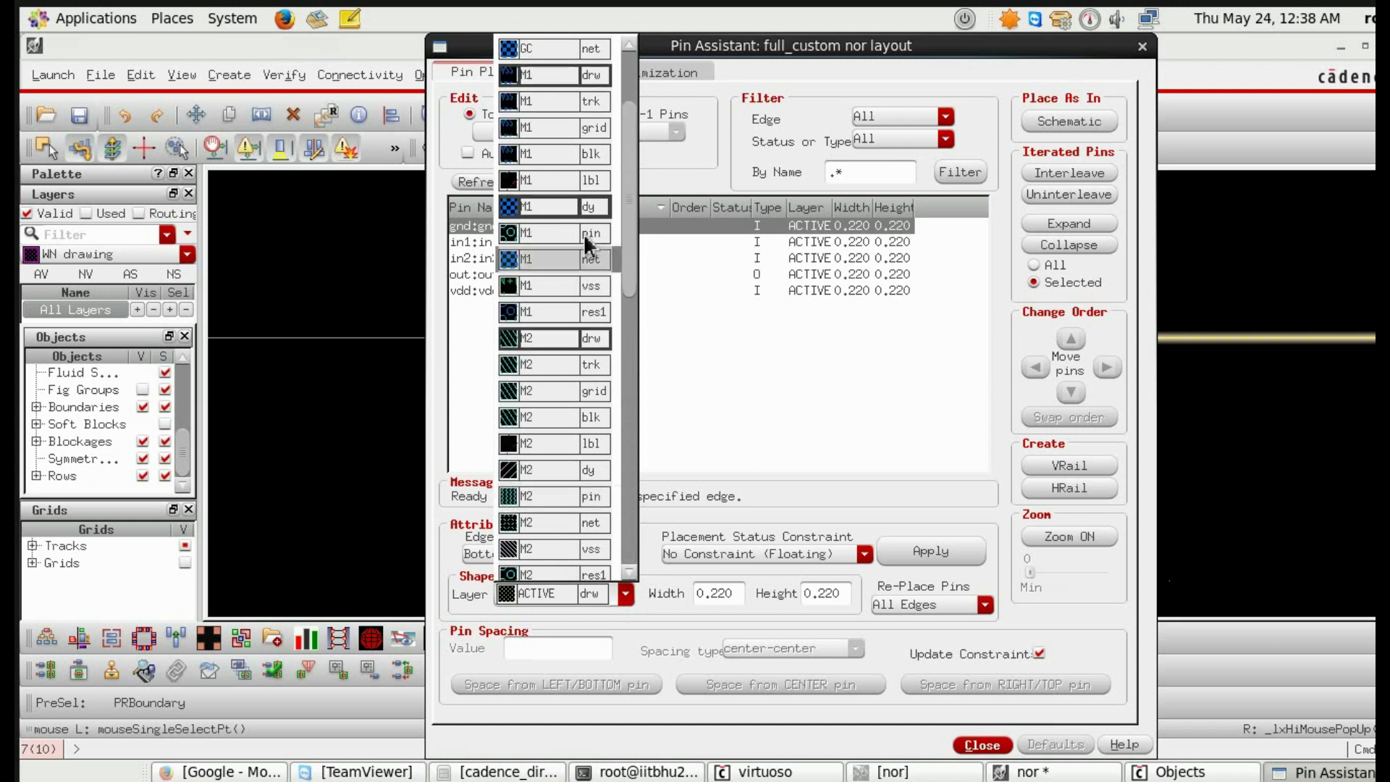
scroll(576, 163, up, 5)
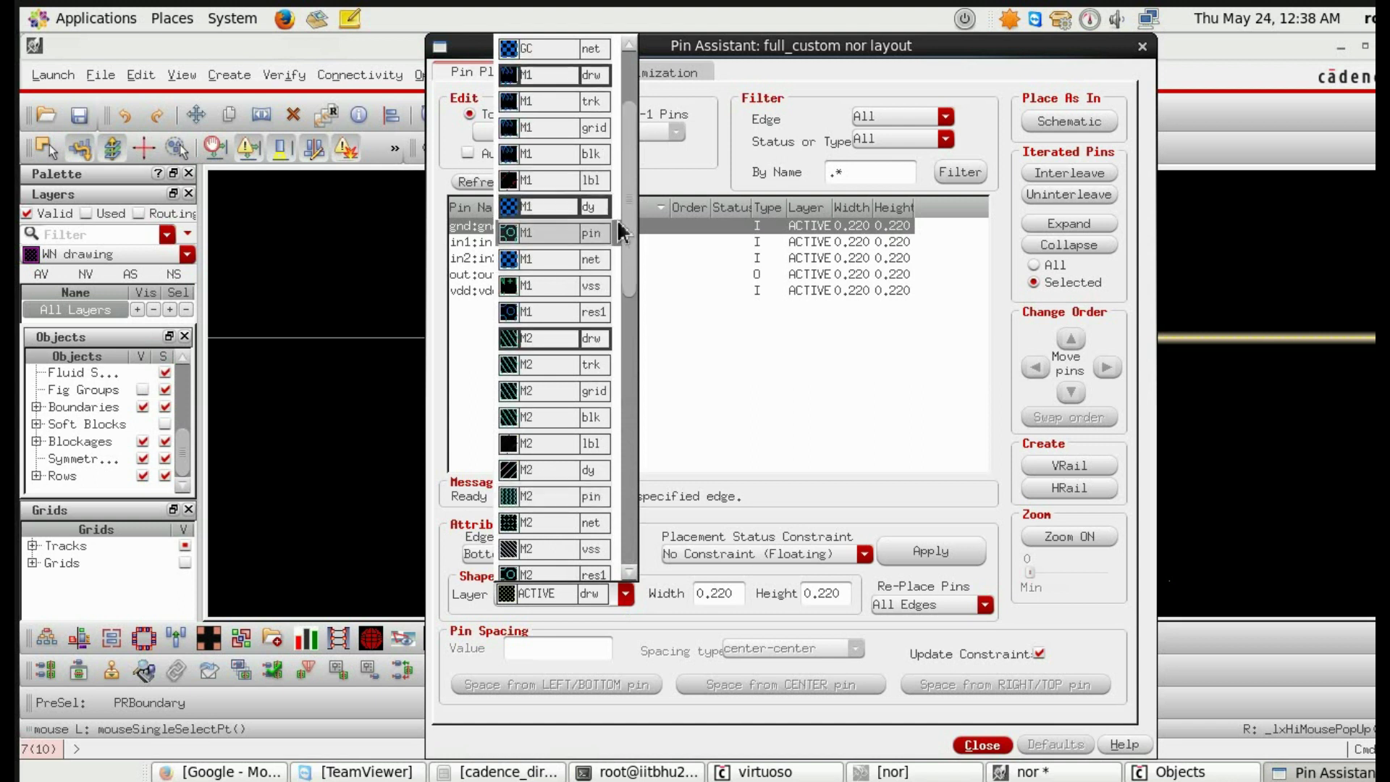
click(563, 77)
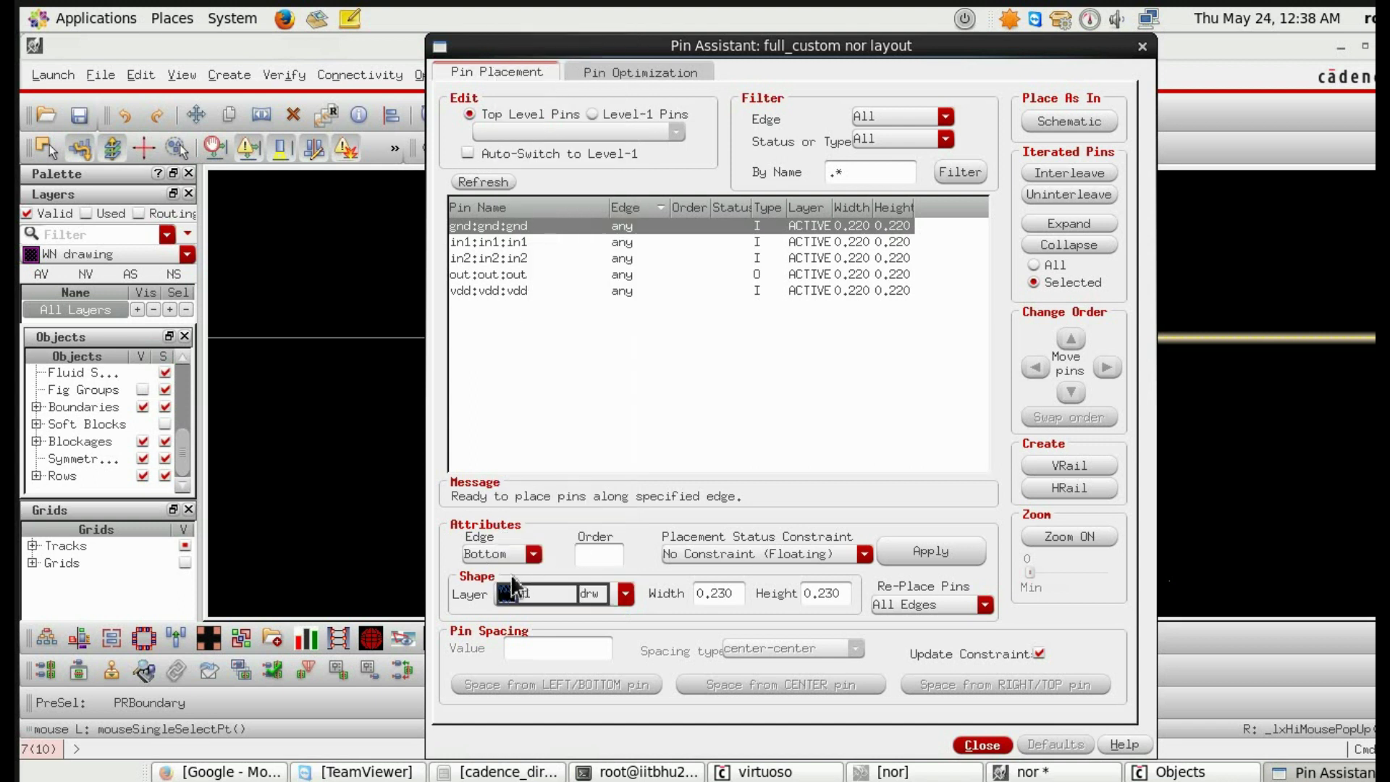
click(935, 555)
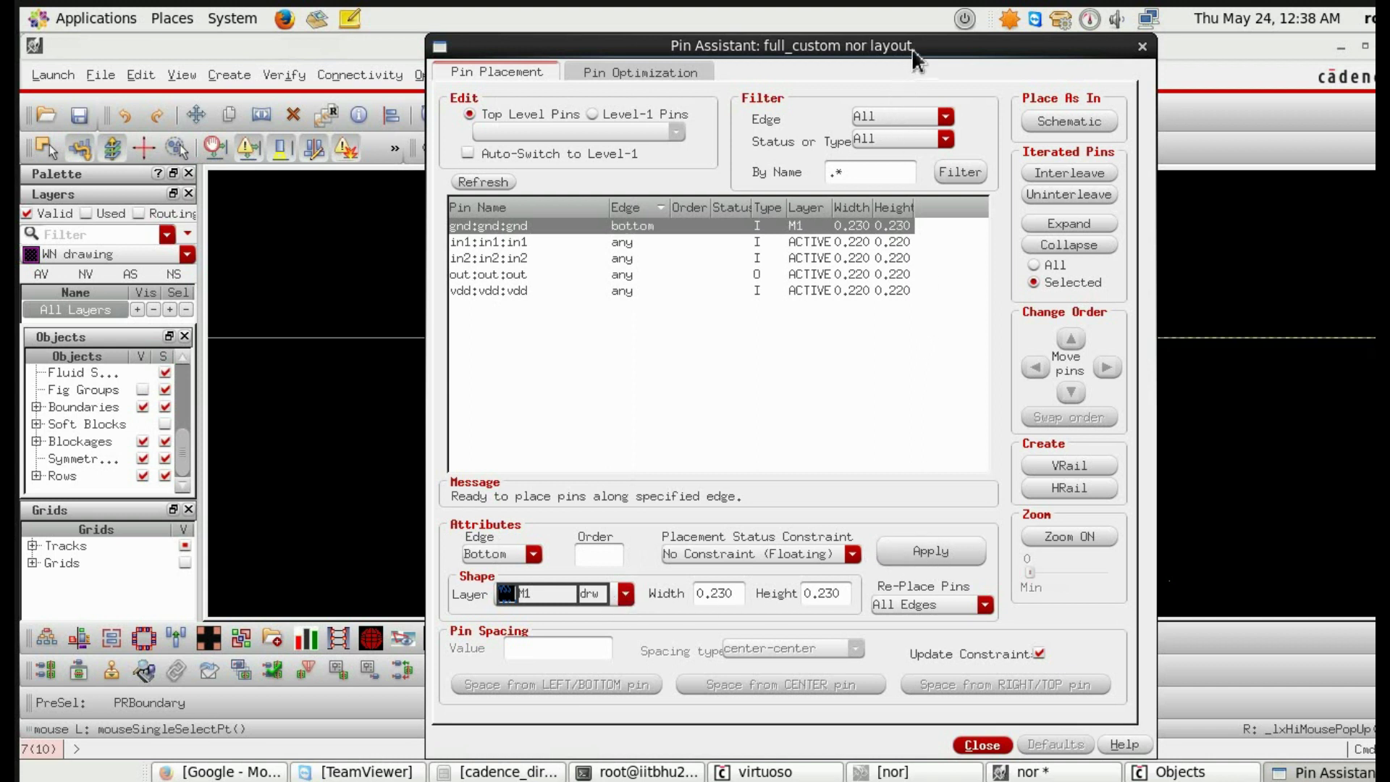
Step: With Pin Assistant moved aside, make gnd an HRail 16.295 wide along the bottom
drag(874, 47, 160, 47)
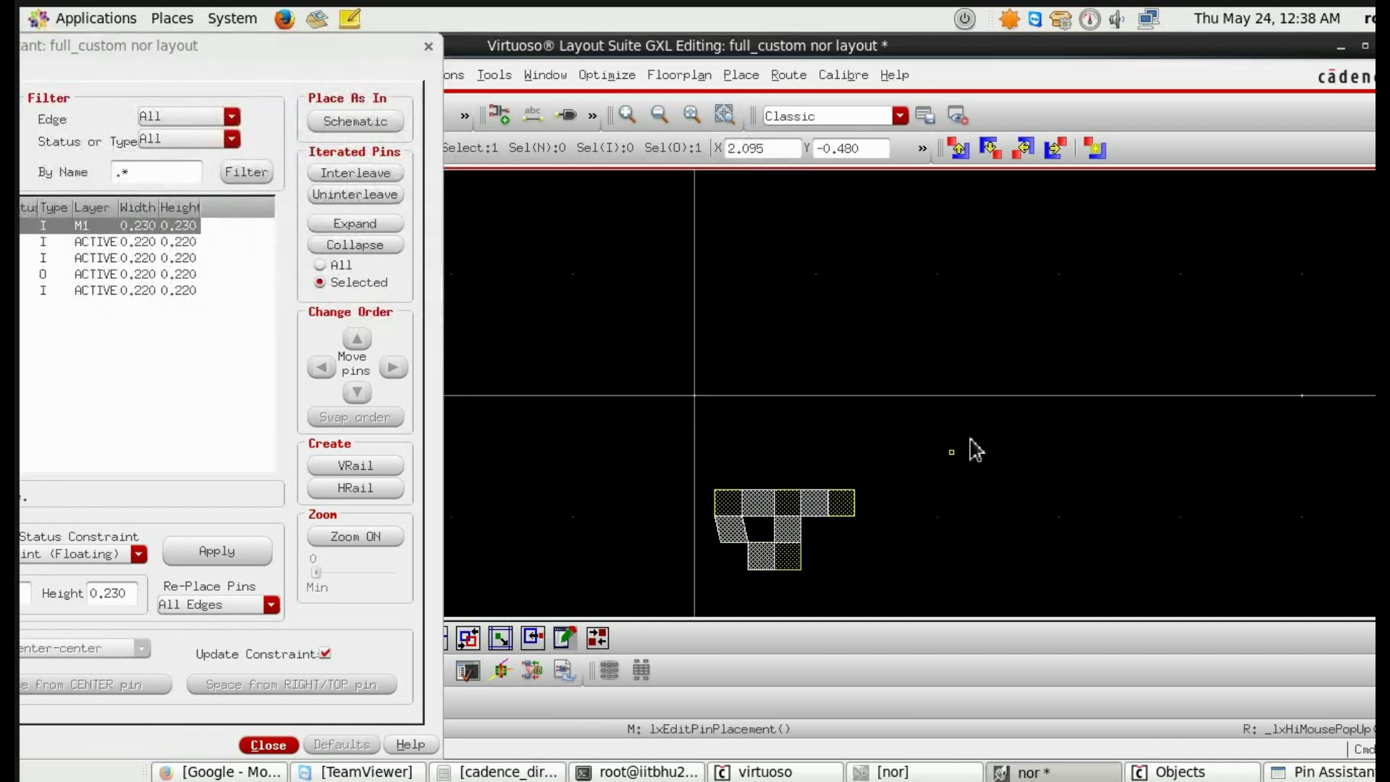
key(f)
key(Right)
key(Right)
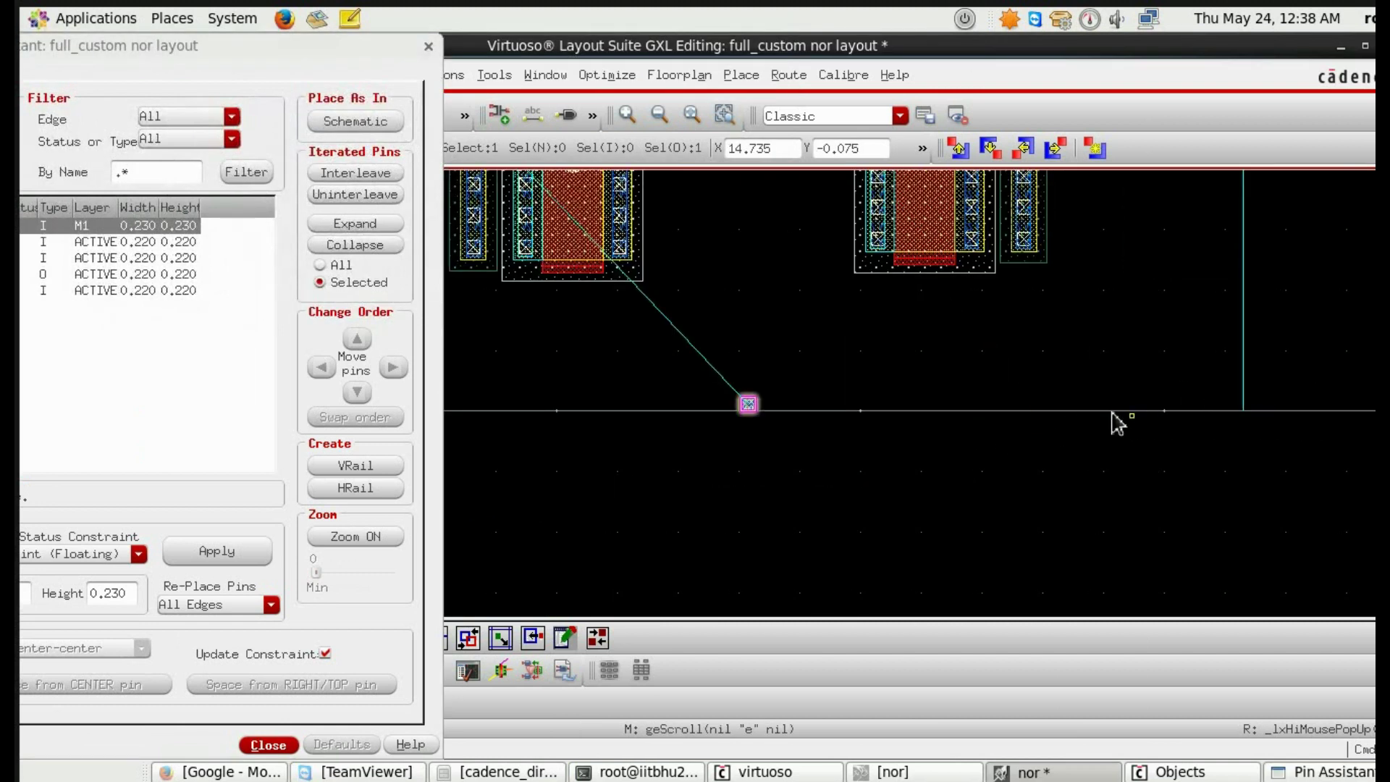
key(Left)
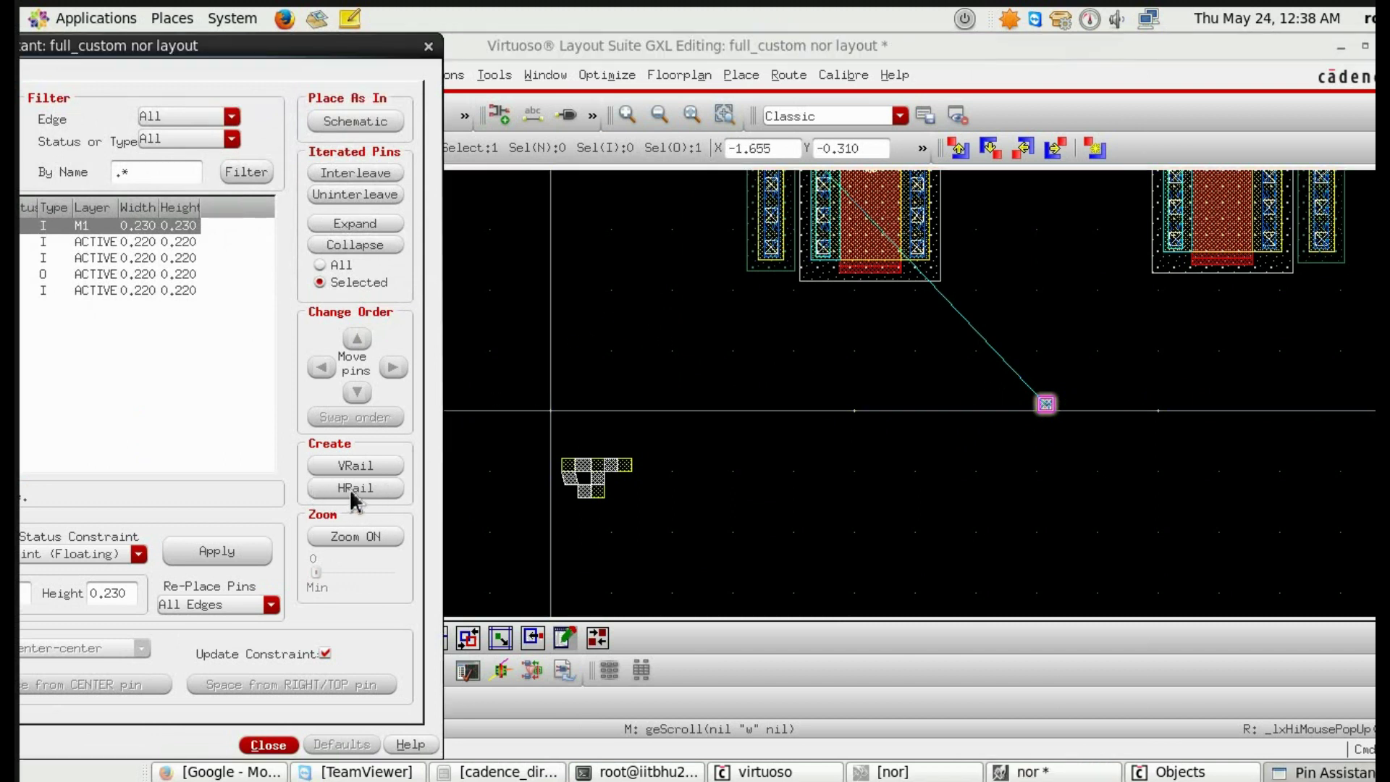
click(351, 488)
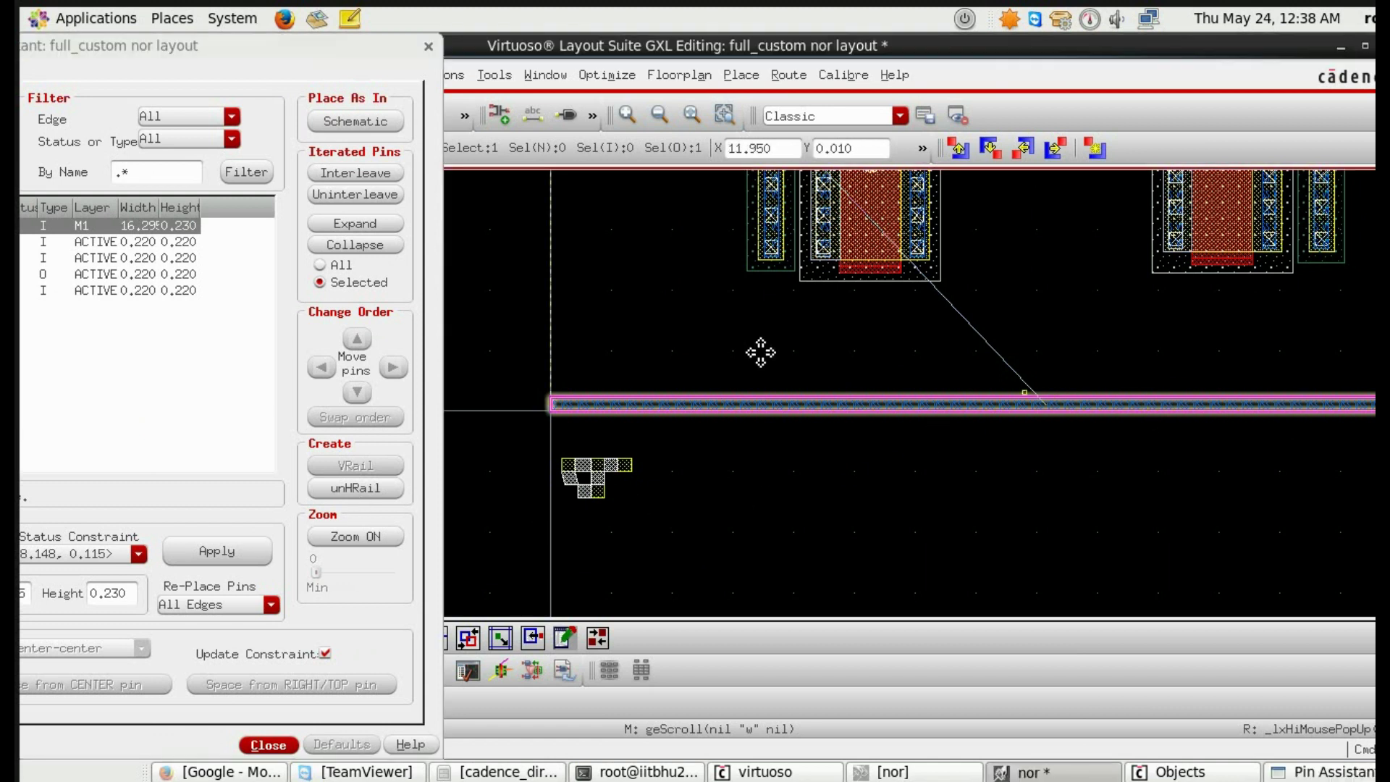
drag(233, 47, 934, 47)
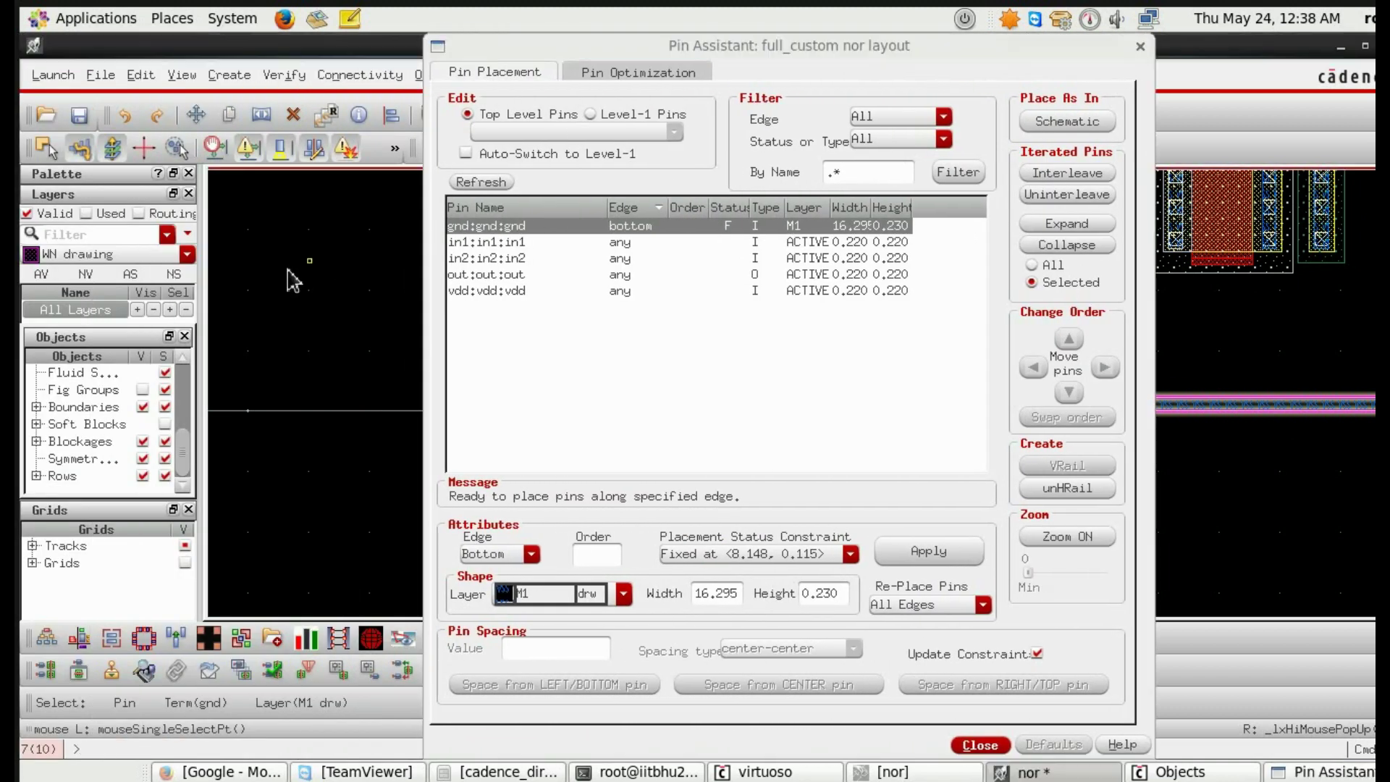
Step: Assign the in1 pin to the Left edge on layer M1 and apply
click(487, 242)
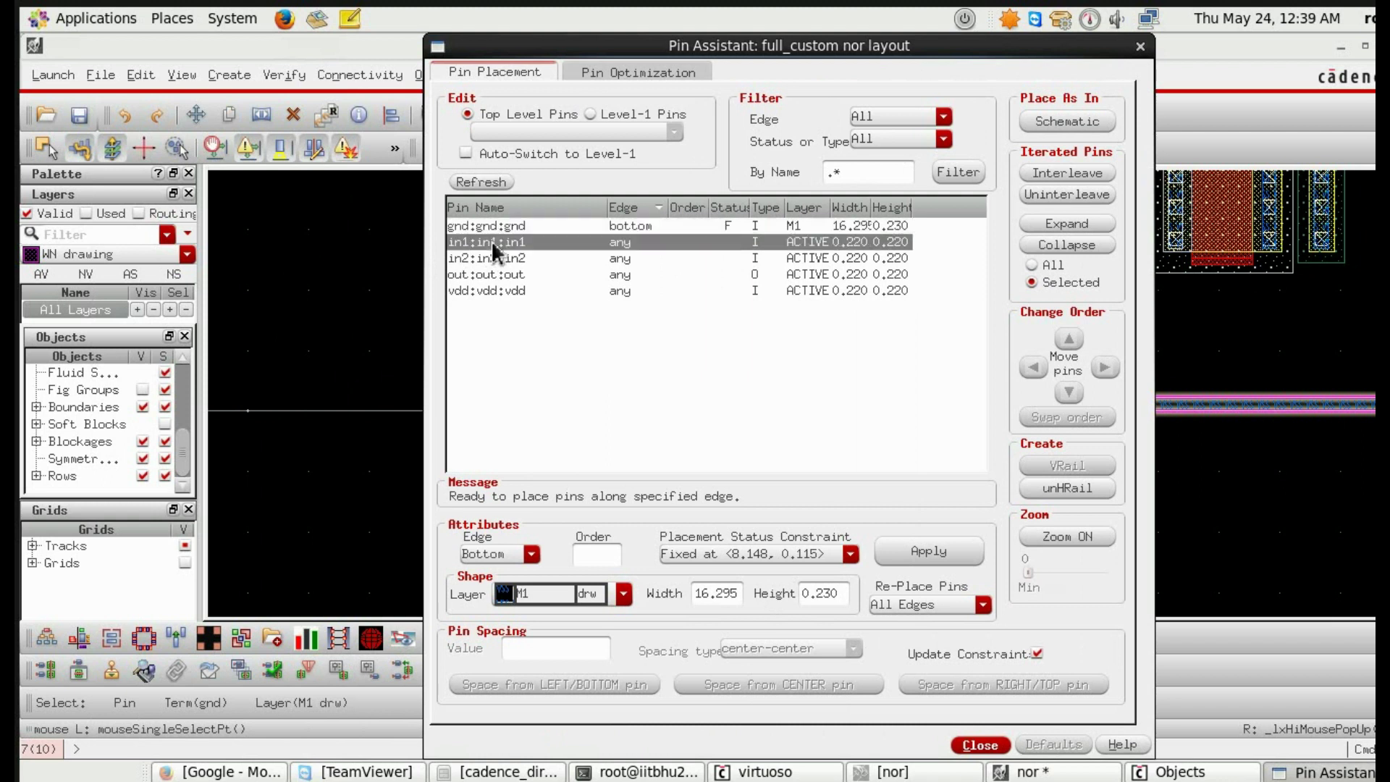
click(530, 555)
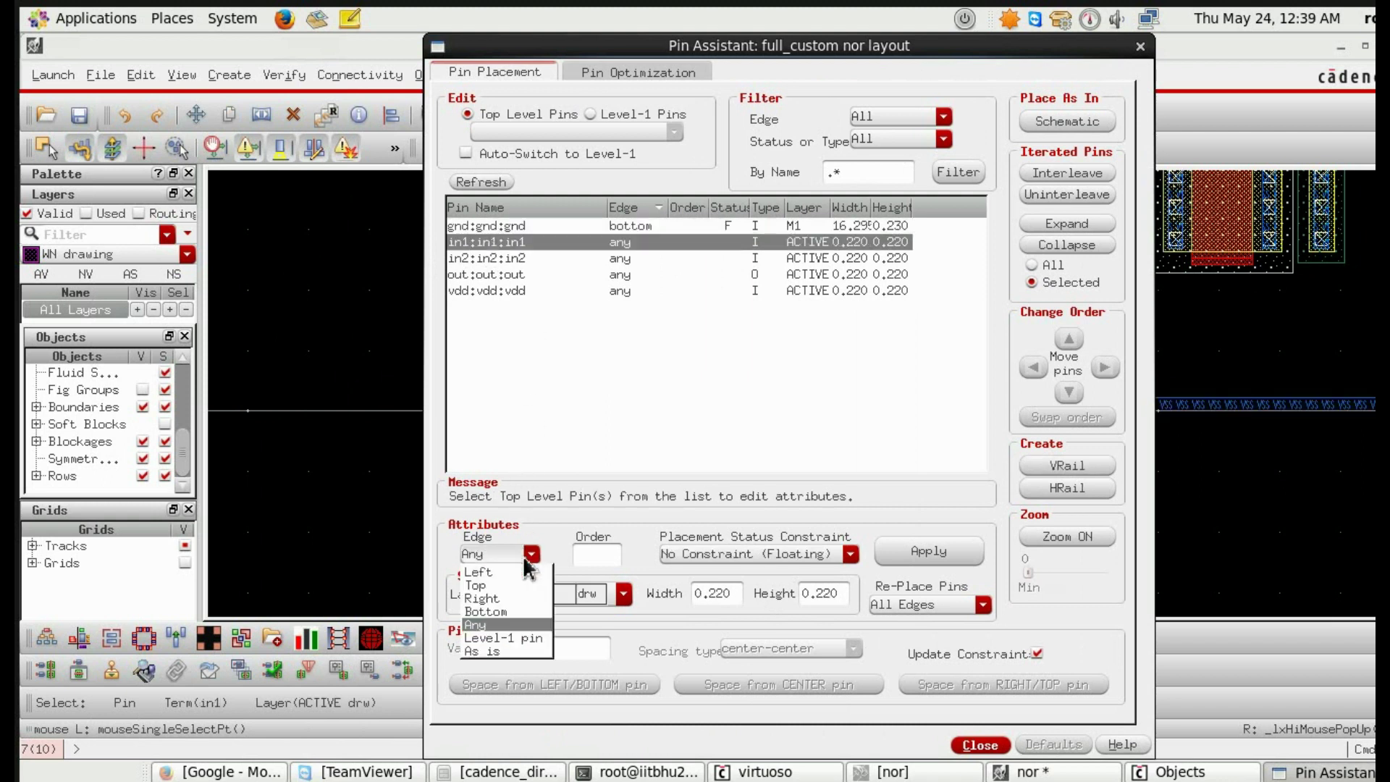
click(484, 572)
click(623, 594)
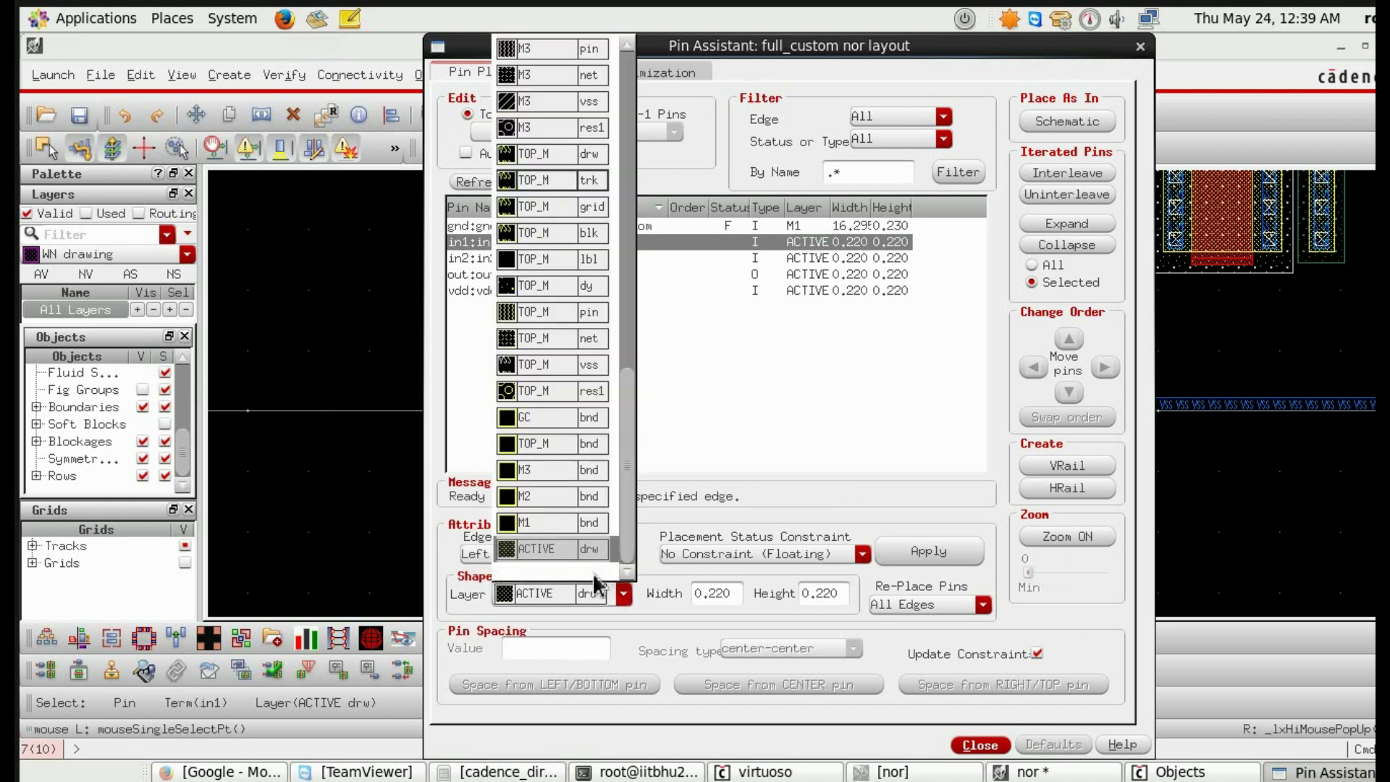
scroll(555, 326, up, 5)
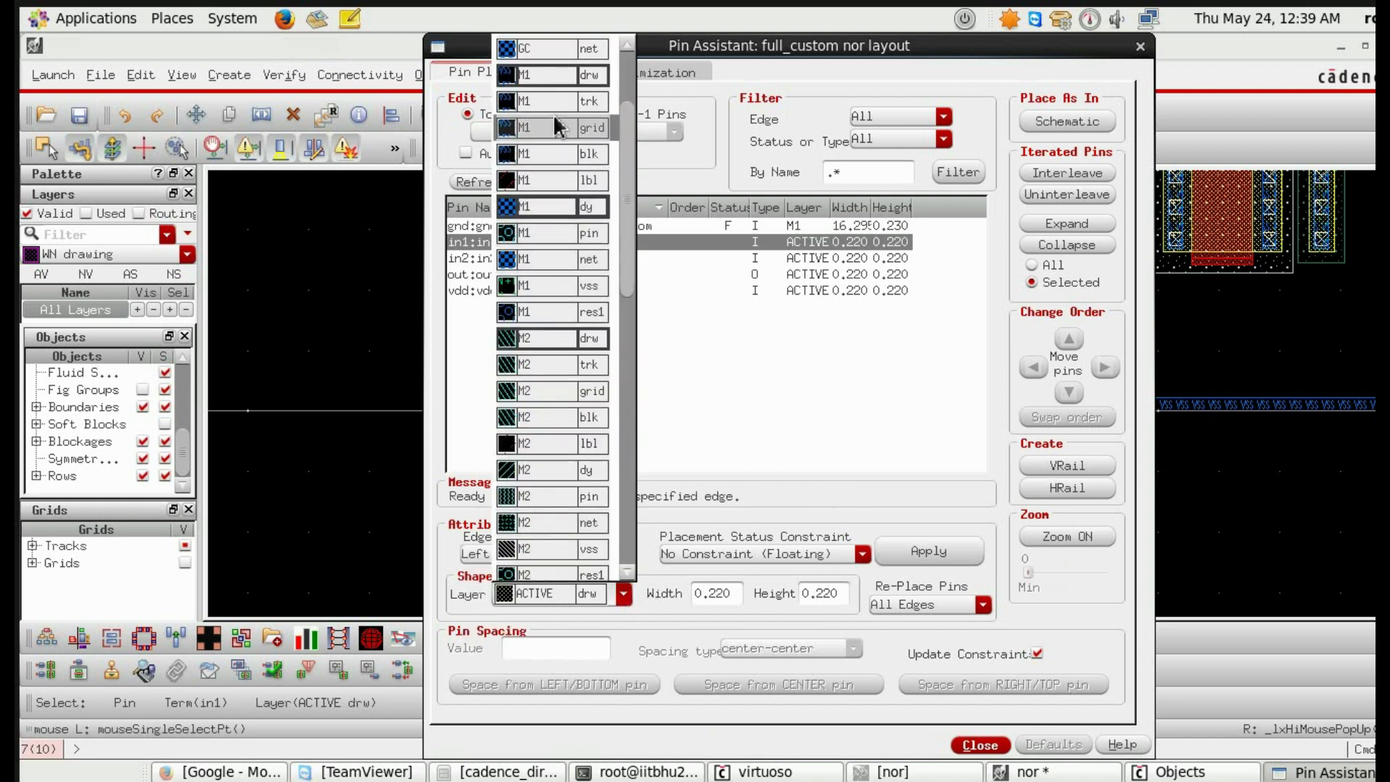
click(554, 74)
click(942, 552)
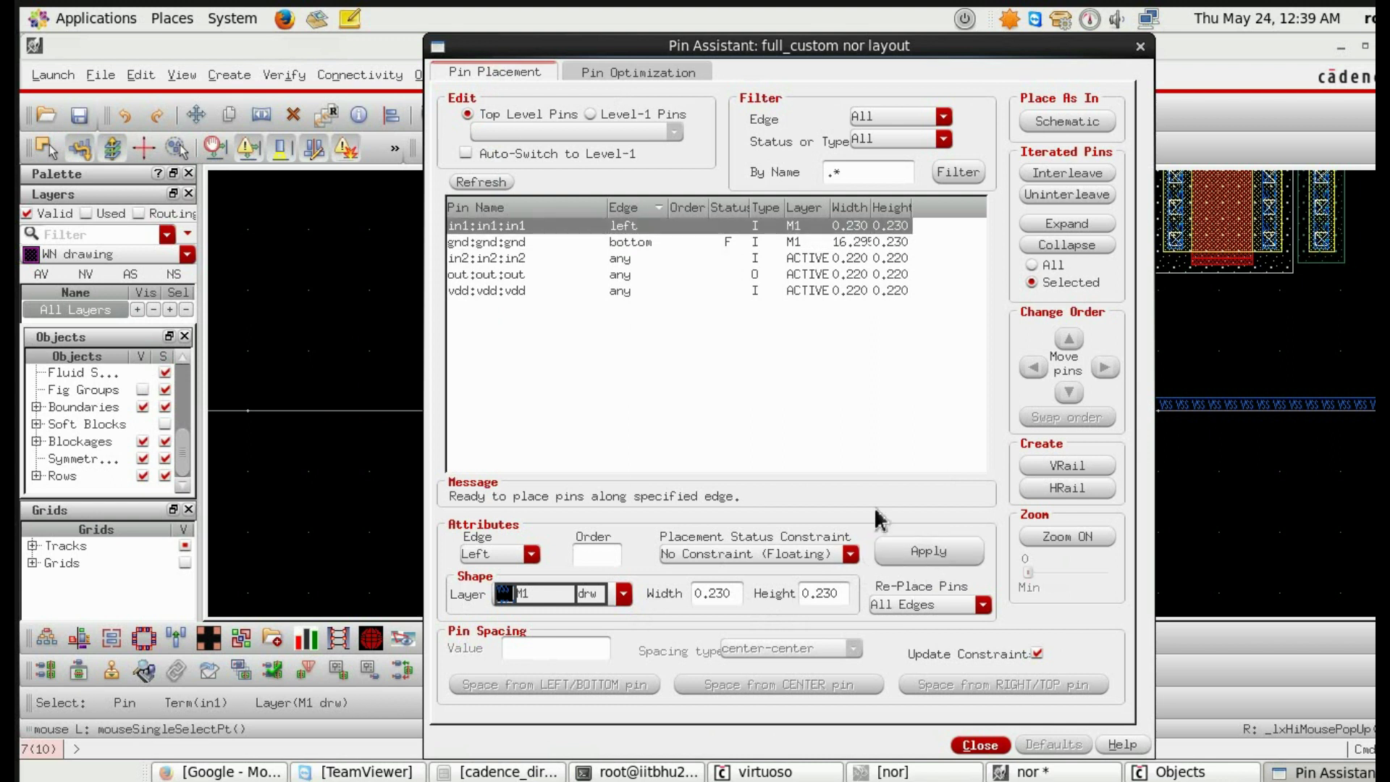
Step: Assign the in2 pin to the Left edge on layer M1 and apply
click(513, 262)
click(534, 553)
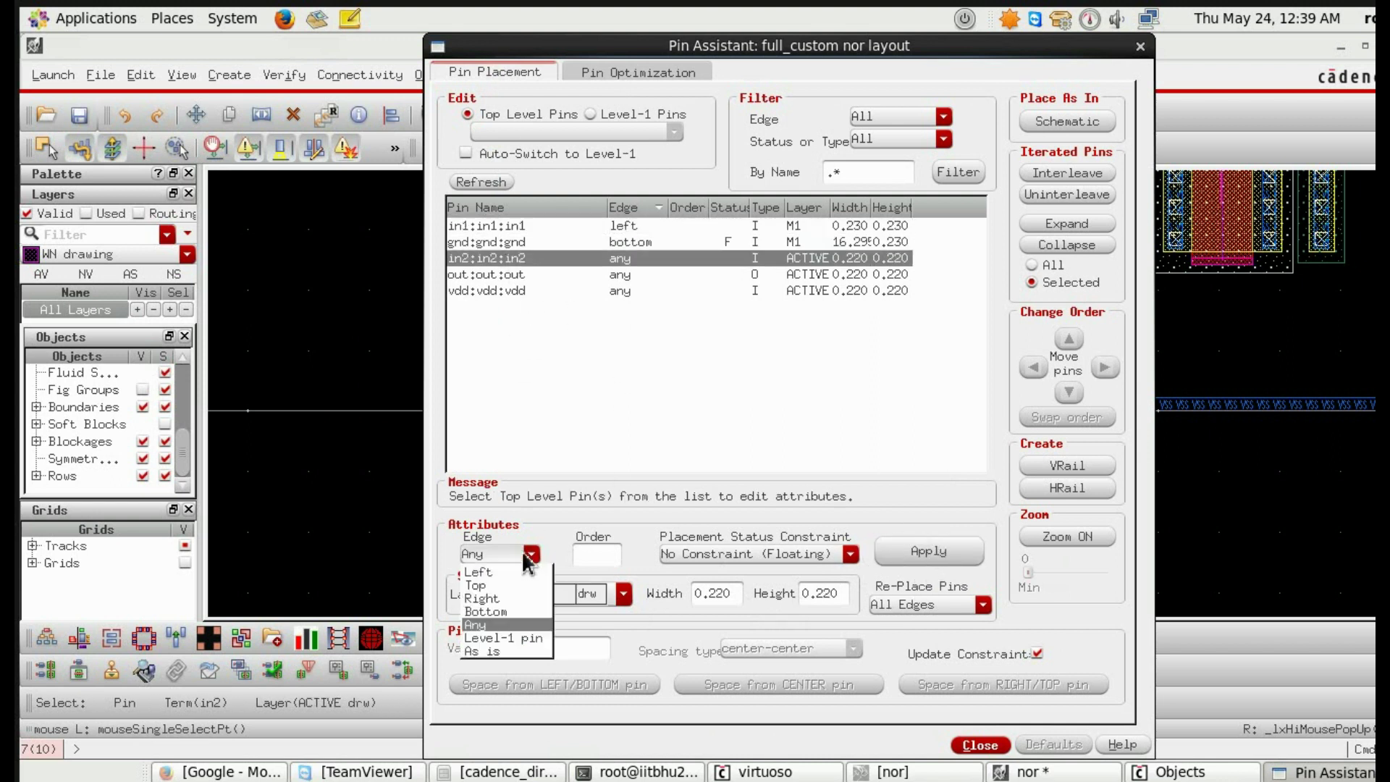
click(484, 569)
click(622, 594)
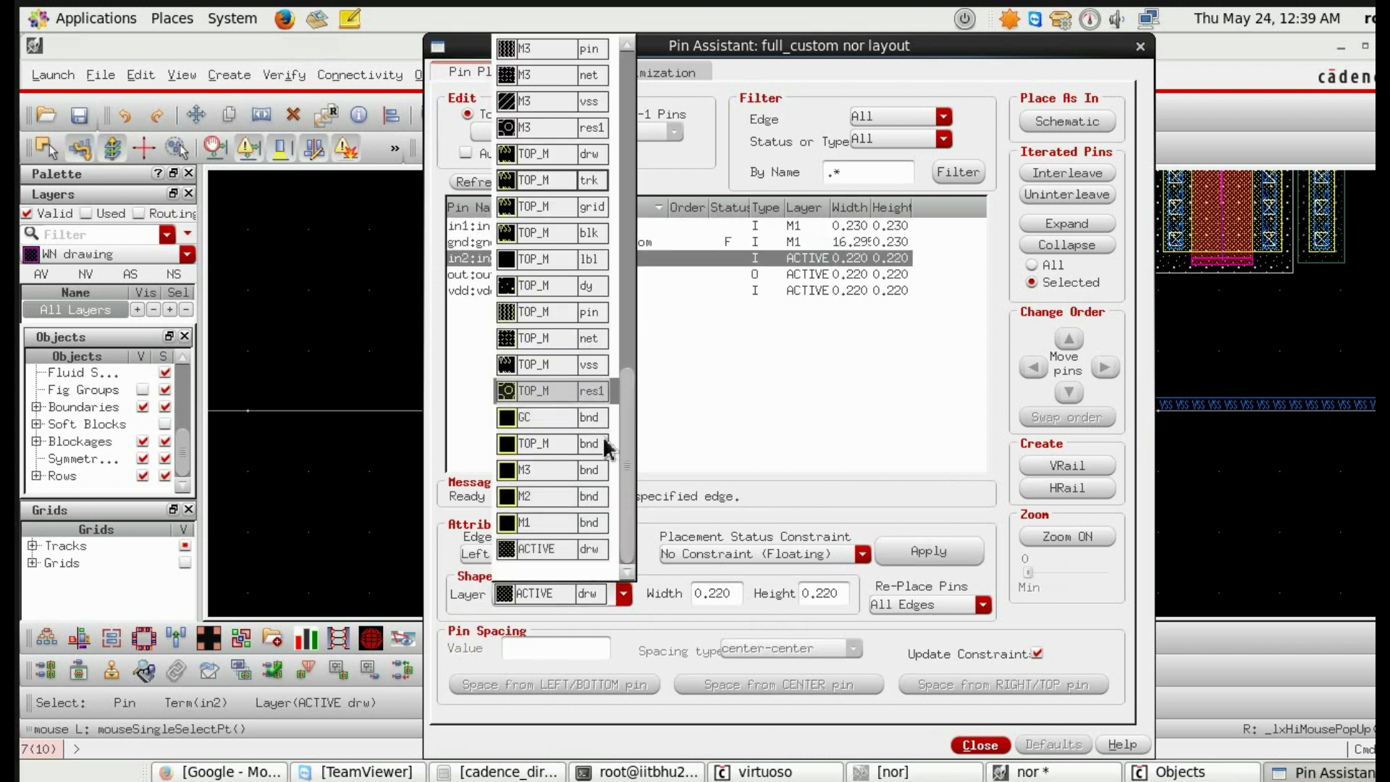
scroll(554, 326, up, 5)
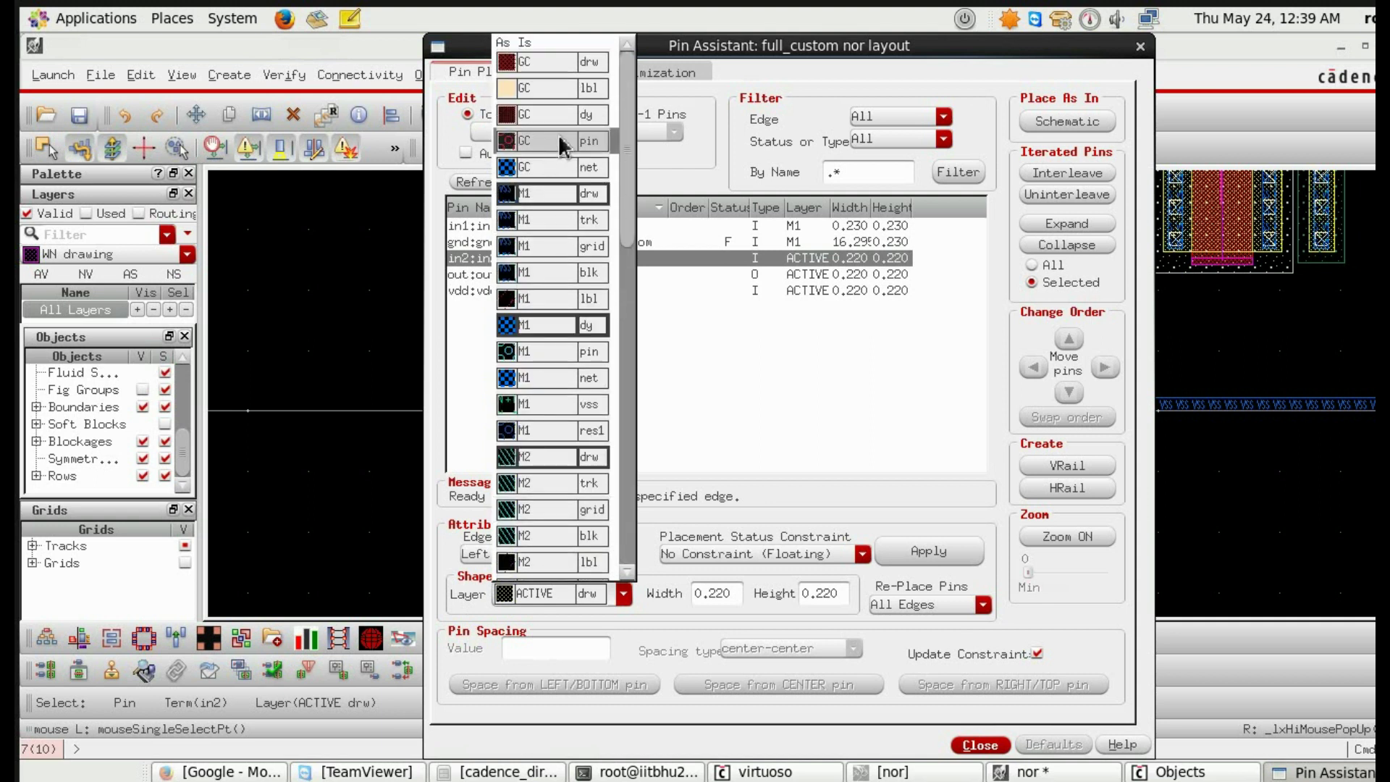
click(554, 194)
click(918, 551)
Step: Assign the out pin to the Right edge on layer M1 and apply
click(490, 275)
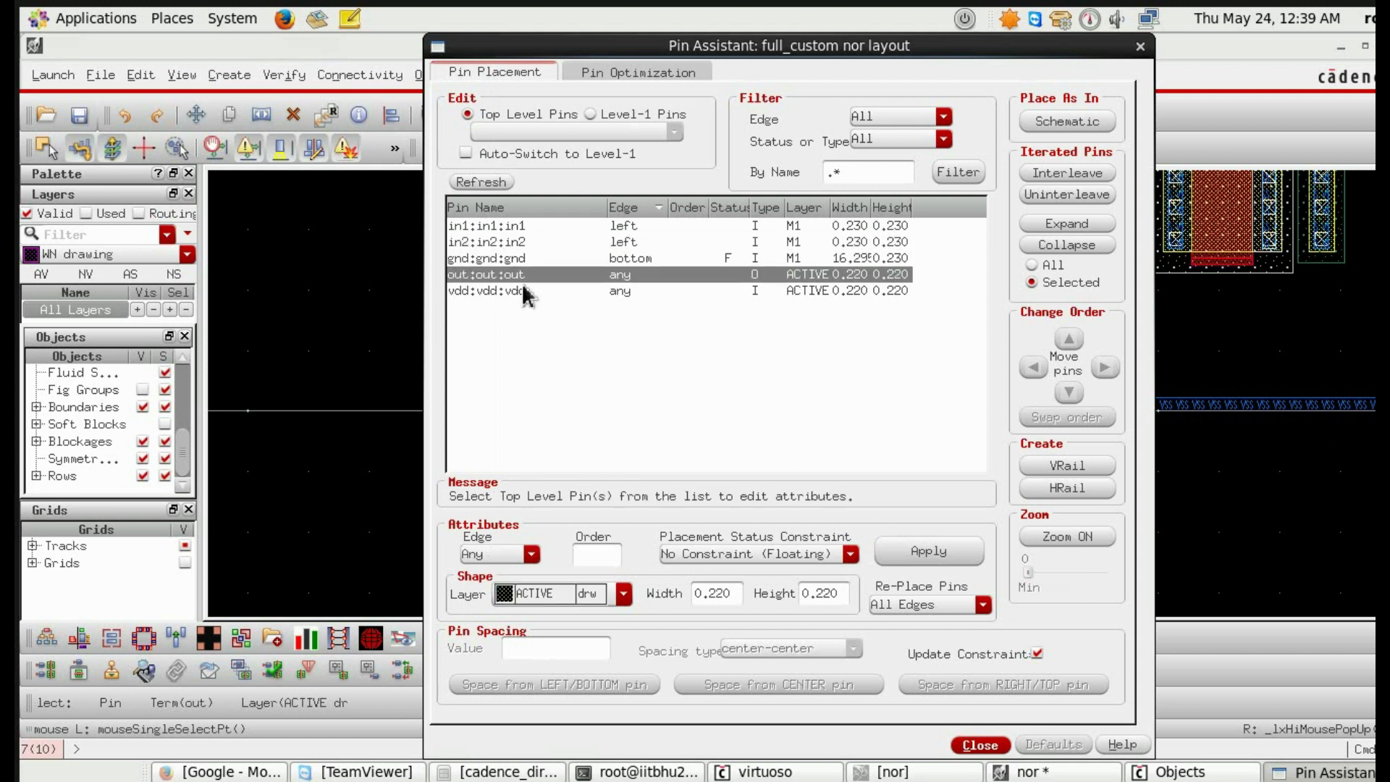
click(529, 554)
click(483, 597)
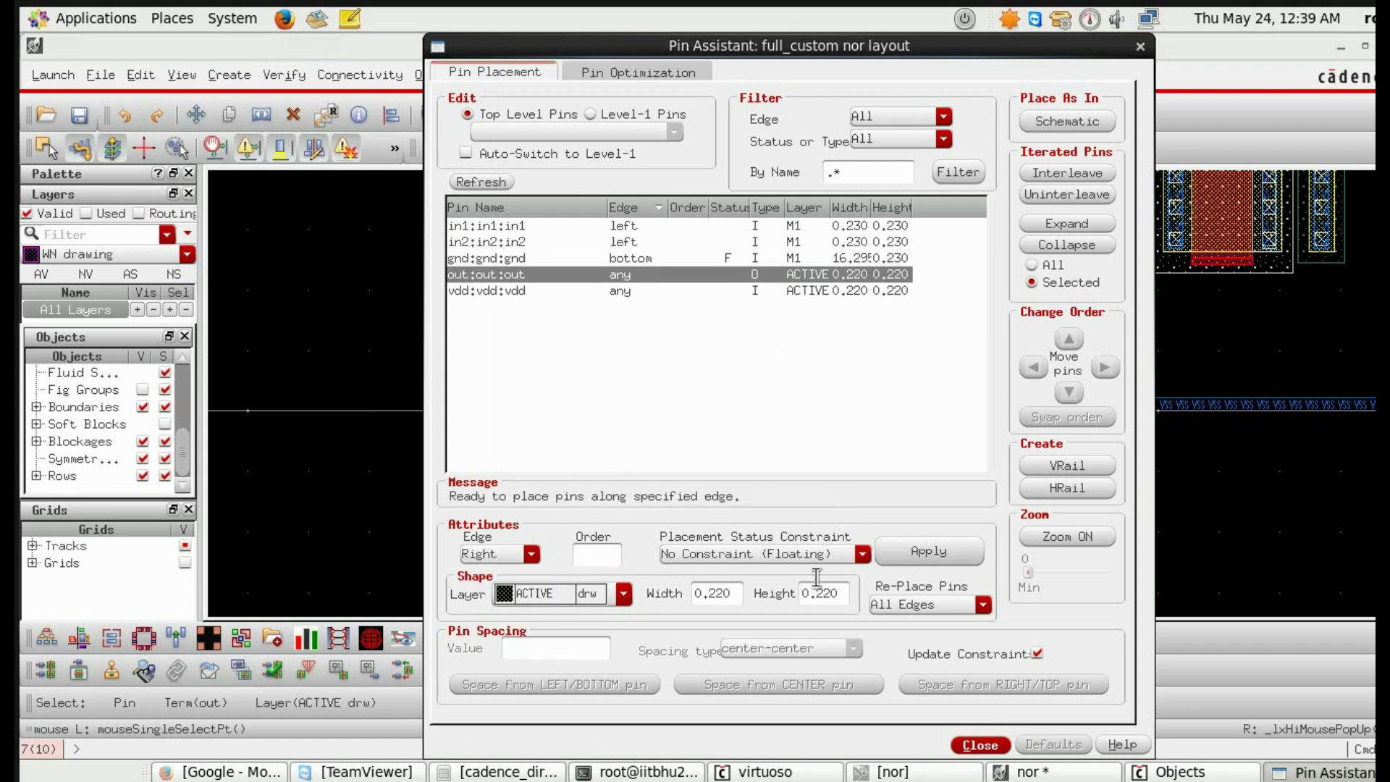
click(623, 593)
scroll(565, 359, up, 5)
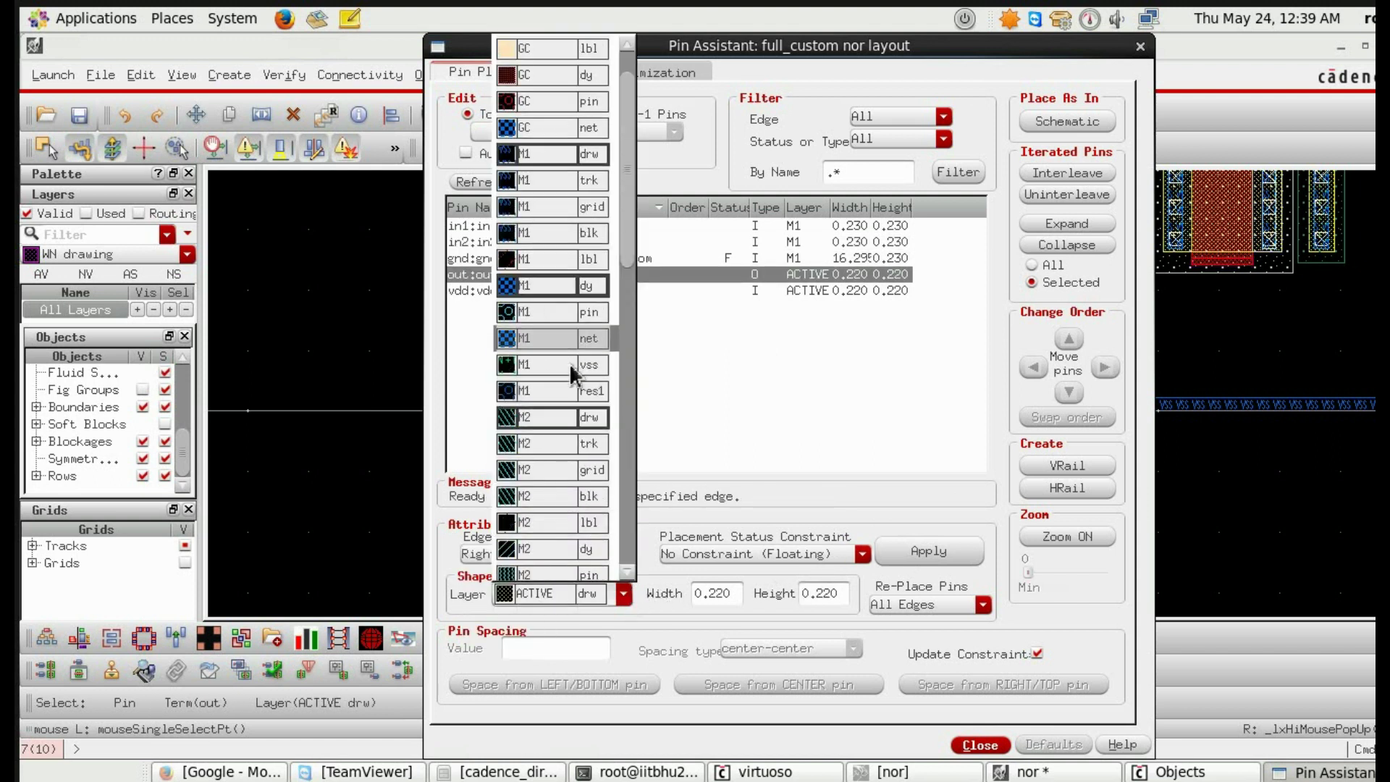
click(563, 155)
click(928, 554)
Step: Put vdd on the Top edge on M1 and make it a horizontal rail
click(609, 291)
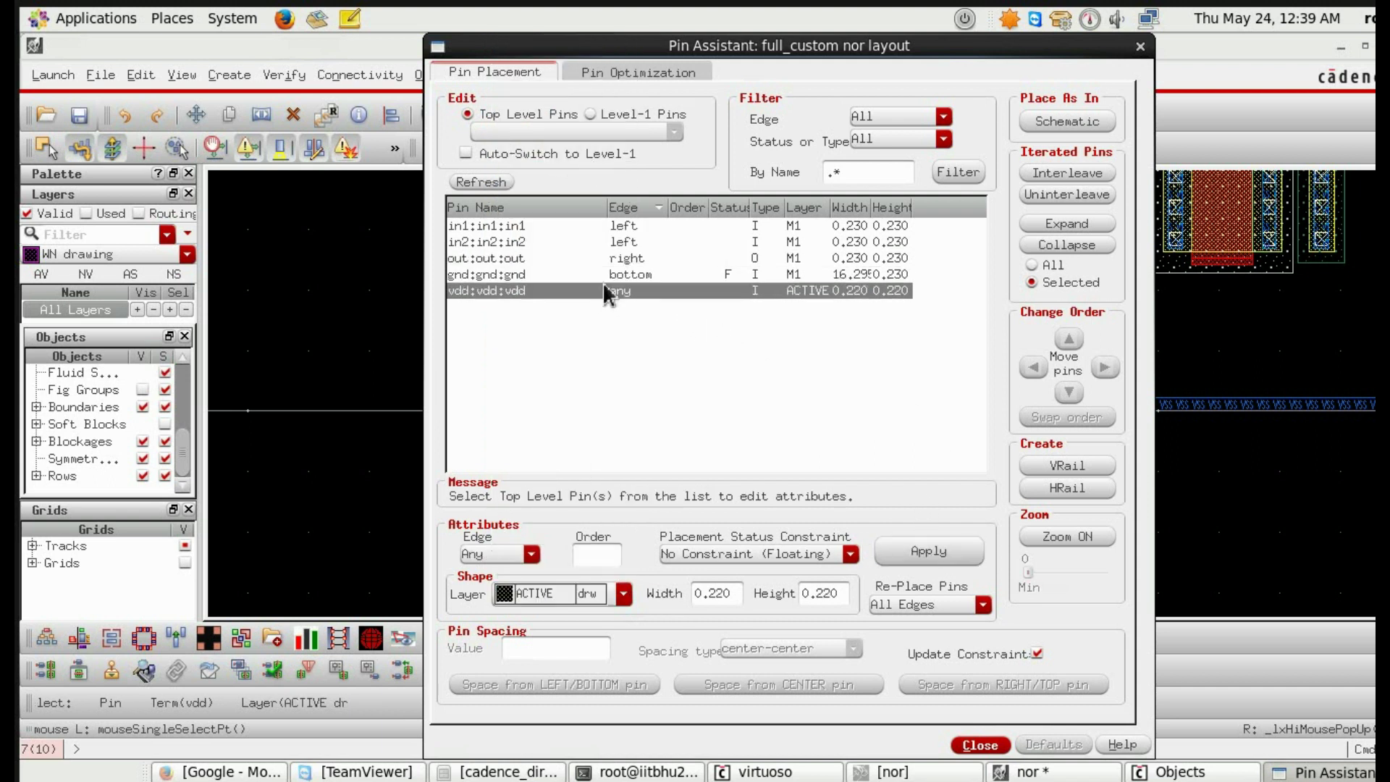
click(531, 554)
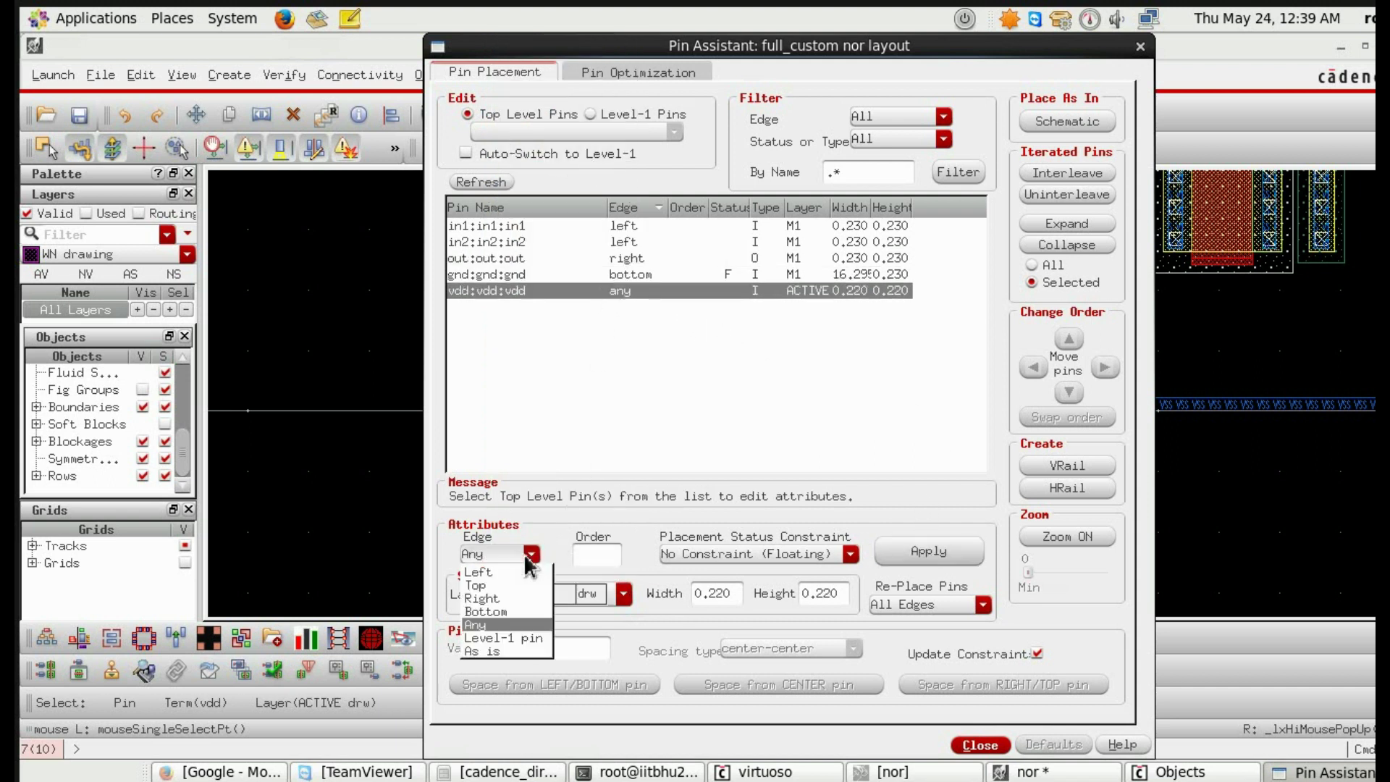
click(491, 587)
click(555, 593)
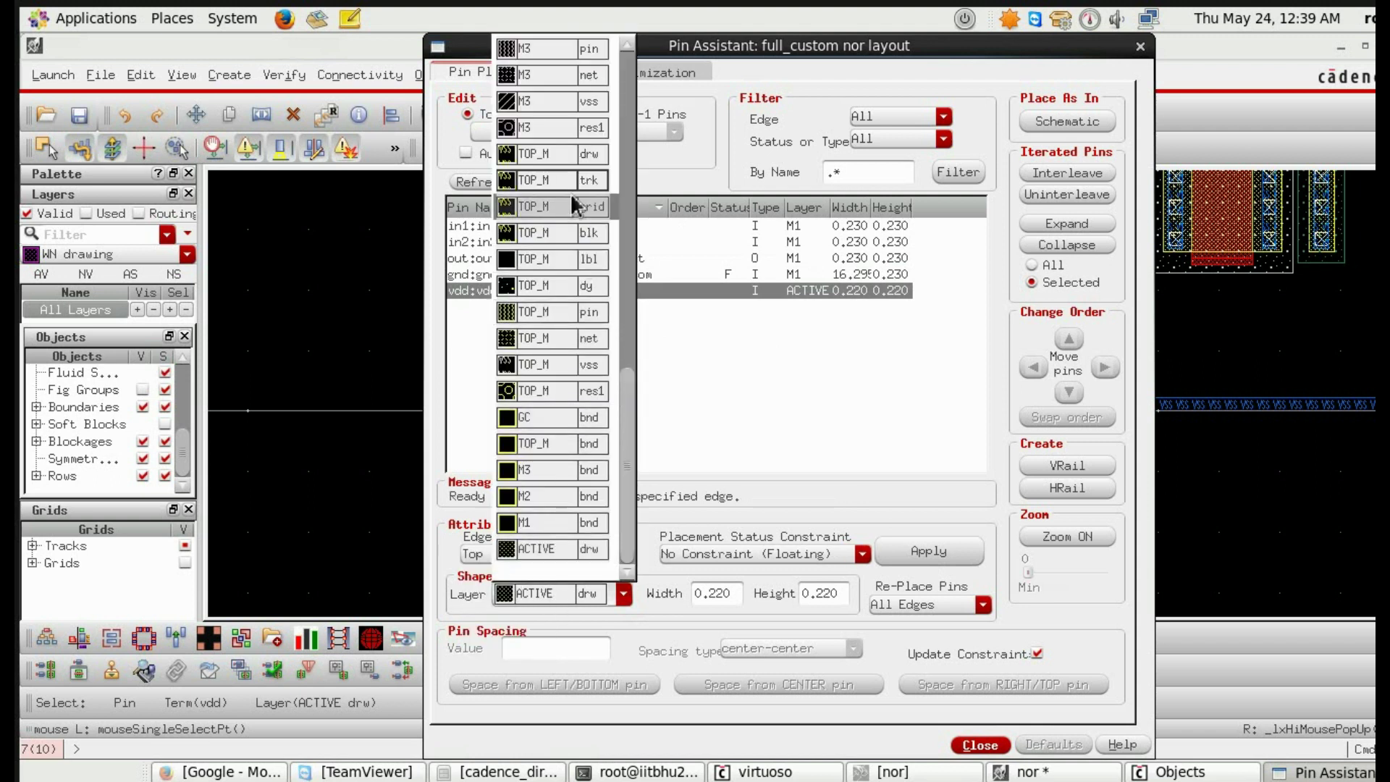
scroll(570, 192, up, 5)
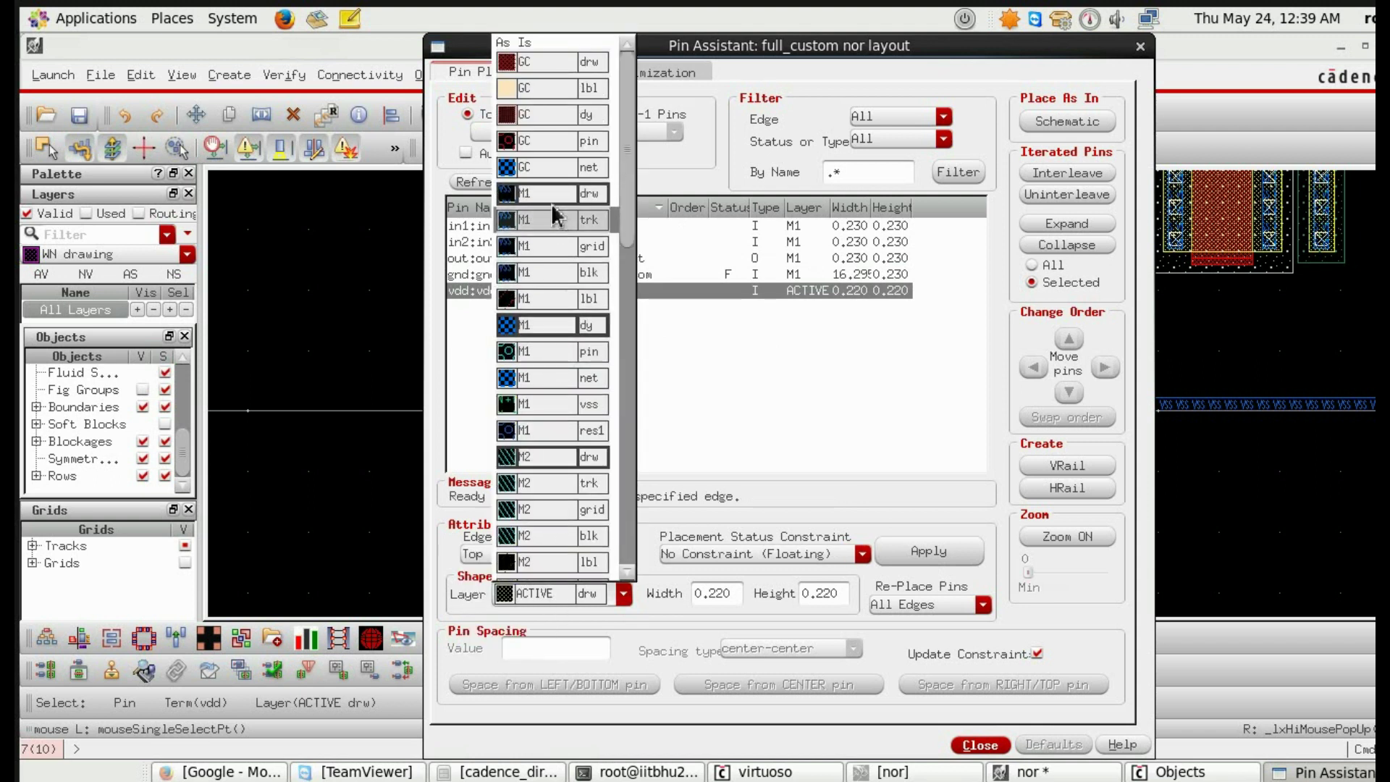
click(554, 192)
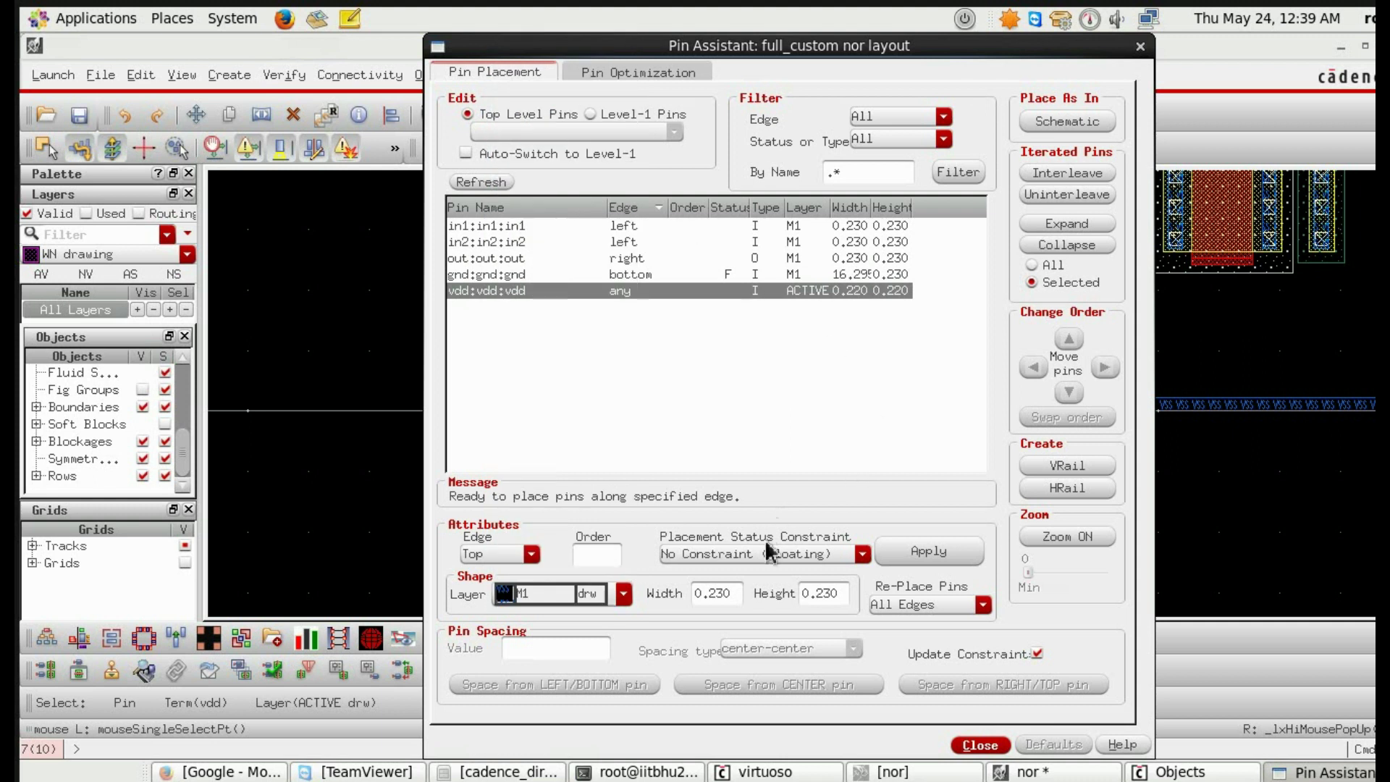
click(929, 553)
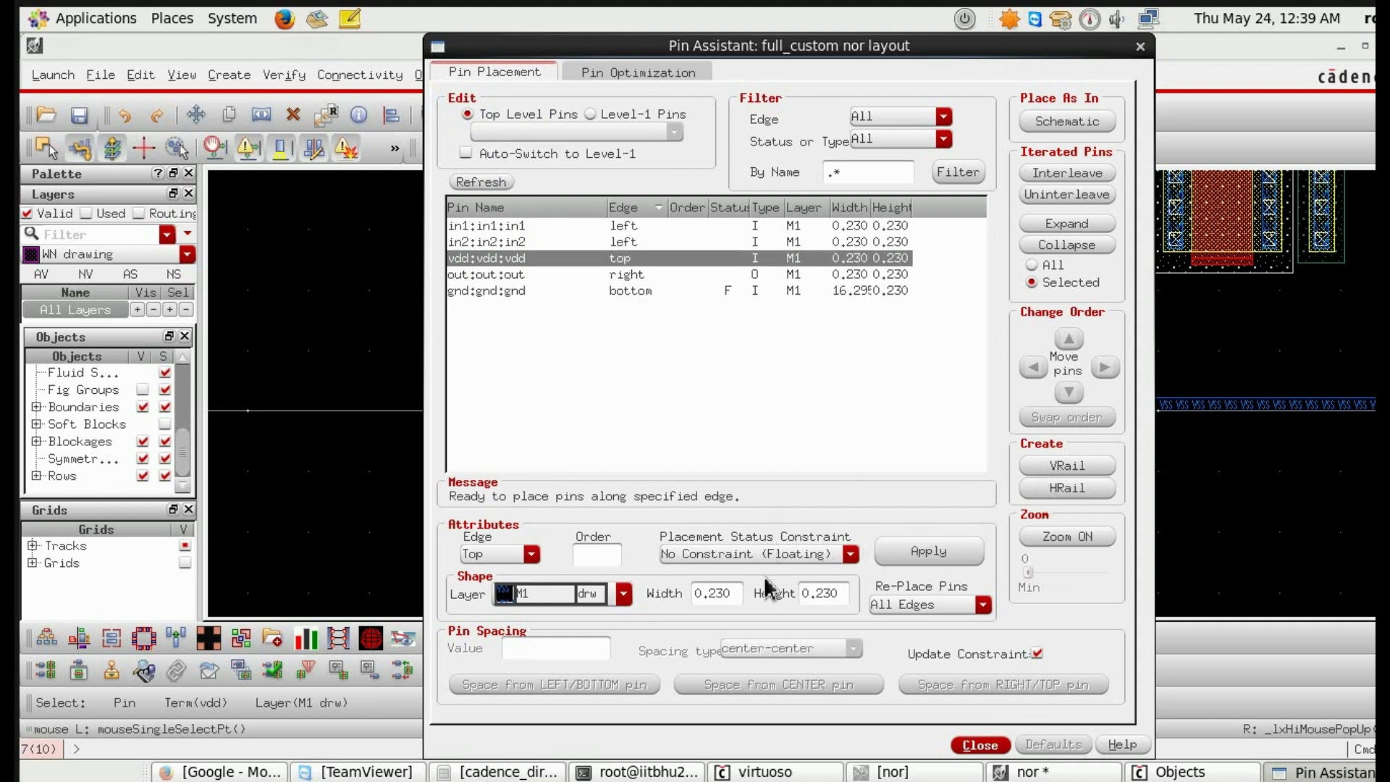
click(1052, 489)
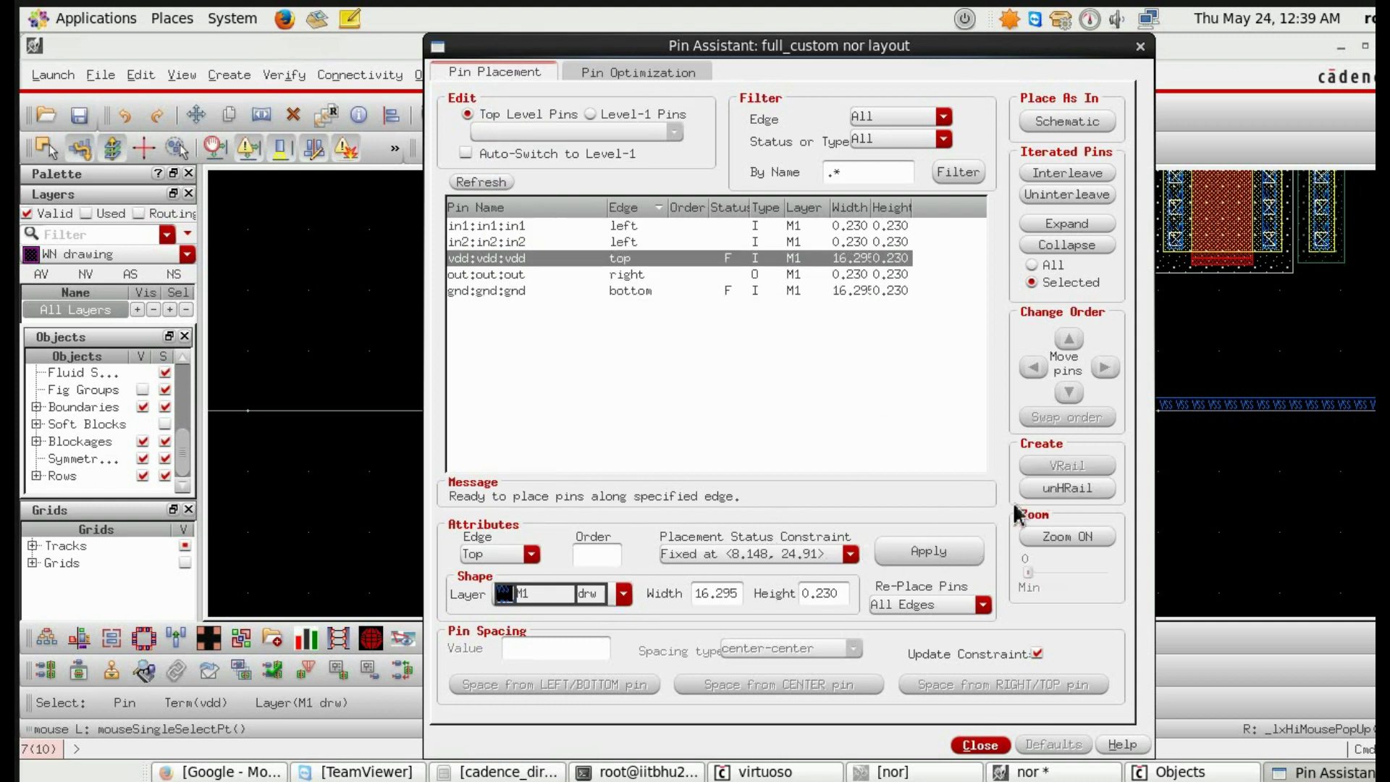
Step: Close Pin Assistant, fit and pan across the layout, then switch to the nor schematic
click(981, 745)
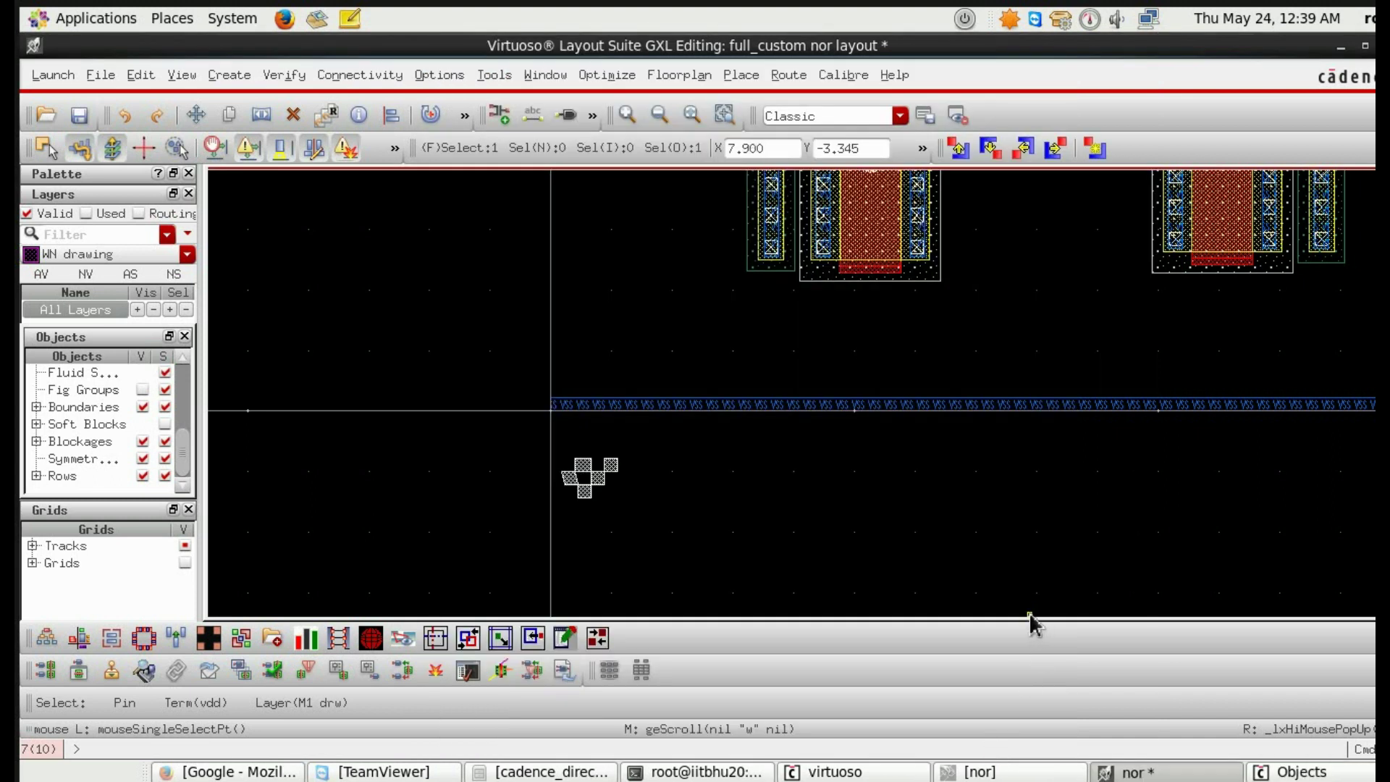
key(f)
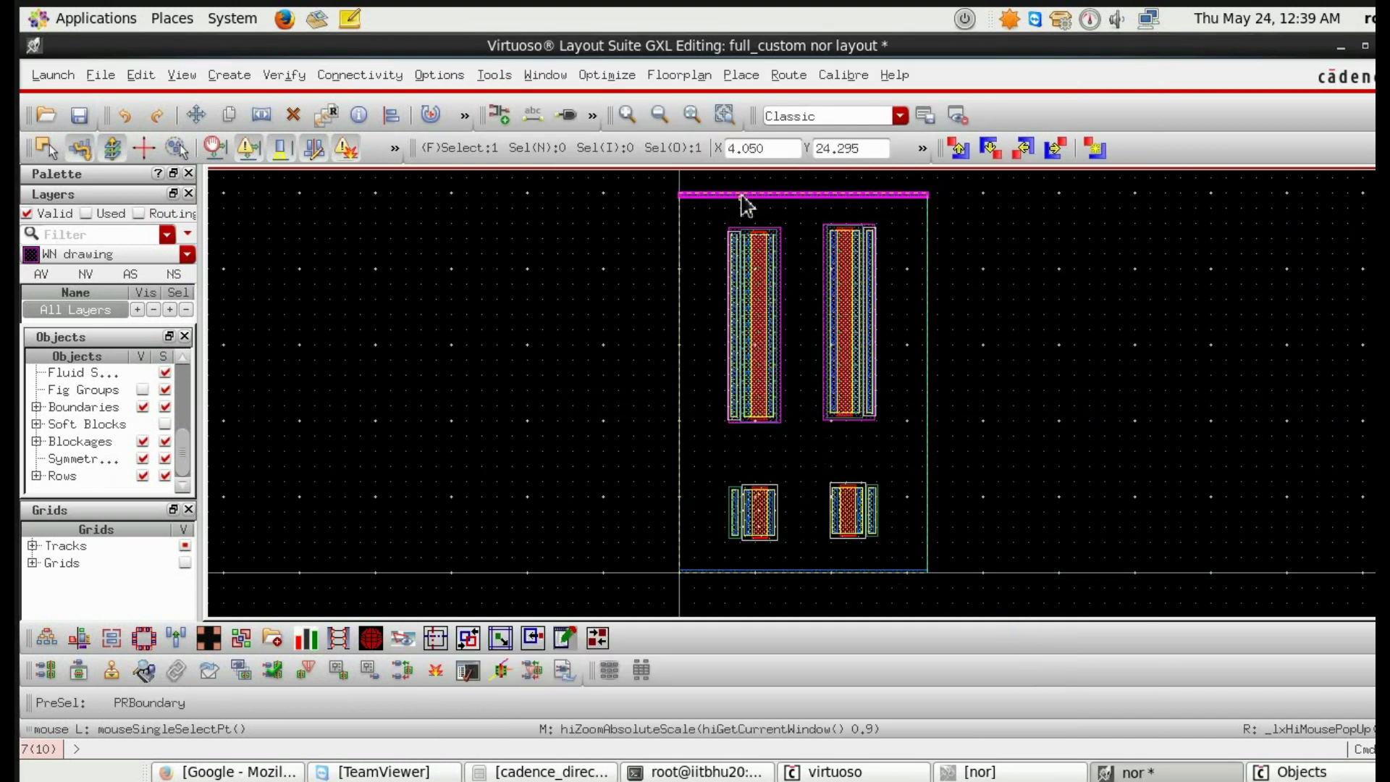
scroll(746, 232, up, 5)
scroll(639, 229, down, 3)
scroll(651, 293, up, 4)
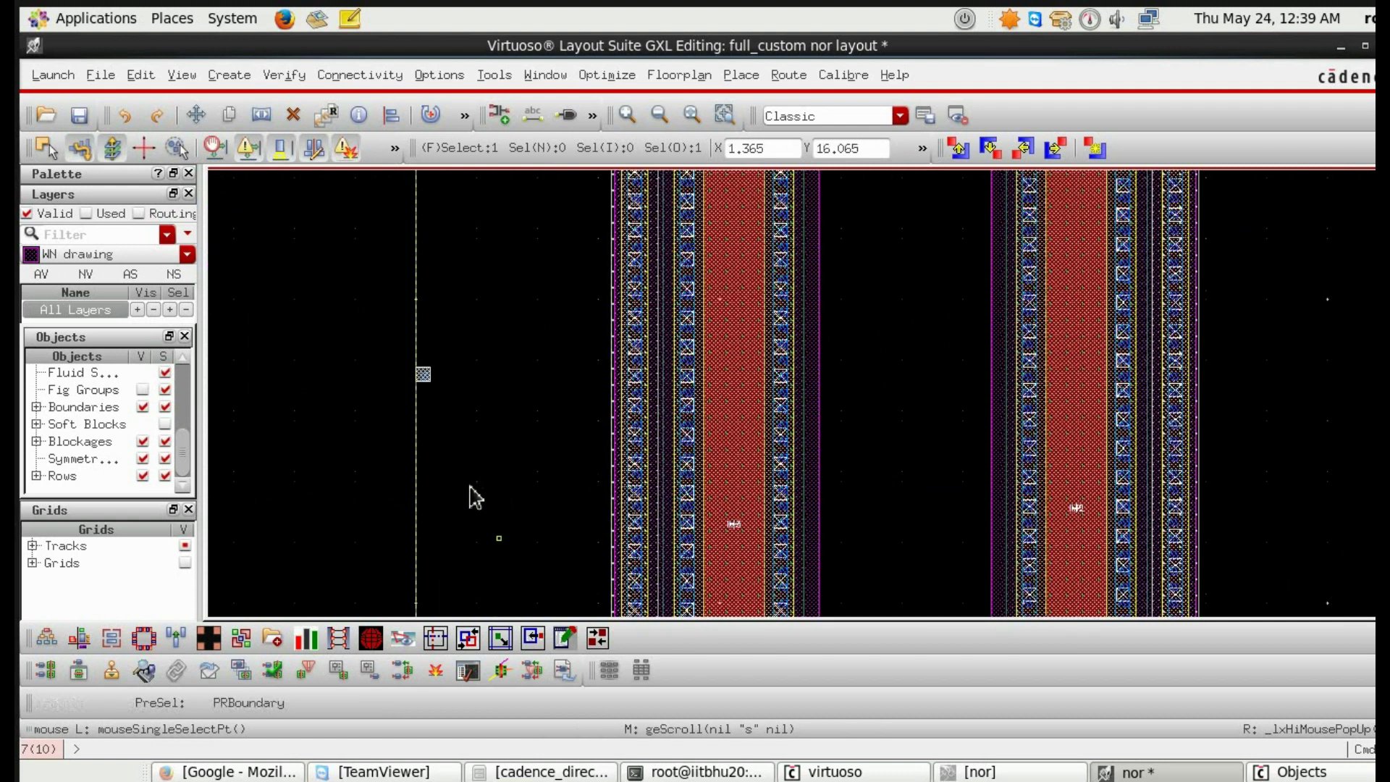
scroll(424, 376, up, 2)
scroll(448, 455, down, 2)
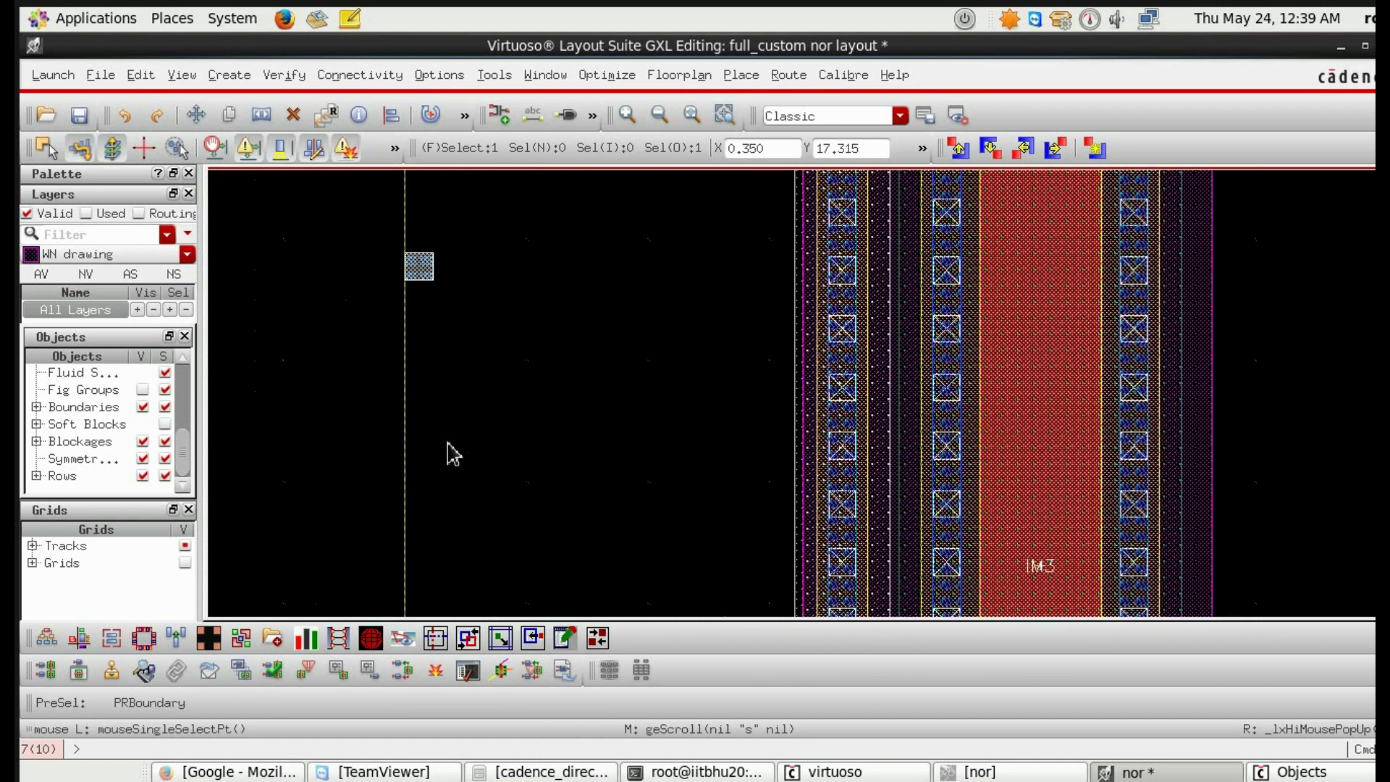
scroll(456, 478, down, 3)
scroll(463, 492, down, 1)
scroll(465, 491, down, 1)
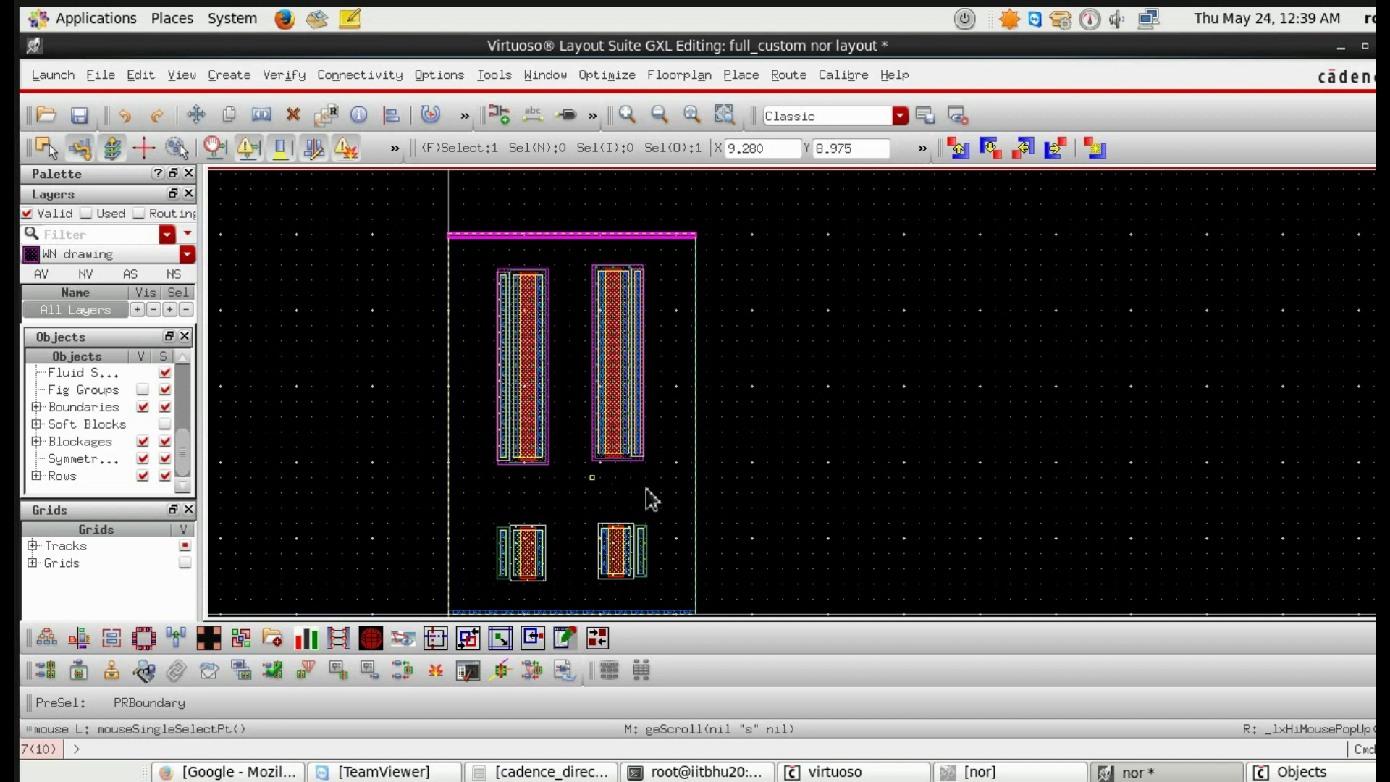
key(Right)
scroll(435, 462, up, 4)
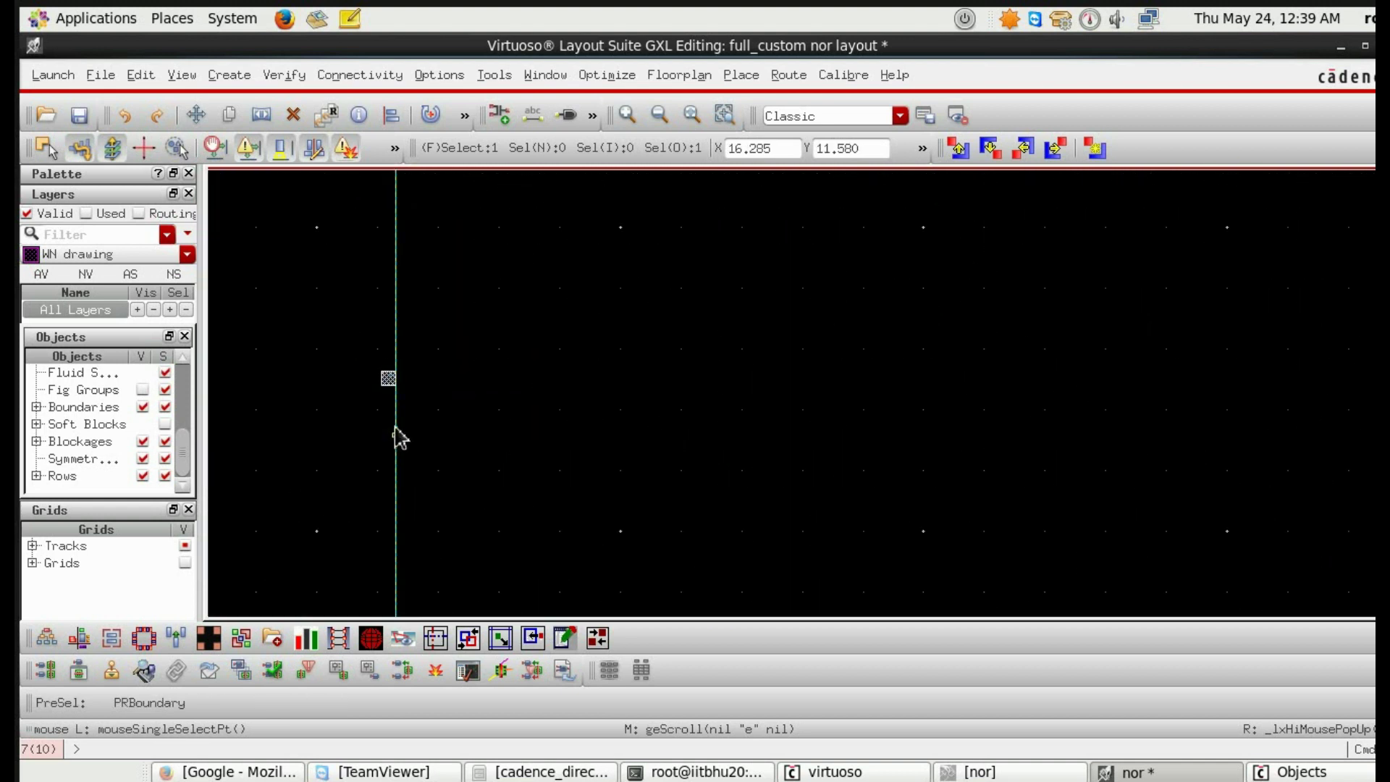
scroll(393, 406, down, 2)
scroll(423, 412, down, 2)
scroll(435, 414, down, 1)
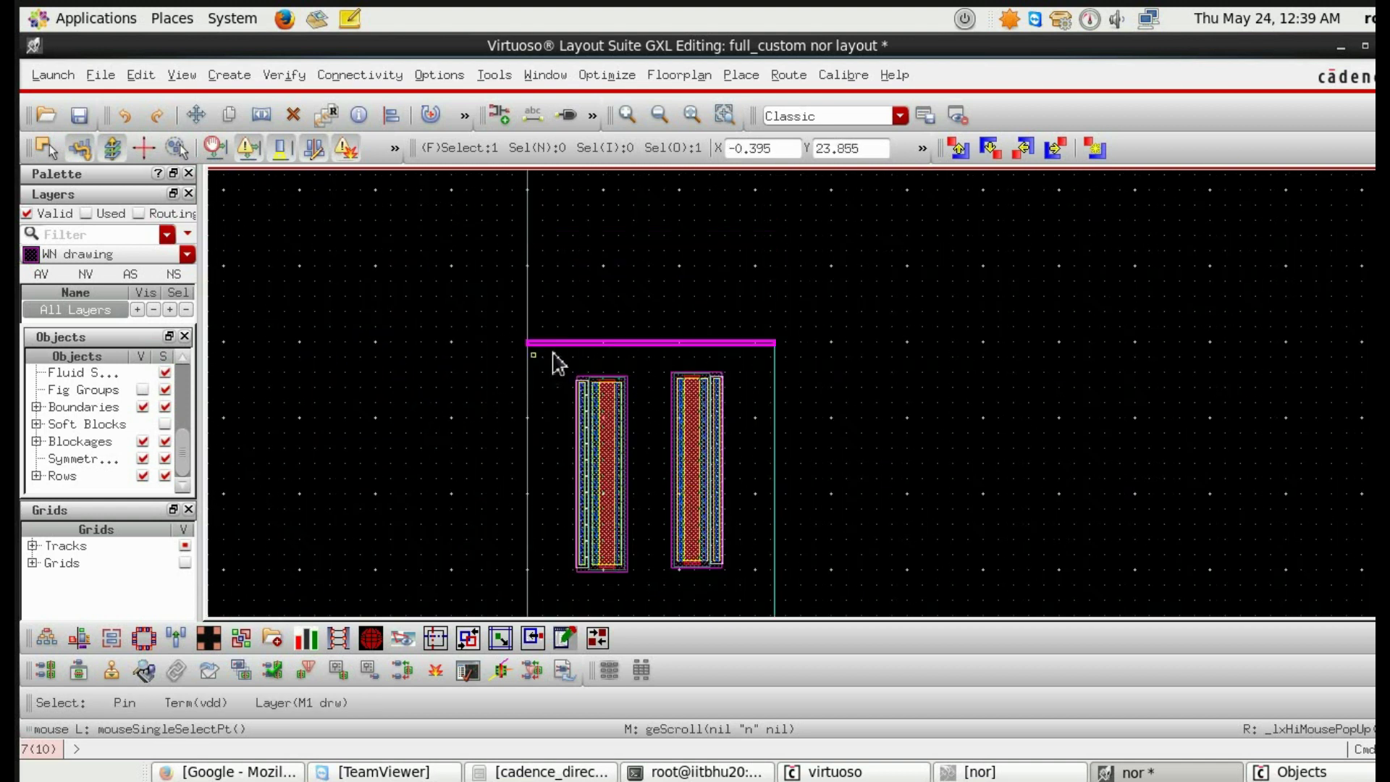
scroll(605, 400, up, 2)
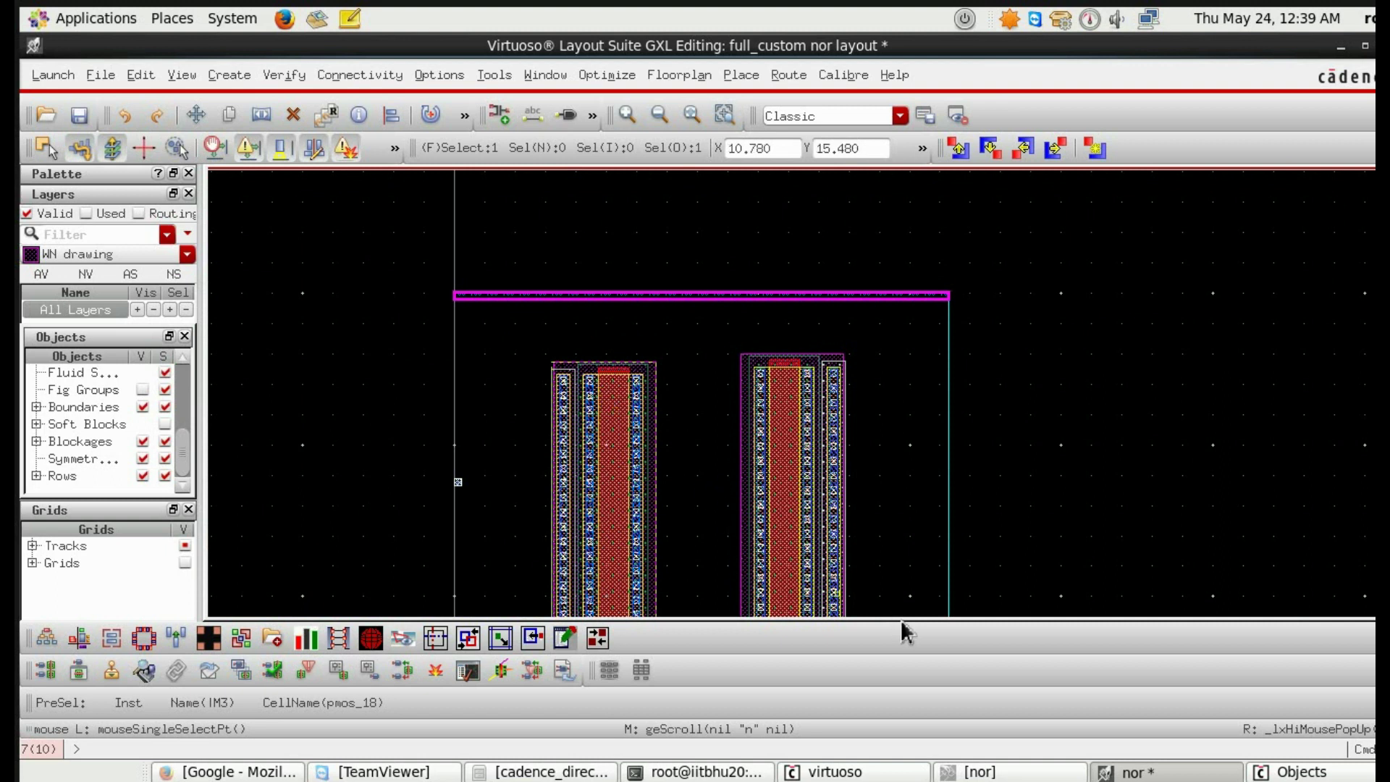
click(987, 773)
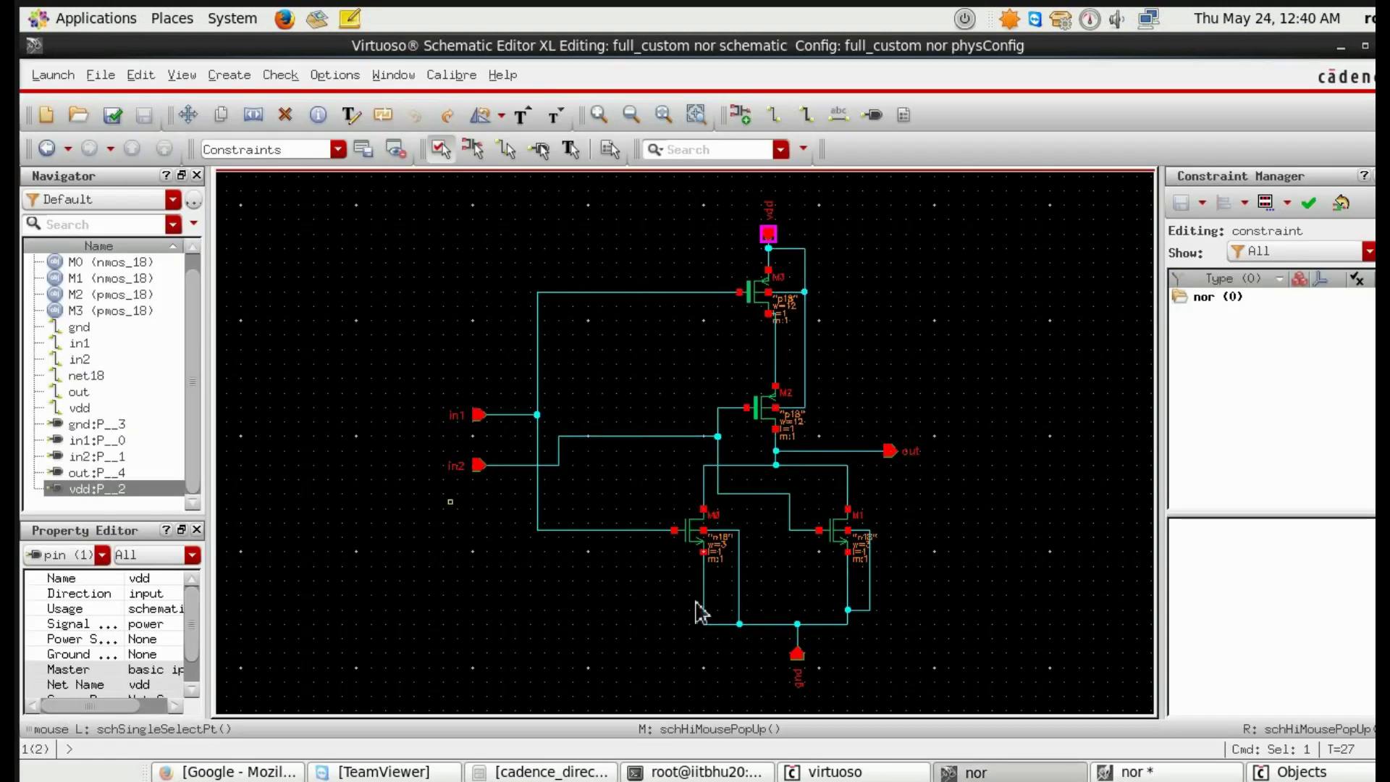
Step: In the nor layout, drag the left PMOS up slightly and select the lower-left NMOS
click(1164, 773)
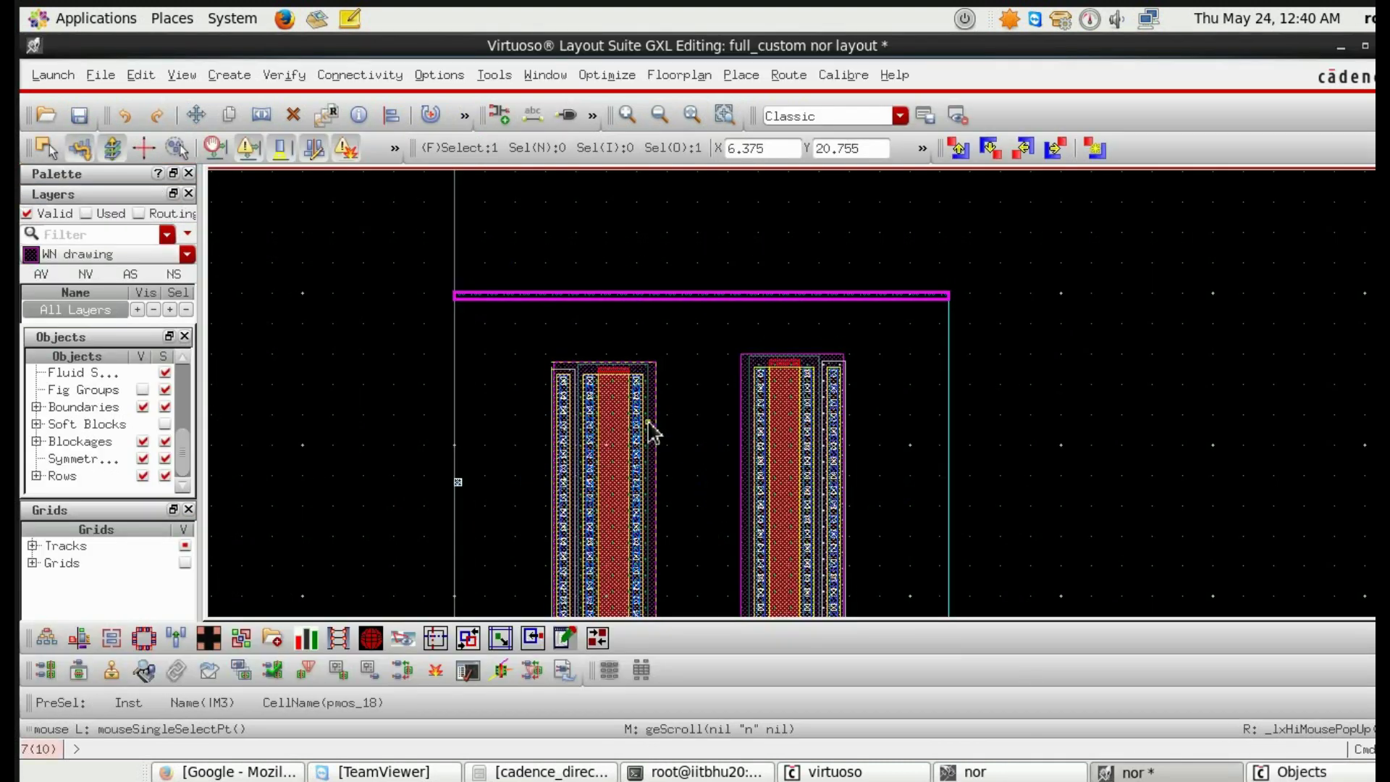
scroll(628, 475, down, 1)
click(614, 486)
drag(614, 486, 614, 476)
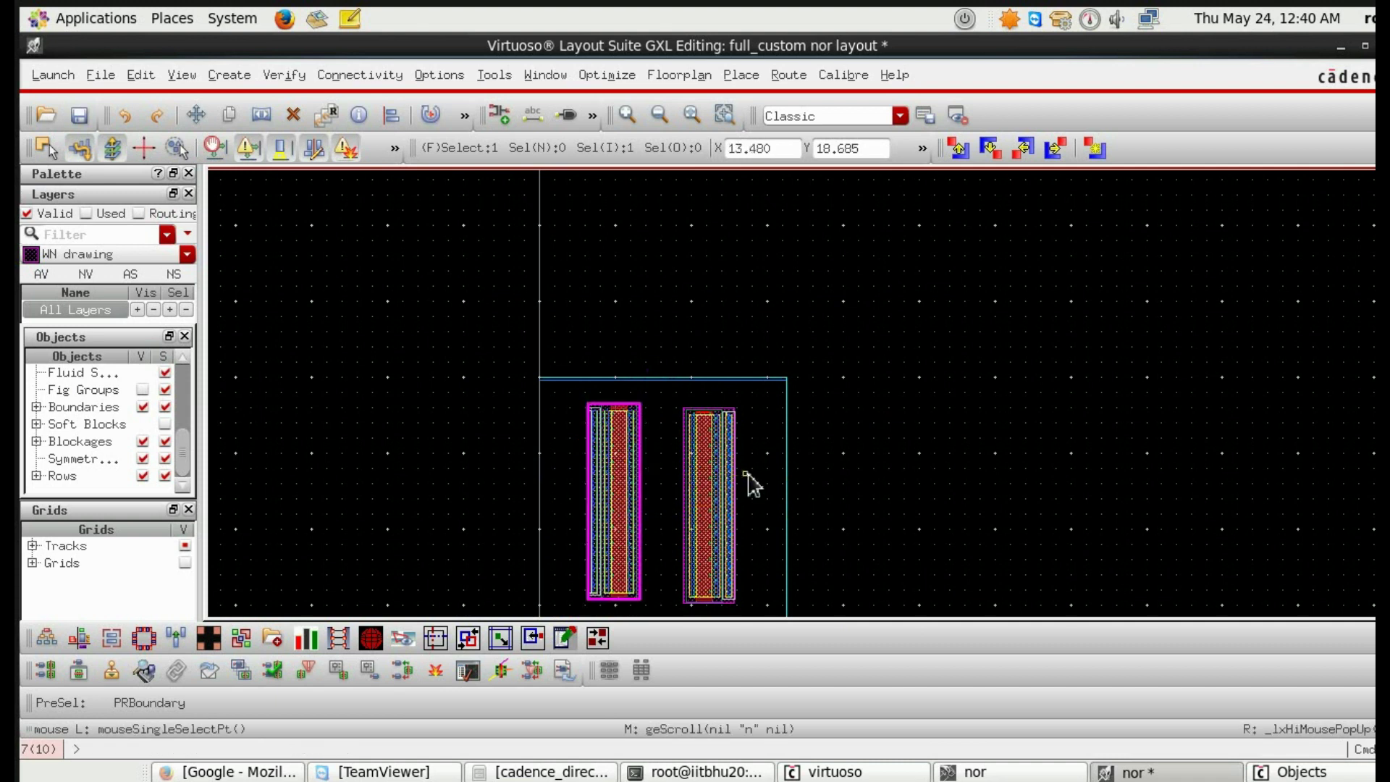
click(753, 484)
scroll(696, 495, down, 2)
click(622, 481)
scroll(621, 481, up, 2)
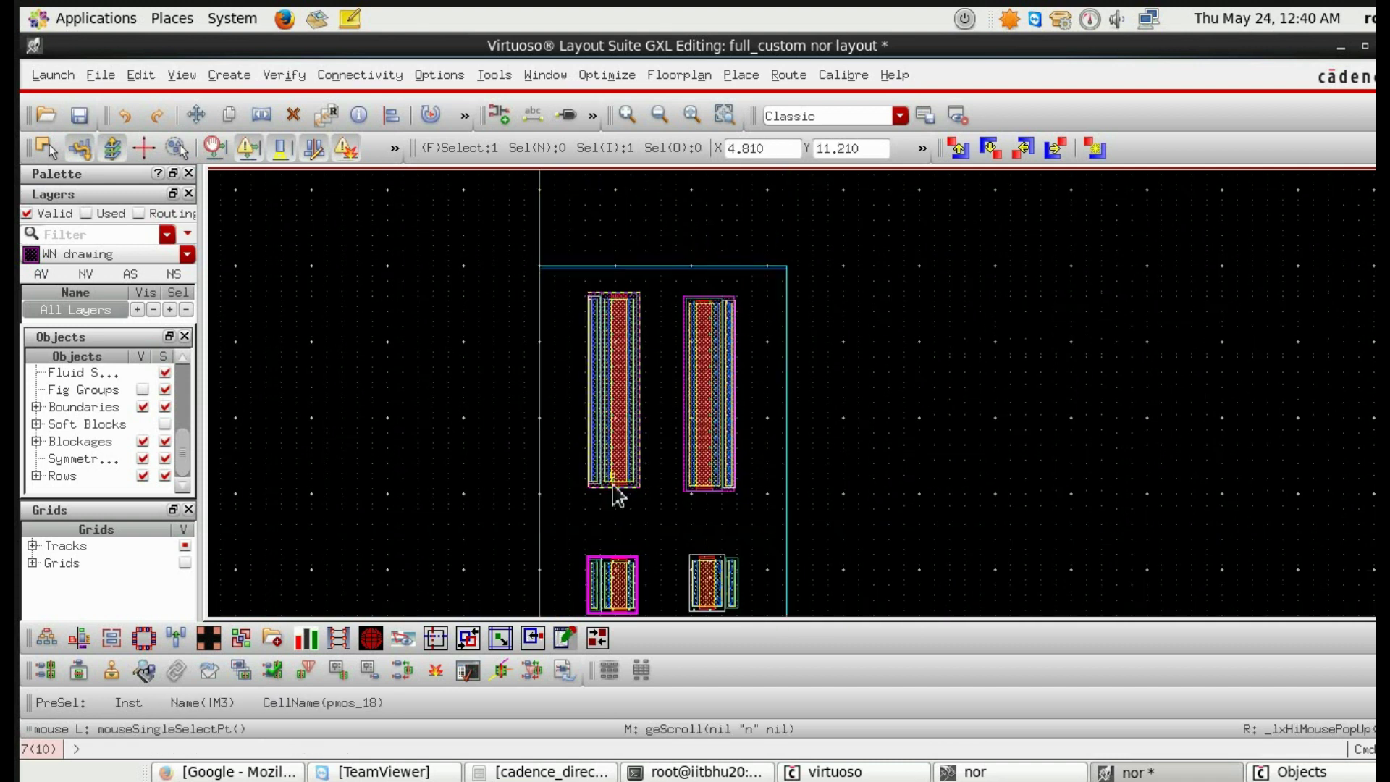
scroll(610, 356, down, 2)
scroll(626, 488, up, 2)
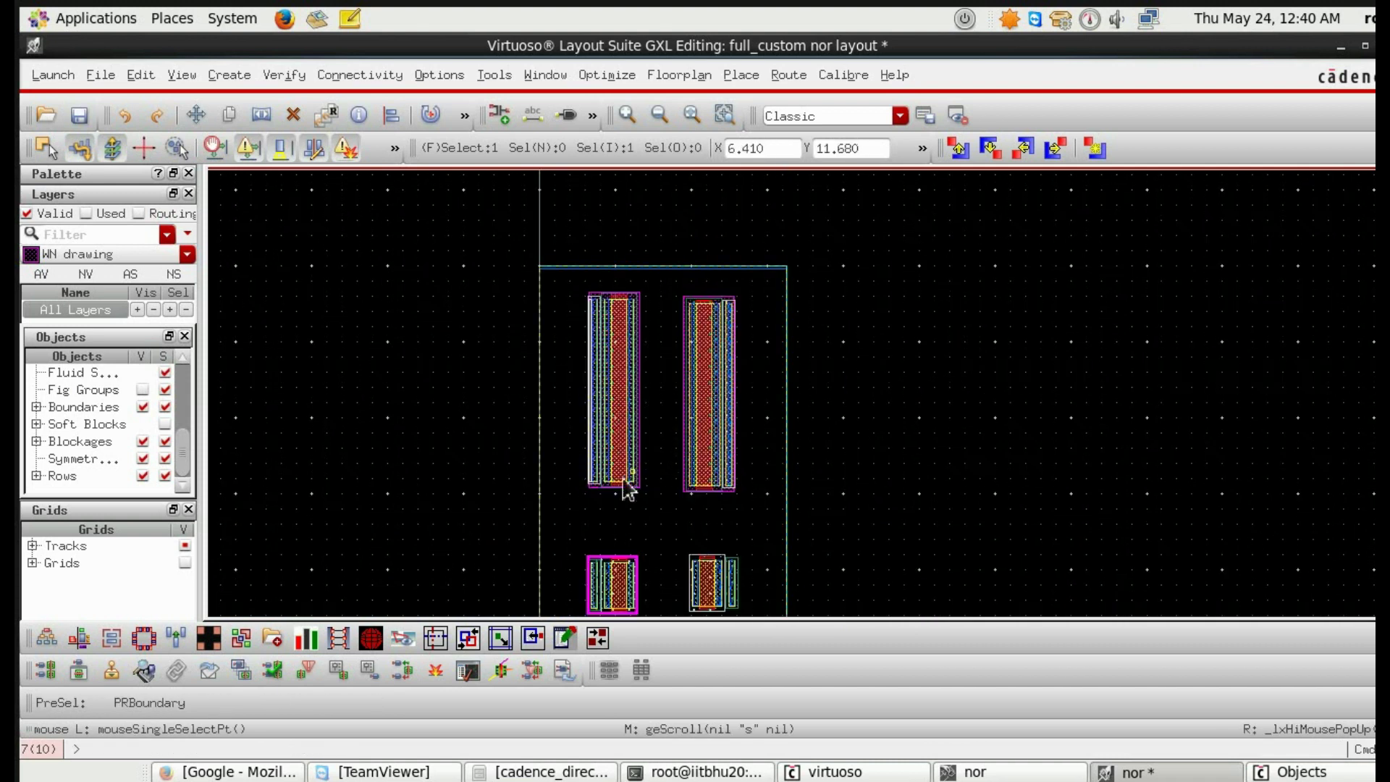
Step: Realign the lower-left NMOS under its PMOS and start a poly wire
click(619, 541)
scroll(619, 542, right, 2)
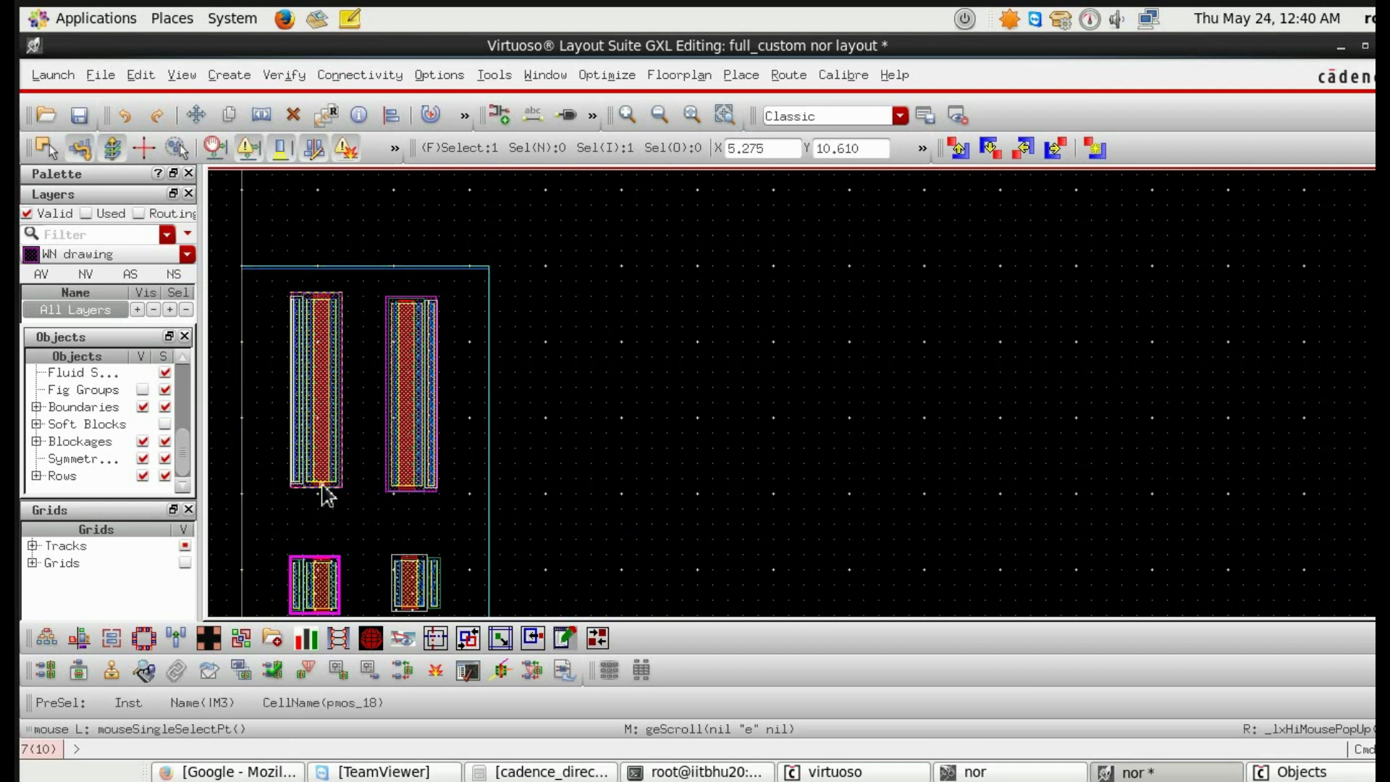
click(324, 581)
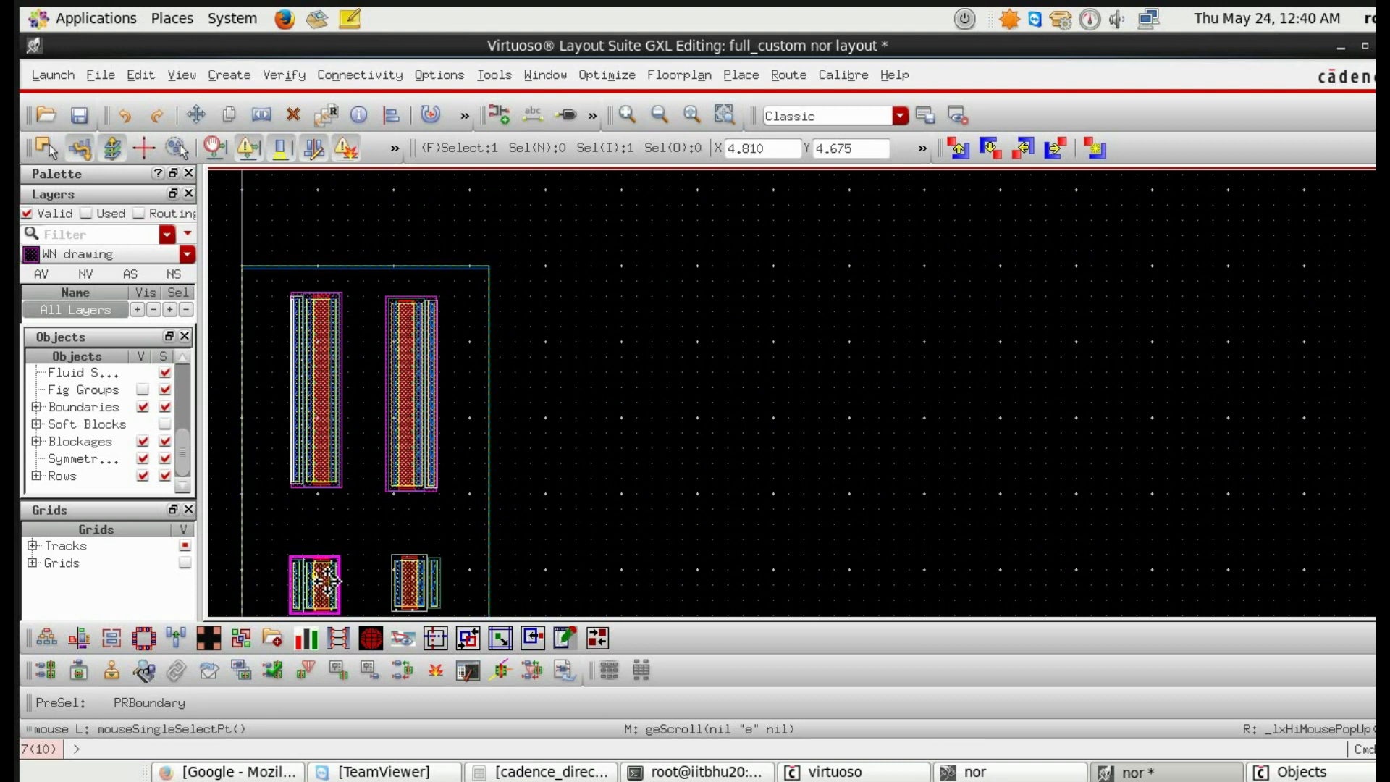
drag(323, 580, 318, 582)
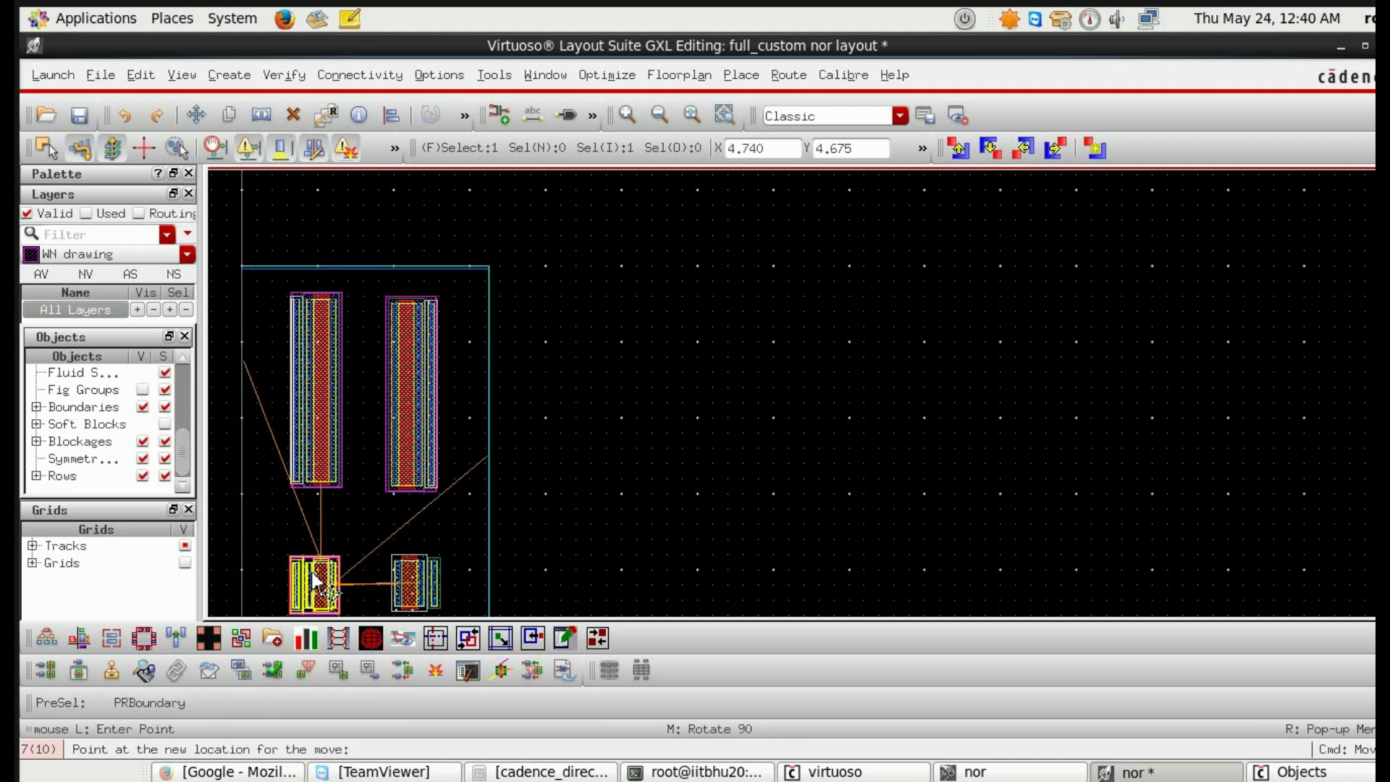
click(318, 583)
click(488, 543)
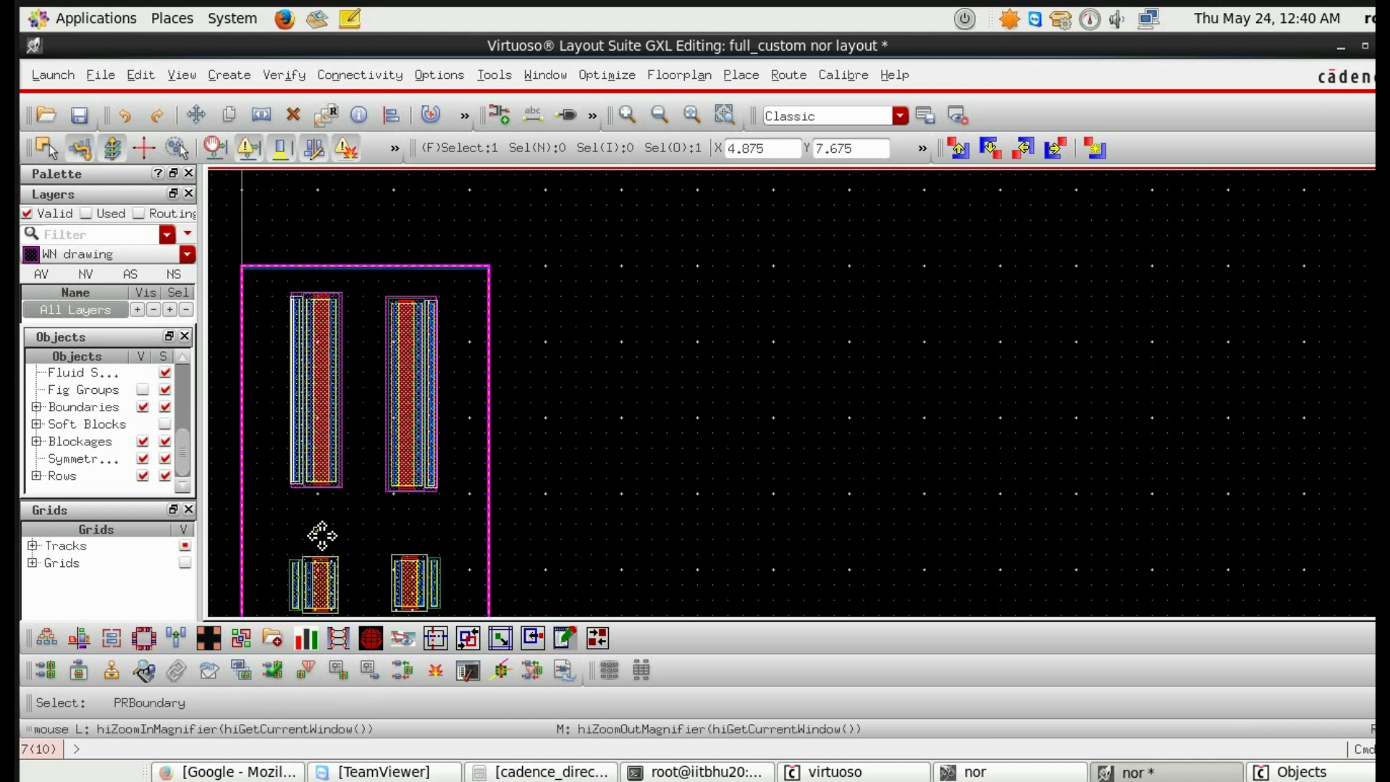
key(p)
scroll(322, 481, up, 3)
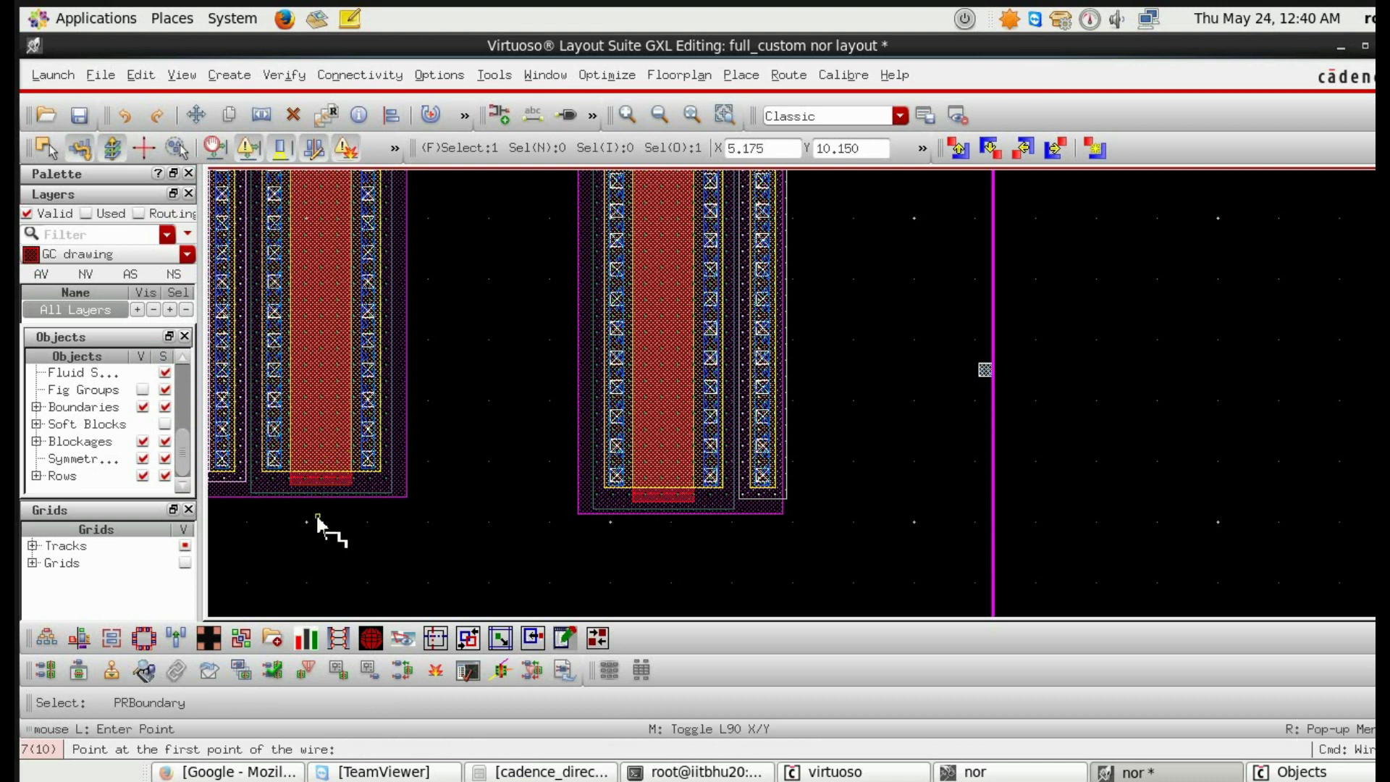
Step: Draw the left poly gate wire from PMOS down to NMOS, then shift the boundary
click(319, 481)
scroll(318, 511, down, 2)
scroll(315, 529, down, 2)
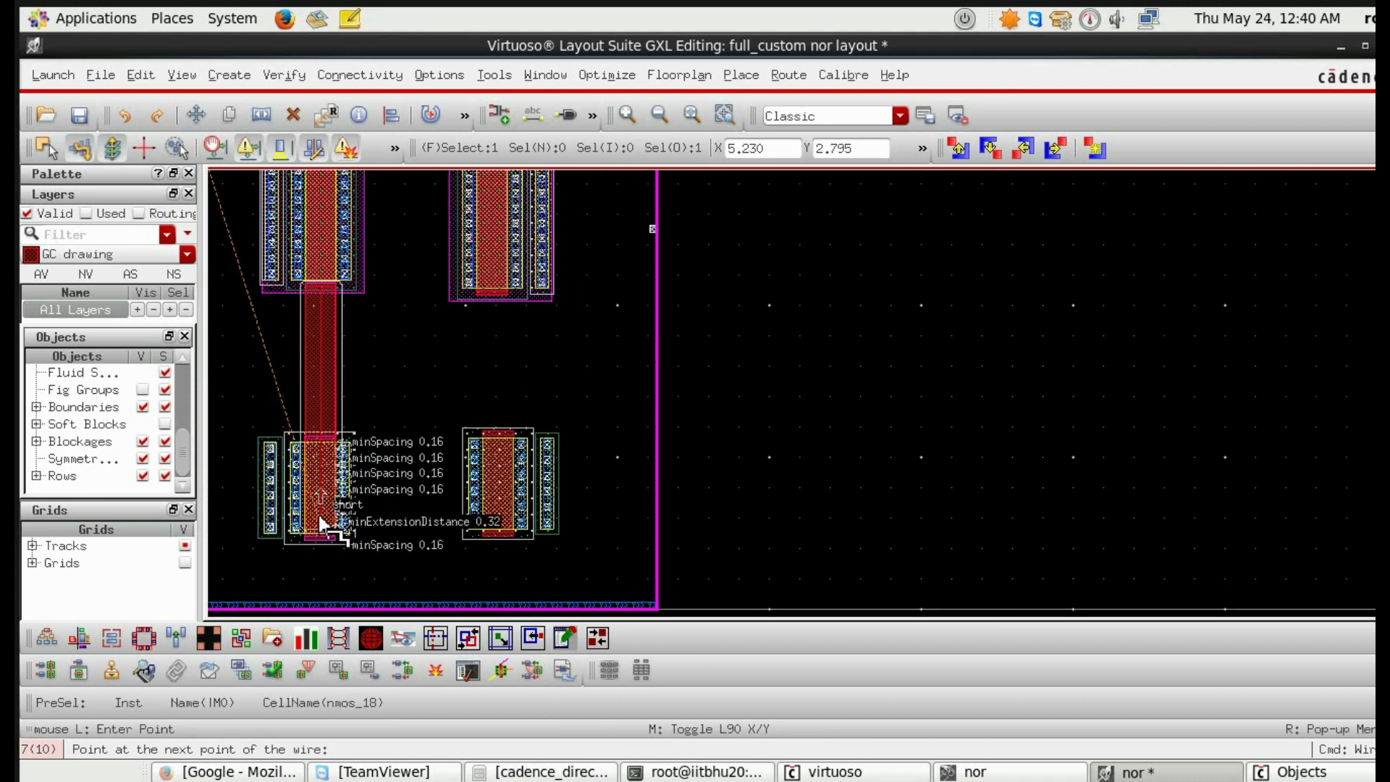
scroll(313, 451, up, 4)
double_click(314, 449)
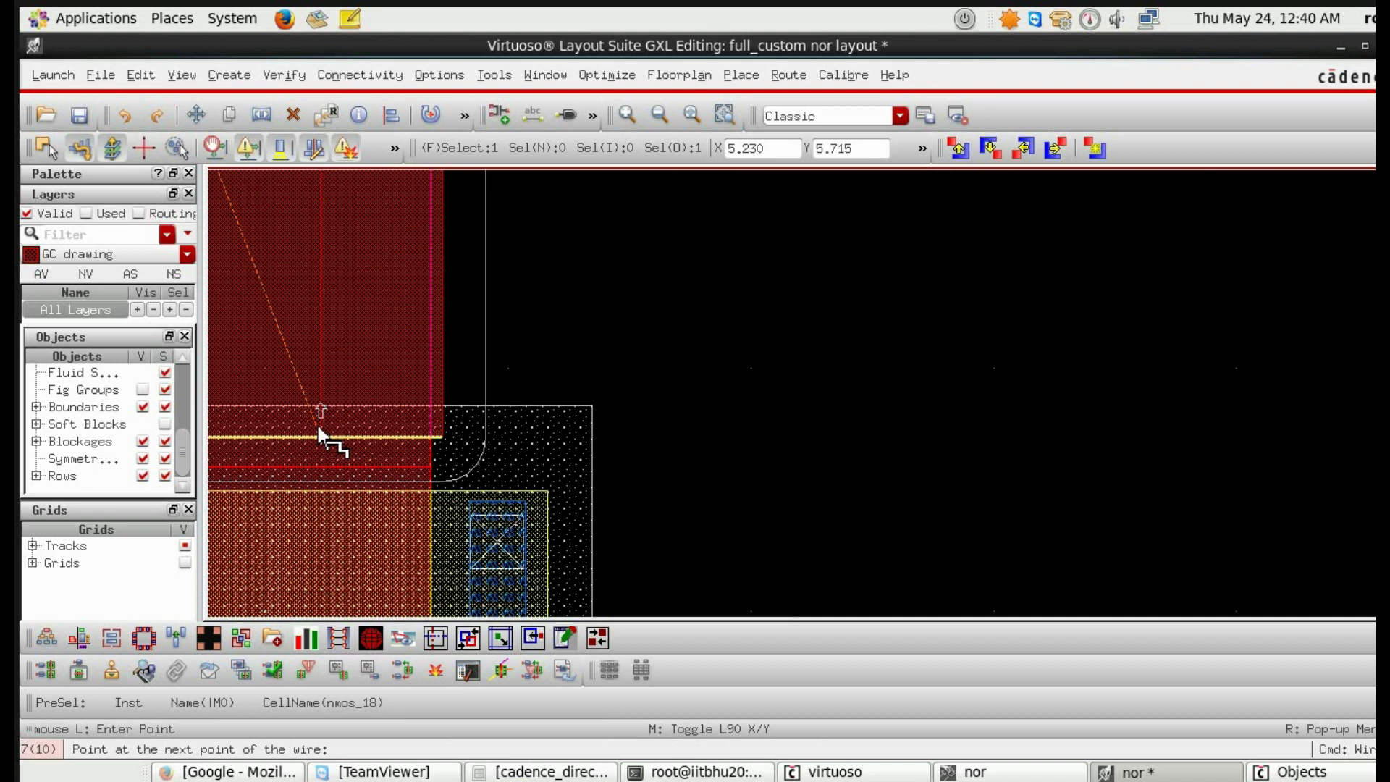
scroll(327, 445, down, 1)
scroll(453, 470, down, 1)
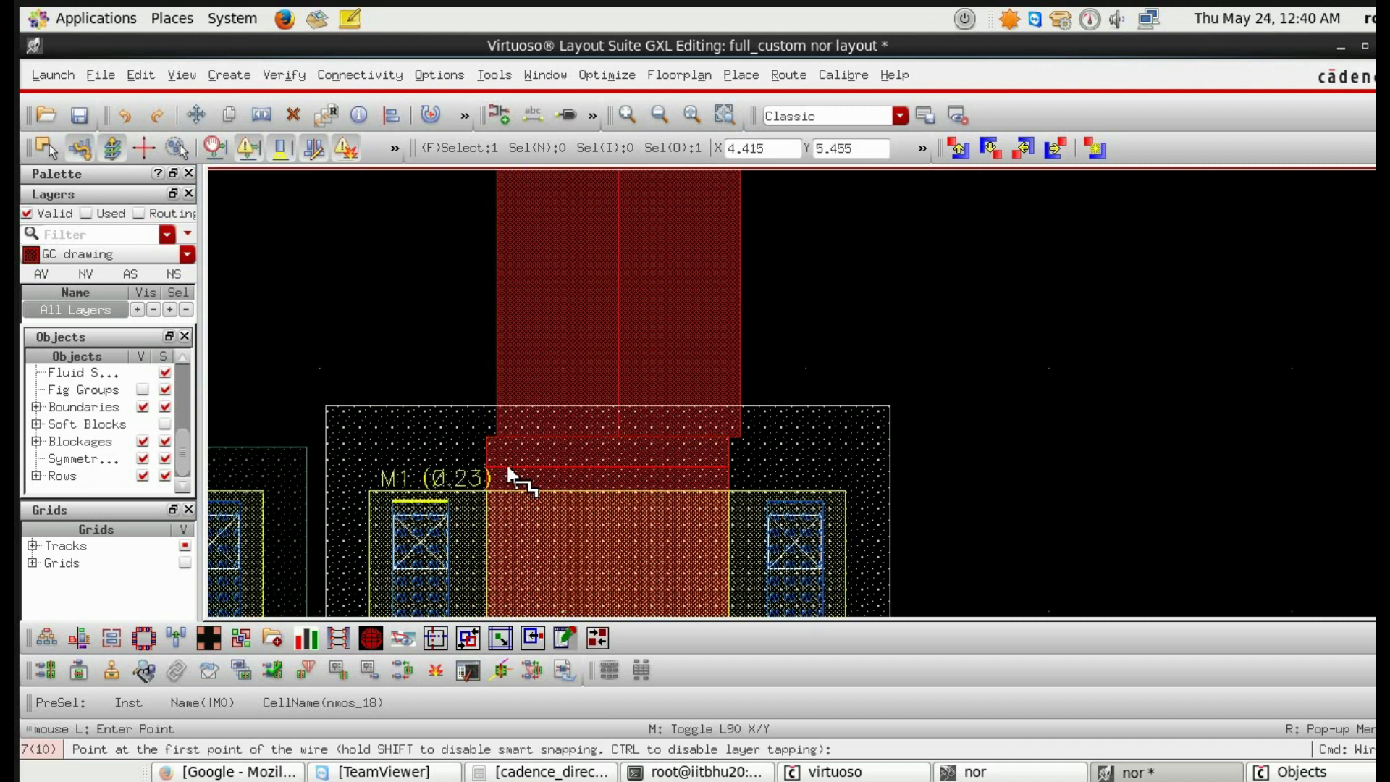
key(Escape)
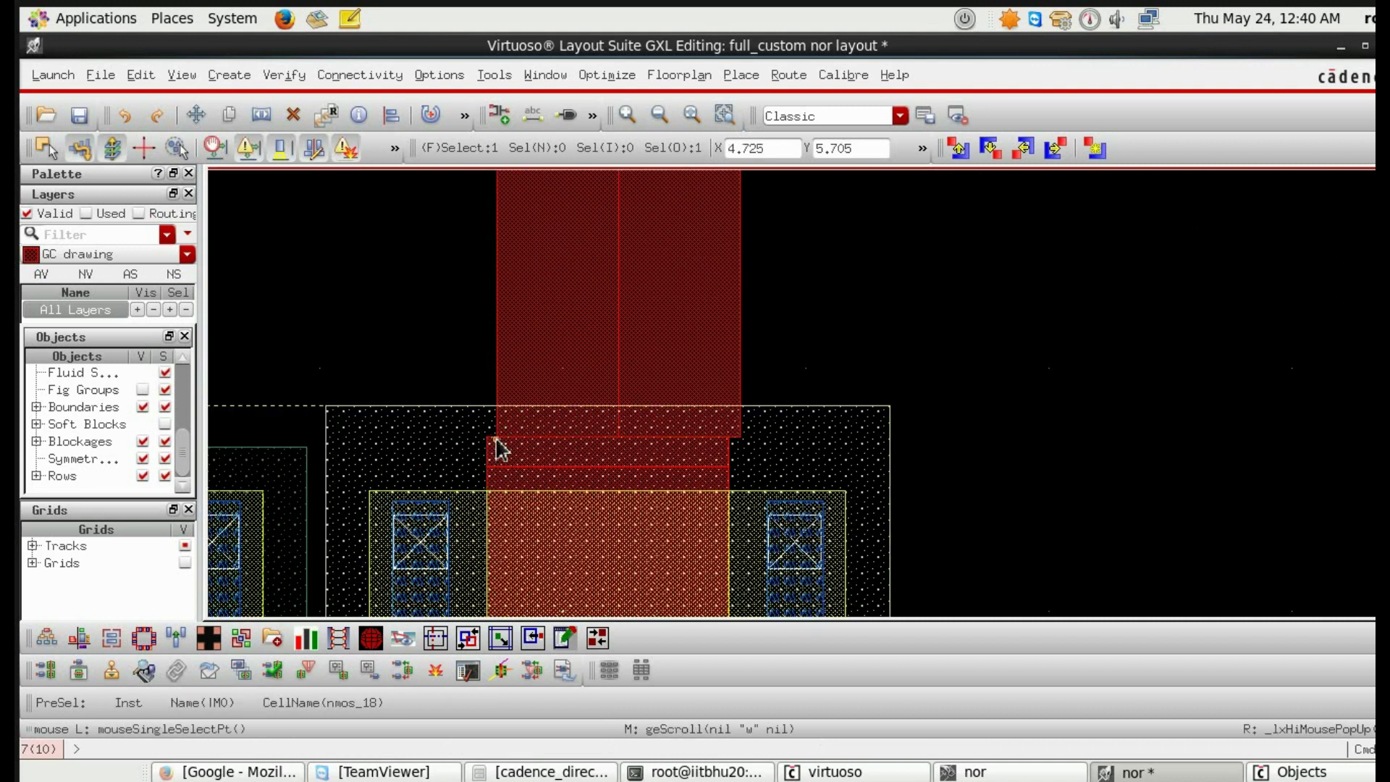
click(513, 486)
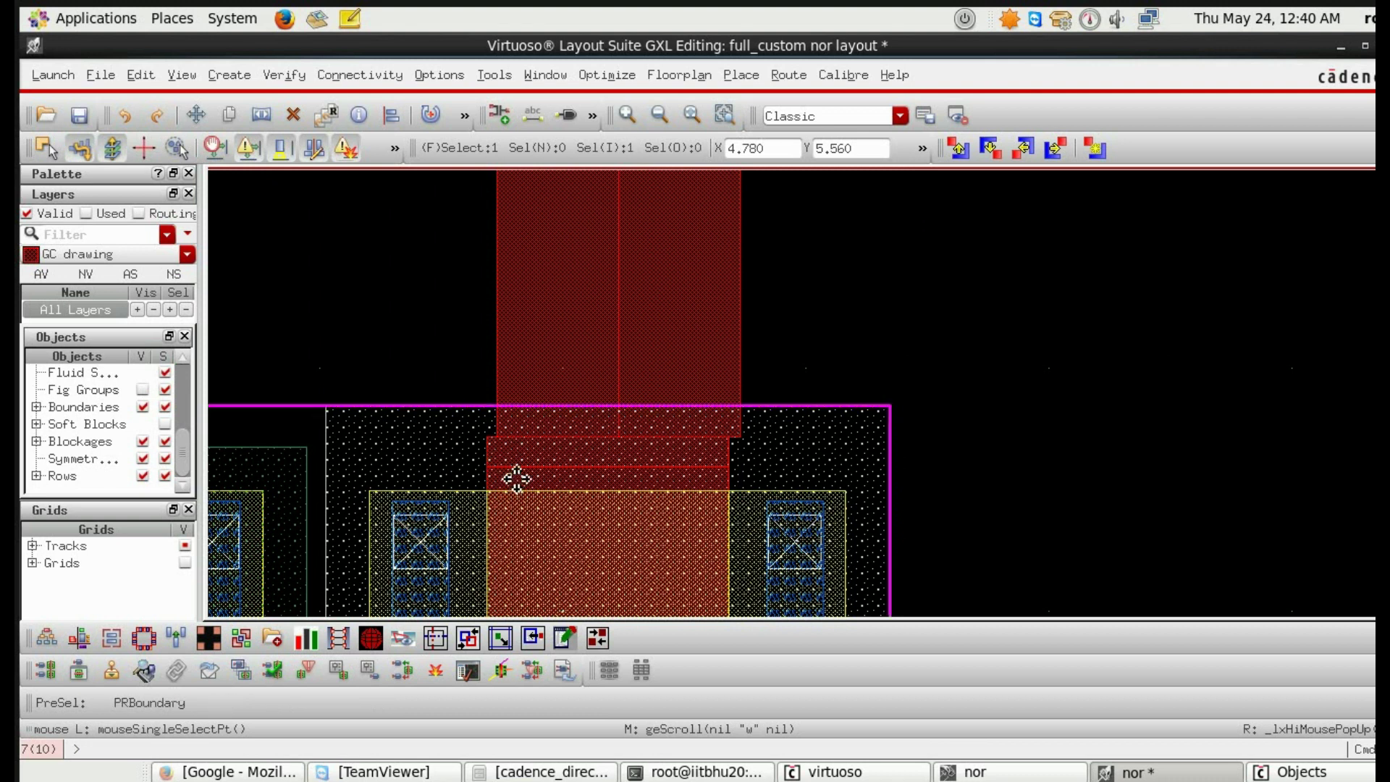
key(m)
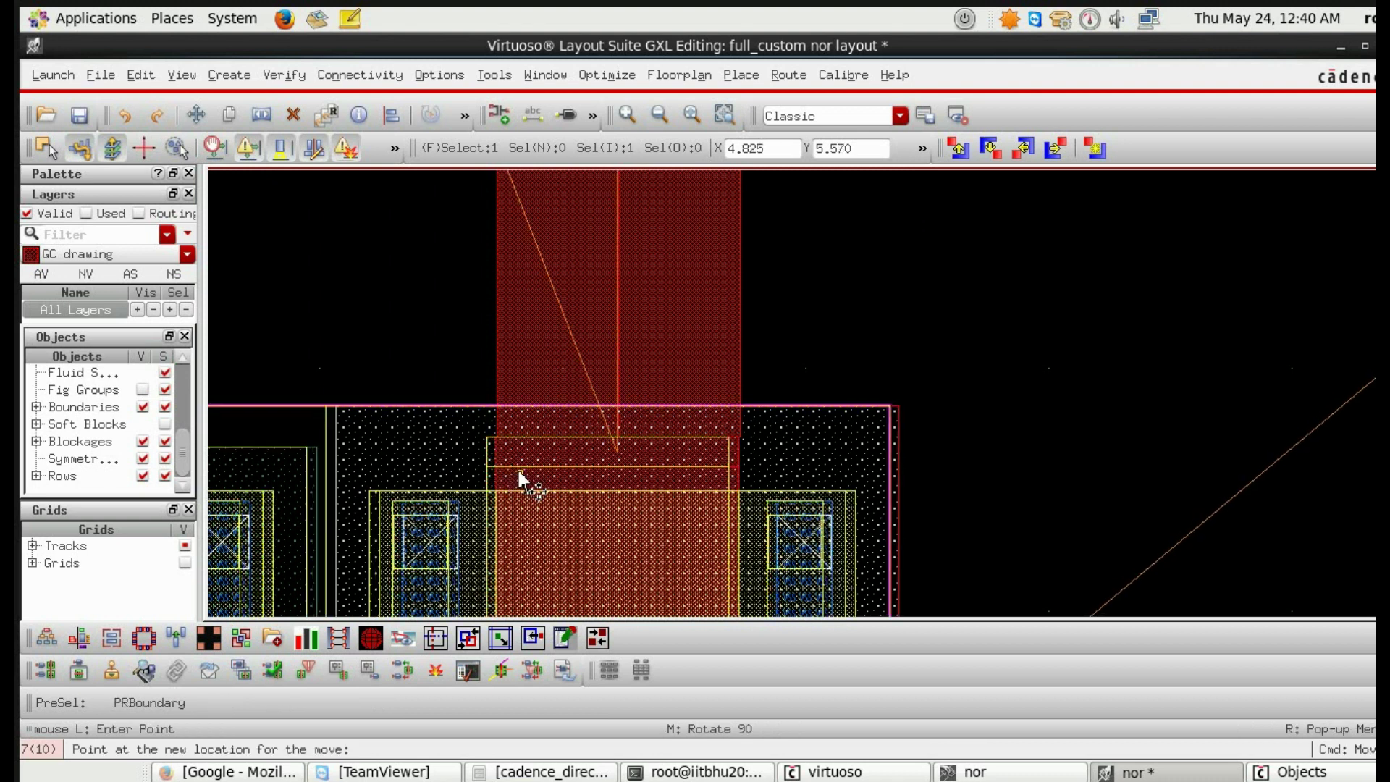
click(525, 478)
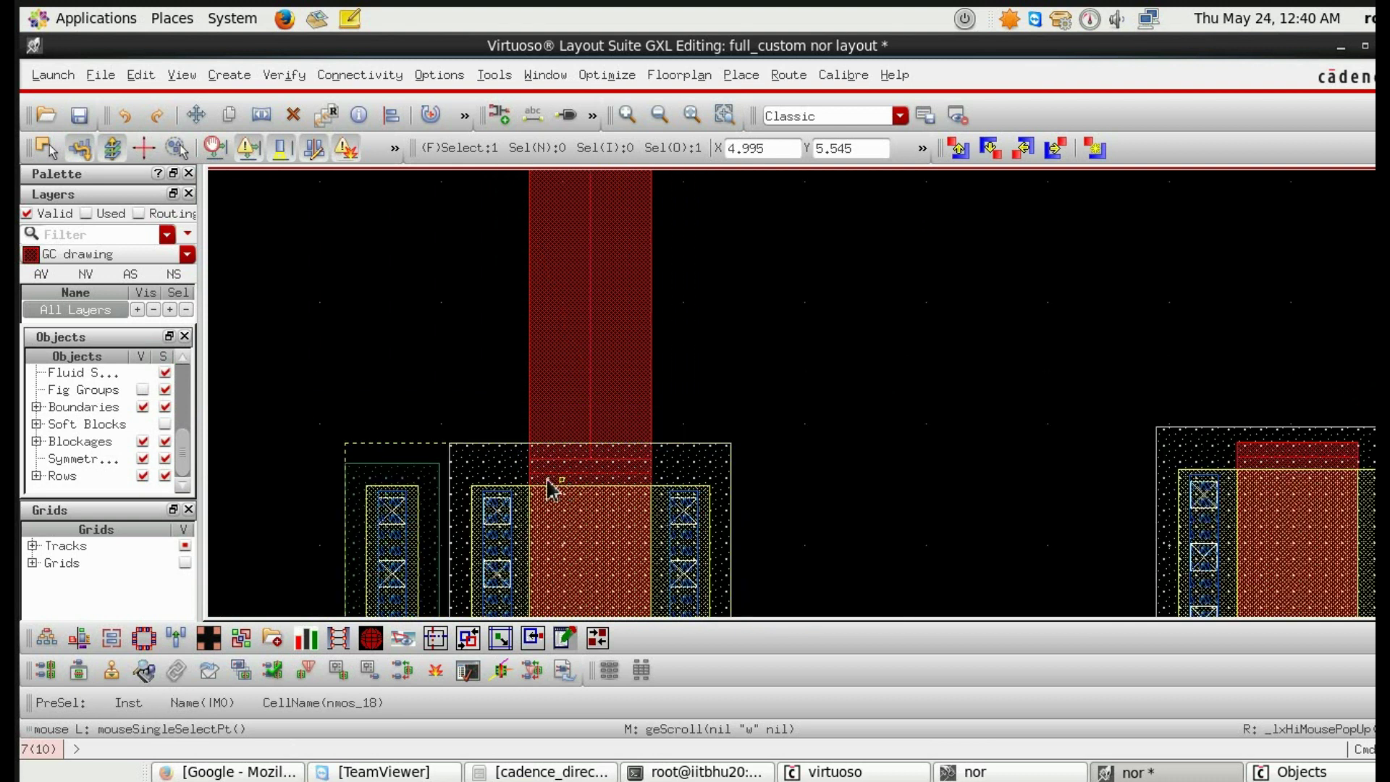
scroll(562, 489, down, 3)
scroll(562, 489, down, 1)
scroll(563, 479, right, 1)
scroll(563, 473, right, 1)
scroll(521, 451, left, 1)
scroll(538, 457, down, 1)
Step: Nudge the lower-right NMOS and draw the right poly gate wire down to it
click(582, 462)
drag(581, 462, 583, 467)
click(672, 467)
key(p)
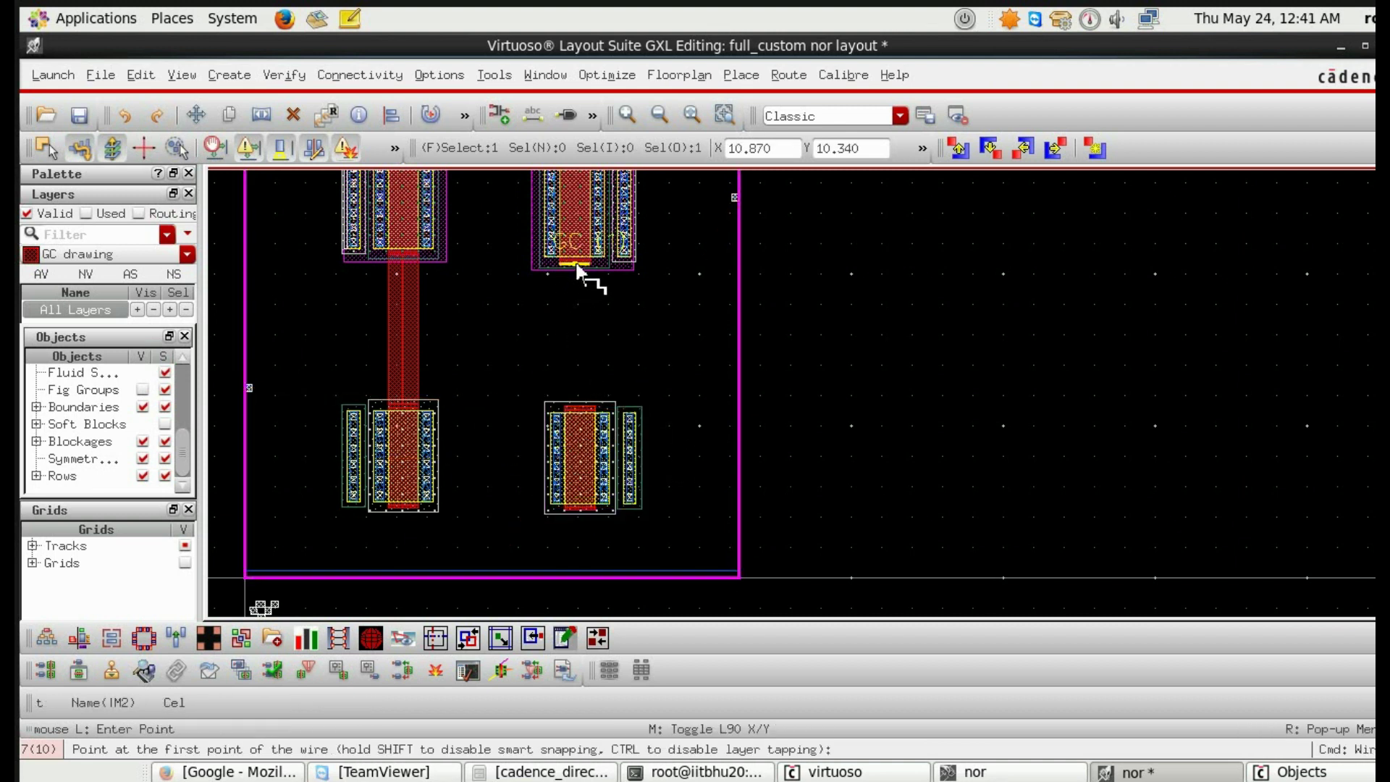
click(576, 280)
scroll(591, 400, up, 2)
scroll(591, 400, up, 2)
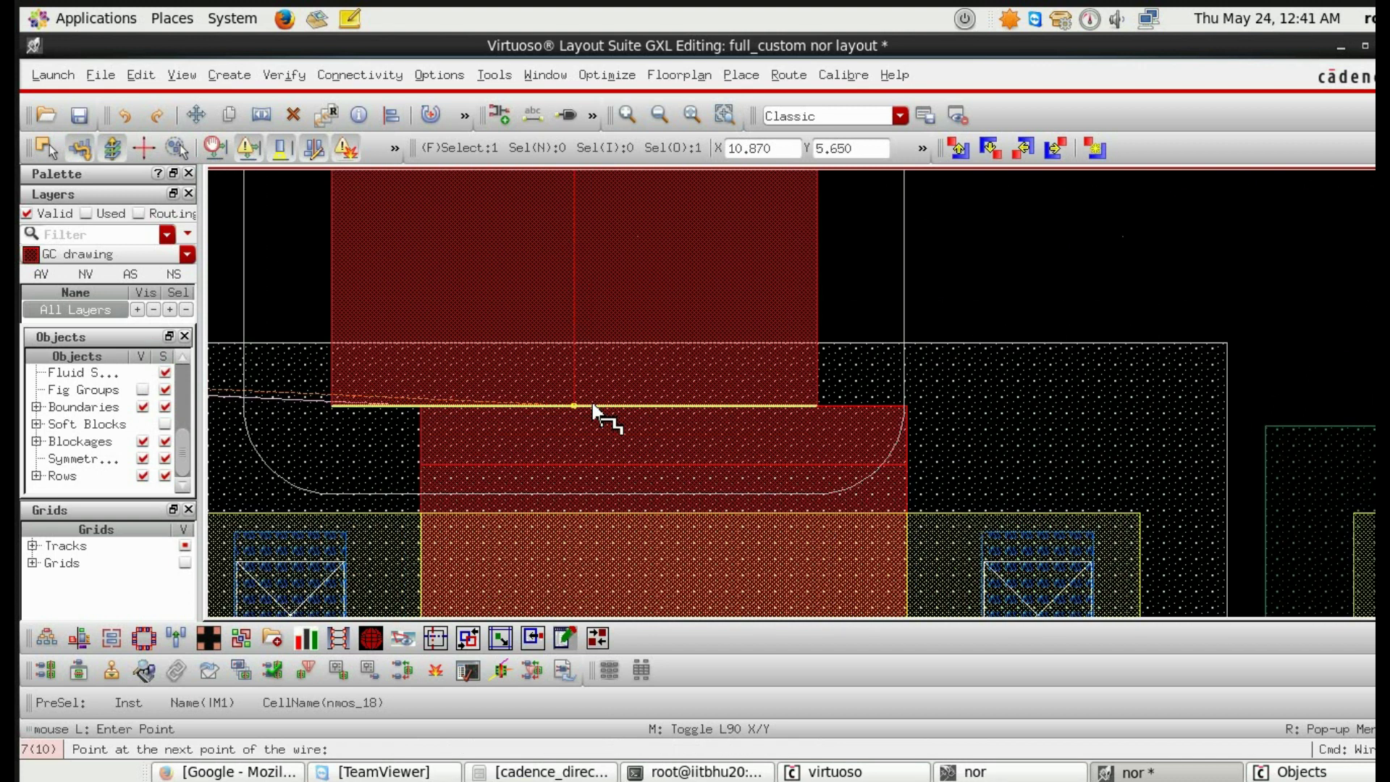
double_click(663, 408)
scroll(674, 407, down, 2)
key(Escape)
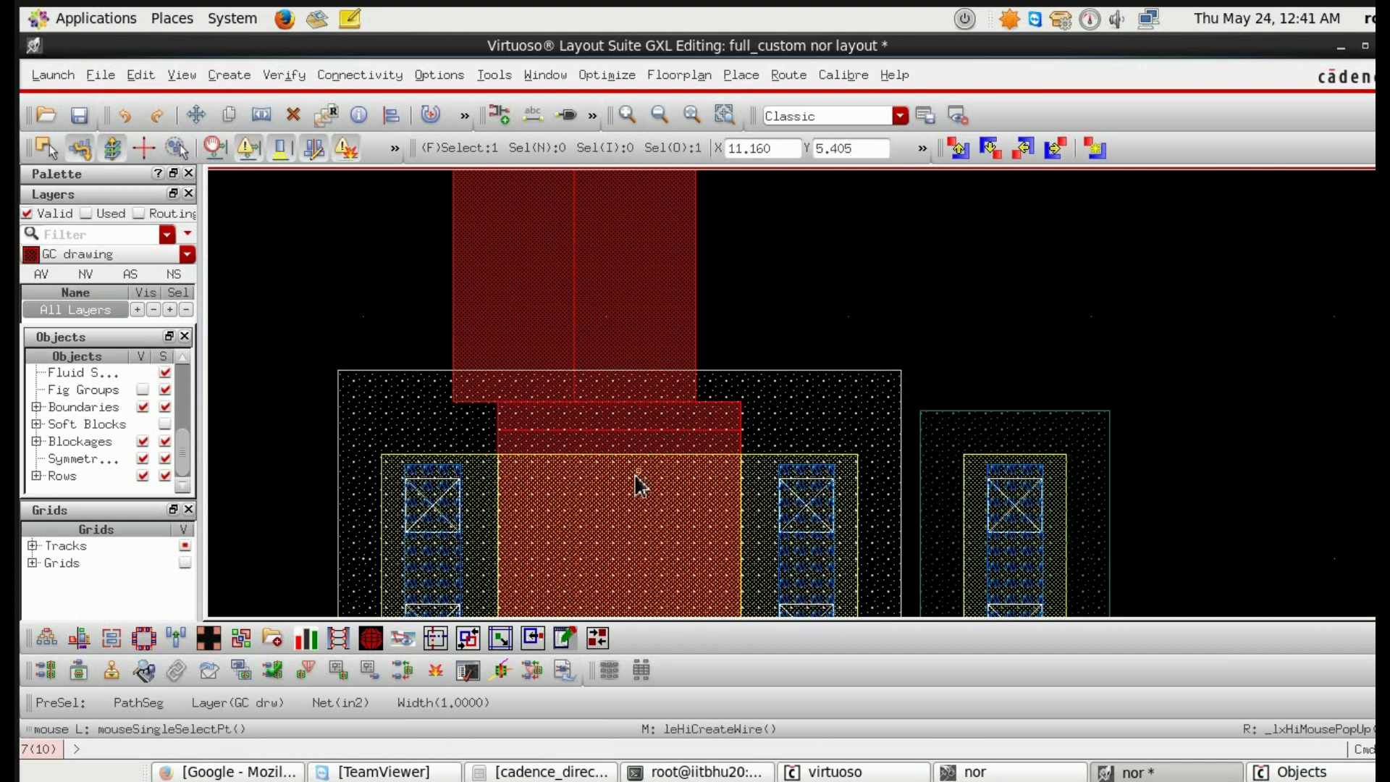
Step: Reposition the cell boundary twice and fit the whole layout in view
drag(625, 498, 575, 489)
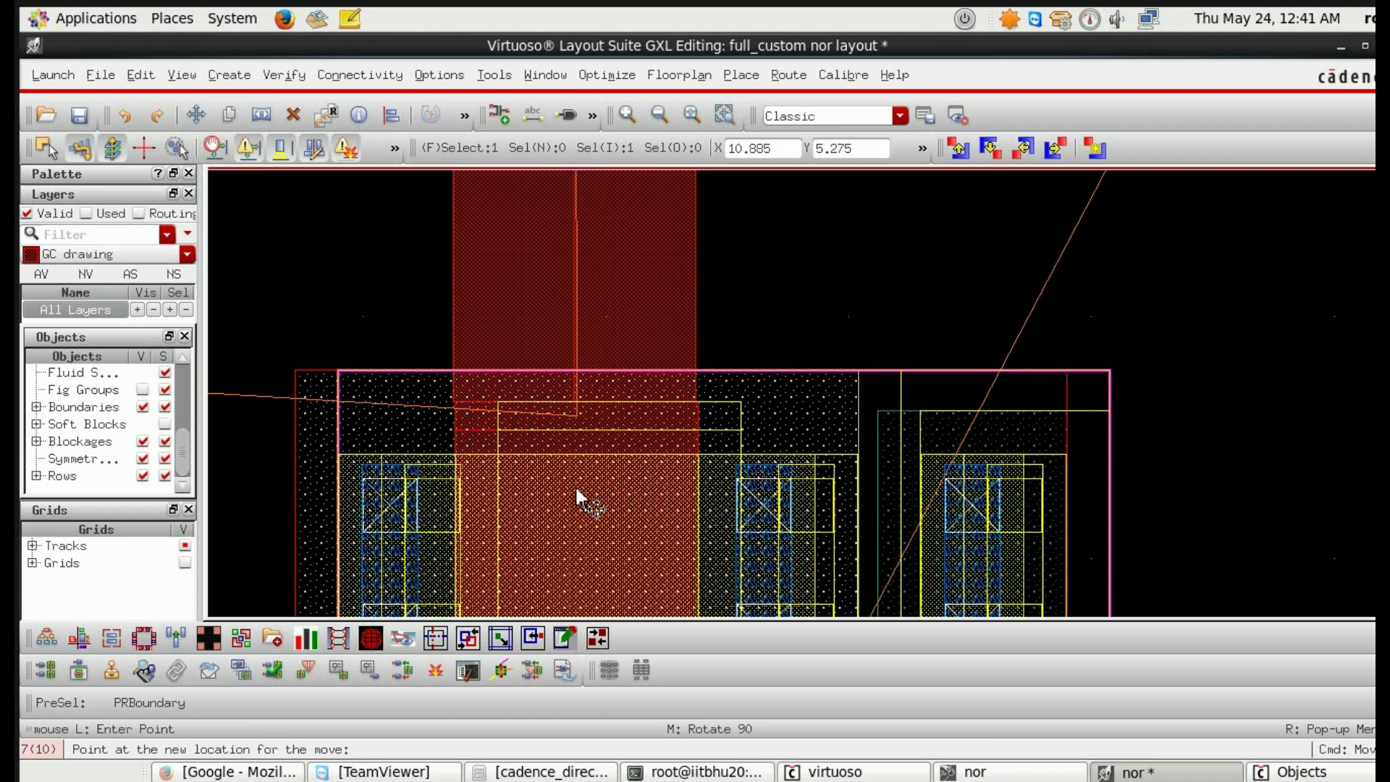
click(578, 495)
scroll(586, 497, up, 2)
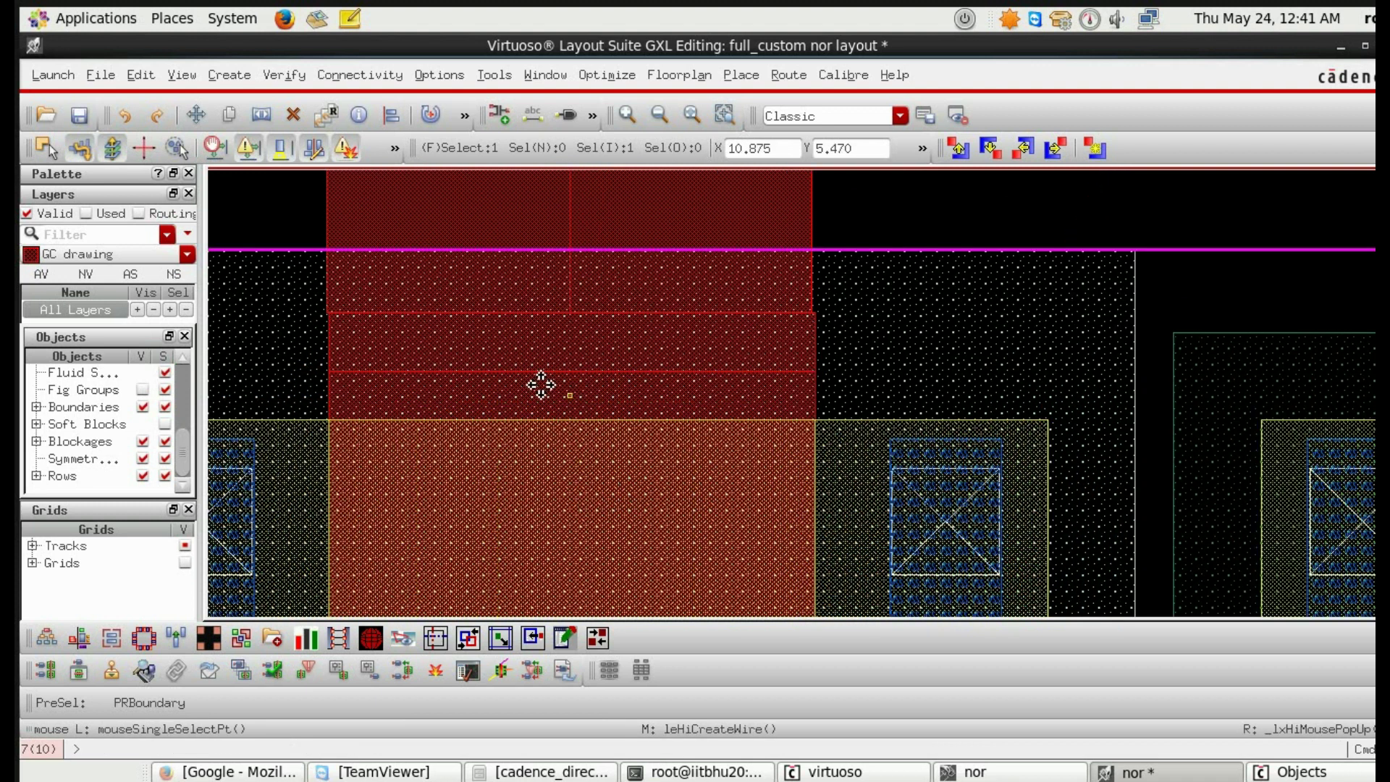
drag(534, 384, 525, 383)
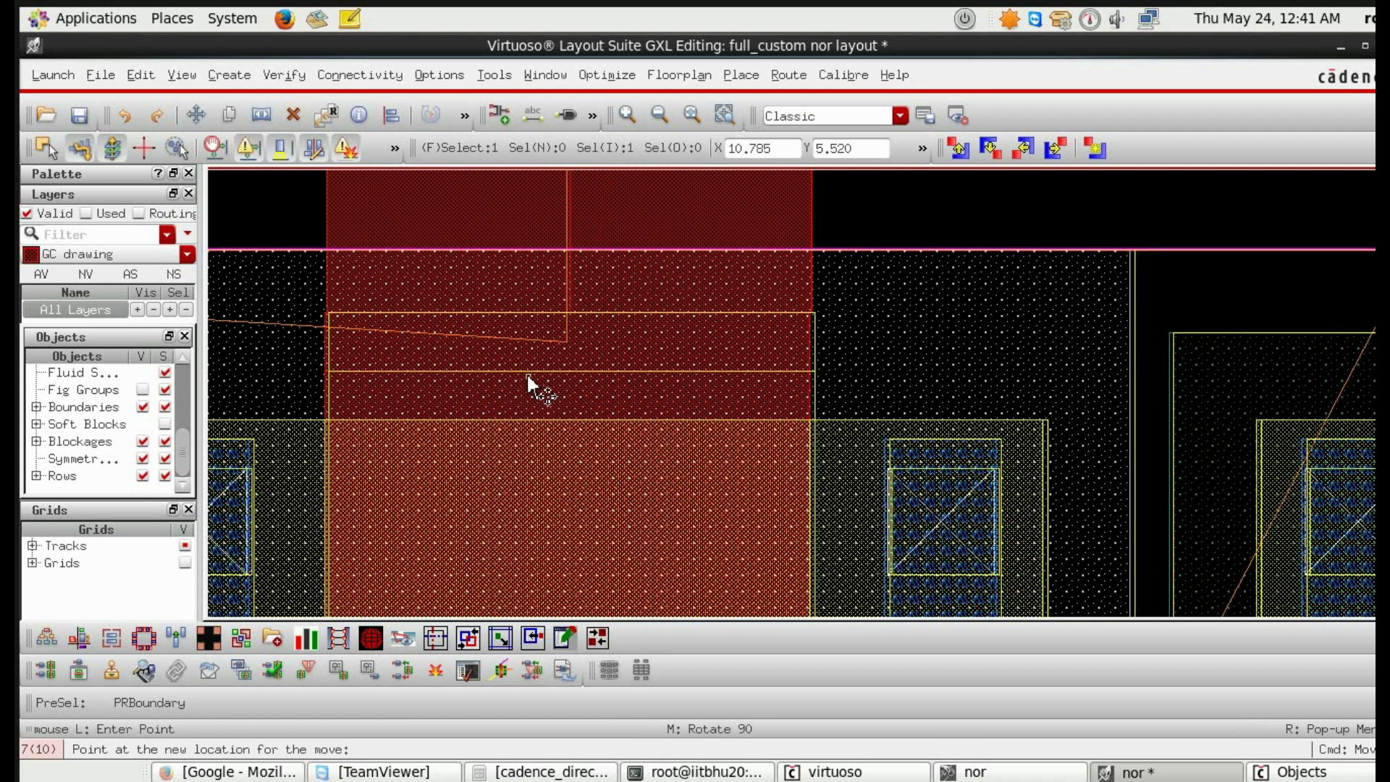
click(529, 384)
key(f)
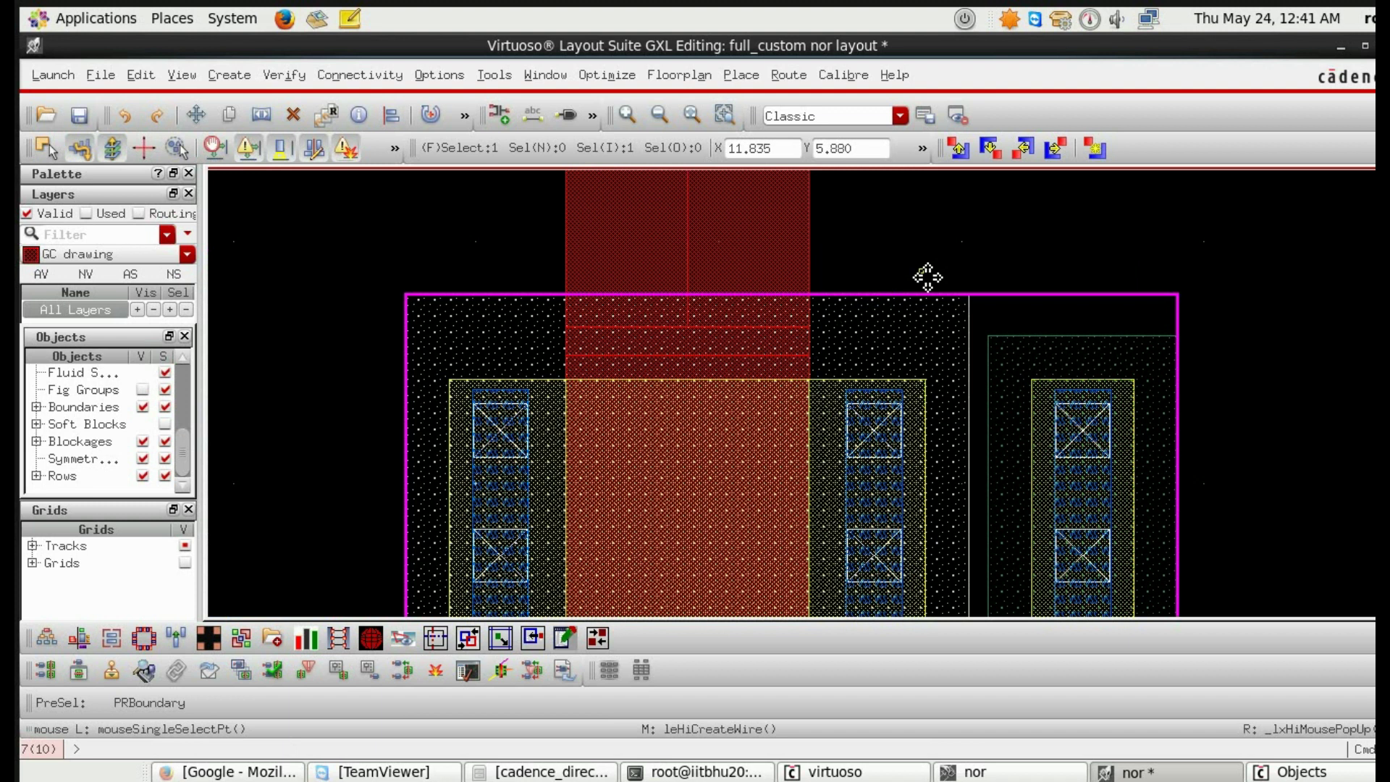
scroll(617, 364, up, 5)
key(Left)
key(Left)
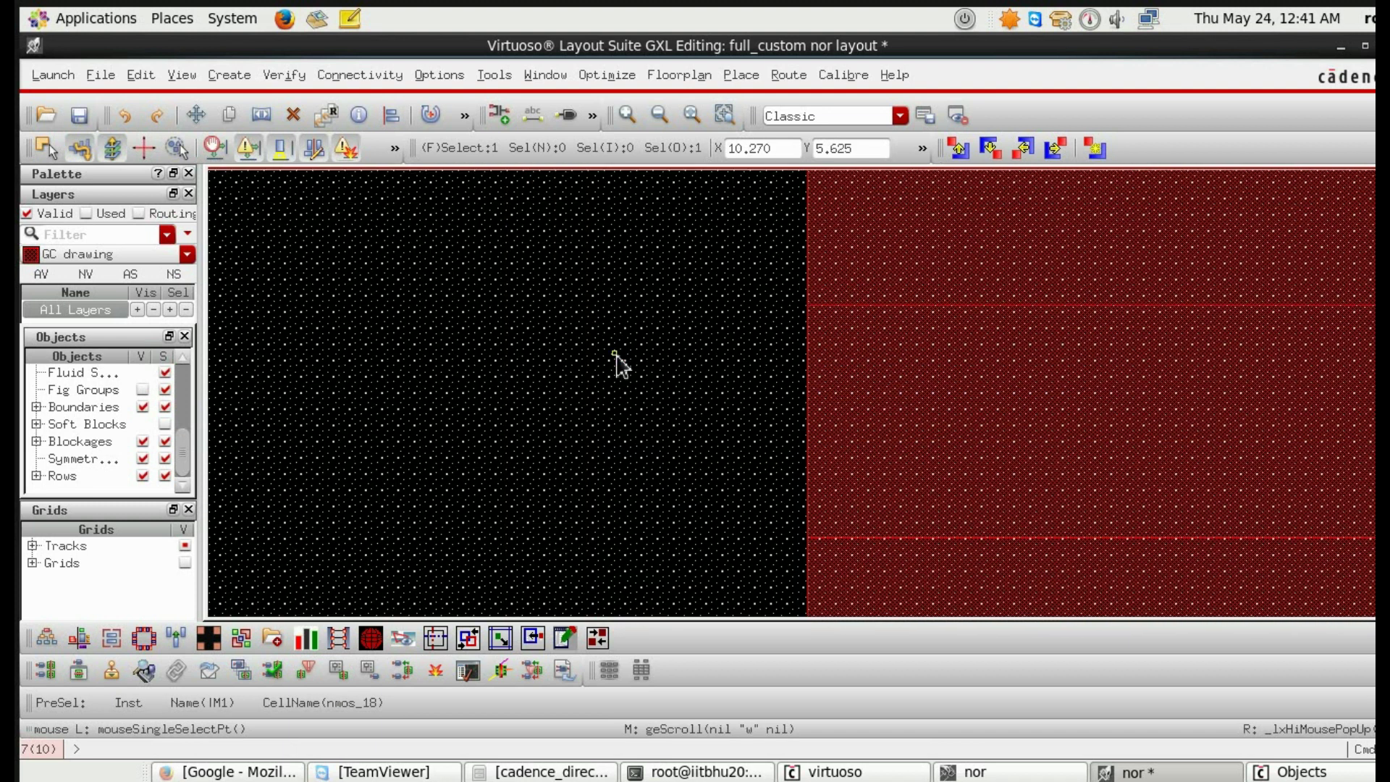
scroll(821, 346, up, 2)
scroll(825, 345, down, 2)
scroll(826, 345, down, 2)
scroll(825, 346, down, 2)
Step: Draw two M1 wires from the pMOS contacts up to the vdd rail
click(1030, 341)
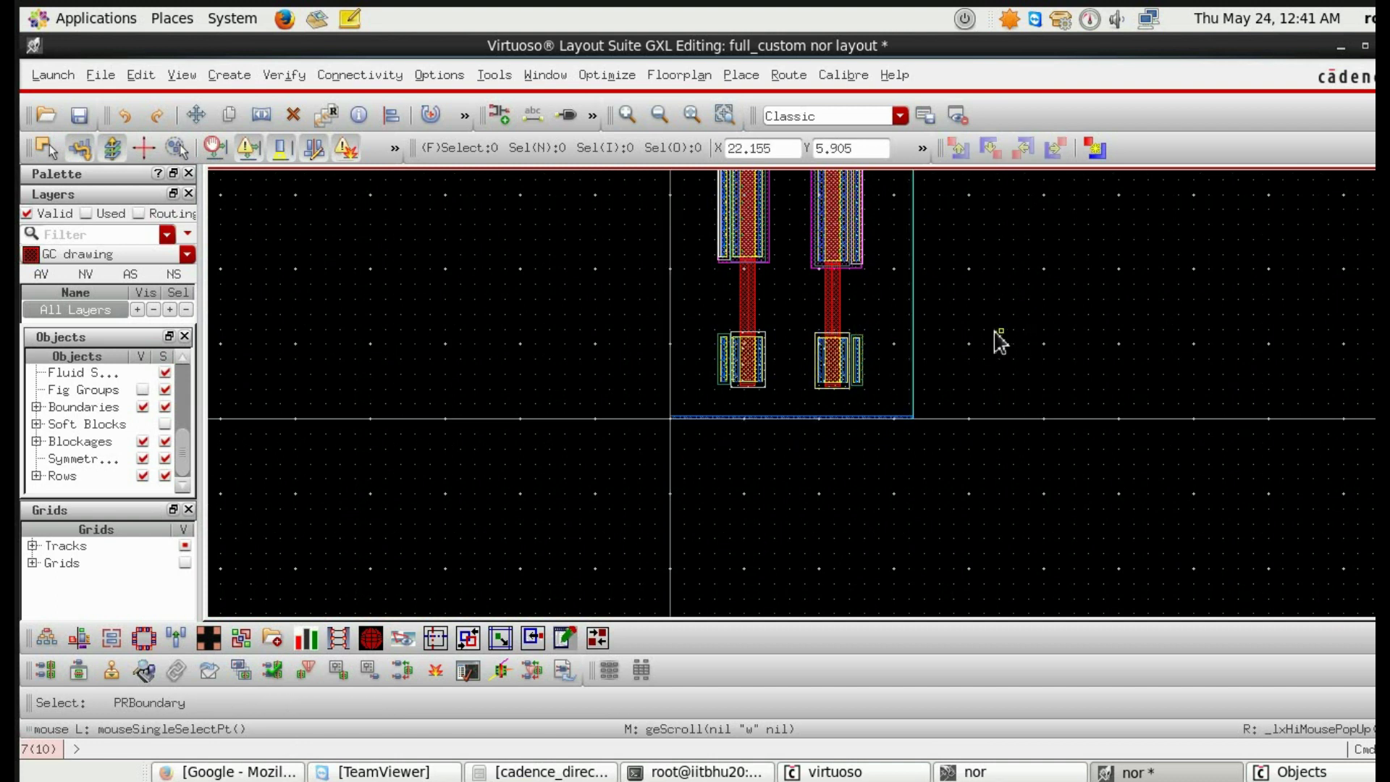
key(Up)
key(Up)
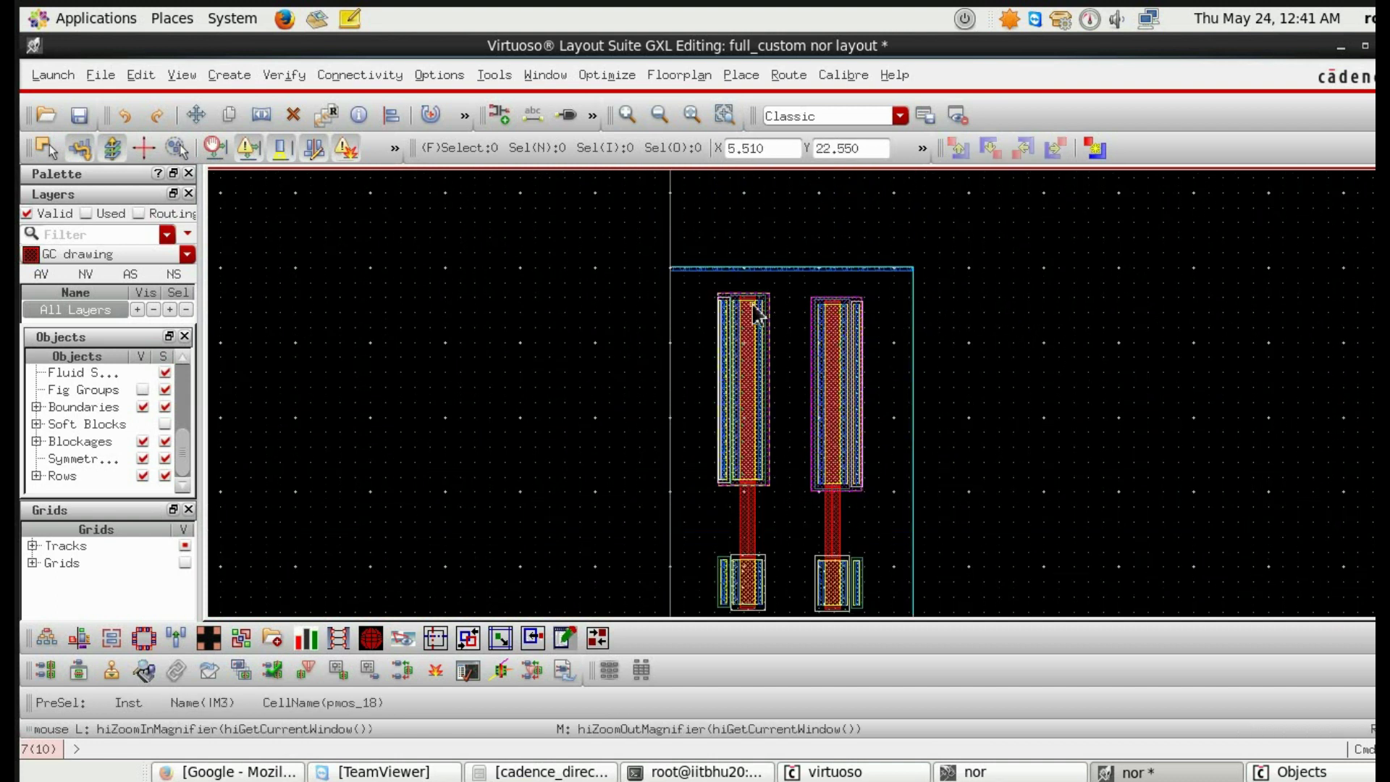
key(p)
scroll(739, 310, up, 3)
scroll(739, 310, up, 3)
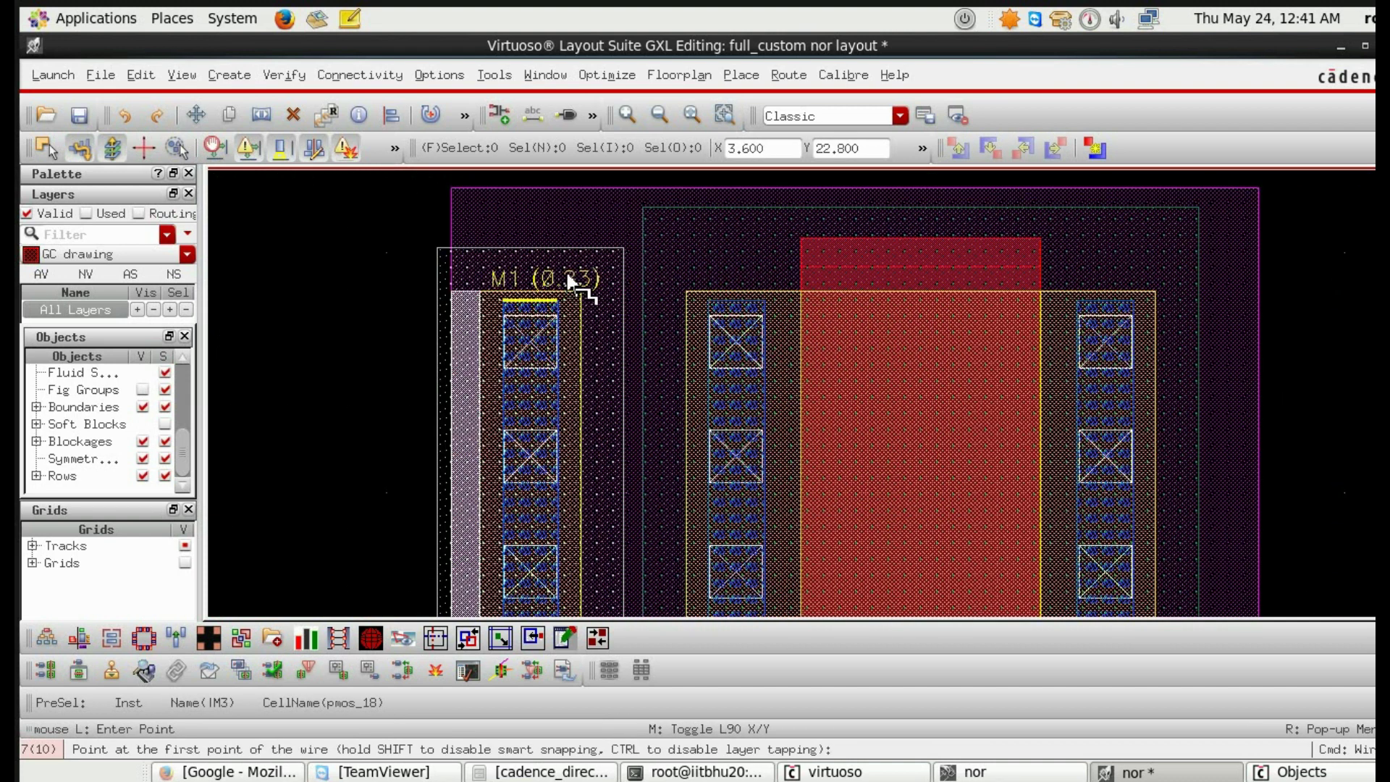
click(567, 265)
key(Up)
key(Up)
key(Up)
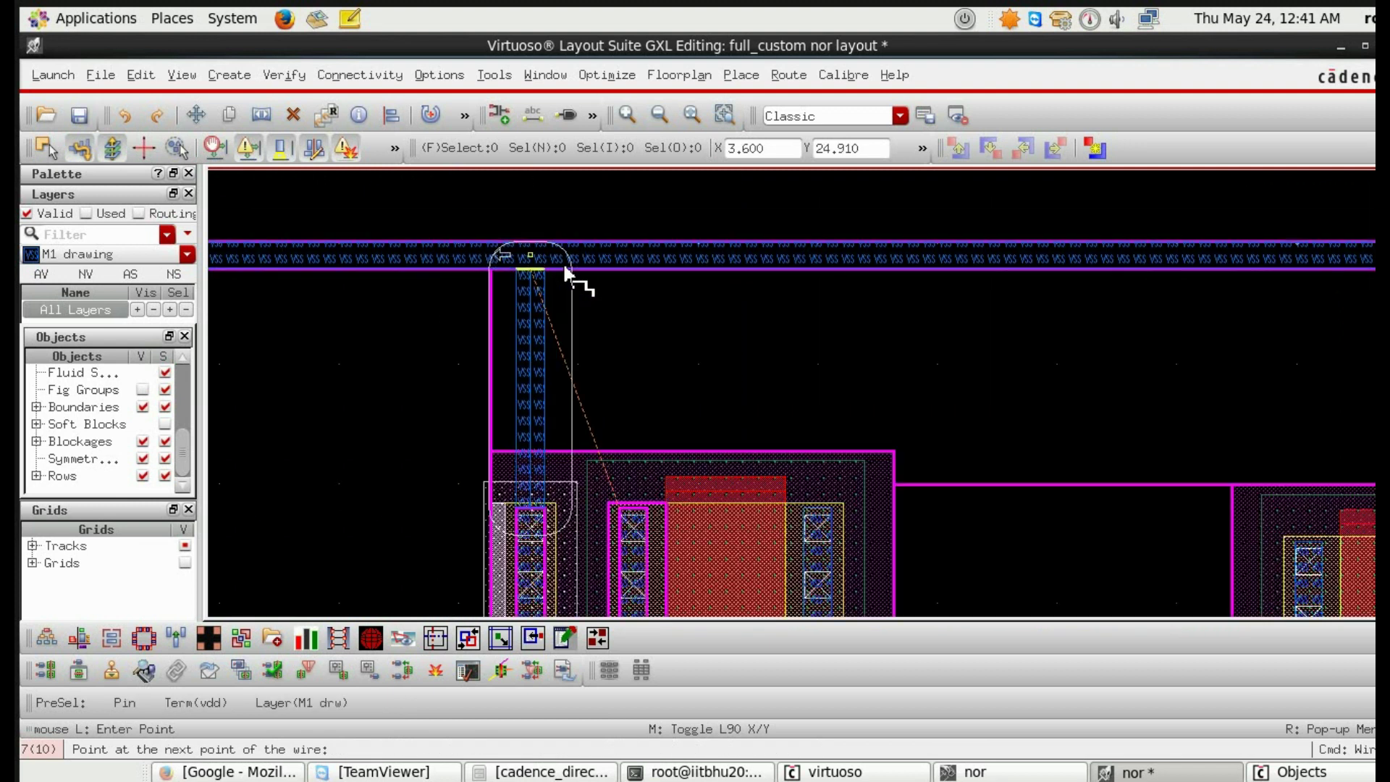
double_click(559, 281)
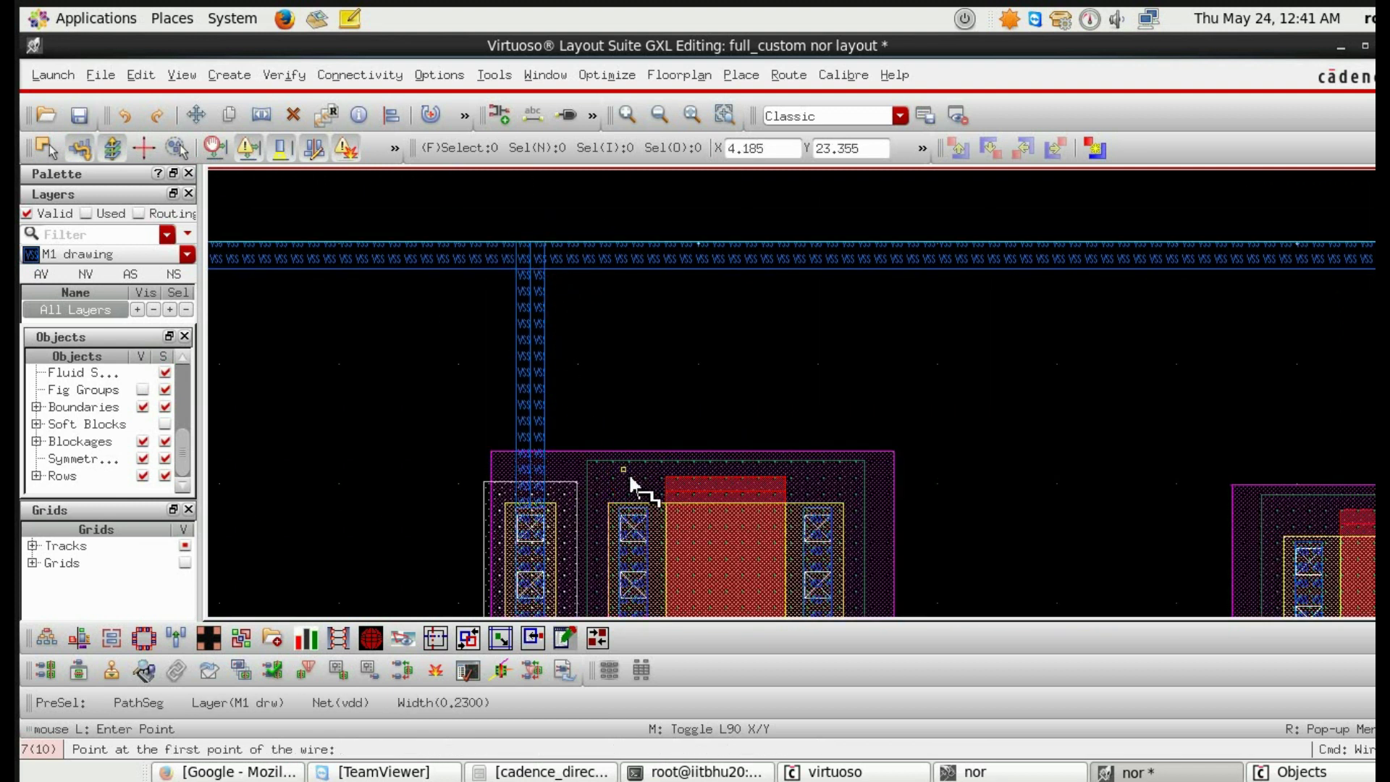
click(641, 519)
double_click(635, 276)
scroll(768, 435, down, 3)
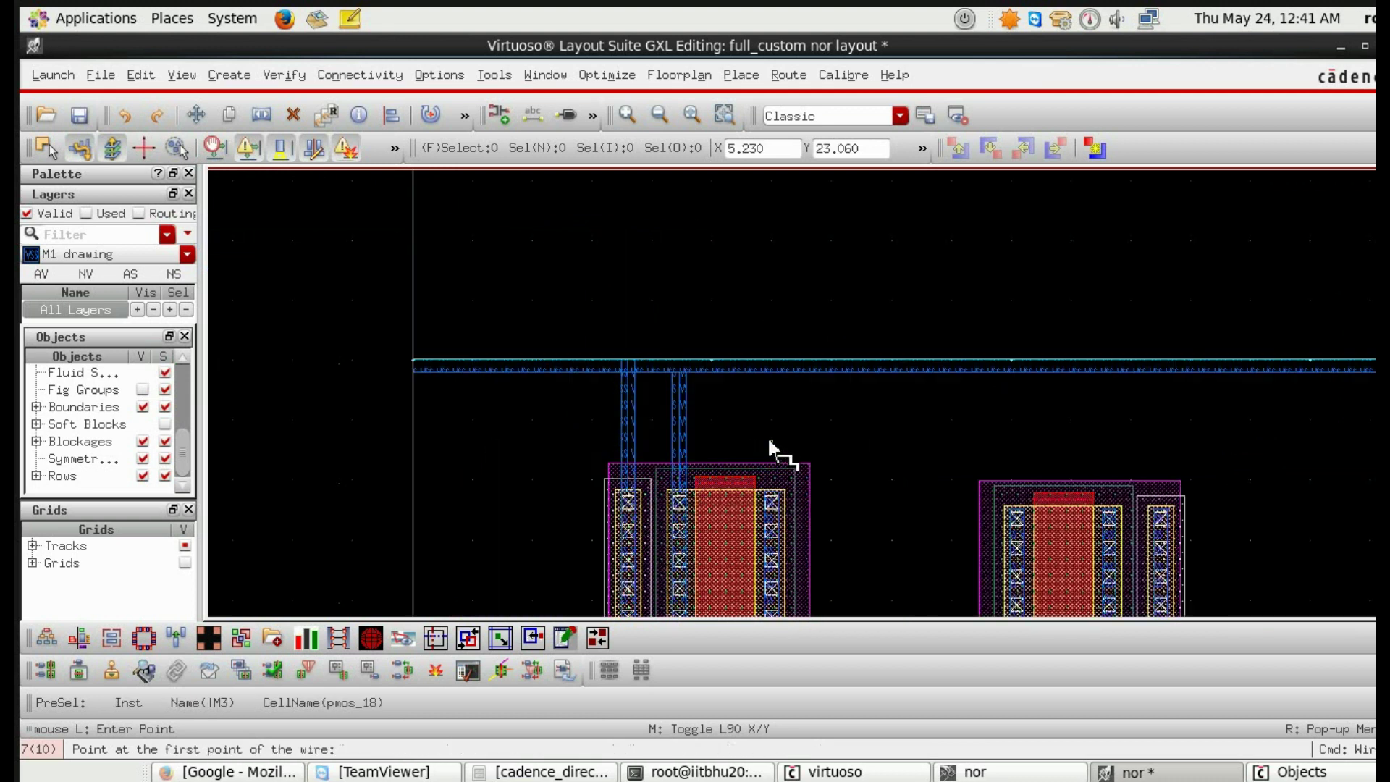
scroll(695, 446, down, 3)
scroll(587, 467, up, 2)
scroll(587, 468, up, 3)
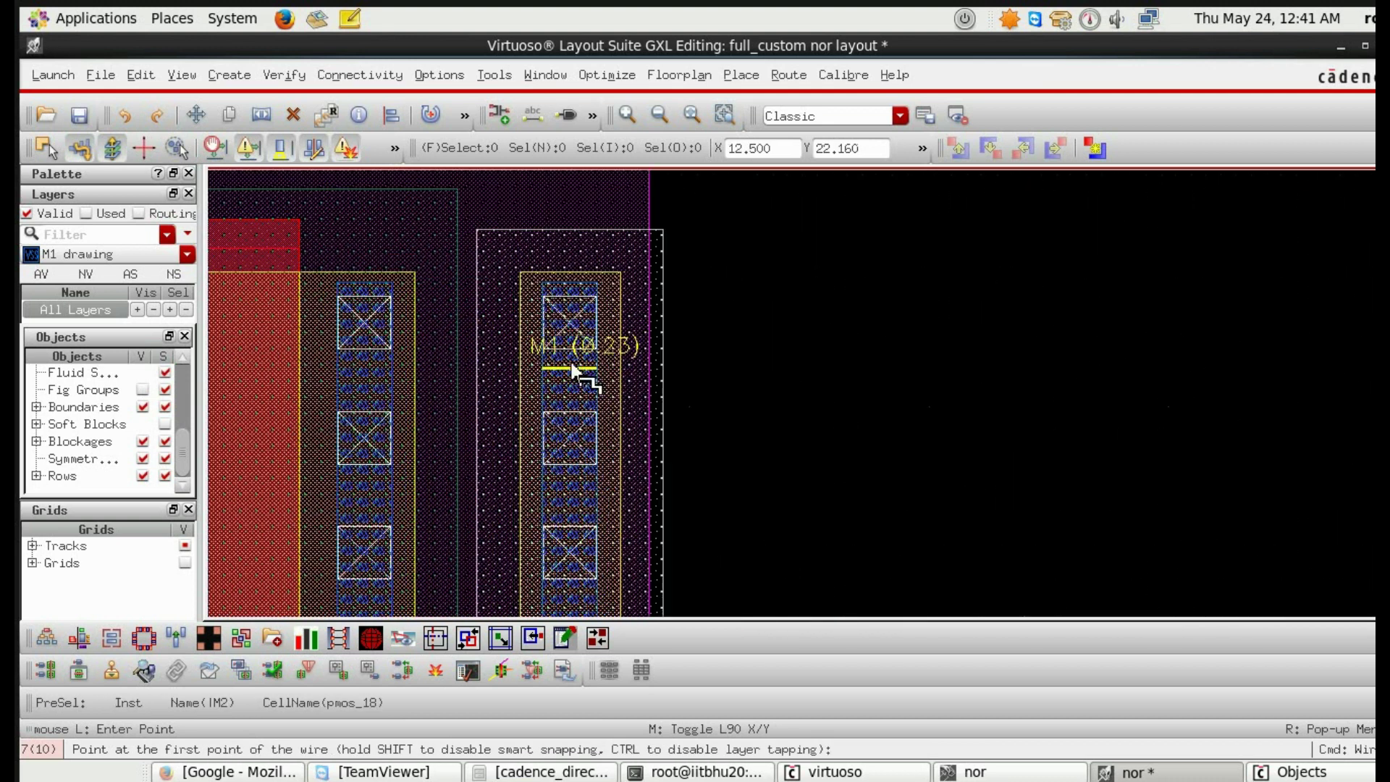
scroll(580, 328, up, 2)
scroll(596, 511, up, 2)
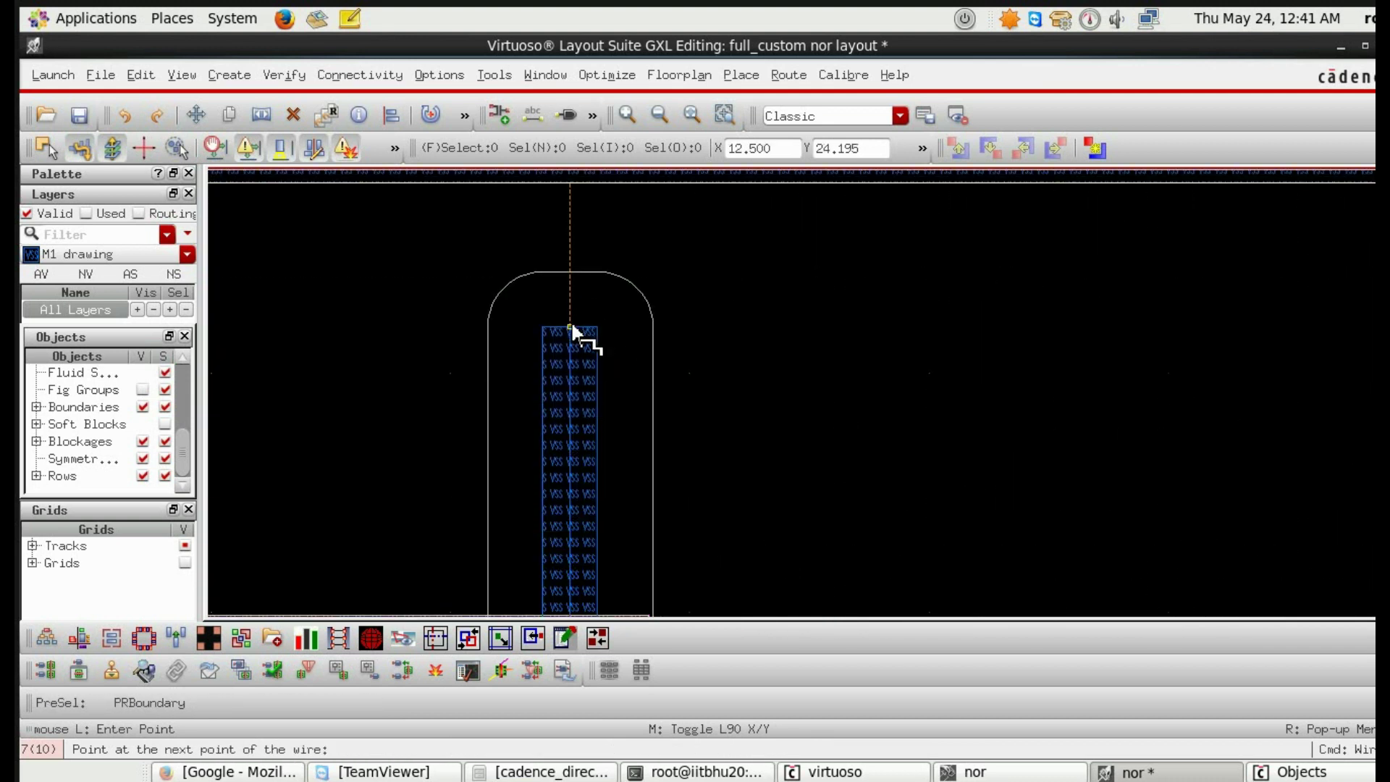
scroll(570, 321, up, 2)
scroll(582, 370, down, 3)
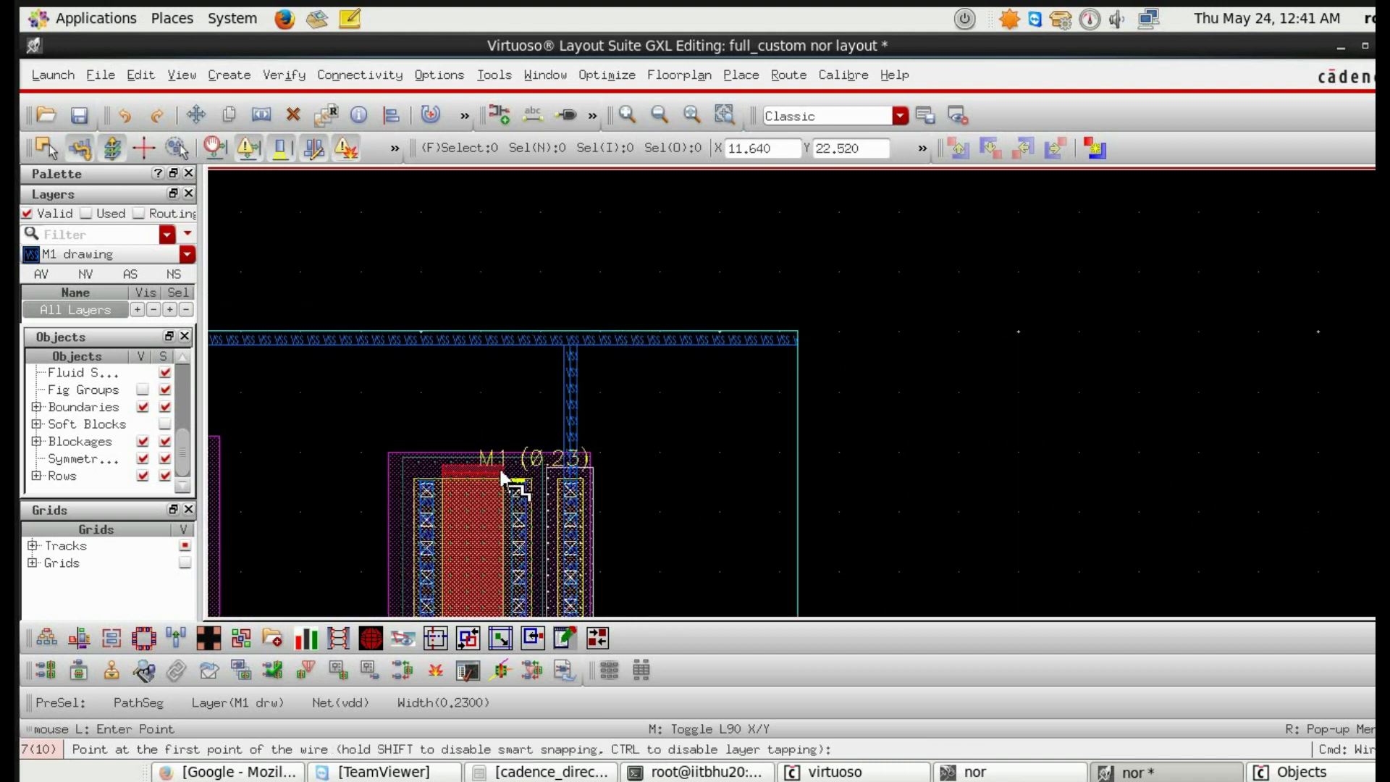
scroll(532, 497, down, 2)
scroll(533, 489, down, 2)
scroll(486, 475, down, 2)
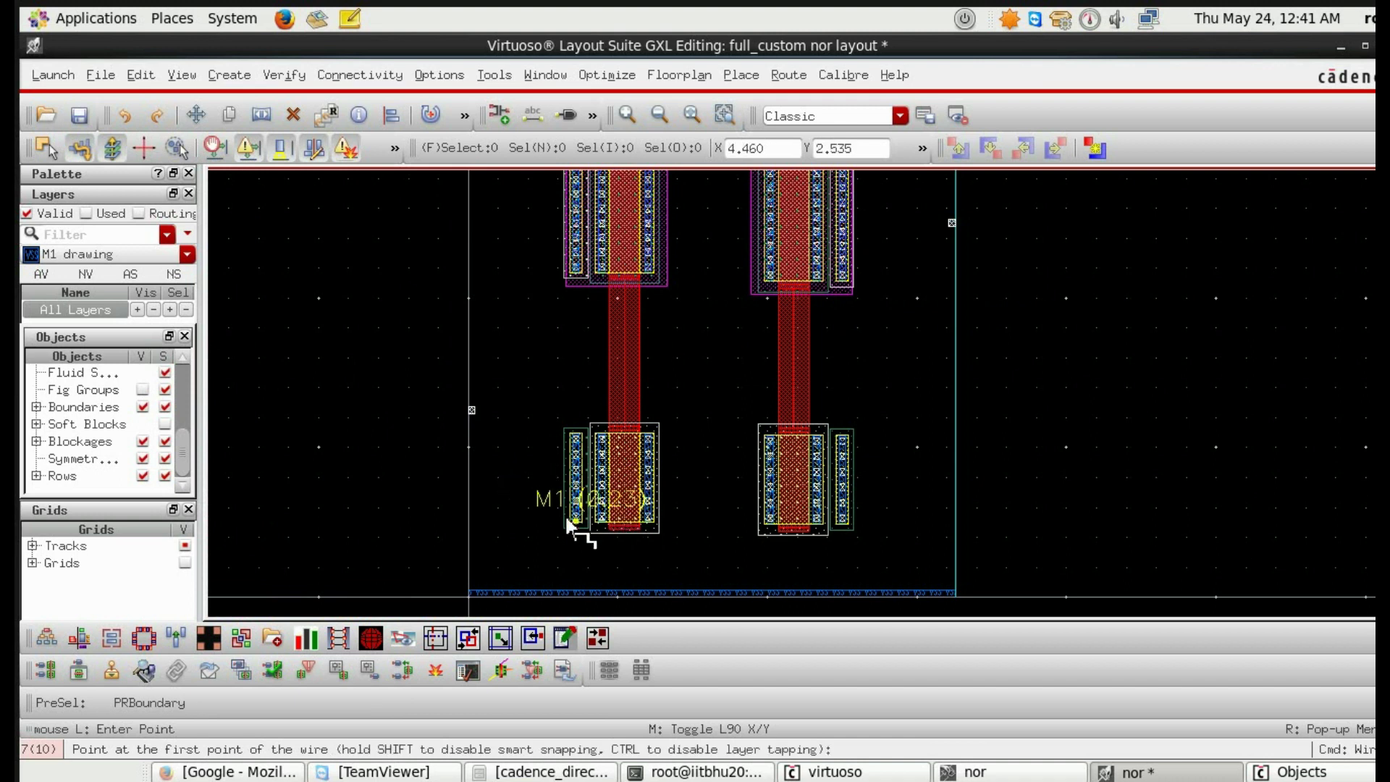
scroll(587, 533, up, 4)
Step: Draw four M1 wires from the nMOS contacts down to the gnd rail
click(596, 581)
scroll(590, 587, down, 4)
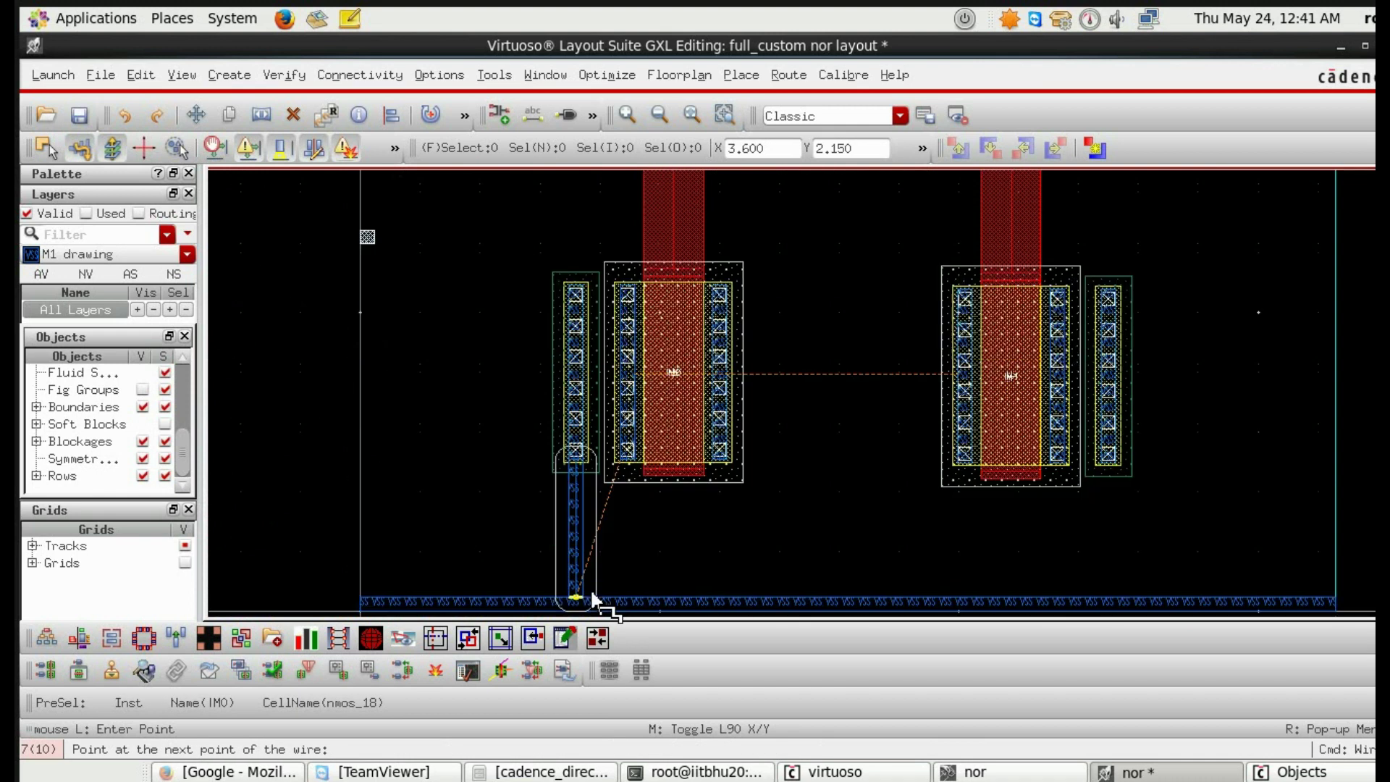
double_click(592, 600)
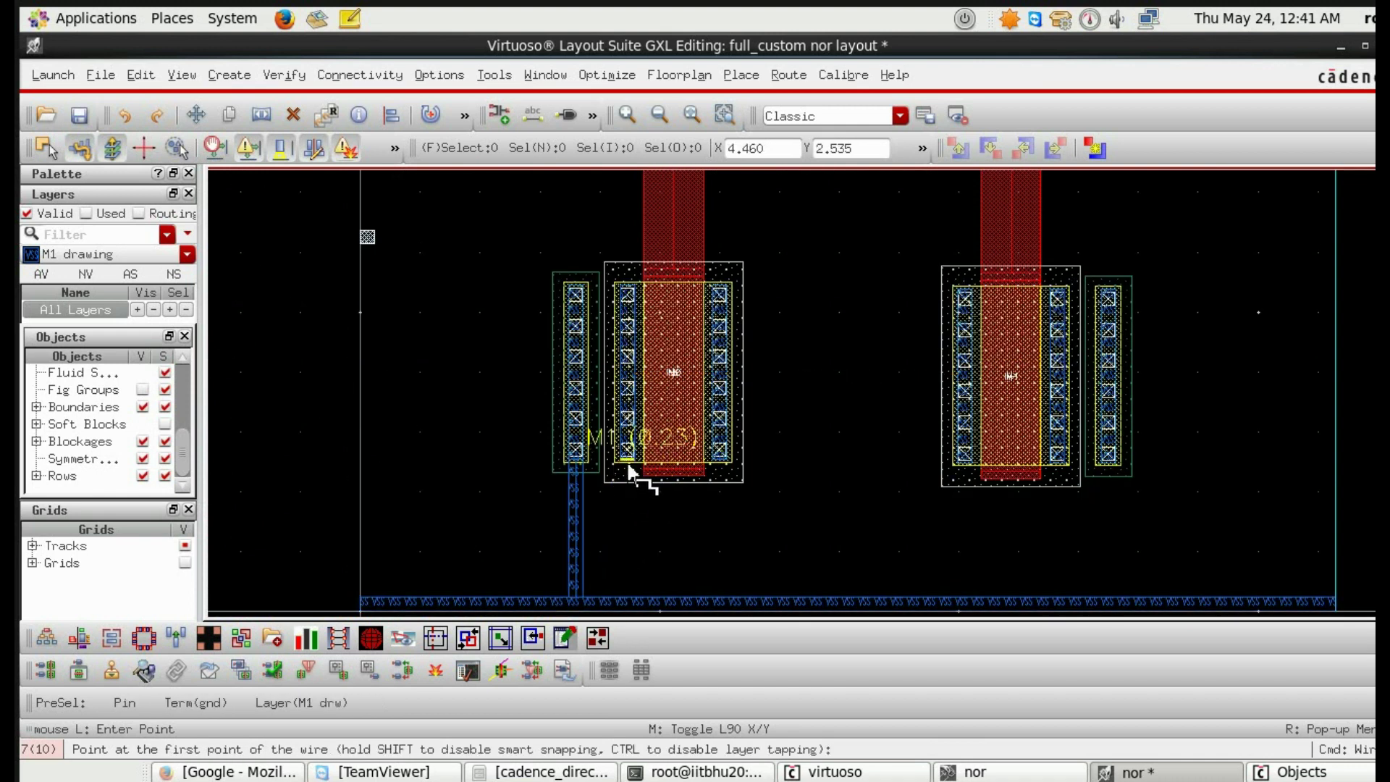
click(637, 466)
double_click(730, 582)
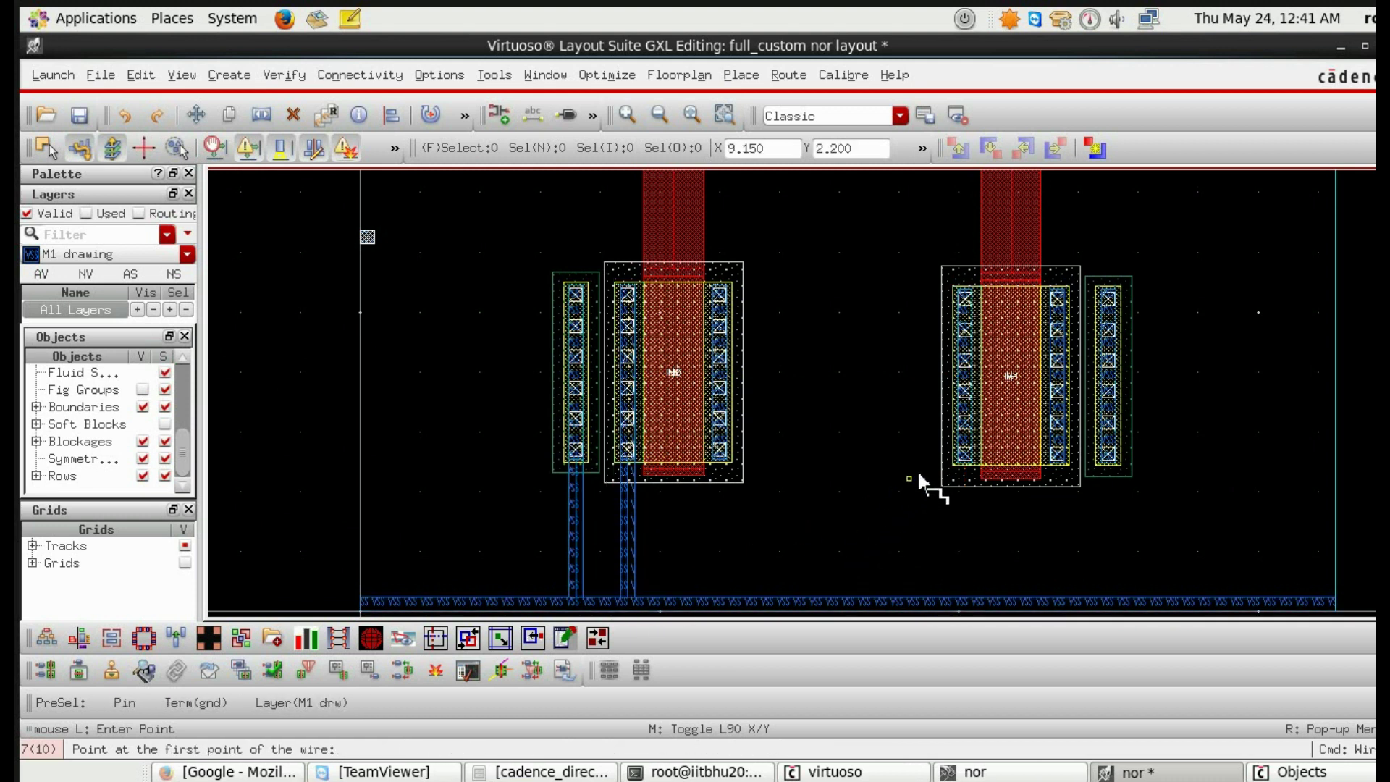
click(965, 472)
double_click(981, 595)
click(1109, 467)
double_click(1100, 600)
key(f)
scroll(830, 444, down, 1)
scroll(736, 422, up, 2)
scroll(738, 326, up, 1)
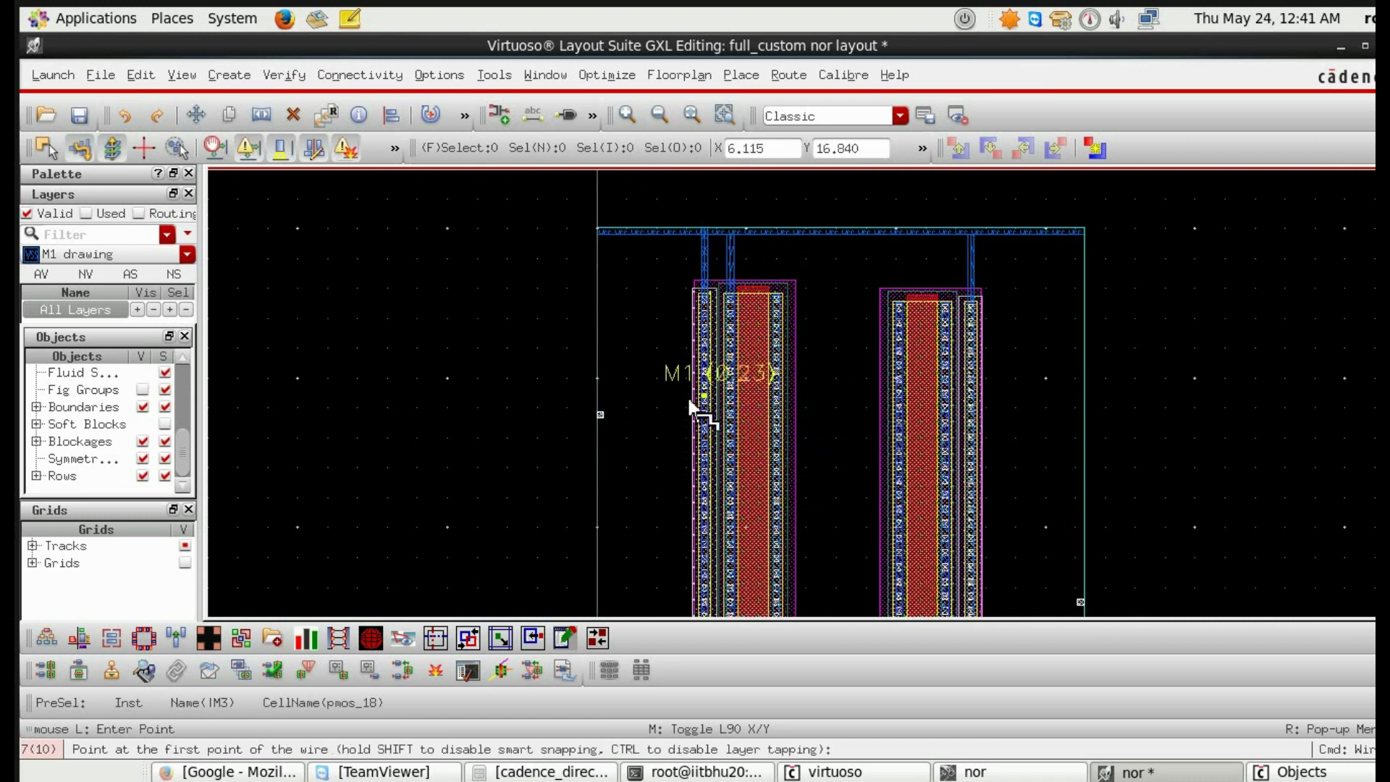
scroll(742, 445, down, 1)
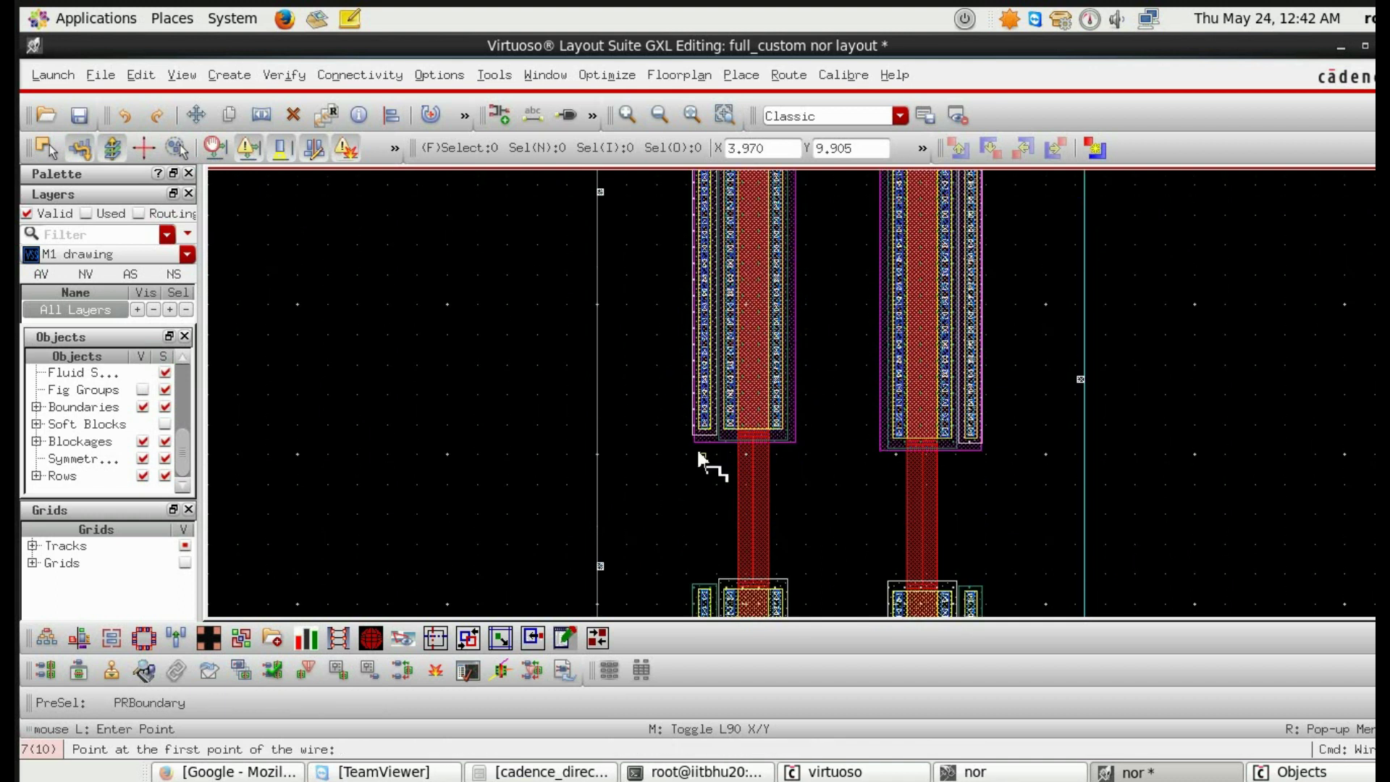
Step: Cancel the unfinished wire and drop the input pin lower on the left boundary
key(Escape)
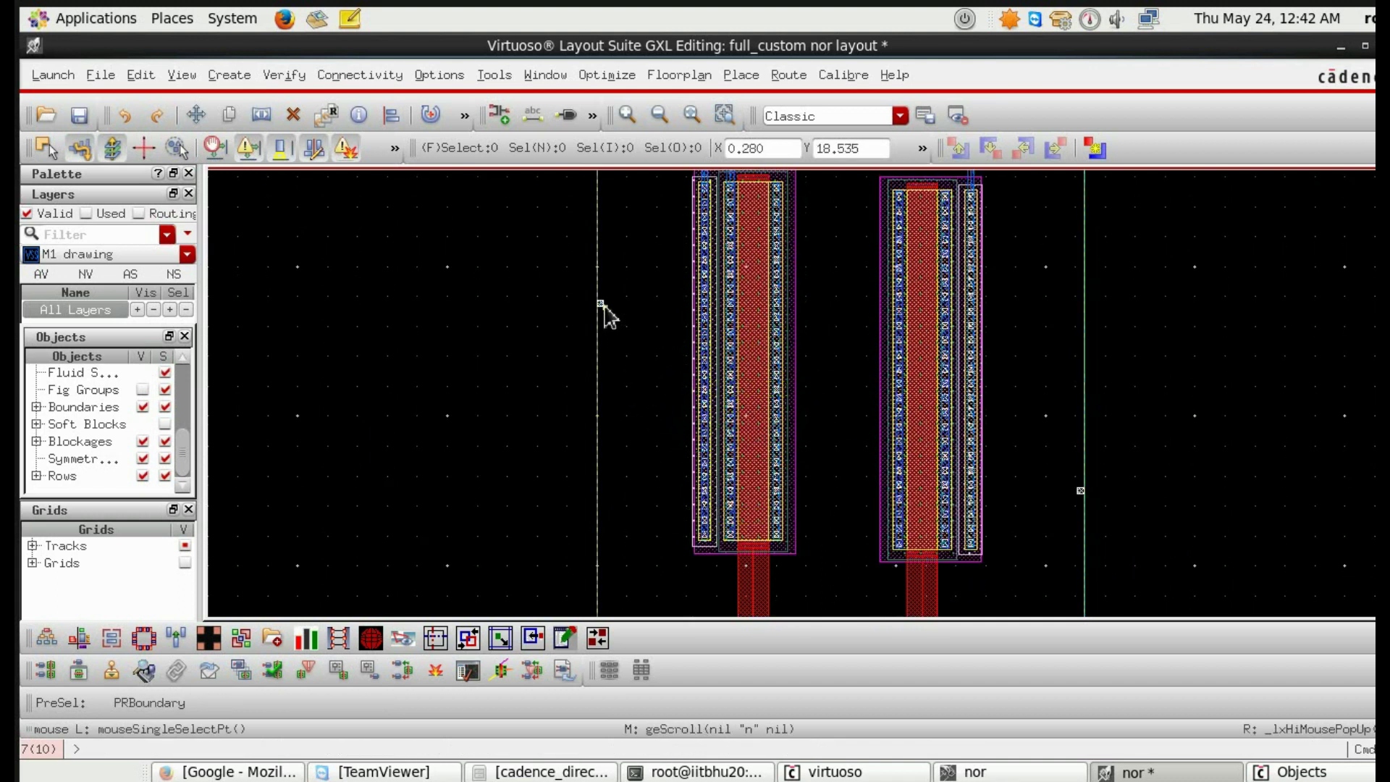
click(604, 313)
key(m)
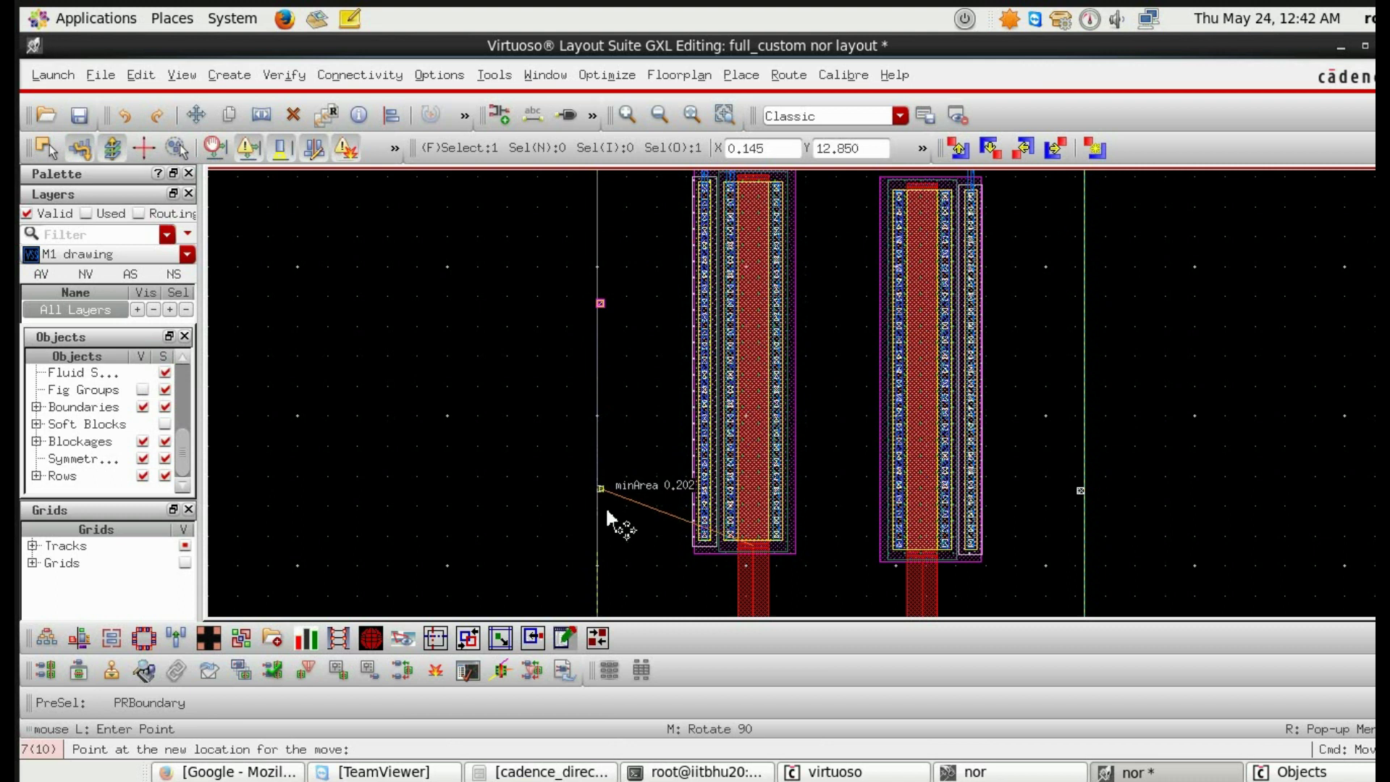
scroll(609, 511, down, 1)
scroll(604, 496, down, 1)
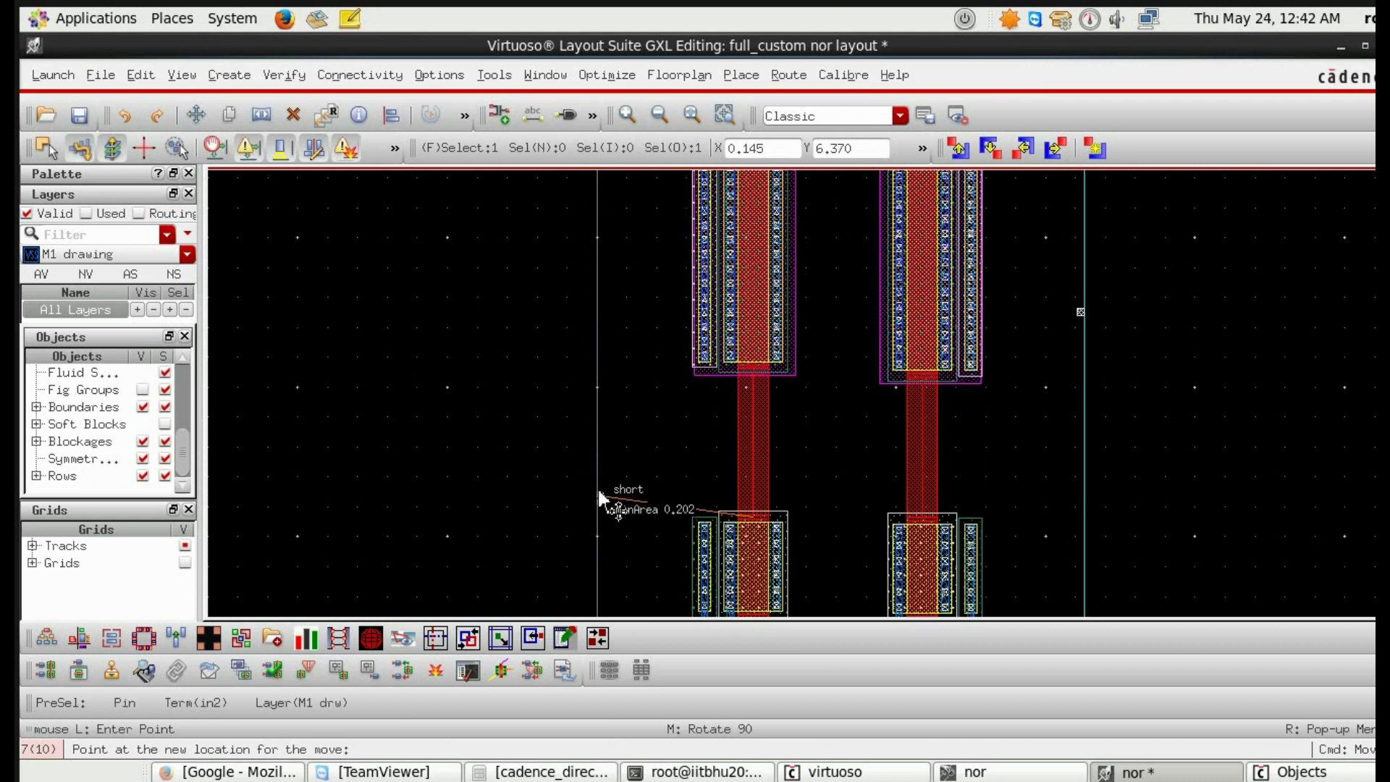
click(601, 440)
scroll(630, 446, right, 1)
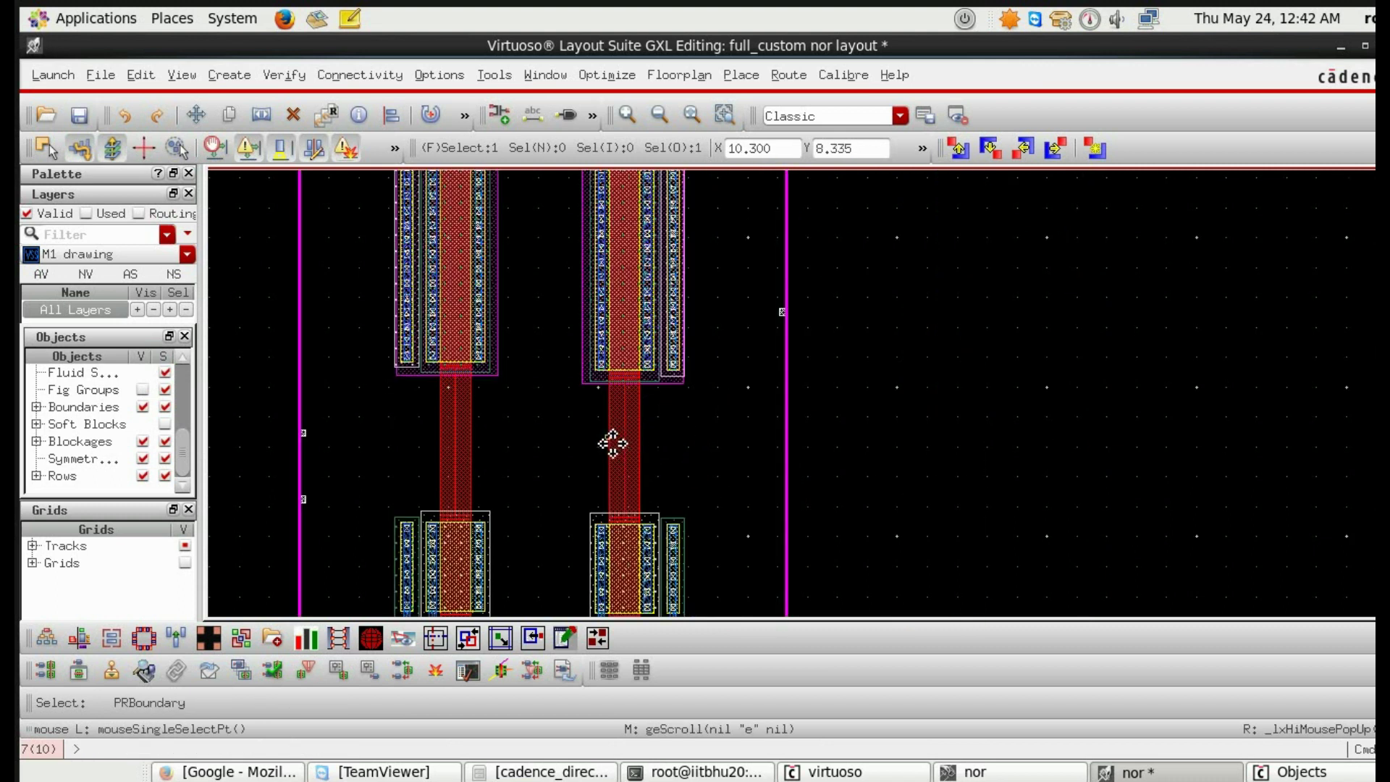
scroll(326, 446, up, 1)
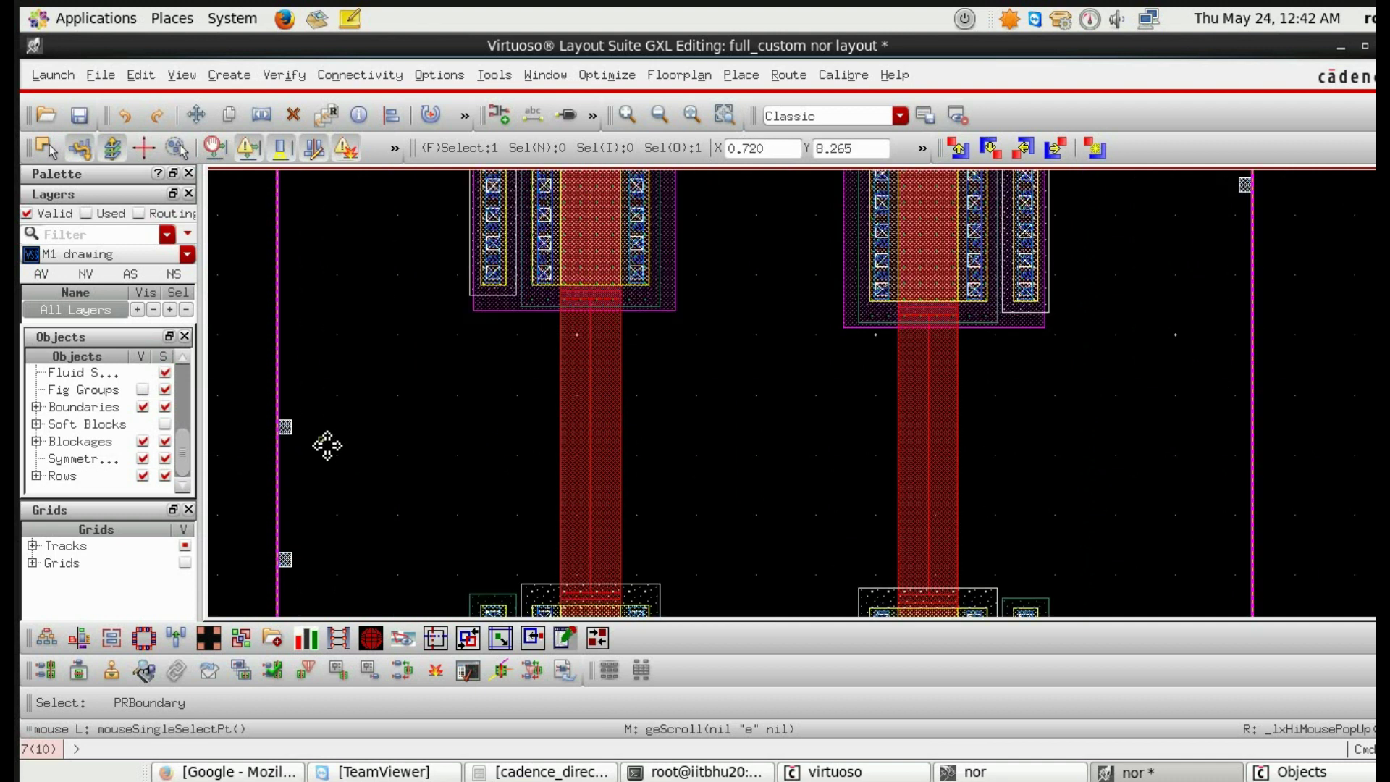
Step: Route an M1 wire from in1 with a via down to poly, ending on the left gate
key(p)
scroll(326, 435, up, 1)
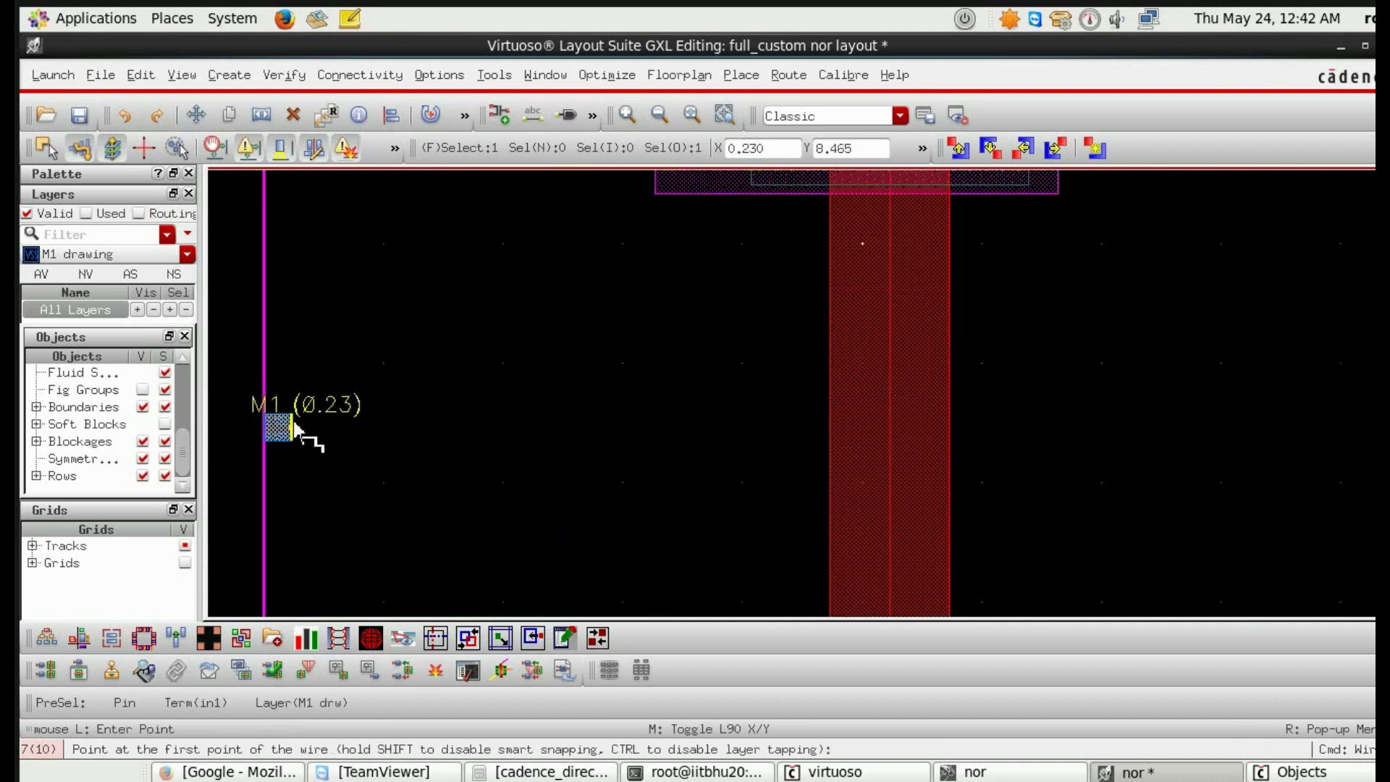
scroll(309, 440, up, 1)
click(298, 435)
scroll(464, 412, down, 1)
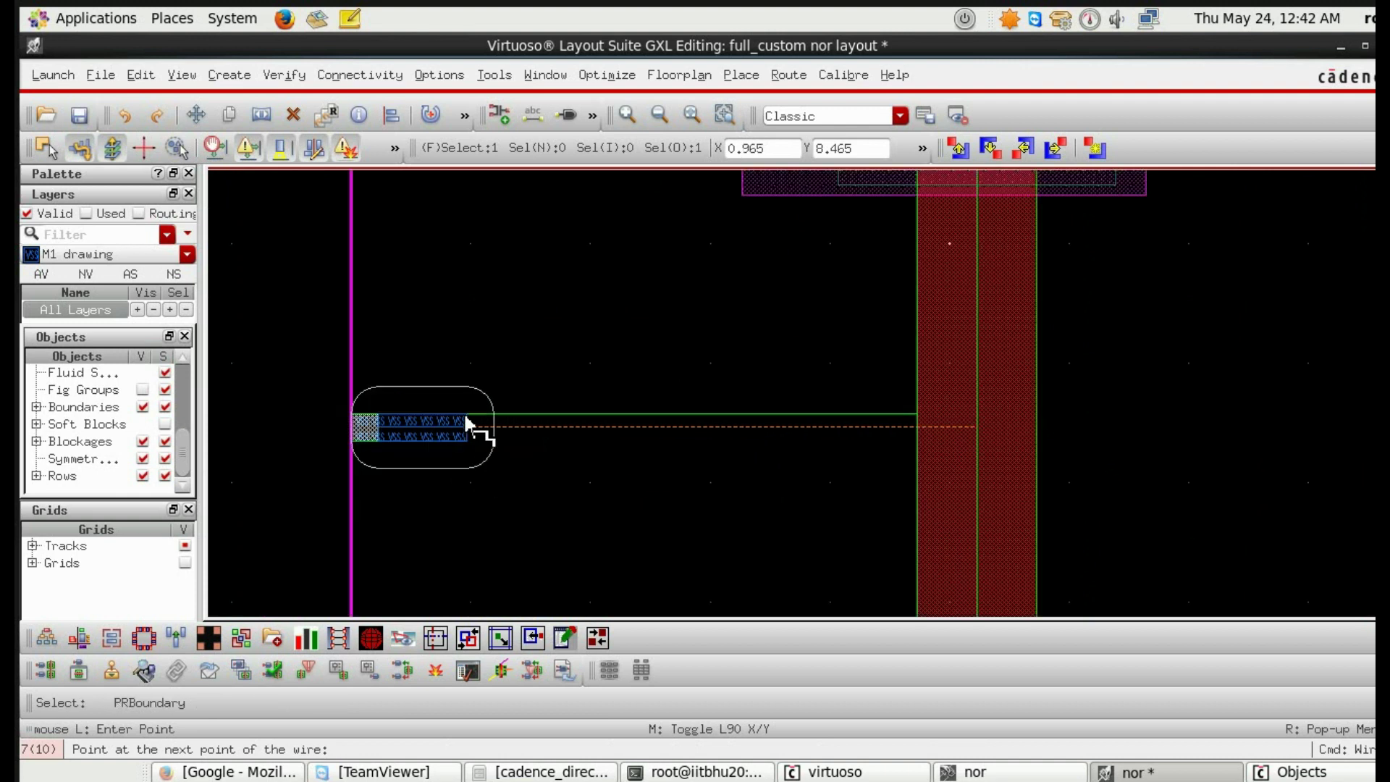
right_click(548, 422)
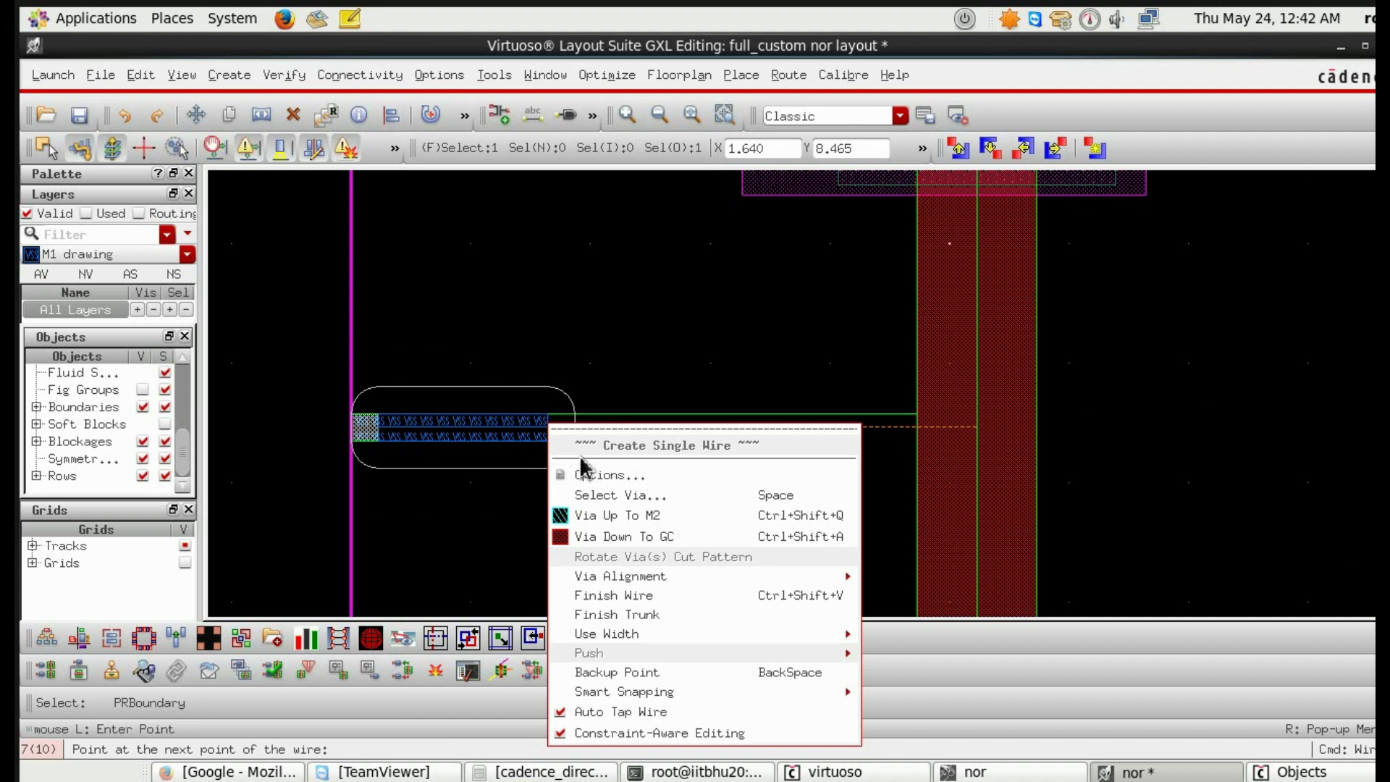
click(619, 535)
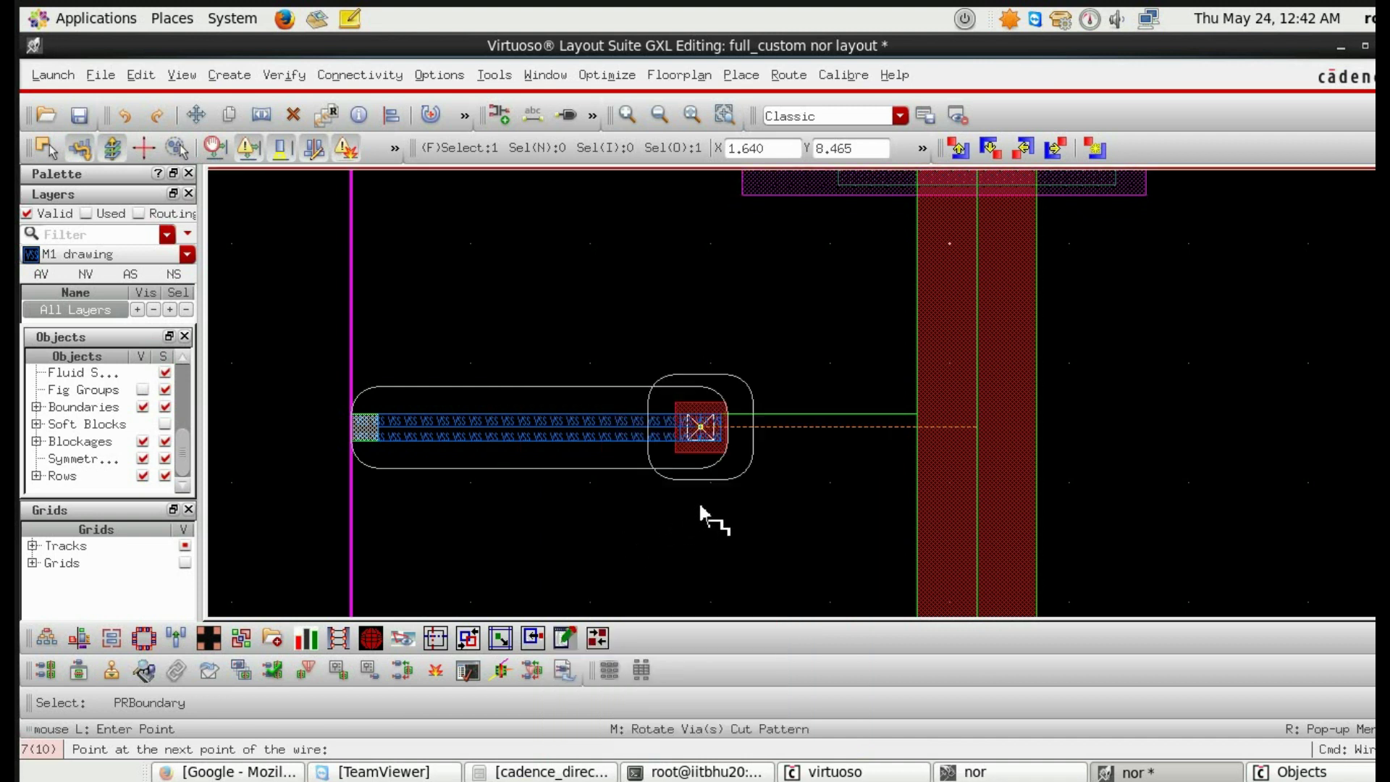
click(696, 497)
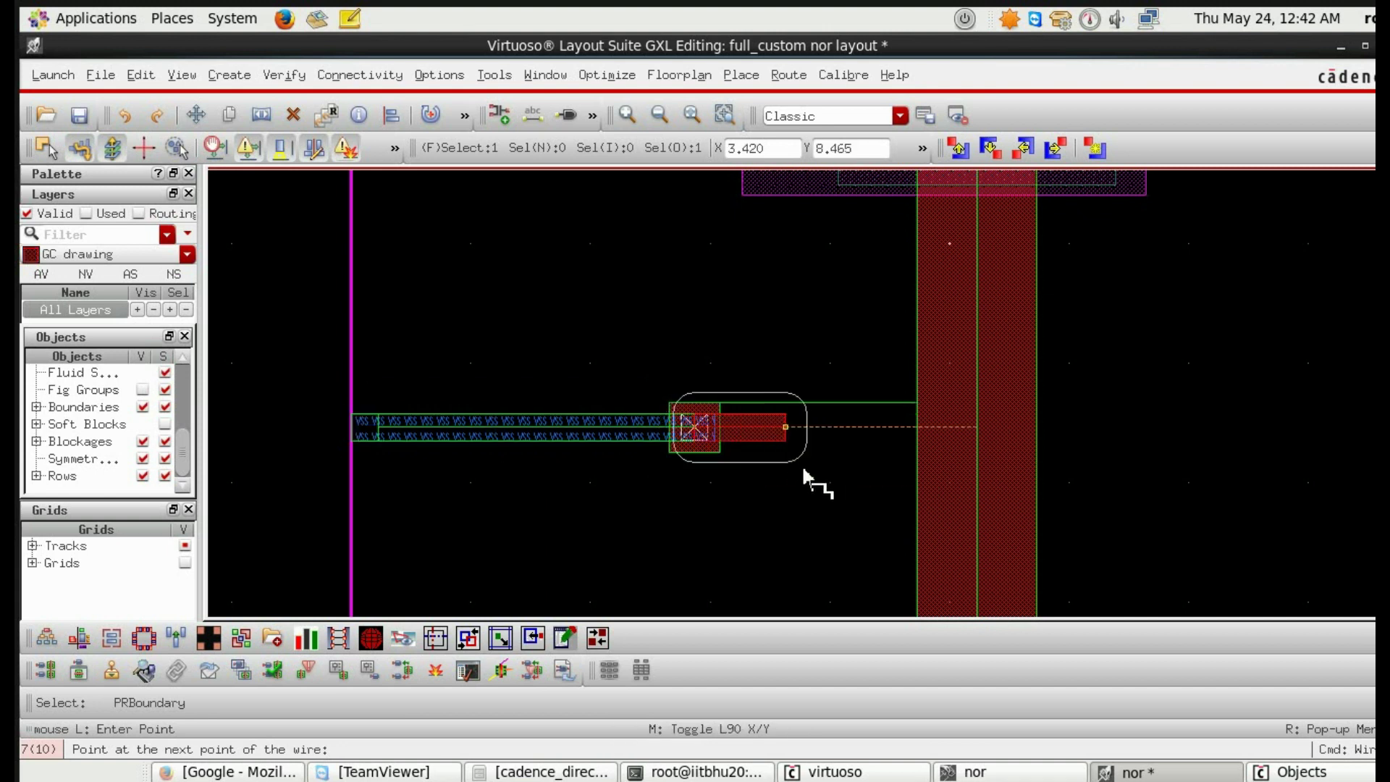
double_click(902, 435)
key(shift+z)
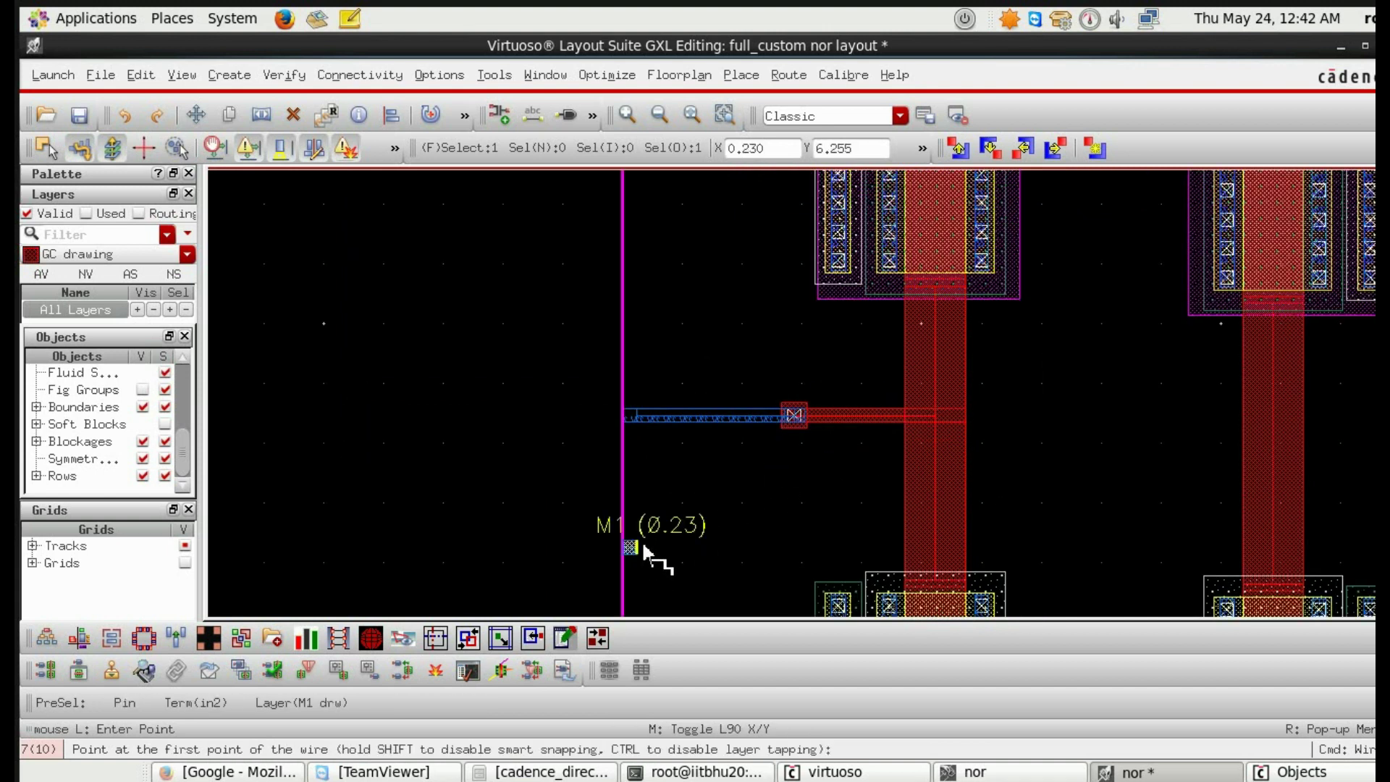
key(Escape)
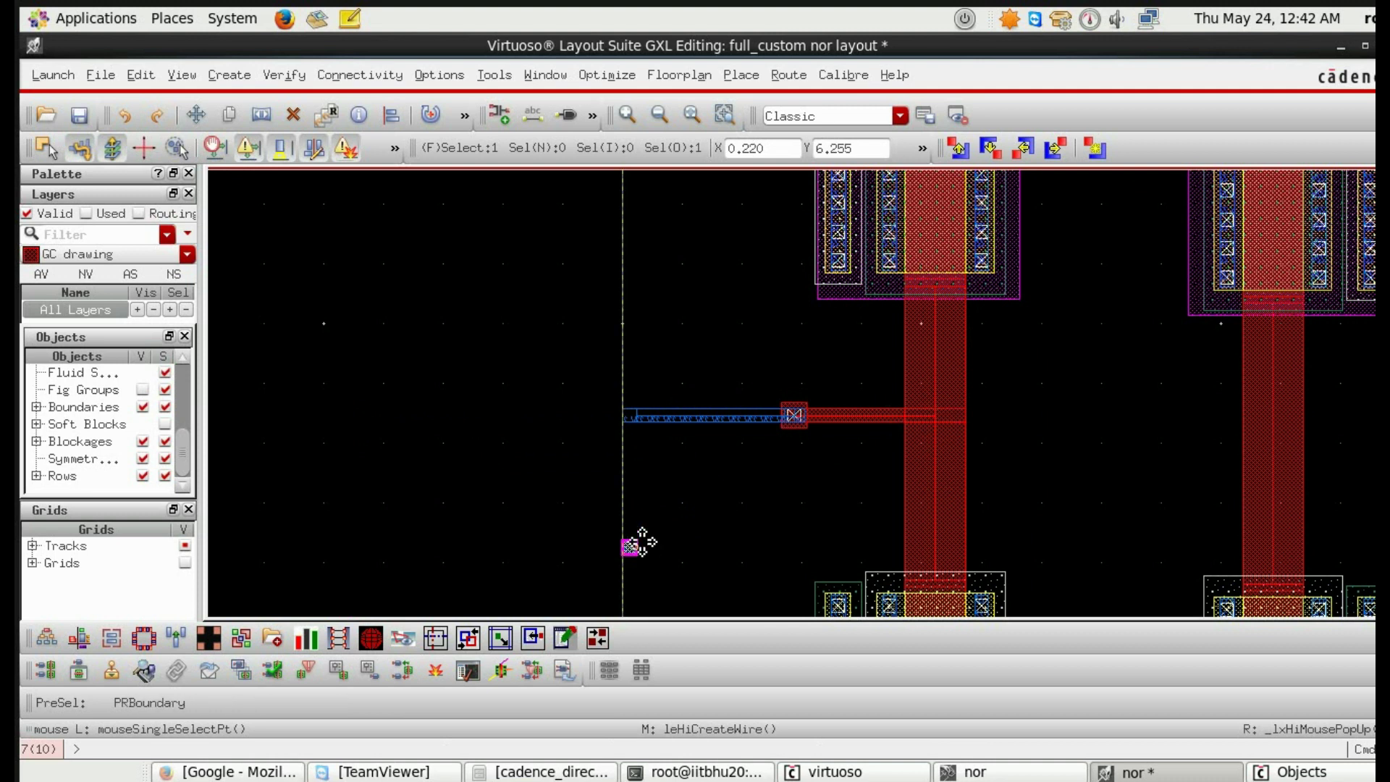
Step: Nudge the in2 pin up and wire it in M1 with a poly via to the right gate
drag(636, 543, 642, 522)
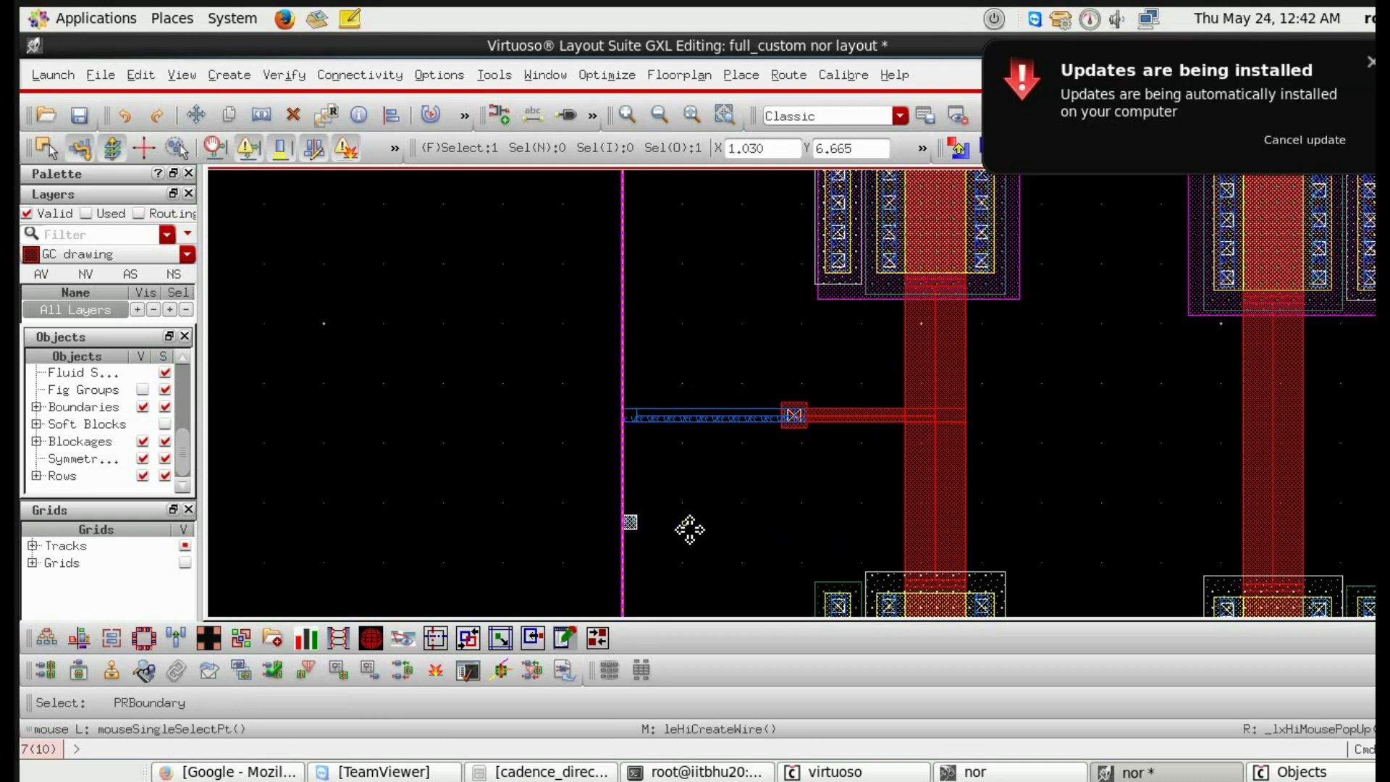
key(p)
click(631, 522)
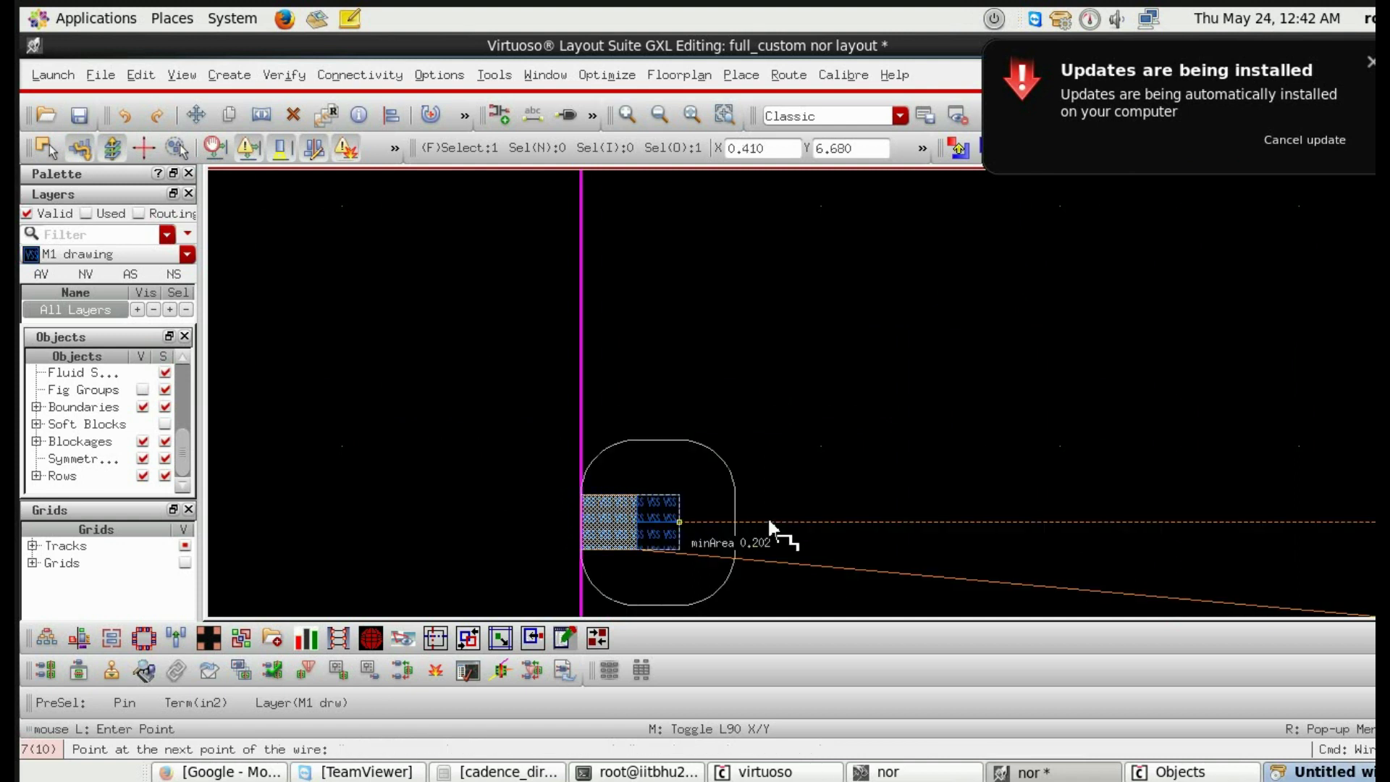
scroll(776, 529, down, 1)
click(787, 527)
scroll(831, 514, down, 1)
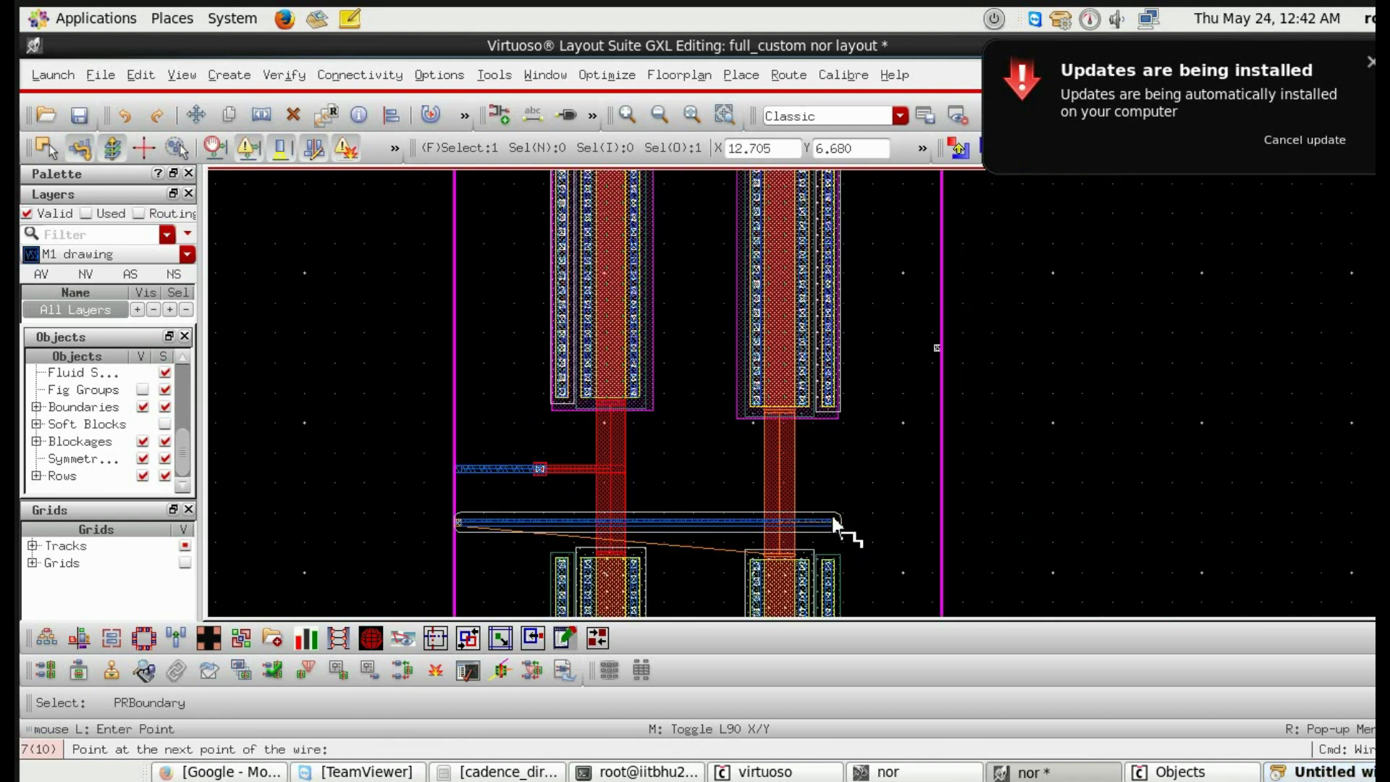
right_click(701, 521)
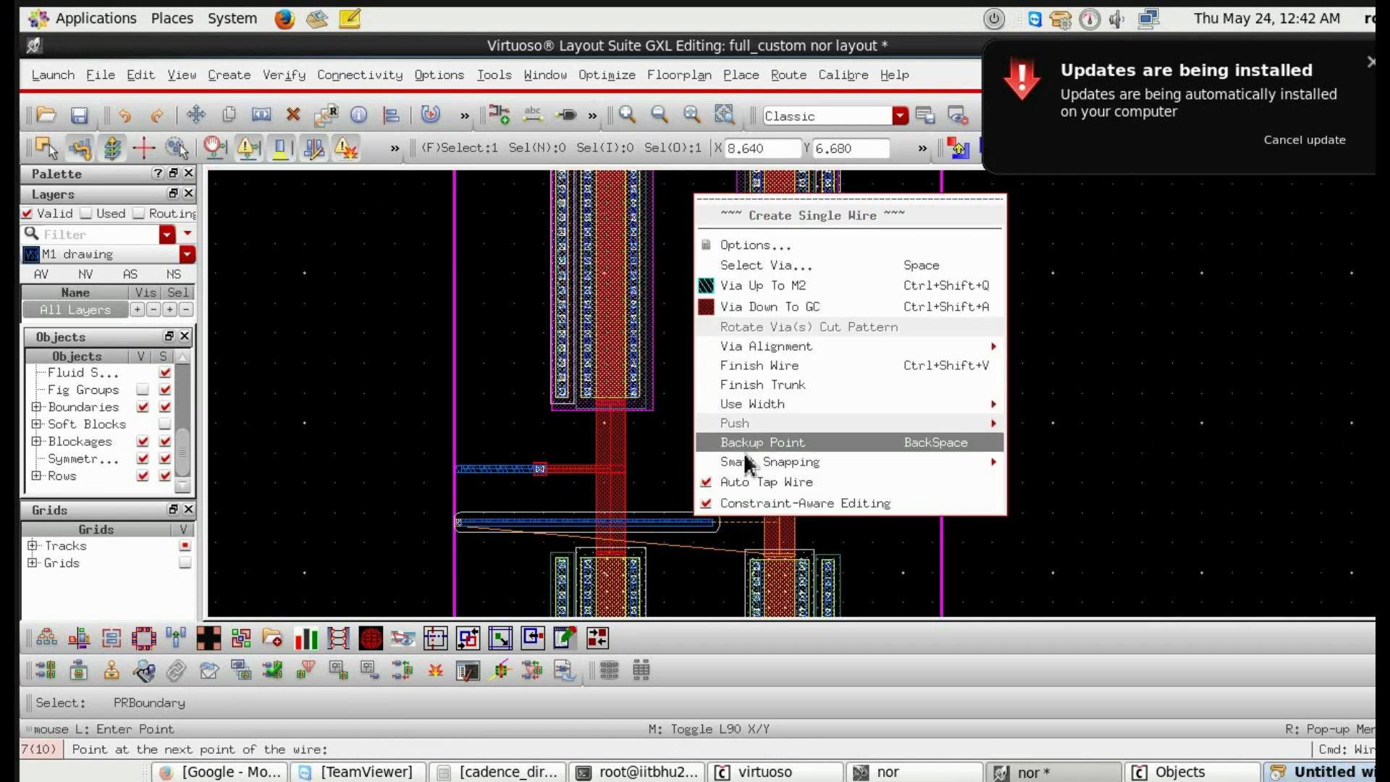
click(809, 304)
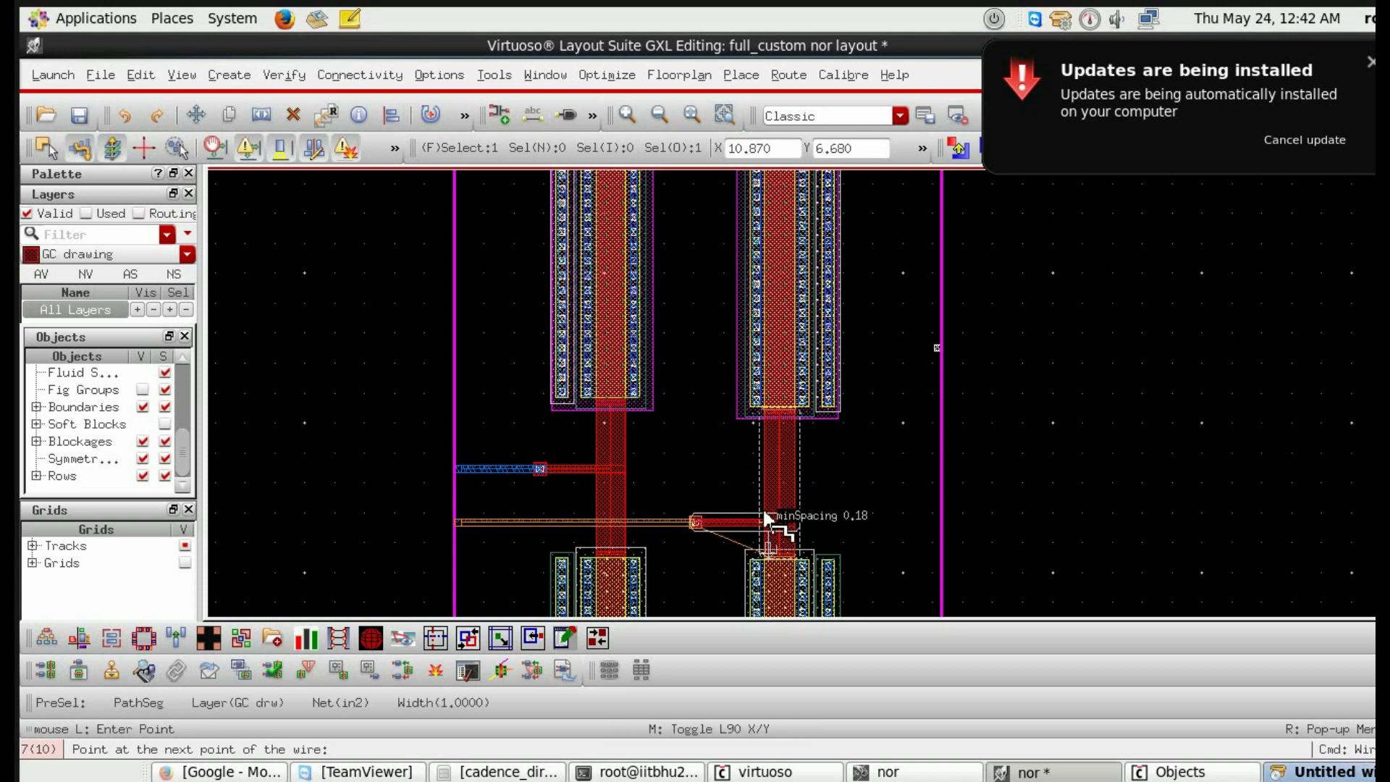
scroll(772, 523, up, 5)
key(Return)
scroll(771, 524, down, 5)
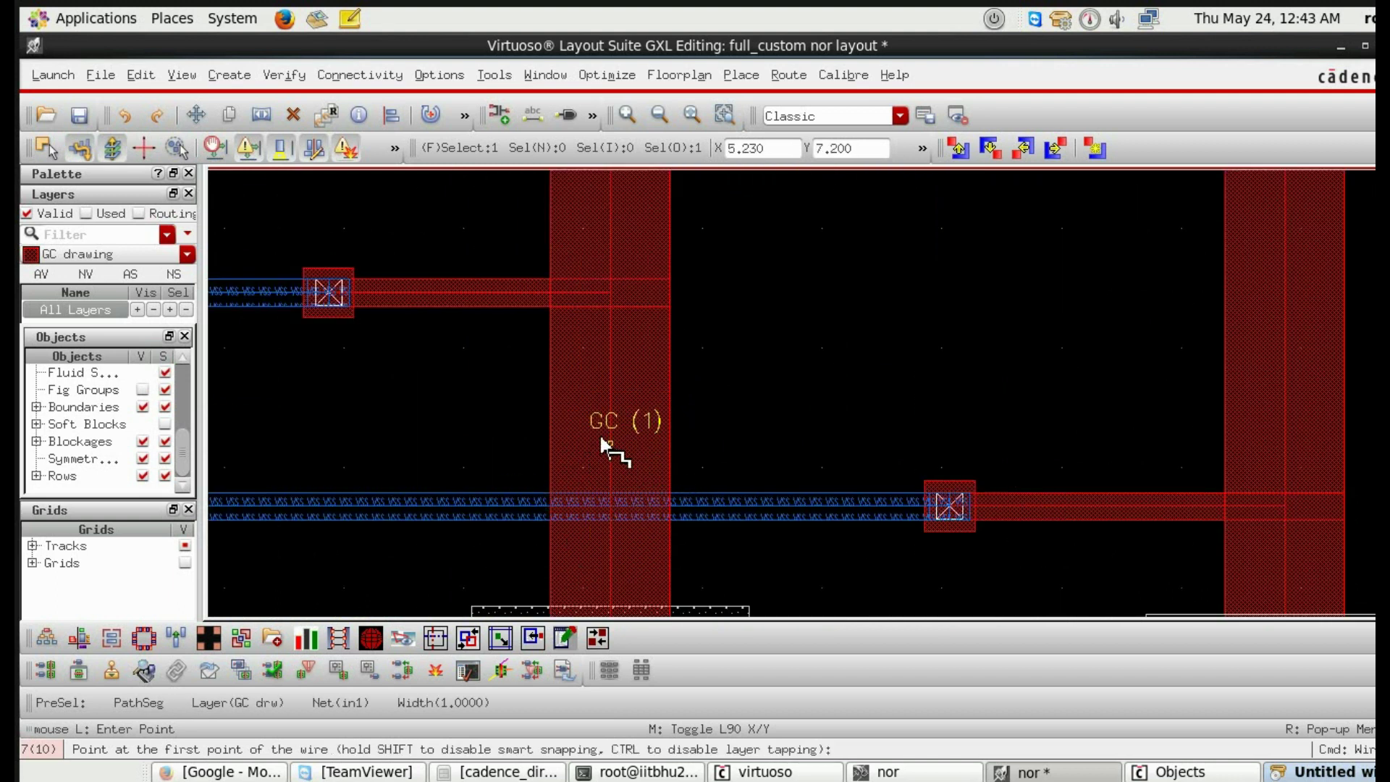
Step: Fit the layout in view and discard a stray wire started at the right PMOS
key(f)
scroll(778, 504, up, 2)
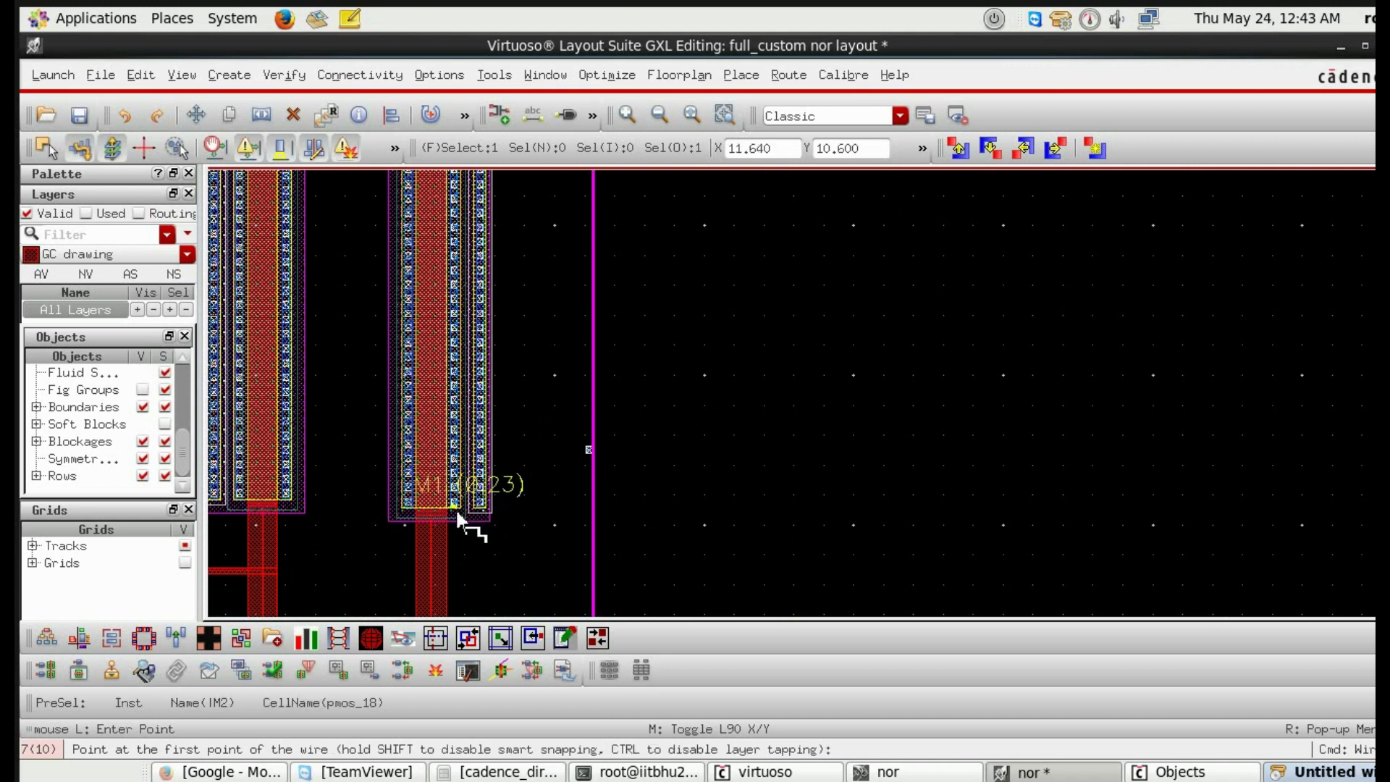
scroll(455, 509, up, 2)
click(454, 509)
scroll(455, 508, up, 2)
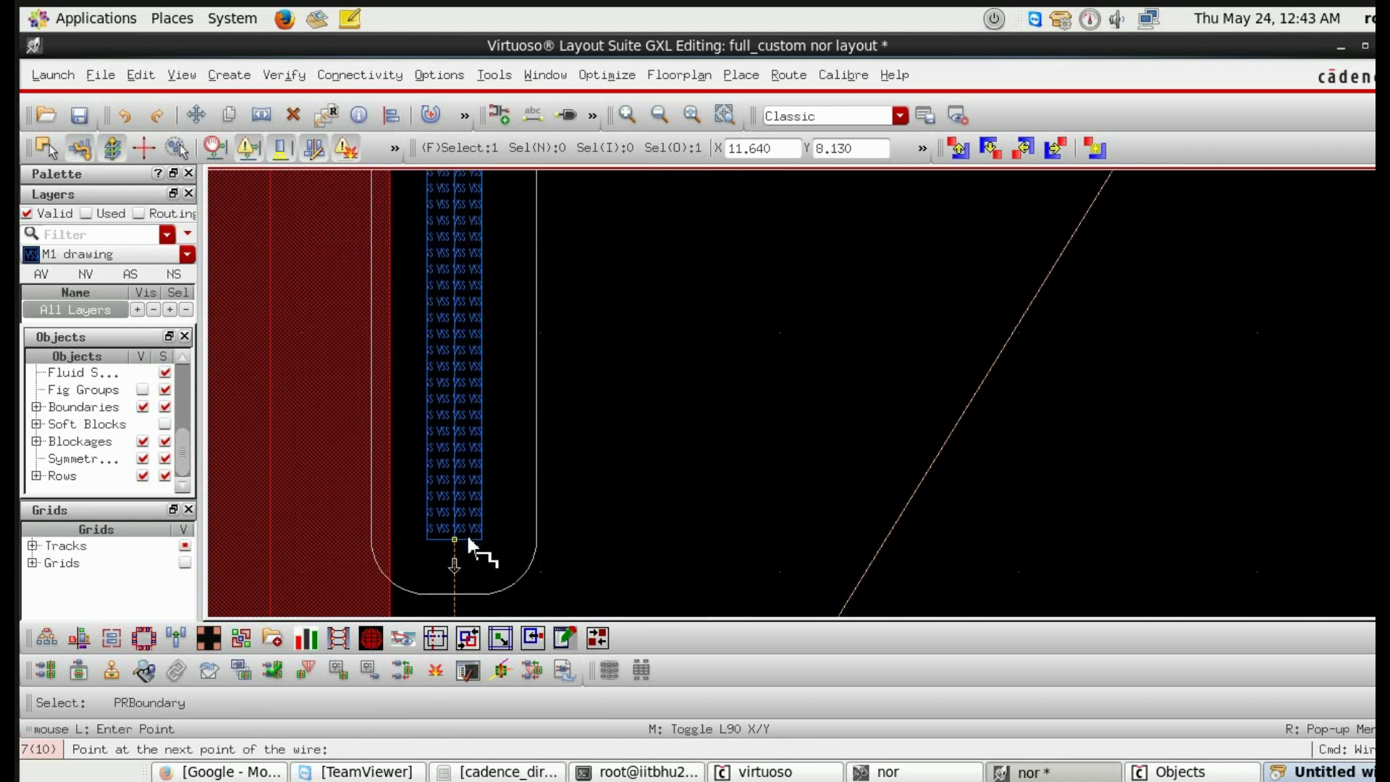
scroll(470, 546, down, 3)
scroll(469, 533, up, 1)
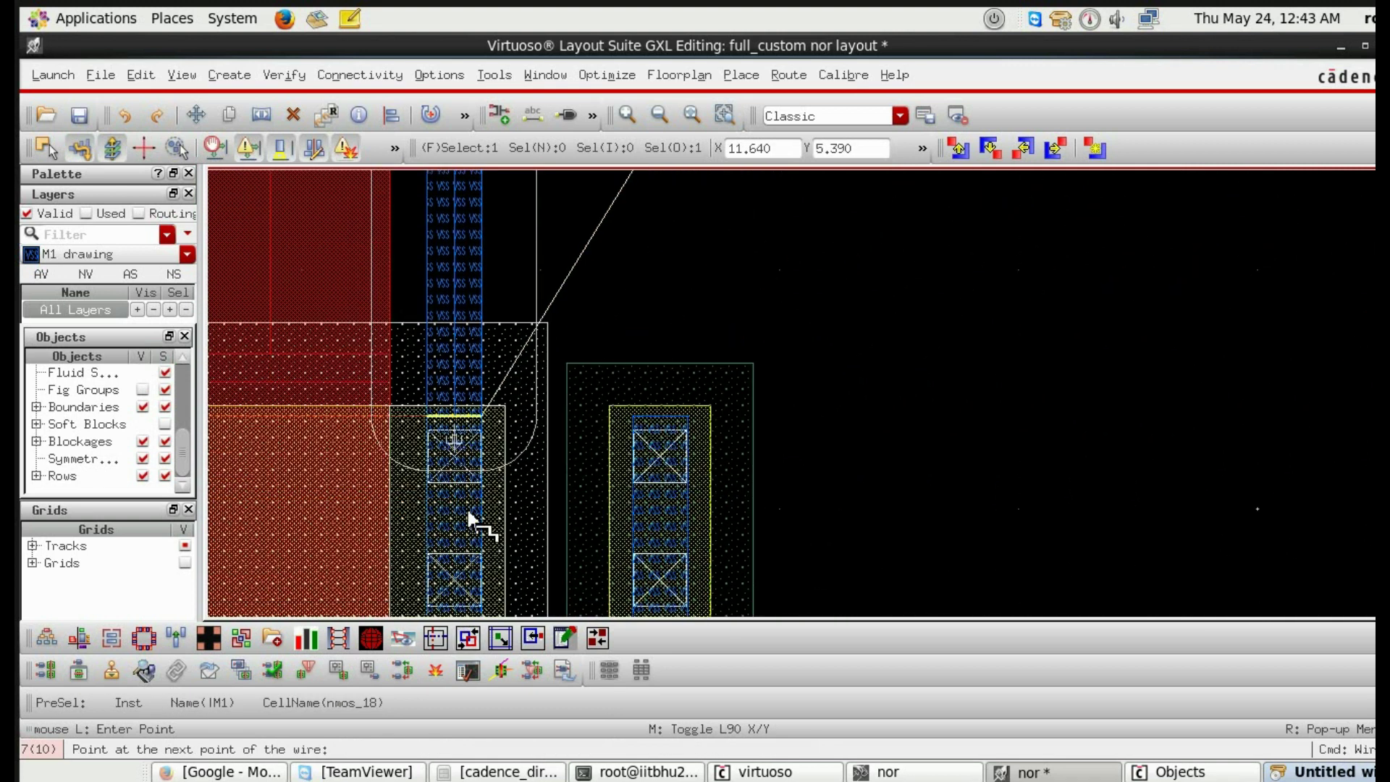
key(BackSpace)
scroll(520, 364, down, 3)
scroll(619, 336, up, 2)
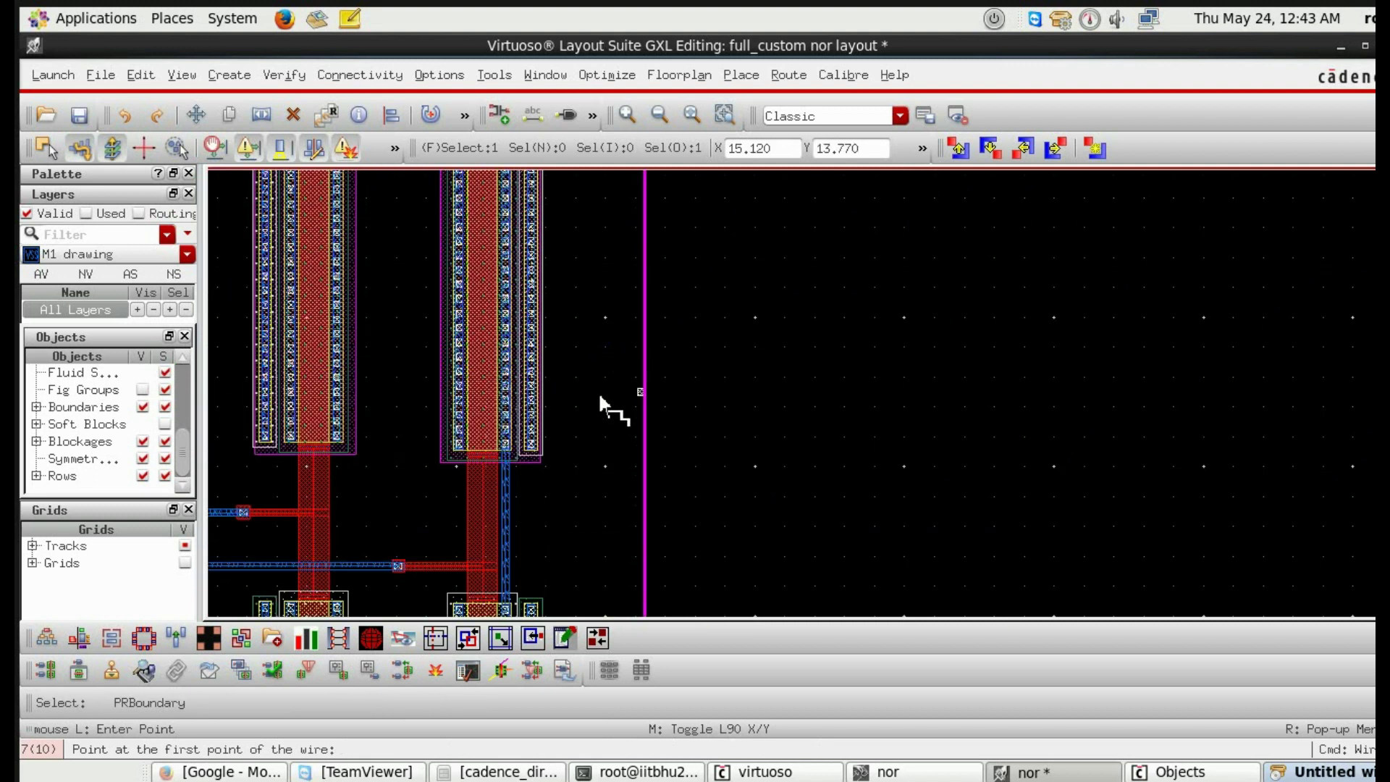
key(Escape)
scroll(647, 402, up, 3)
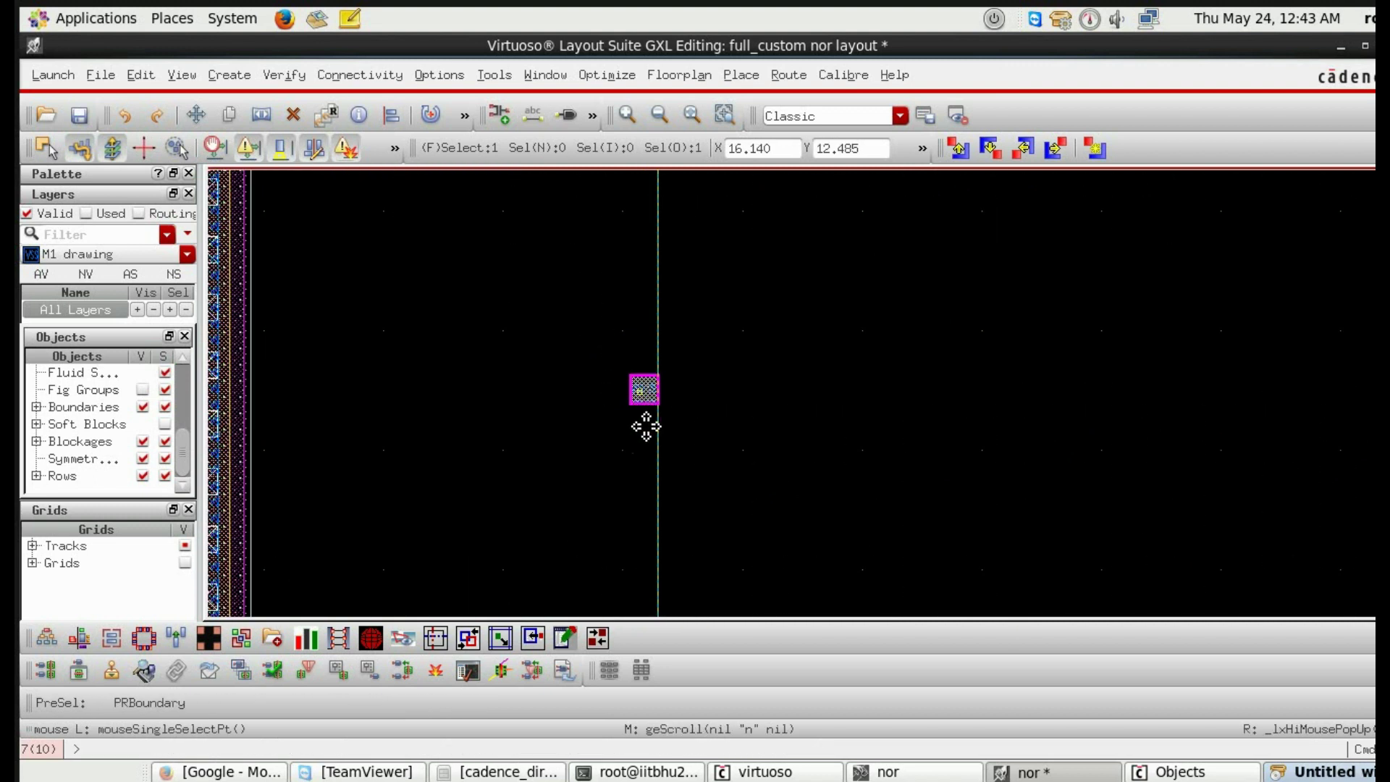
Step: Move the out pin onto the right cell boundary and start an M1 wire there
key(m)
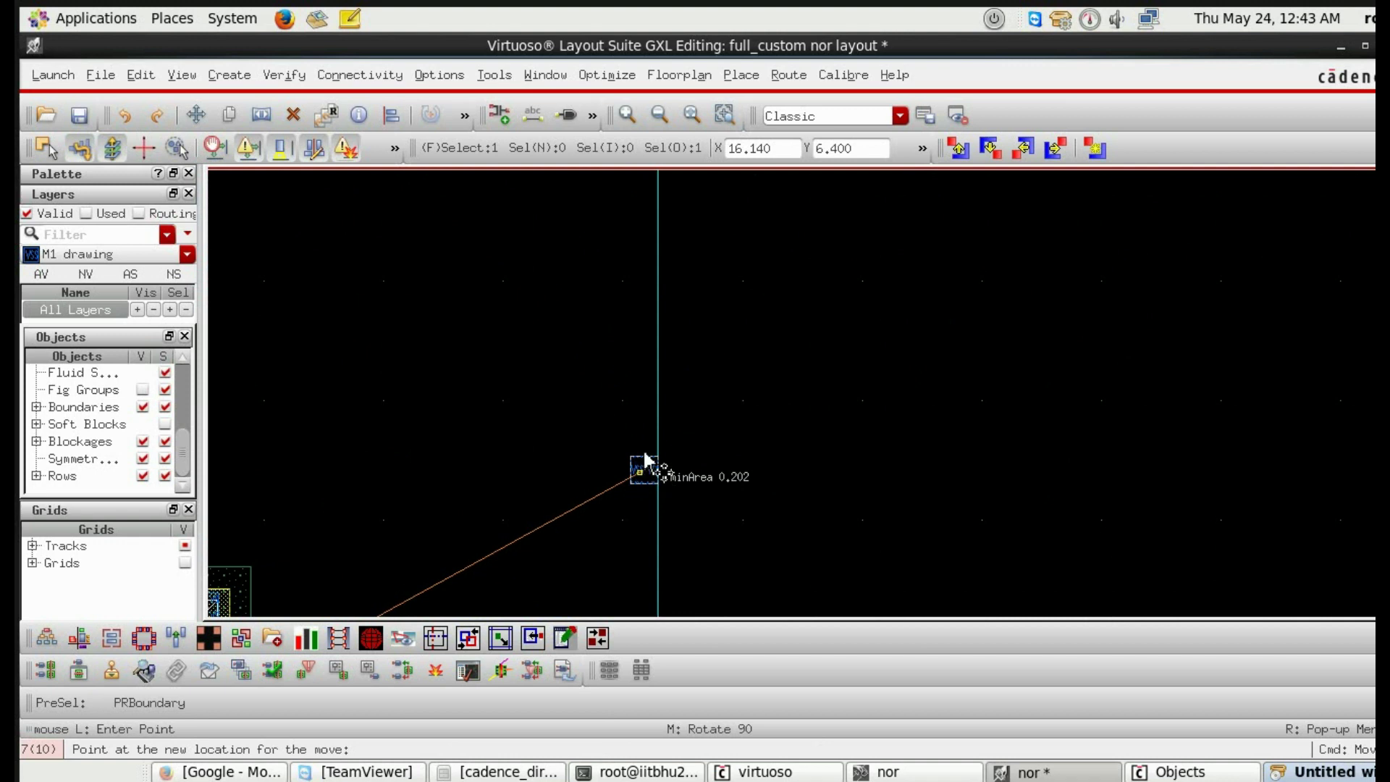
click(643, 370)
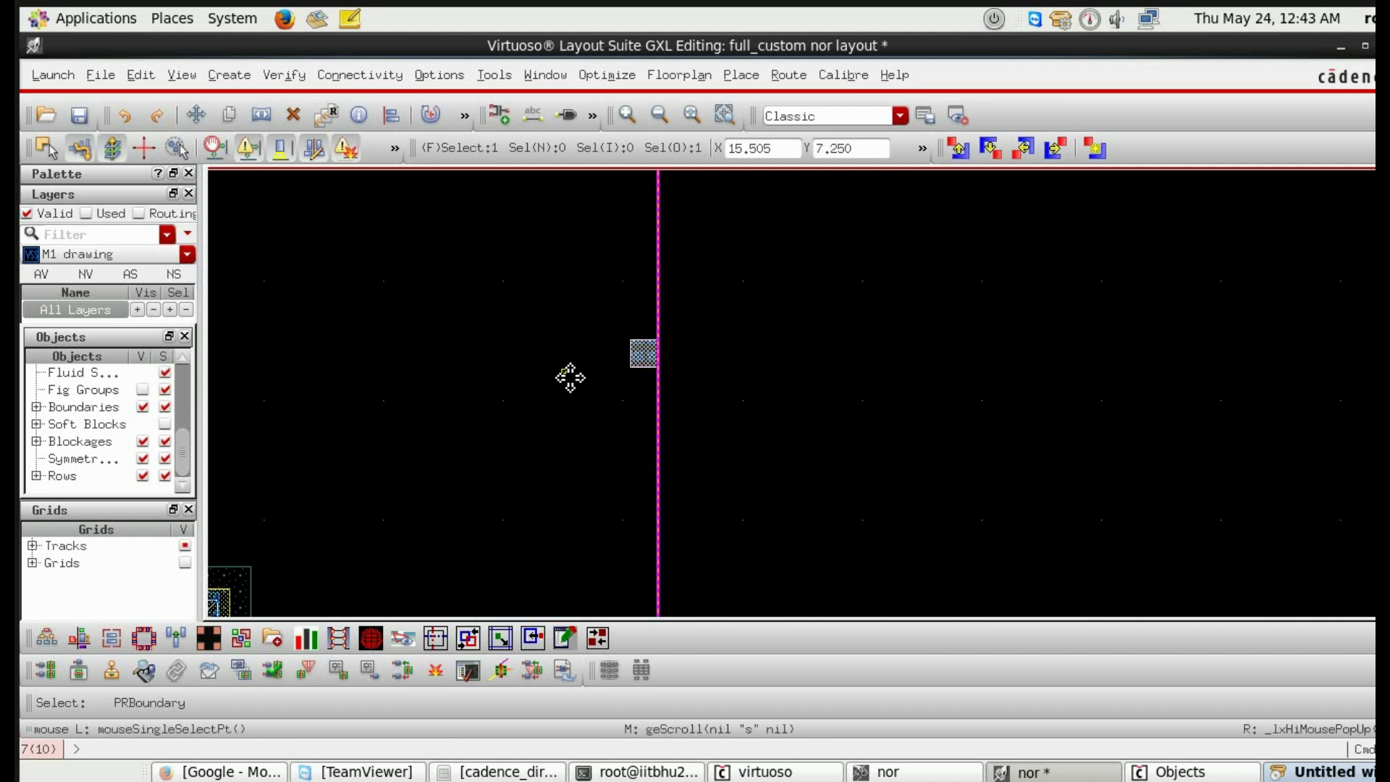
key(p)
Step: Finish the M1 output wire from the out pin to the drain
click(643, 357)
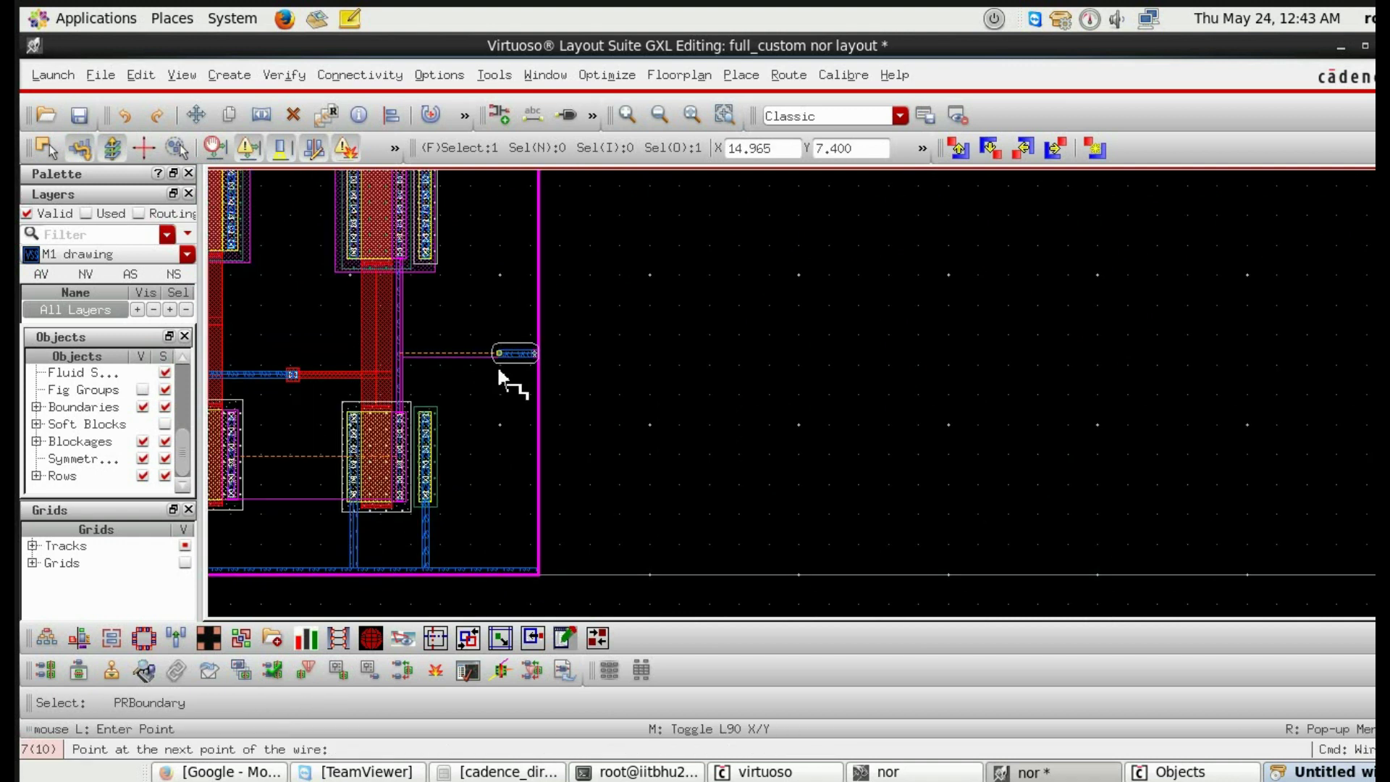
scroll(497, 365, down, 1)
scroll(683, 344, up, 2)
scroll(688, 344, up, 2)
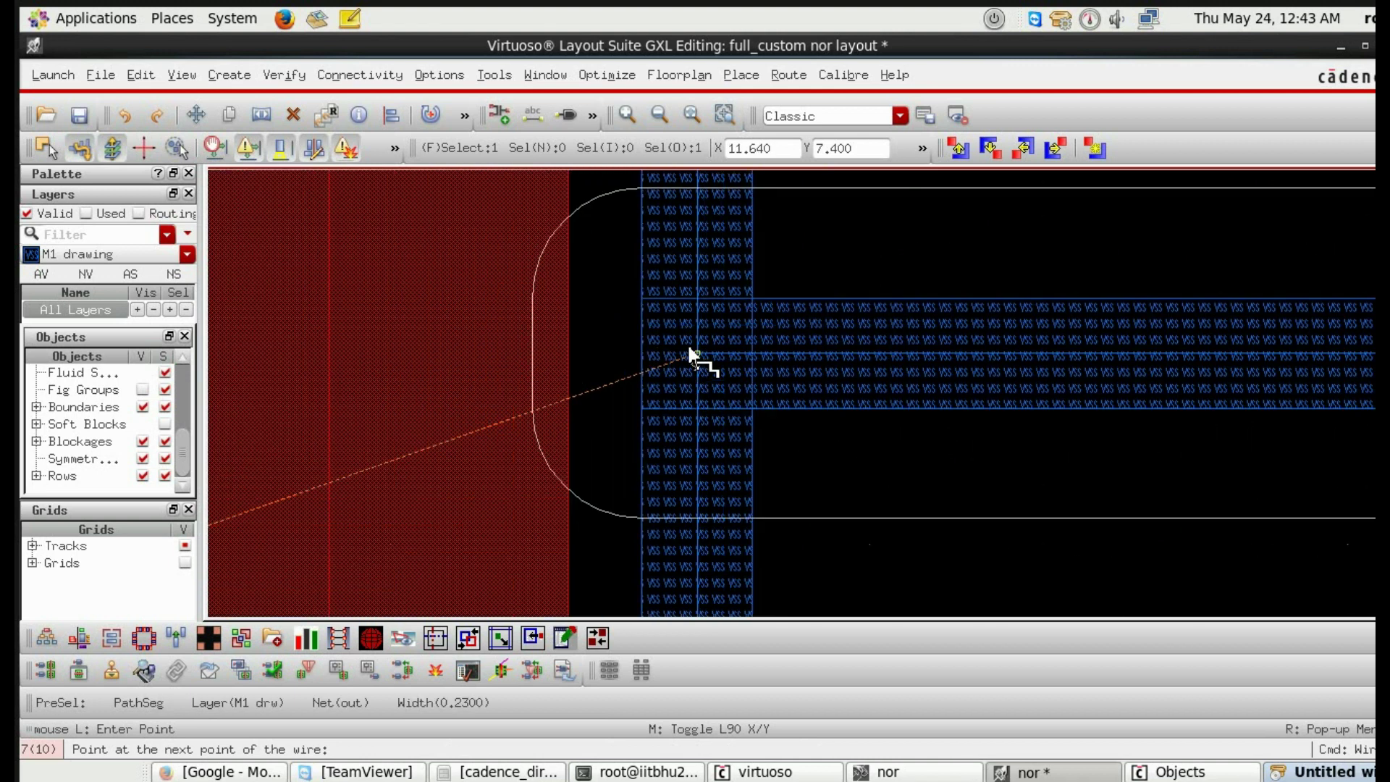
scroll(688, 345, down, 2)
key(Escape)
key(p)
scroll(695, 362, up, 1)
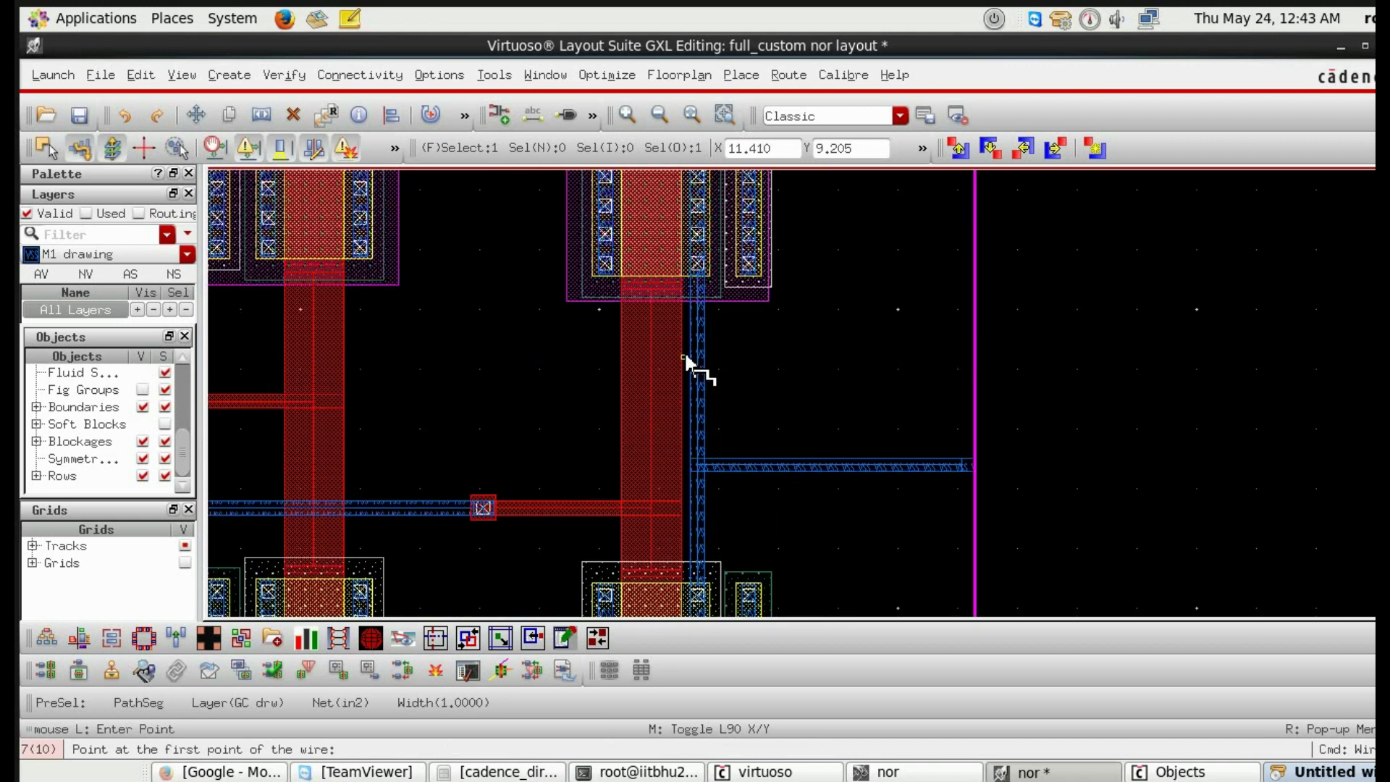
scroll(696, 364, down, 2)
scroll(706, 360, up, 1)
scroll(711, 348, up, 1)
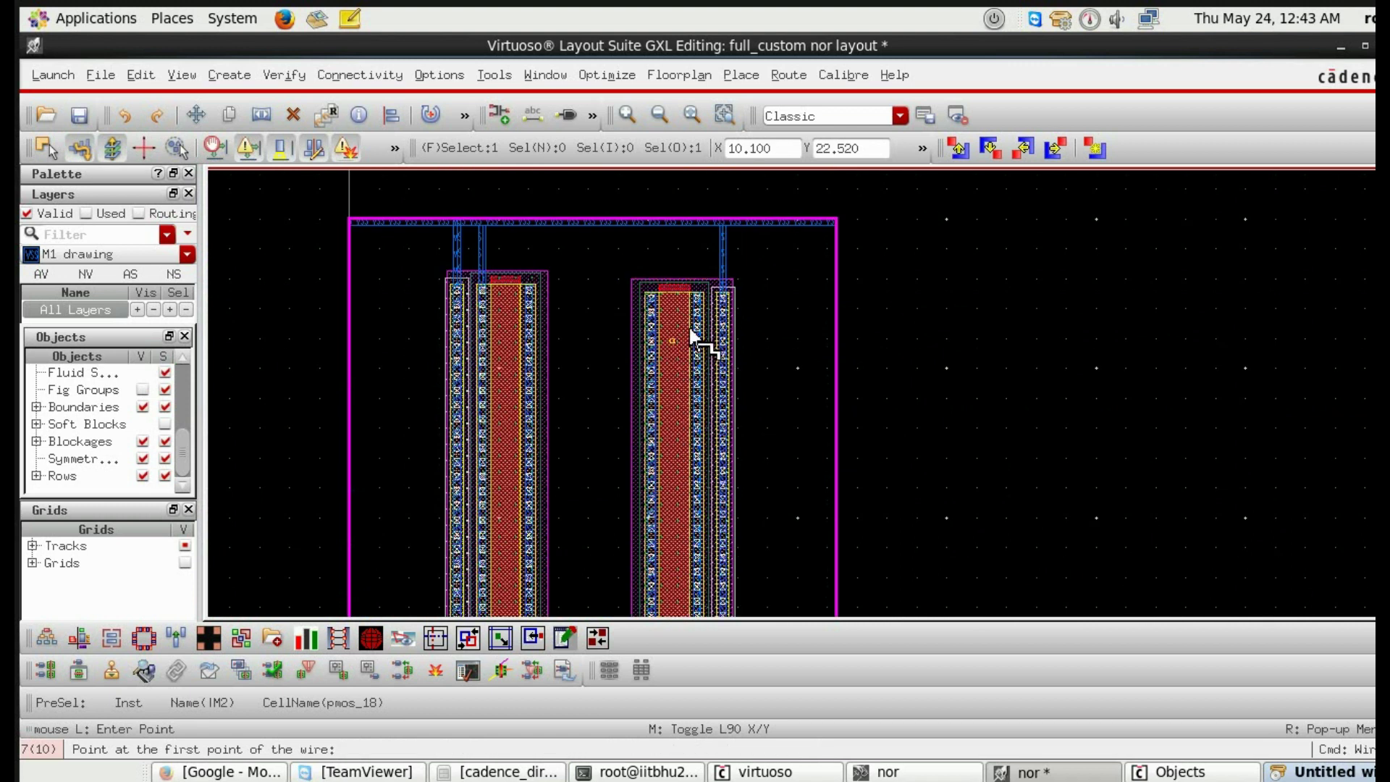
scroll(711, 318, down, 1)
scroll(543, 405, up, 2)
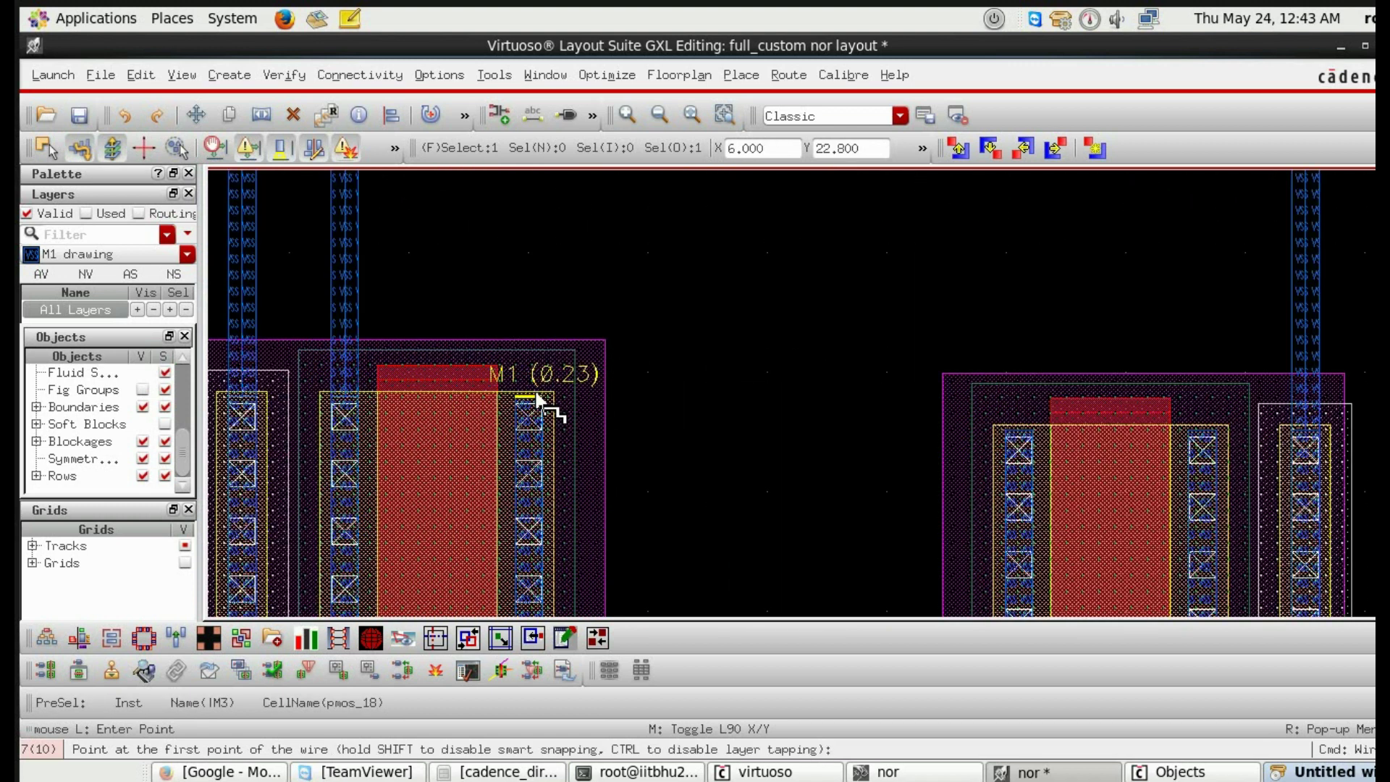
Step: Route an M1 wire from the contact over the top to the right transistor, then save
click(560, 400)
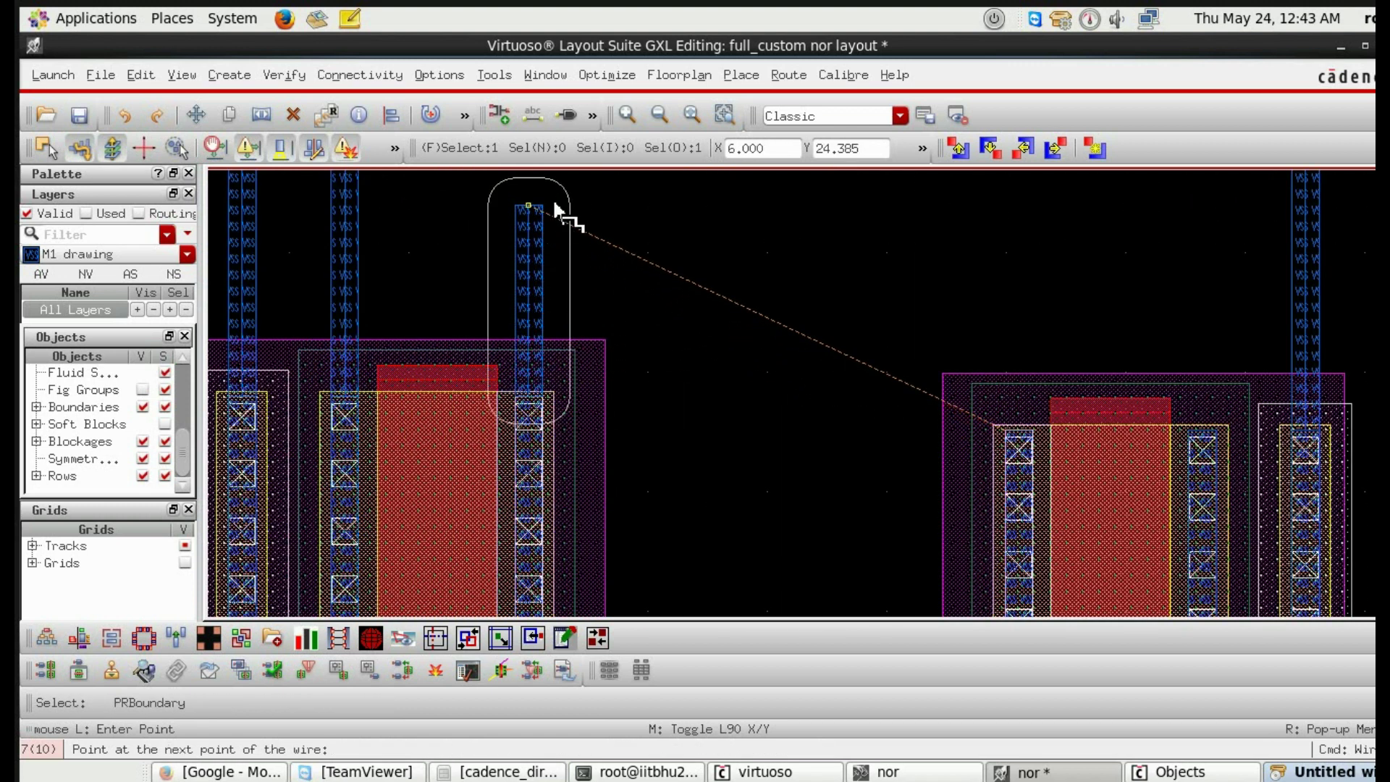
key(Right)
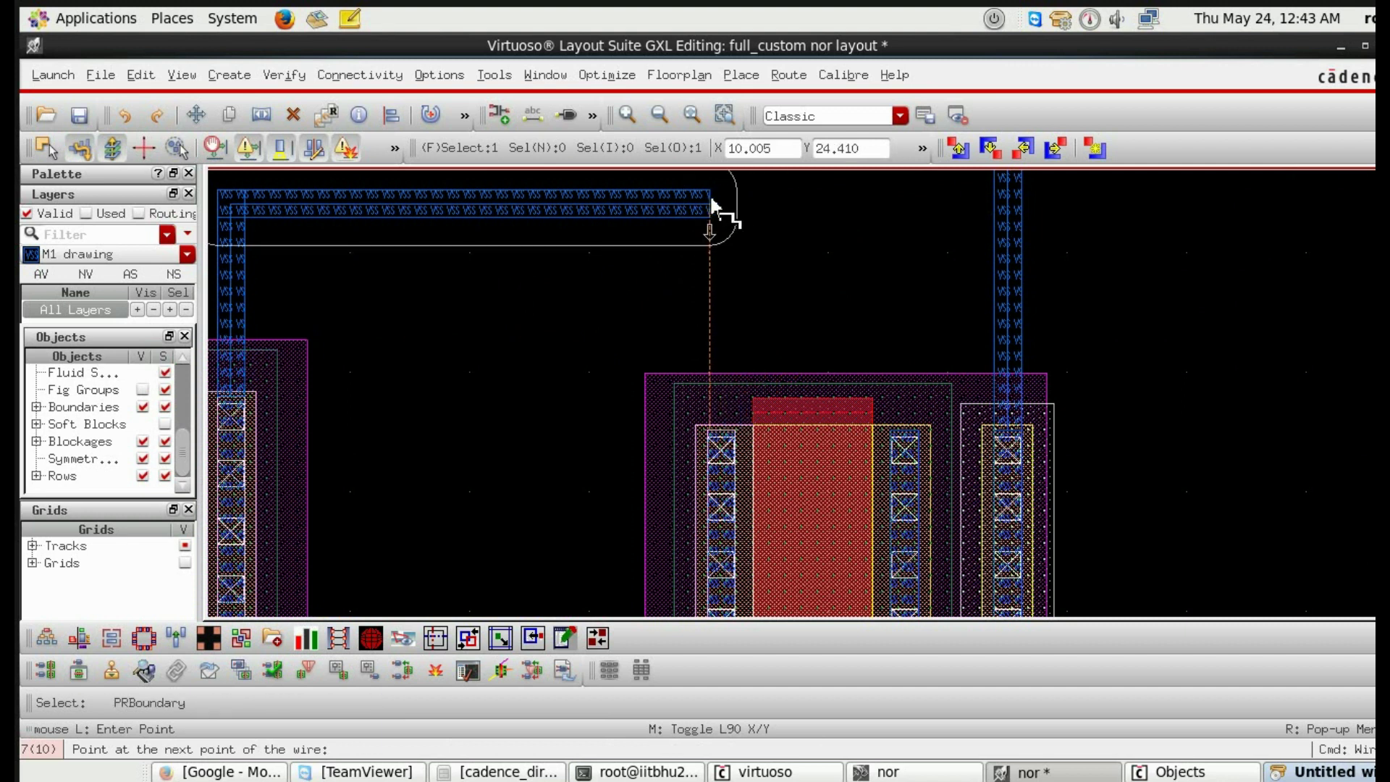
click(712, 194)
scroll(734, 467, up, 3)
click(733, 467)
scroll(732, 468, down, 2)
scroll(732, 467, down, 2)
scroll(734, 467, down, 2)
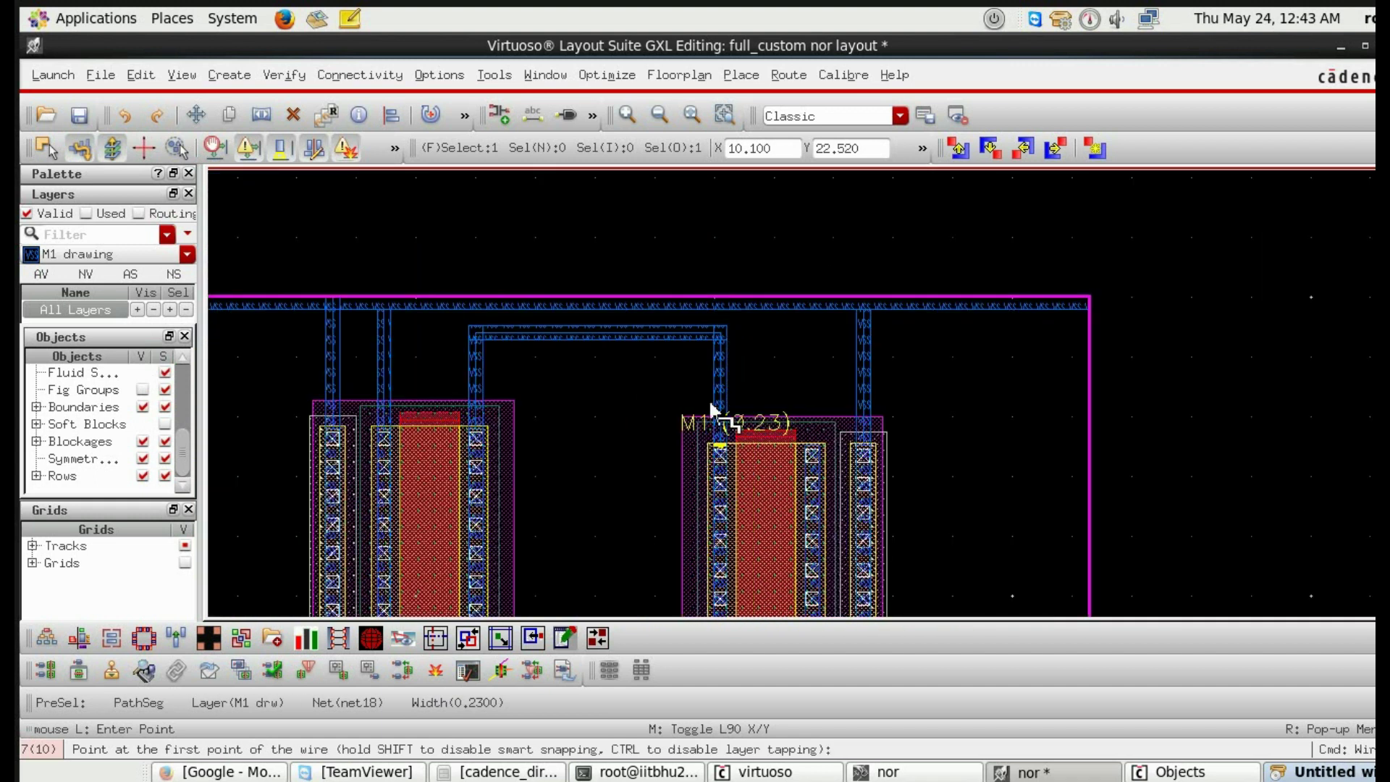
click(79, 115)
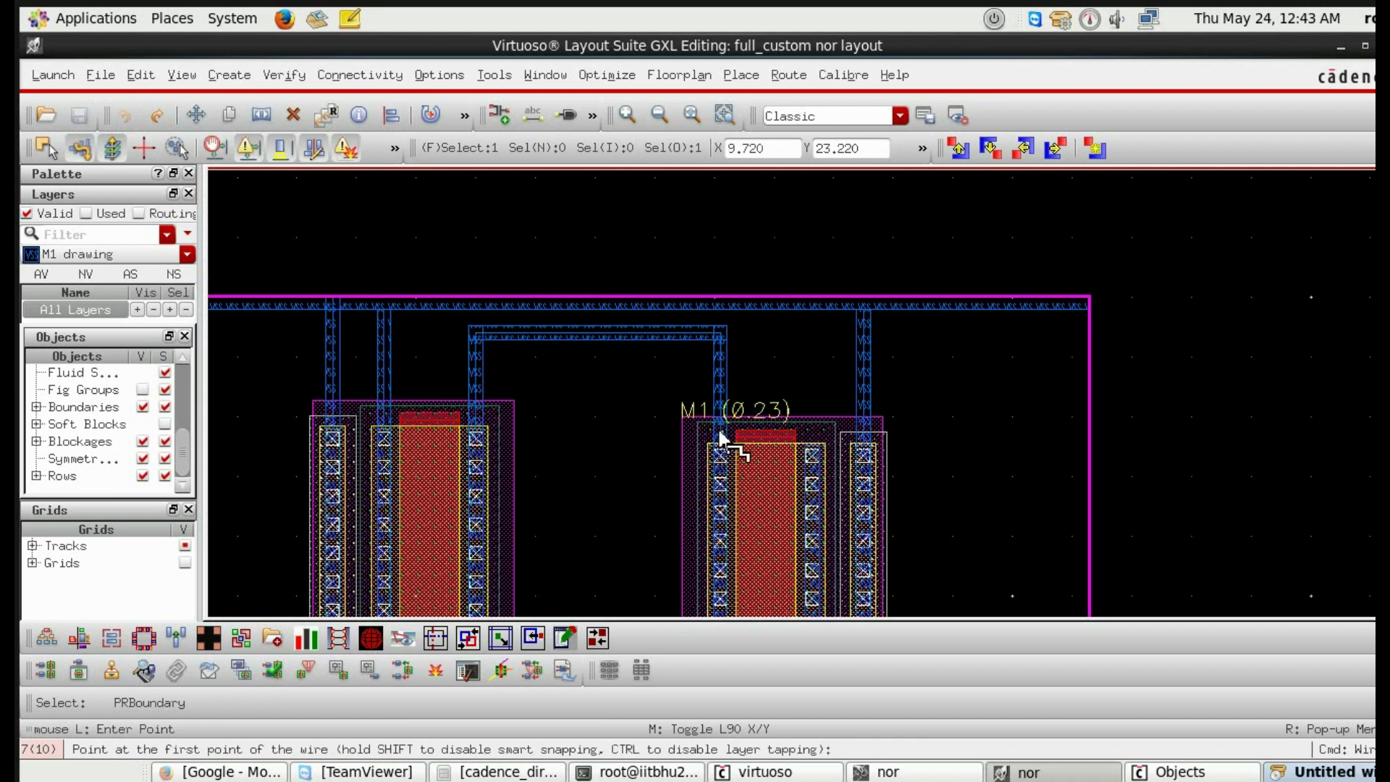
scroll(739, 455, up, 2)
scroll(738, 455, down, 3)
scroll(730, 423, up, 1)
scroll(730, 402, up, 1)
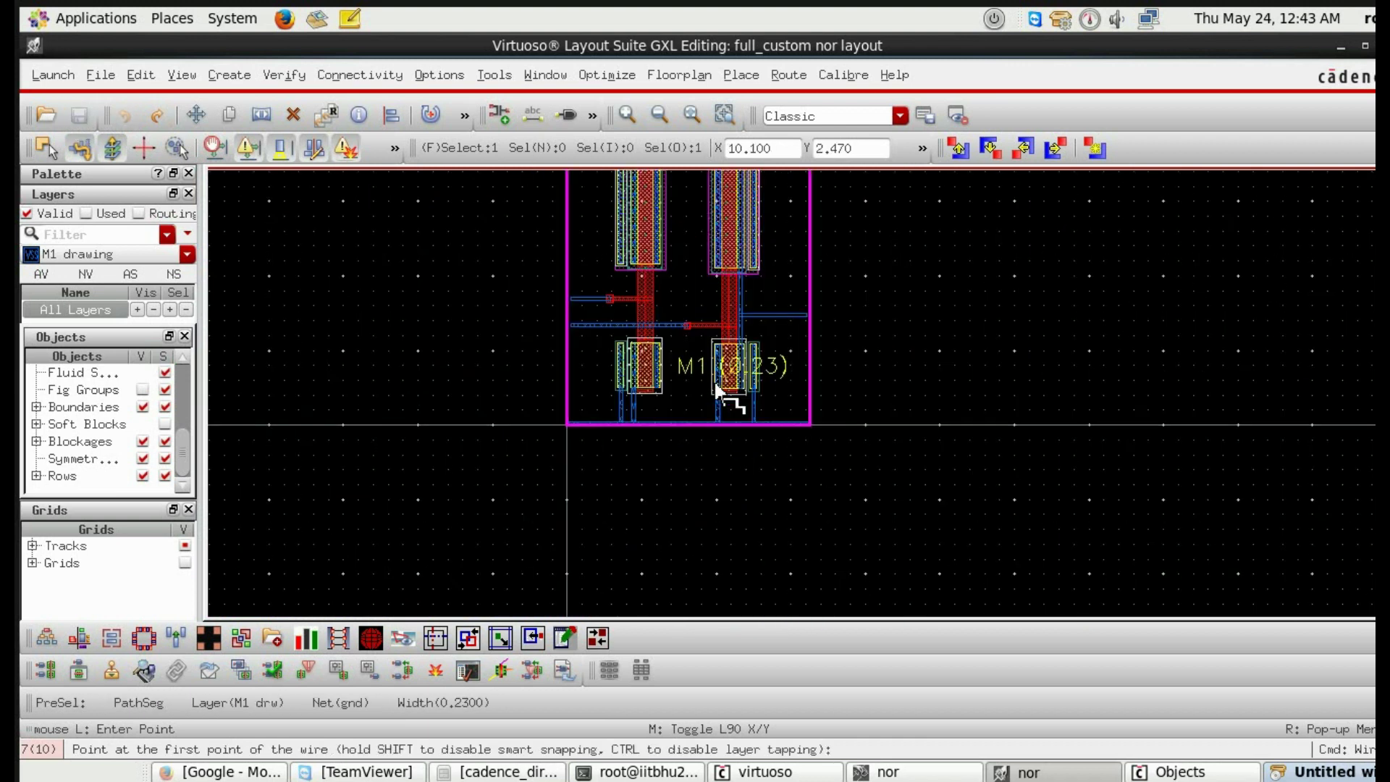
scroll(614, 407, up, 1)
scroll(543, 407, up, 3)
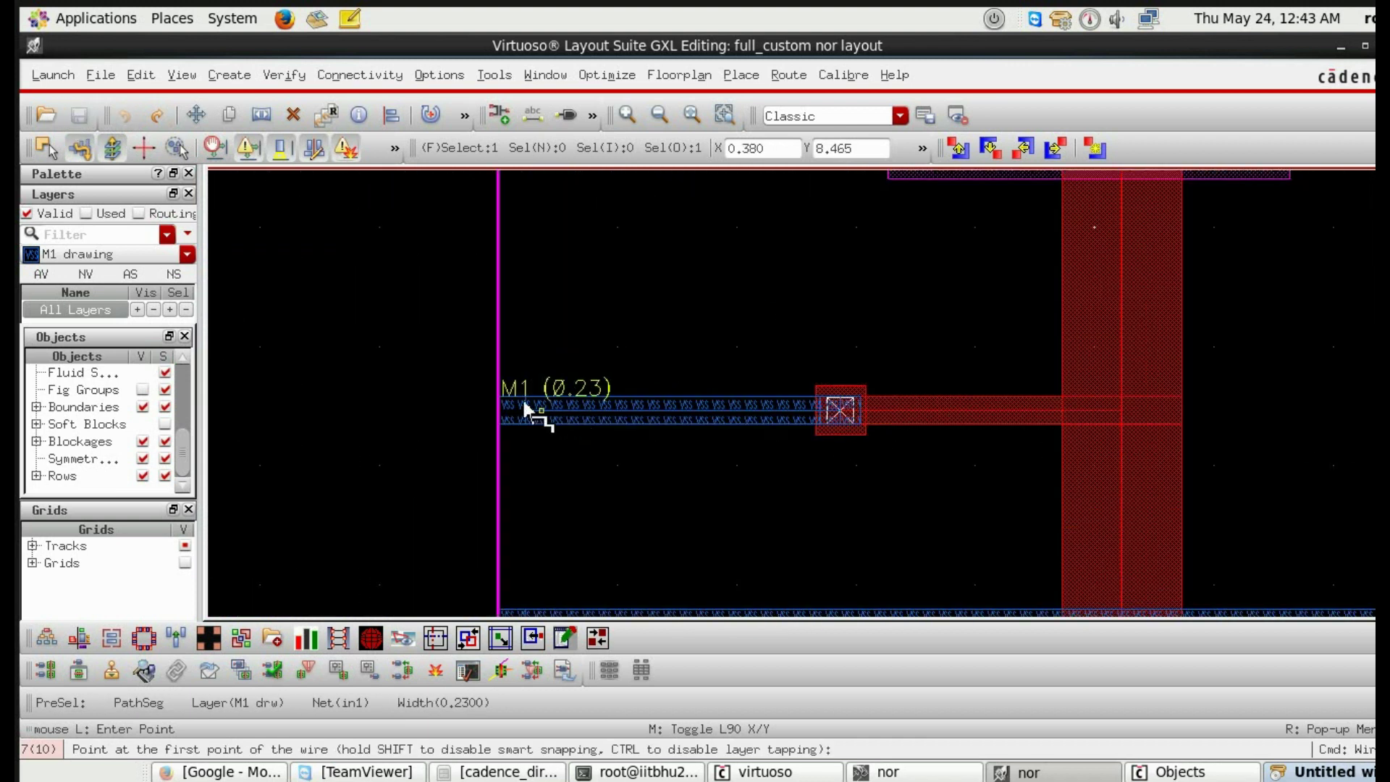
scroll(584, 438, down, 2)
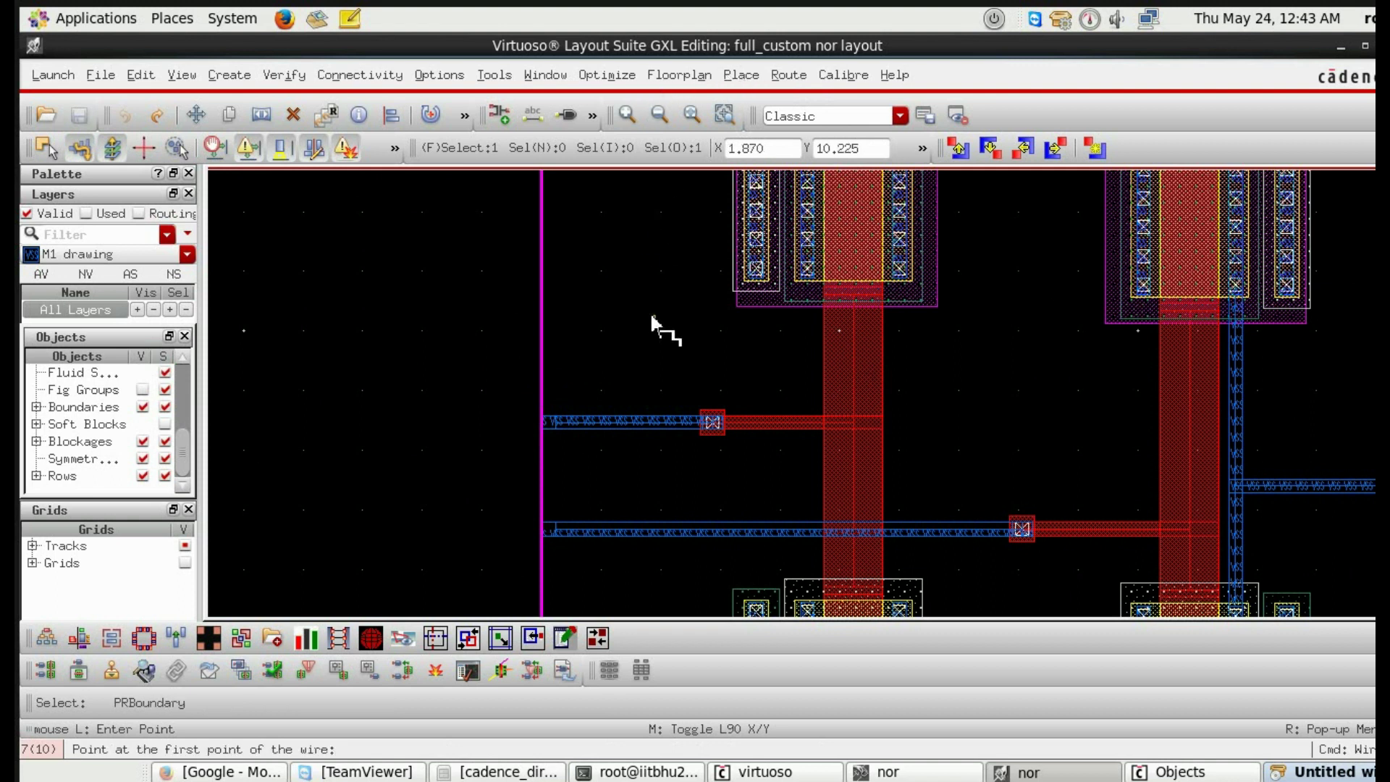
Step: Open Create Label with L and enter in1 in2 vdd gnd as label names
key(l)
text(in1 in2 vdd gnd out)
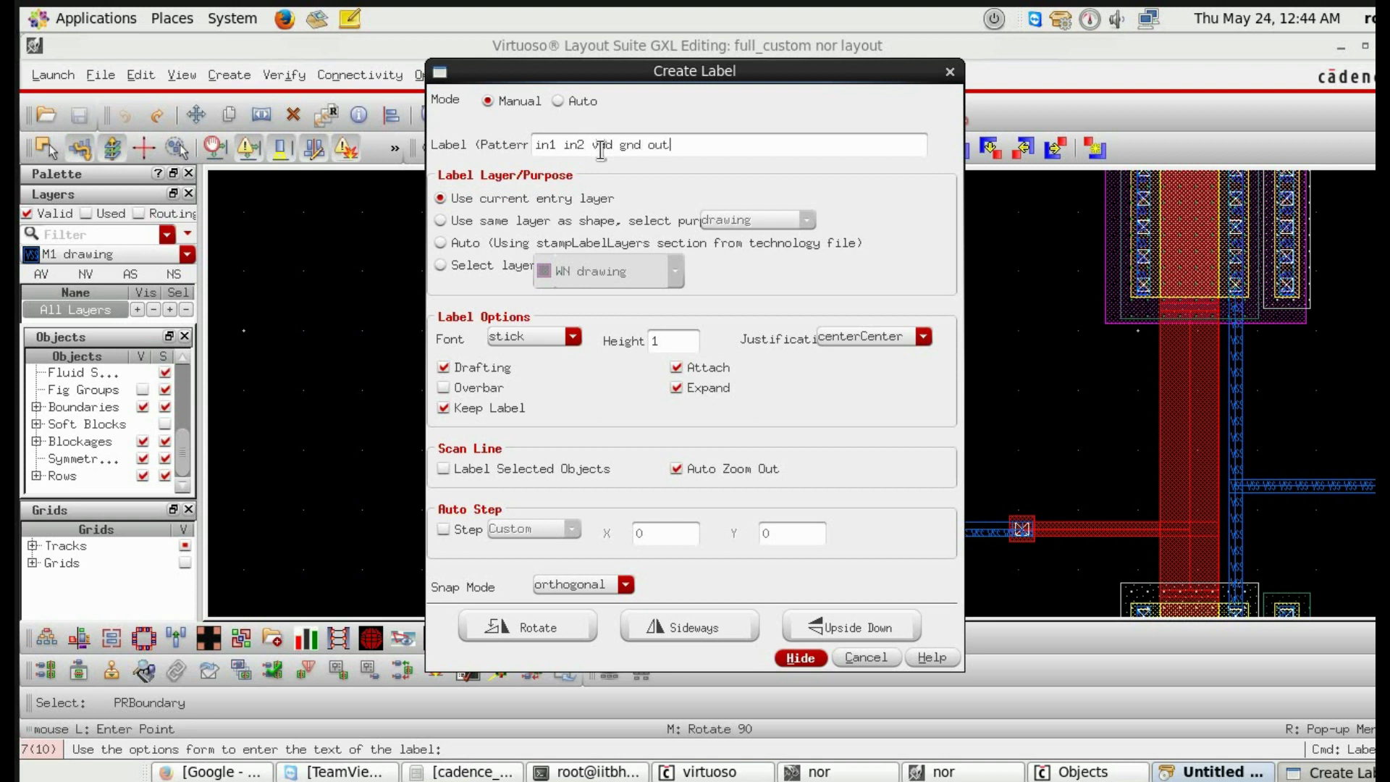
Step: Enable Select layer and choose M1 label as the label layer
click(456, 267)
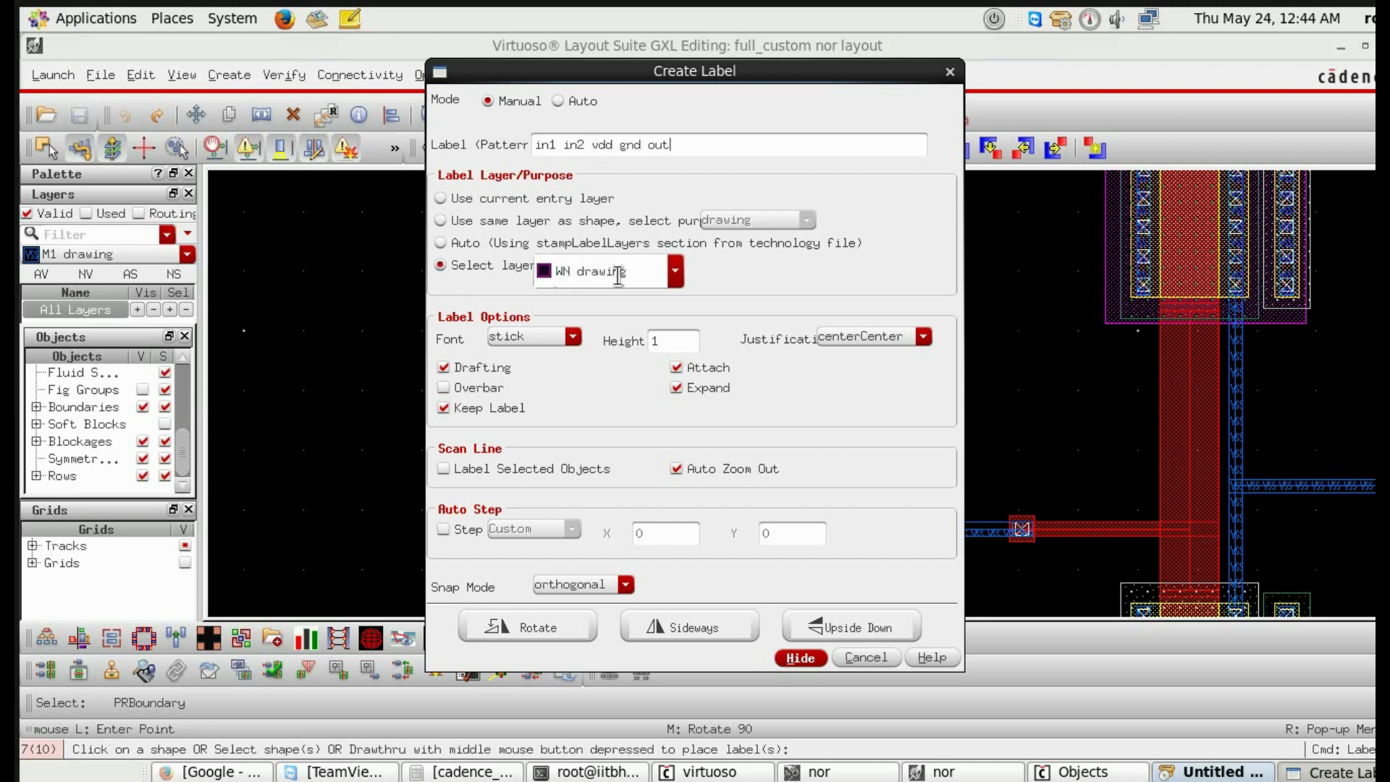
click(675, 271)
scroll(619, 347, down, 2)
scroll(608, 359, down, 2)
scroll(605, 375, down, 2)
click(602, 372)
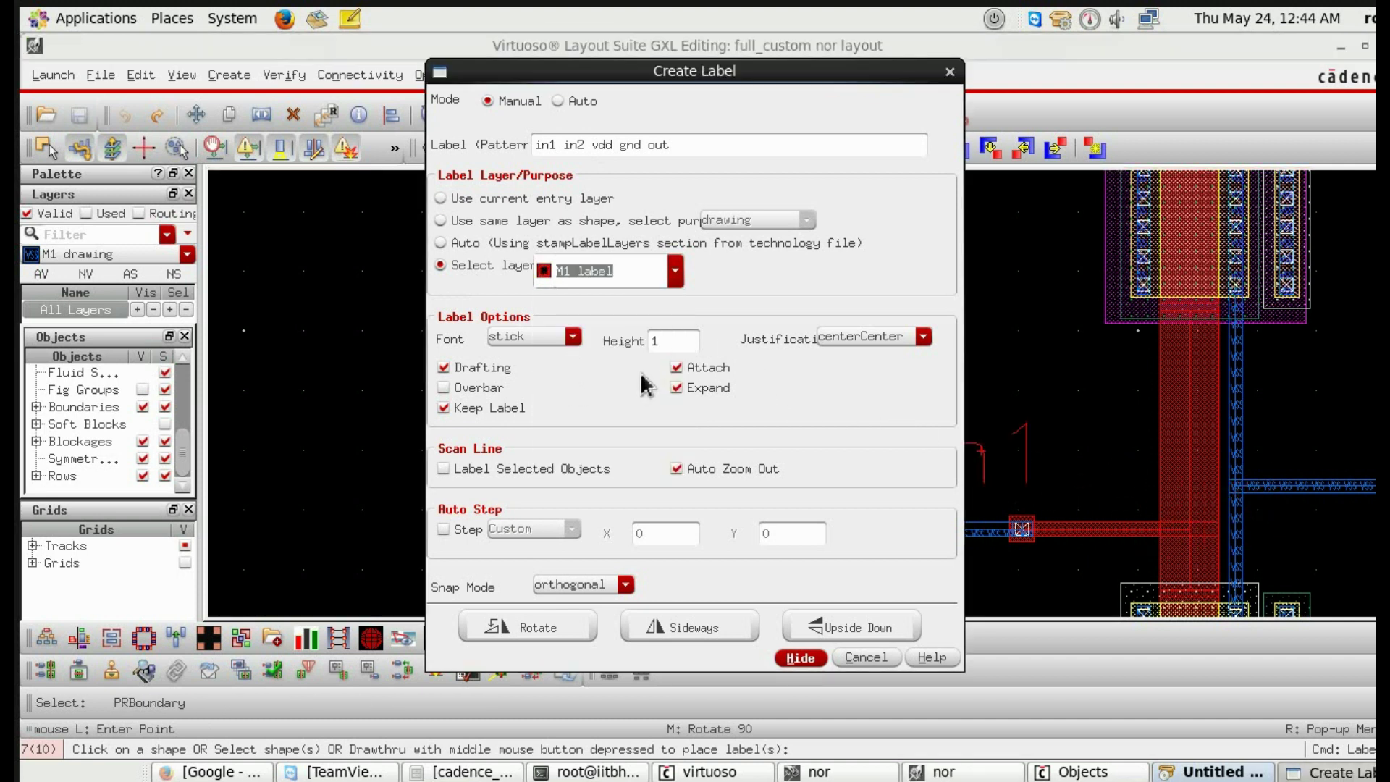
Step: Drop in1, in2, vdd, gnd and out labels, rotating out 90 degrees
click(804, 659)
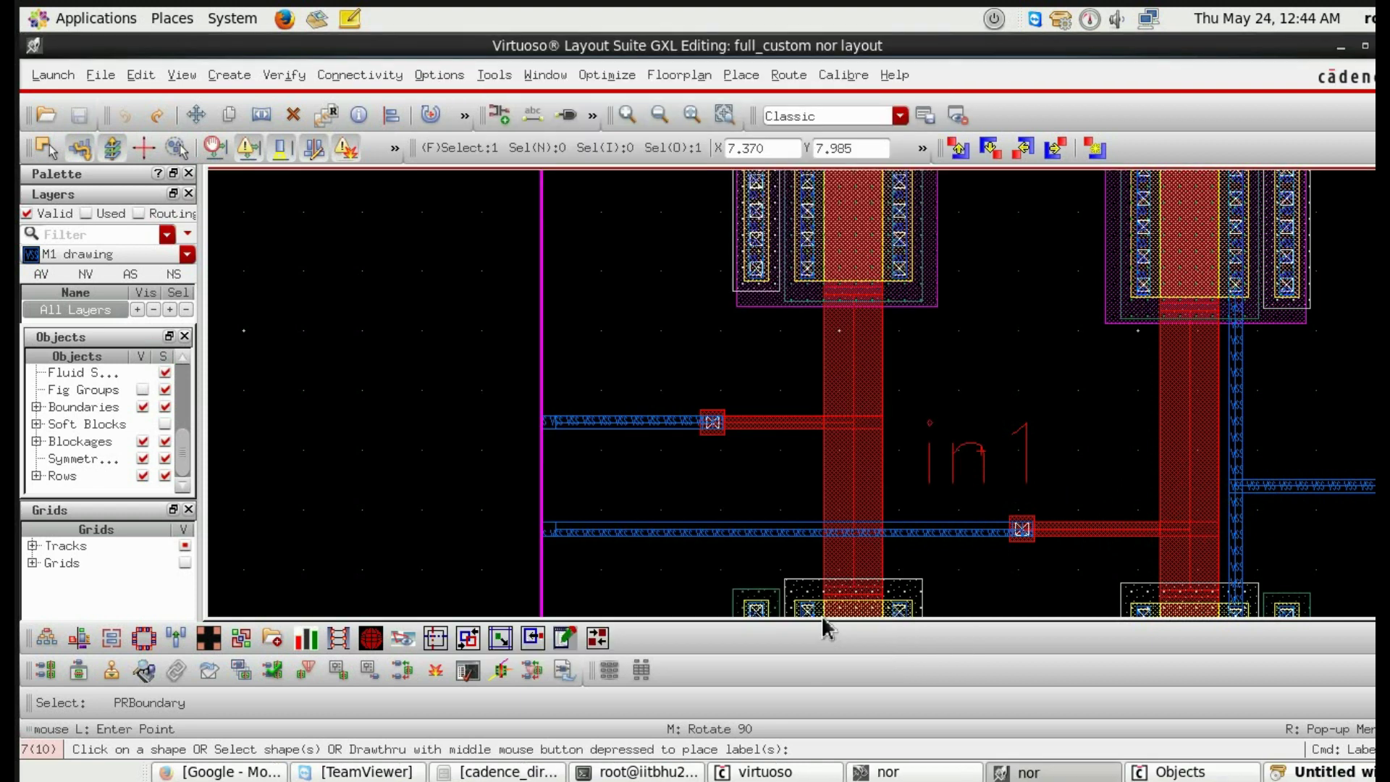
scroll(552, 421, up, 1)
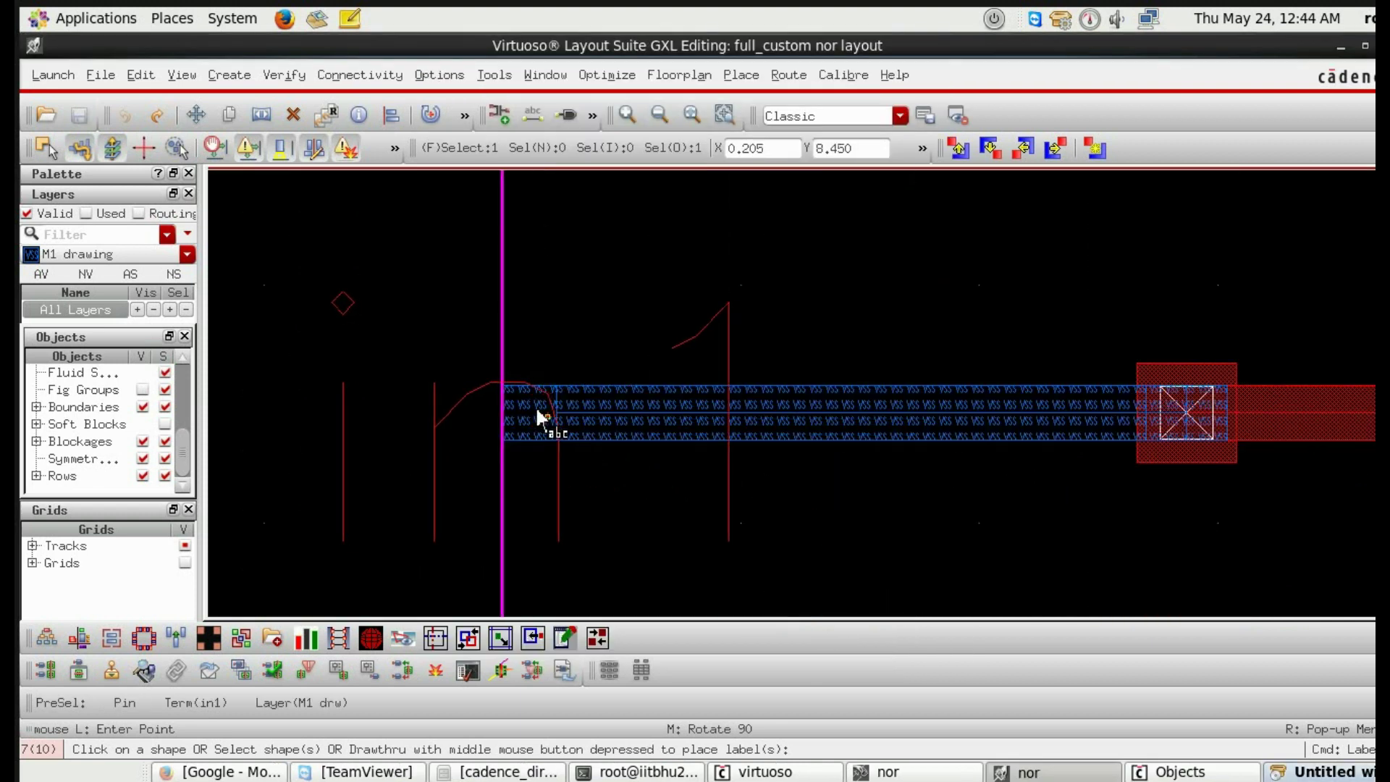
click(527, 421)
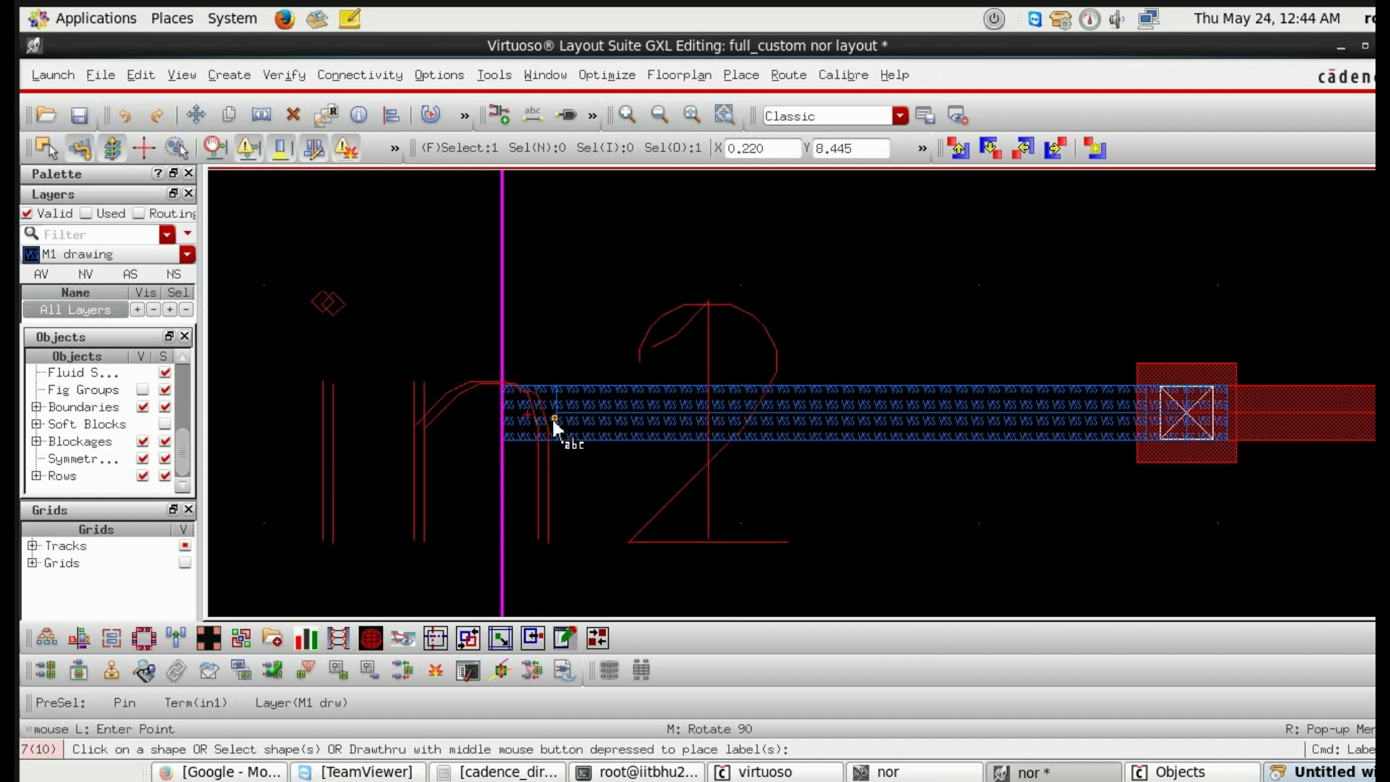
scroll(552, 435, down, 2)
scroll(554, 371, up, 1)
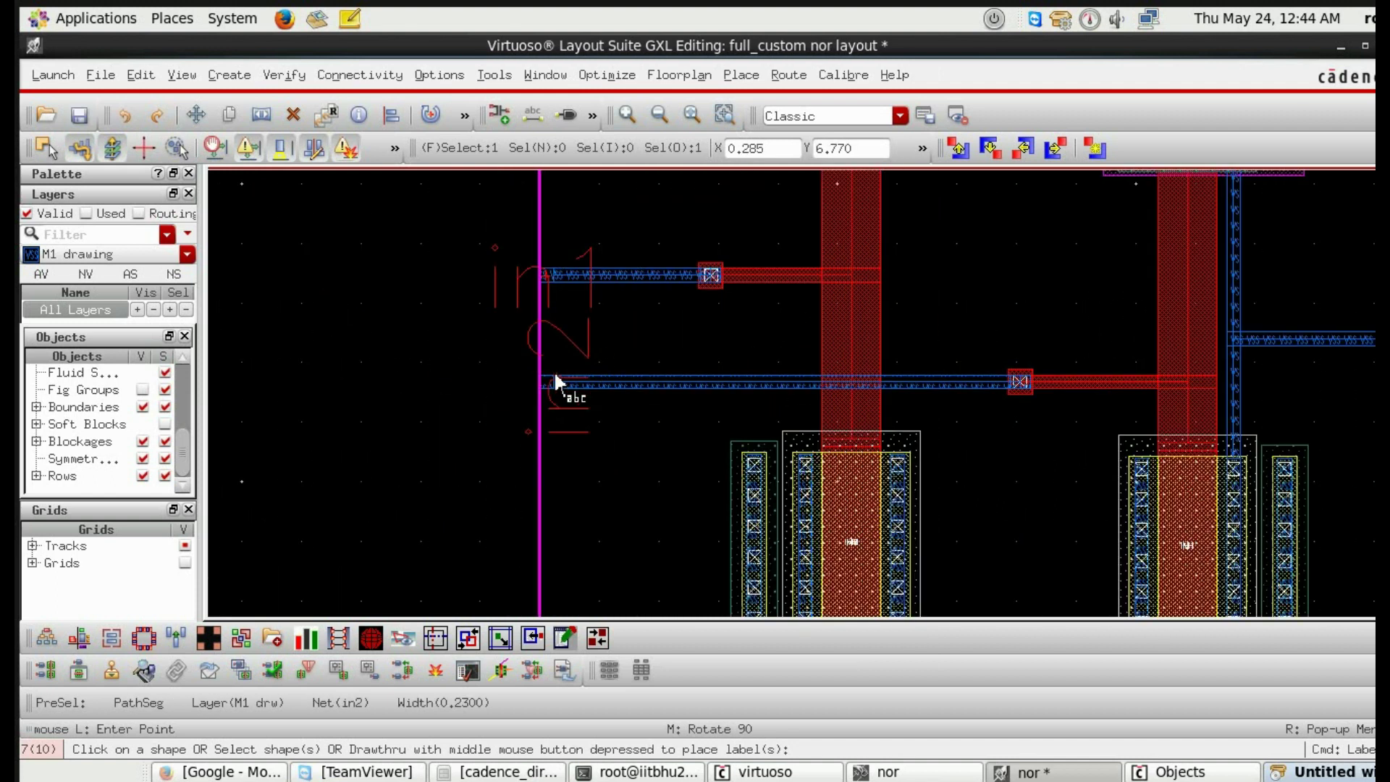
scroll(546, 379, up, 2)
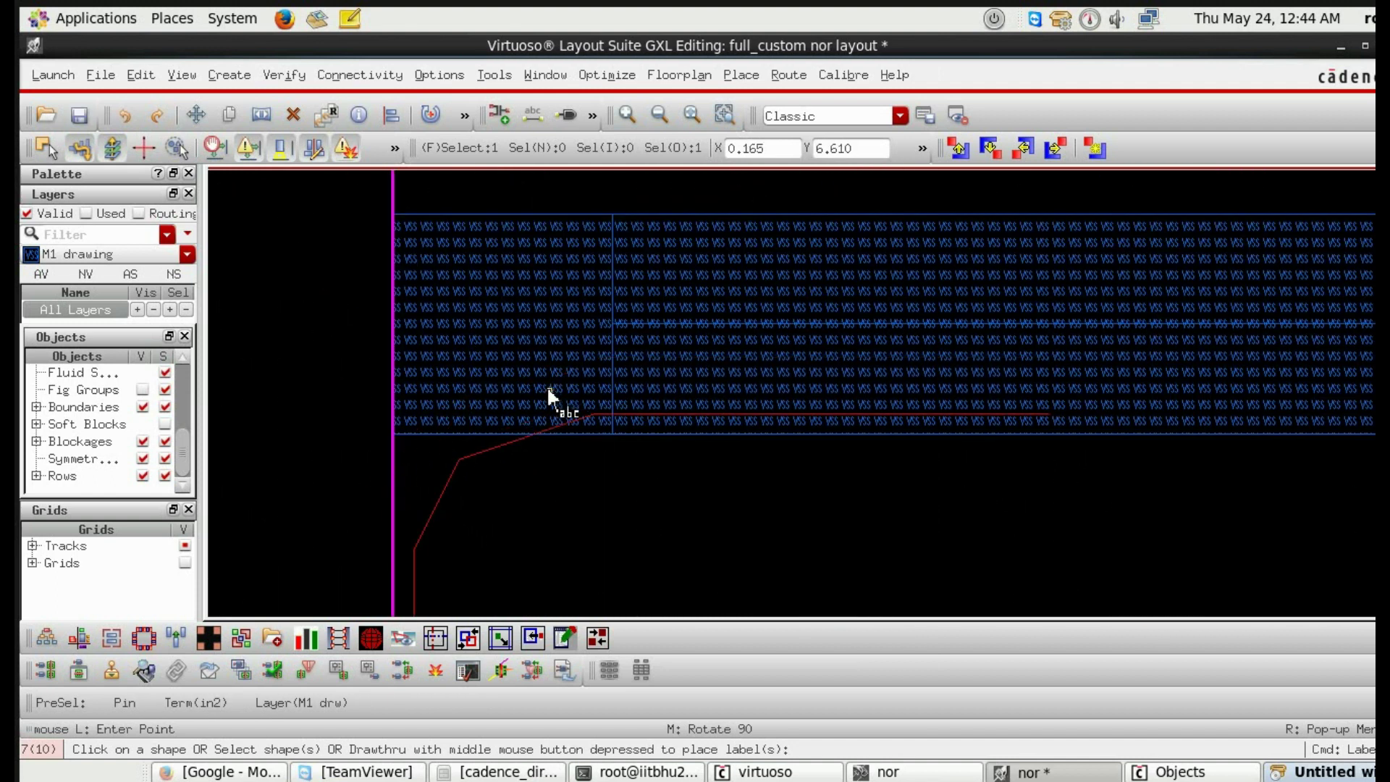
scroll(547, 386, down, 2)
scroll(609, 391, up, 1)
scroll(577, 387, down, 1)
scroll(563, 384, up, 3)
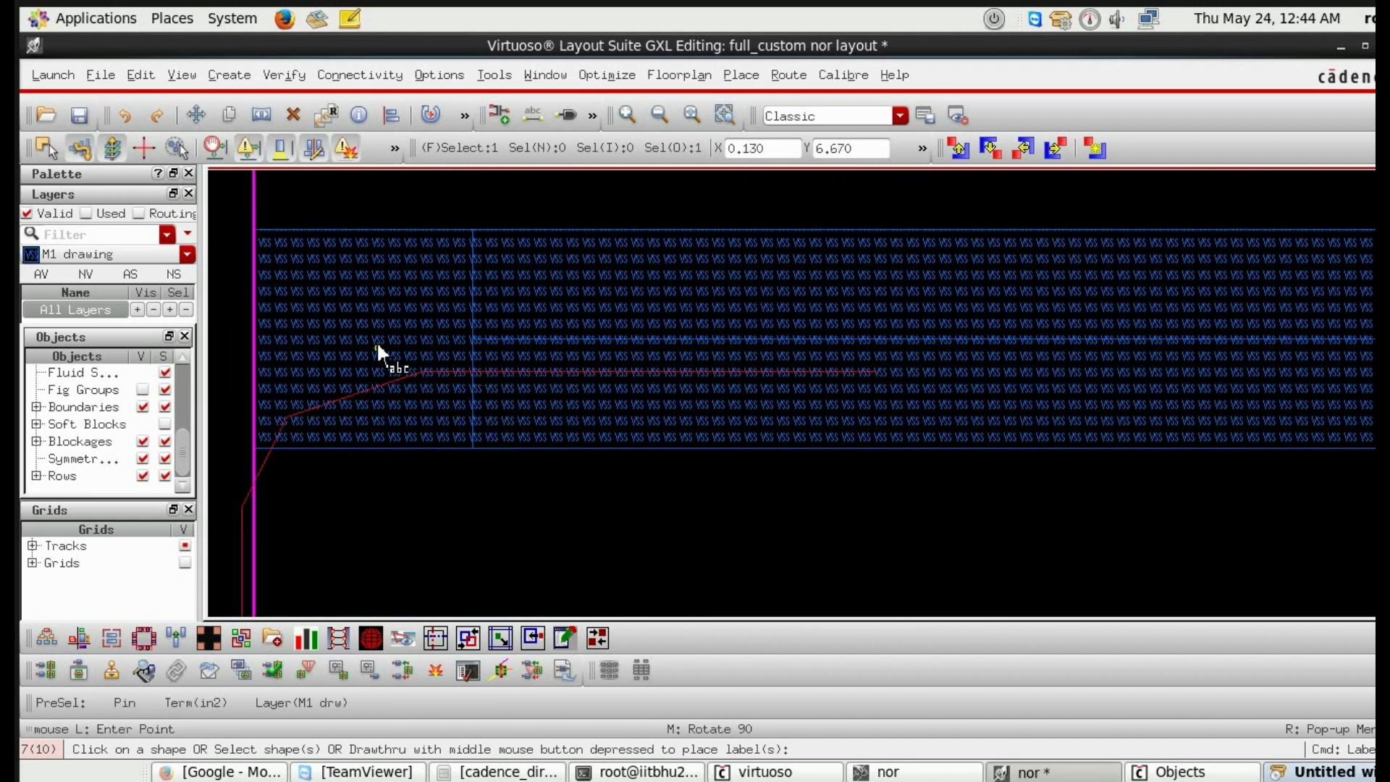
scroll(557, 358, down, 3)
scroll(748, 397, down, 3)
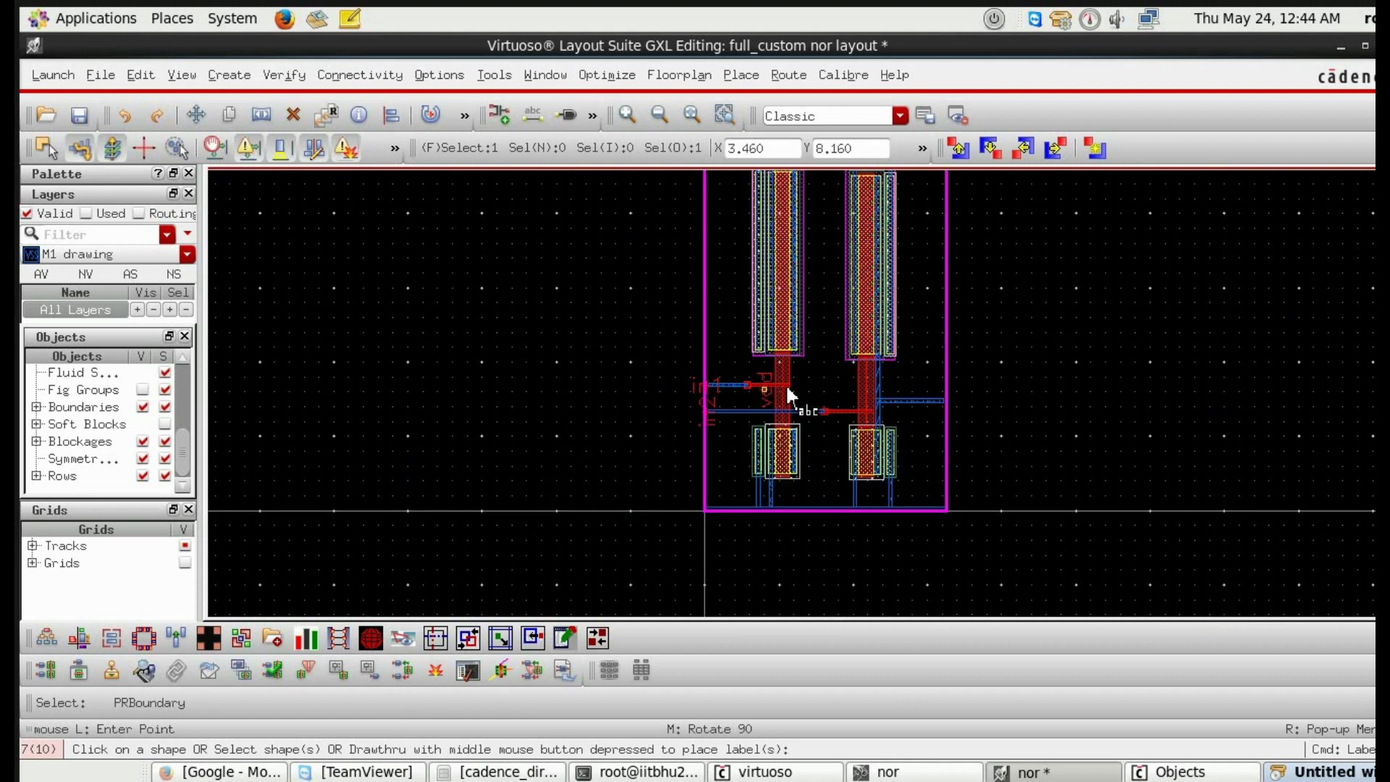
scroll(785, 383, down, 2)
scroll(763, 483, up, 3)
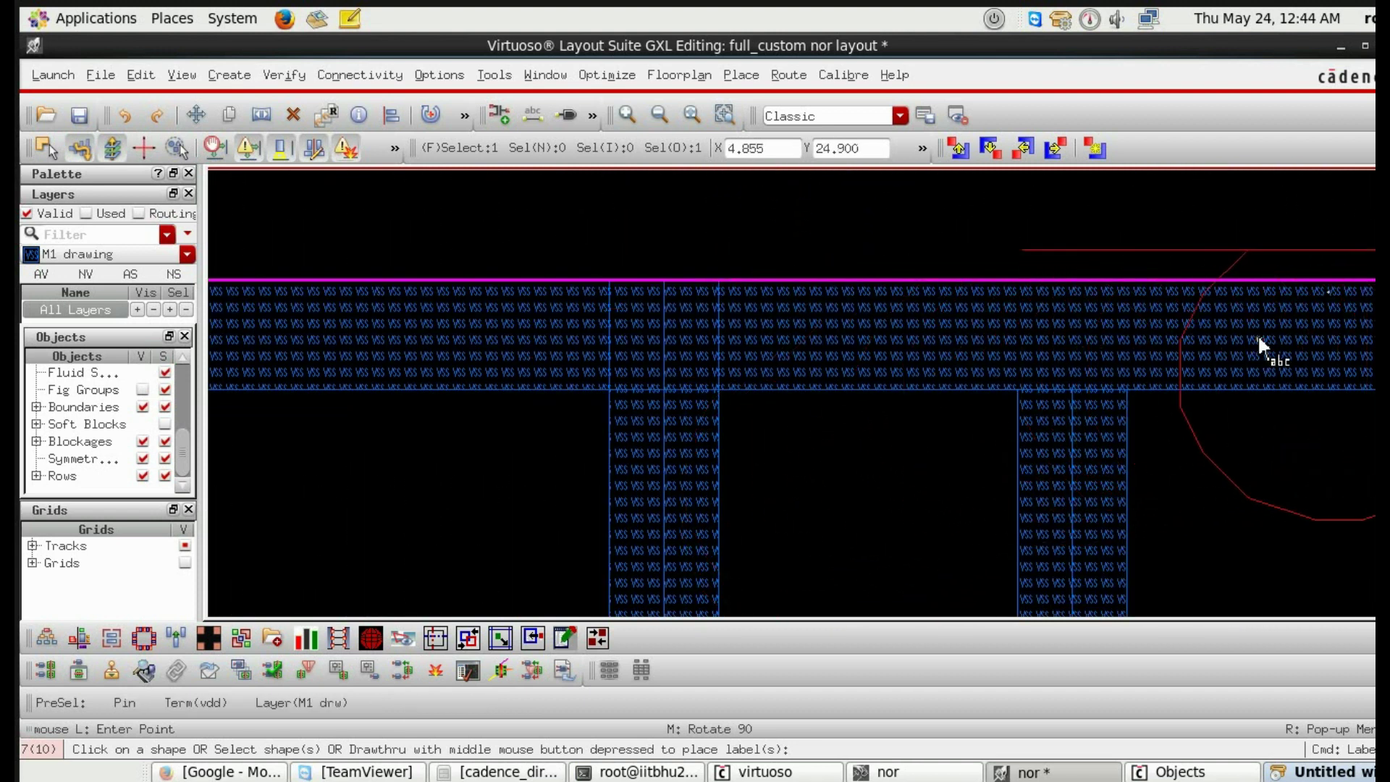
scroll(1091, 356, down, 3)
scroll(1114, 440, right, 3)
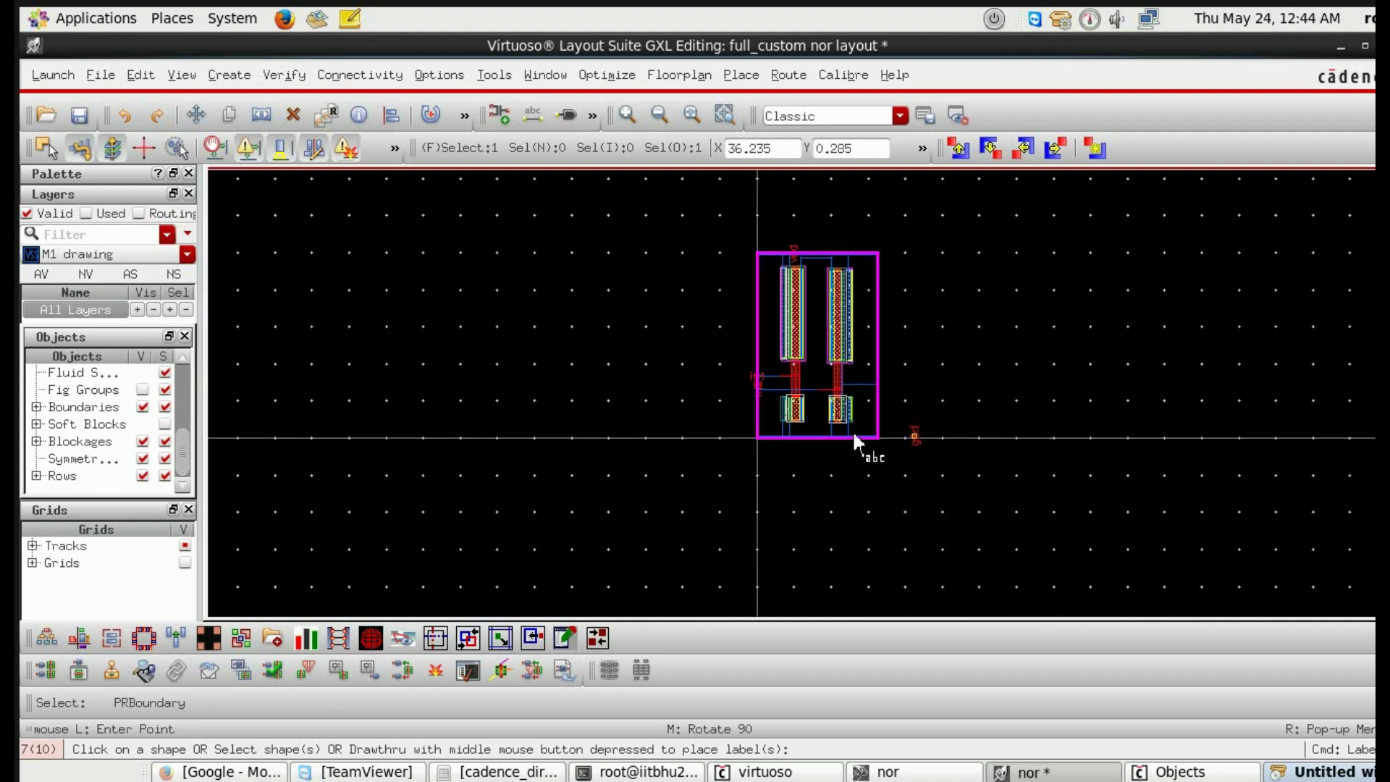
scroll(847, 445, up, 3)
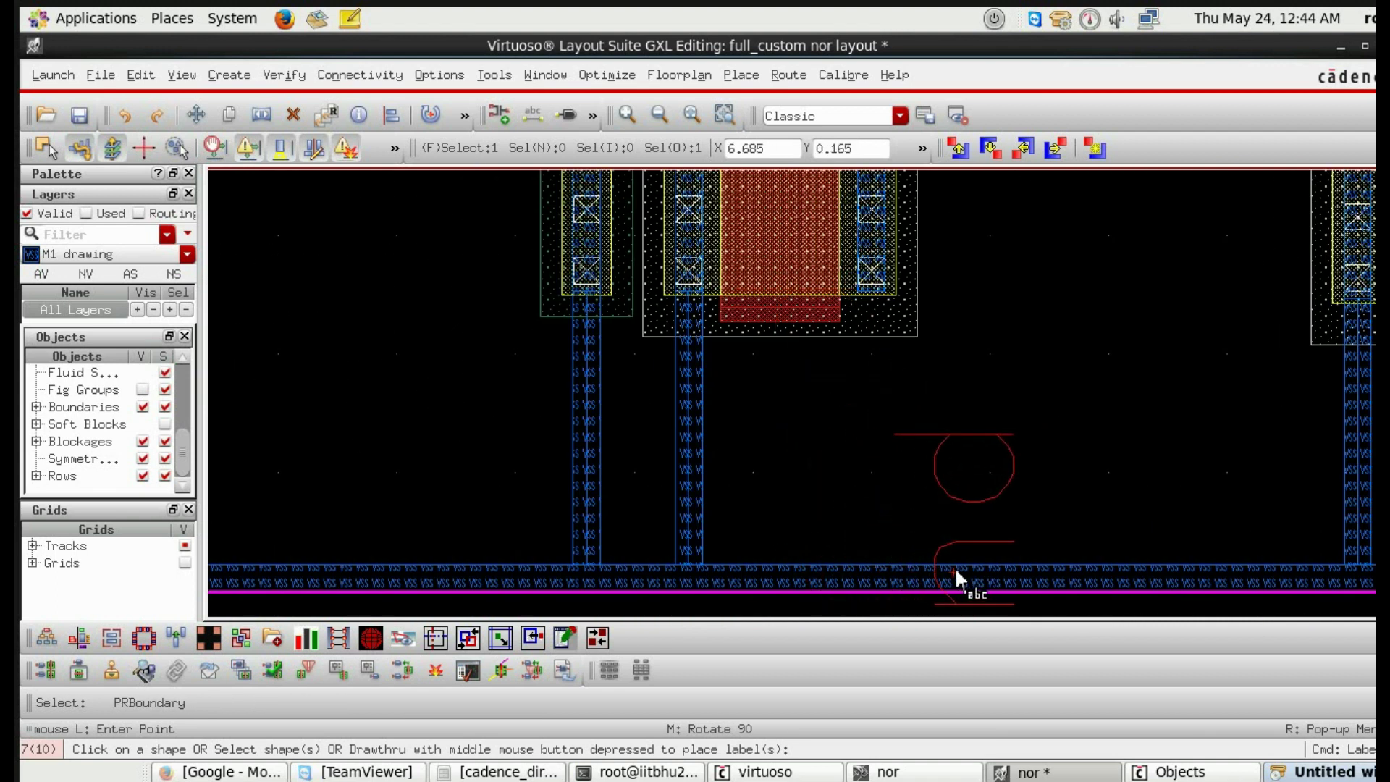
click(959, 567)
scroll(967, 545, down, 3)
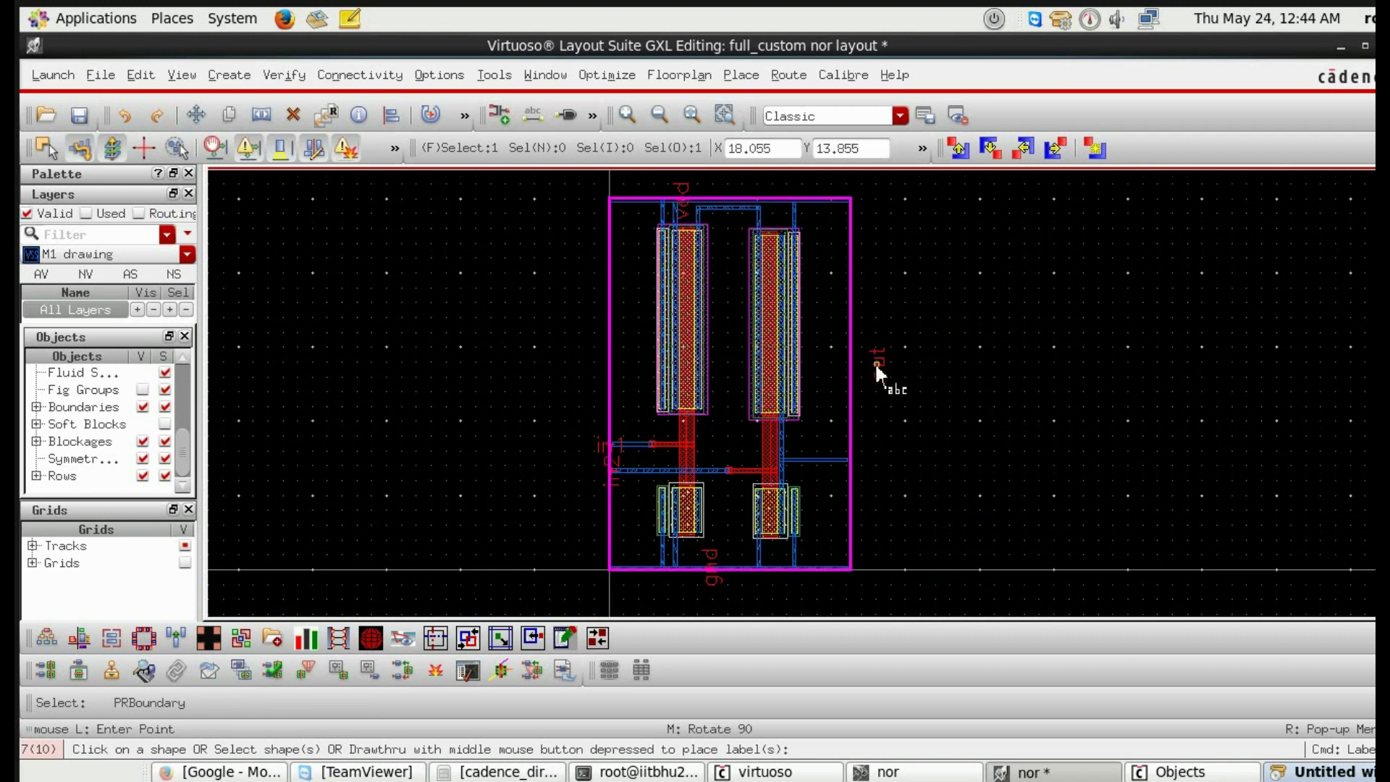
scroll(855, 458, up, 3)
scroll(858, 467, up, 3)
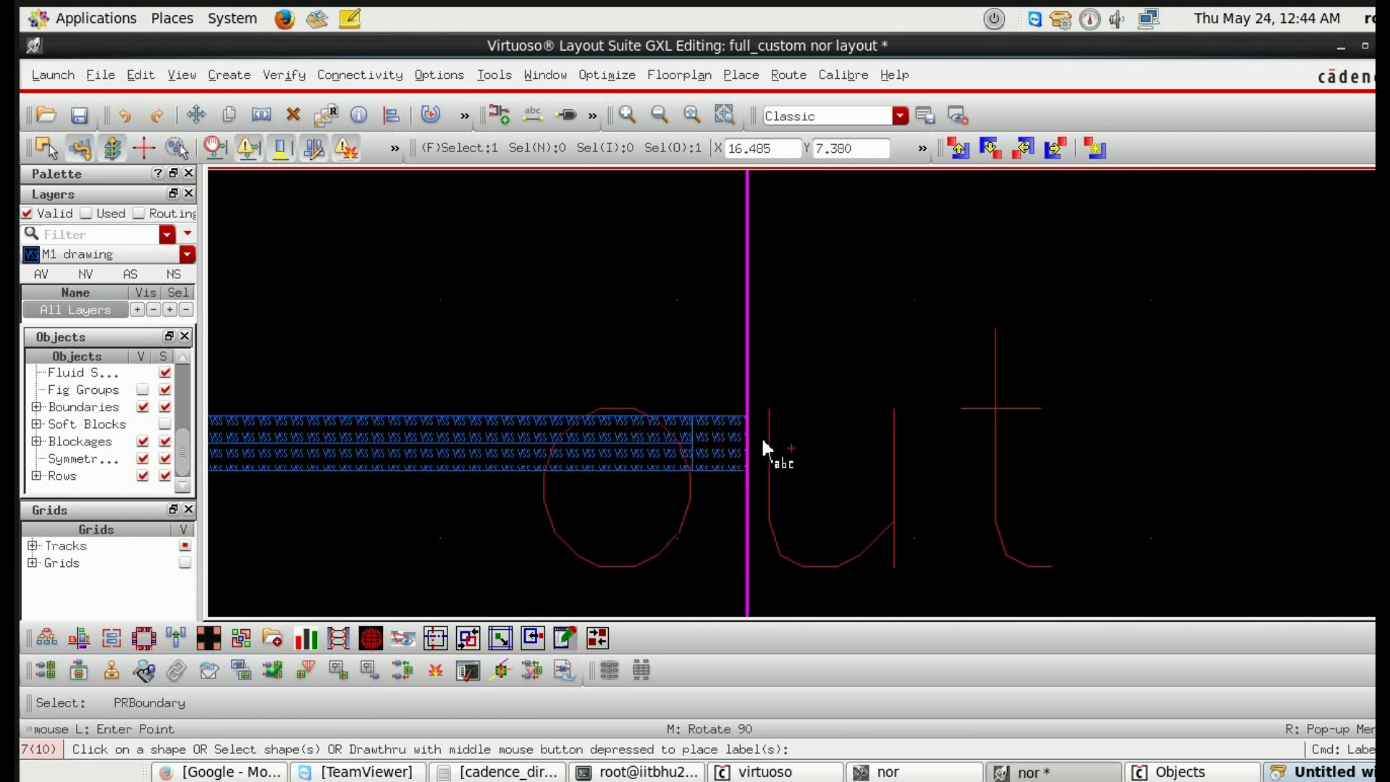
middle_click(729, 450)
click(897, 435)
scroll(903, 435, down, 3)
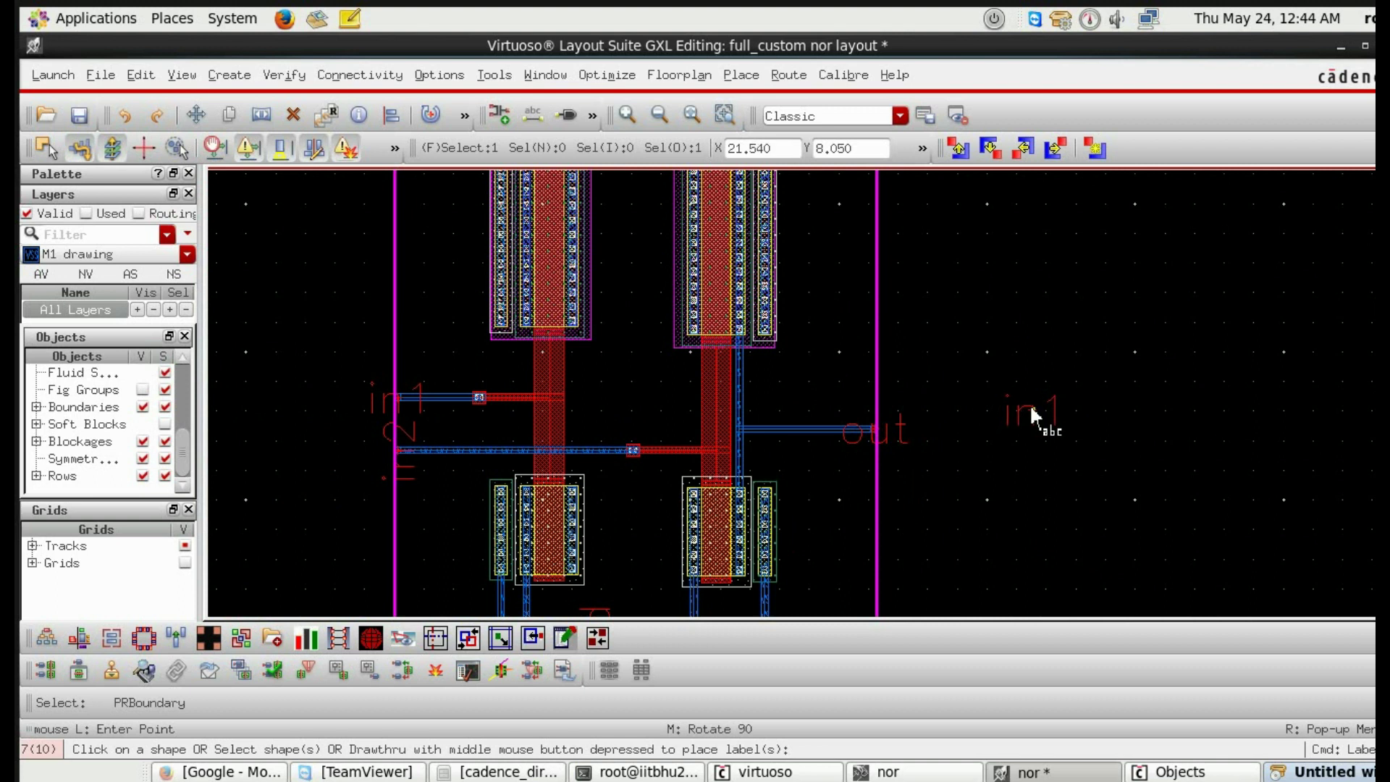
key(Escape)
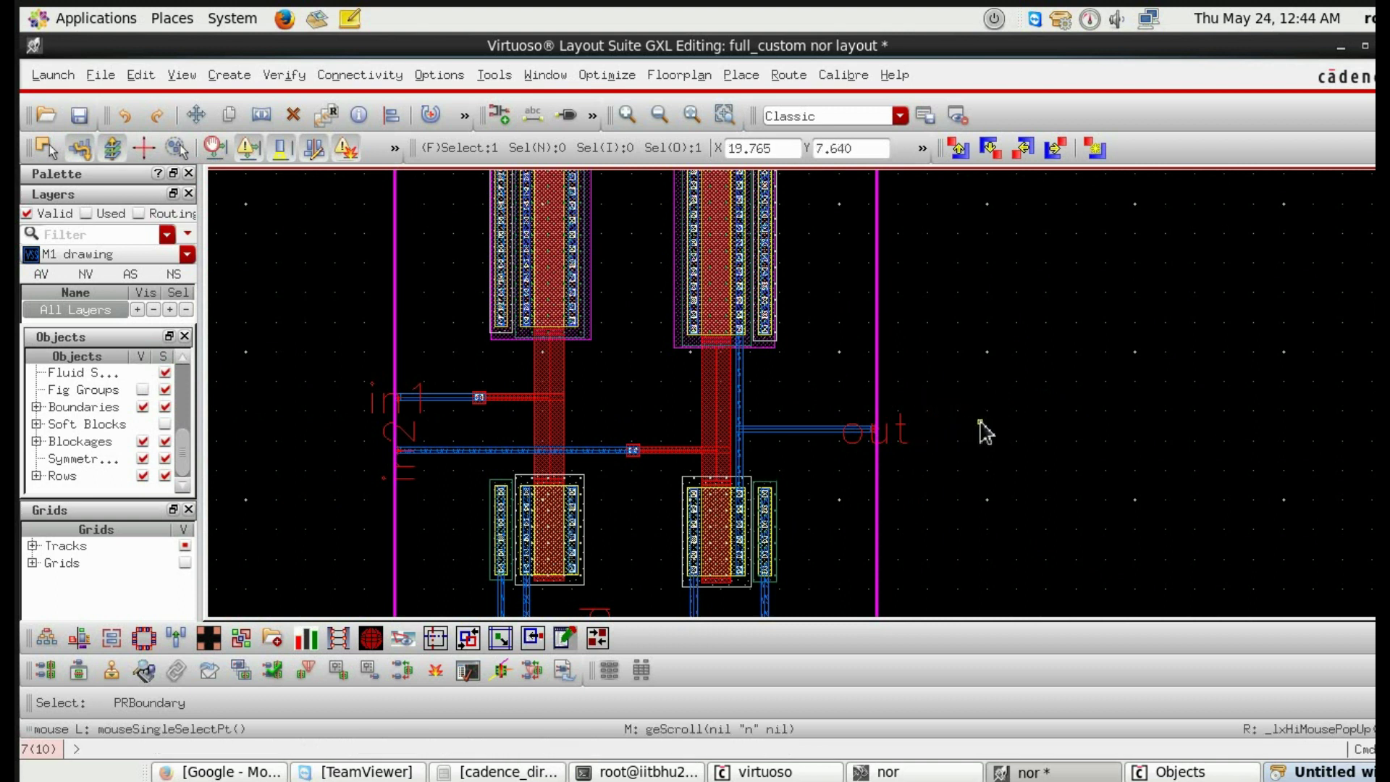
scroll(984, 433, down, 3)
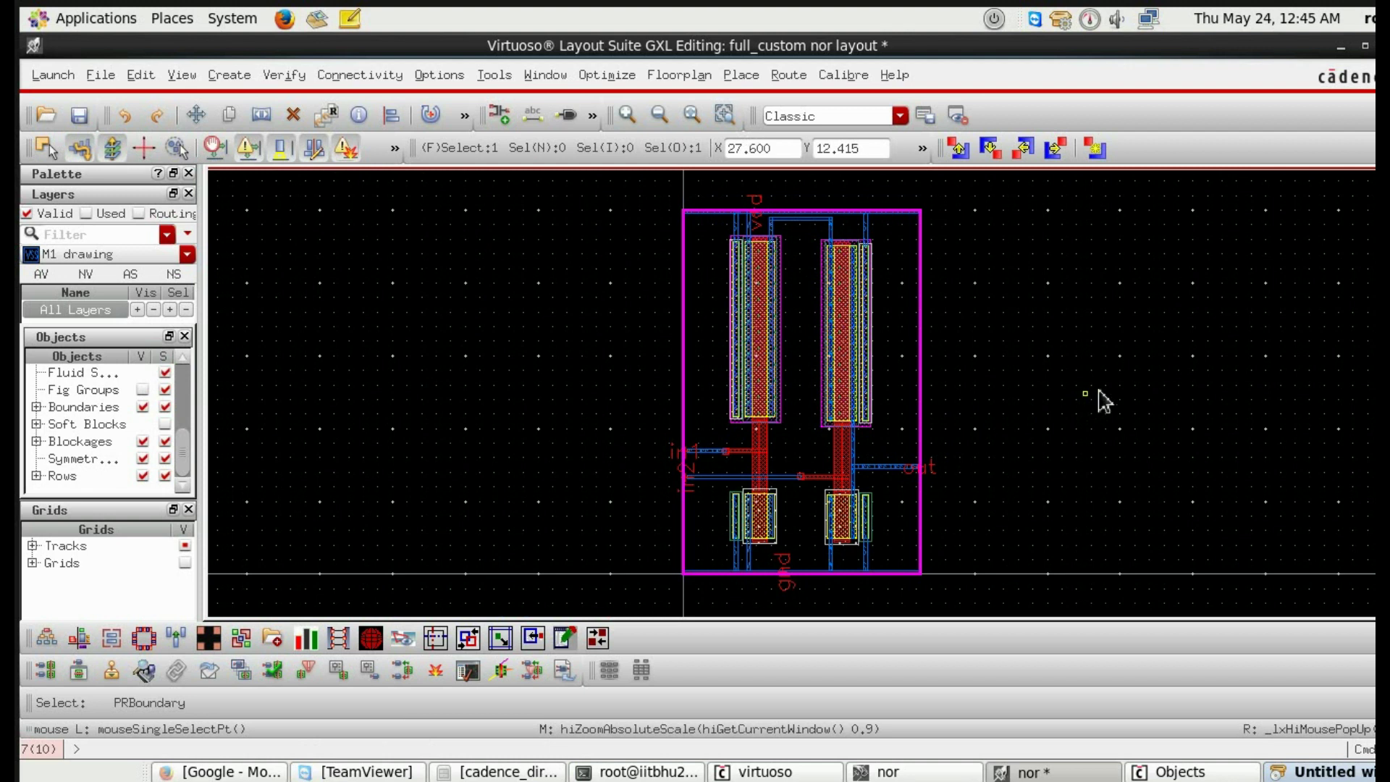
Step: Deselect the cell boundary to finish the labelled NOR layout
click(930, 407)
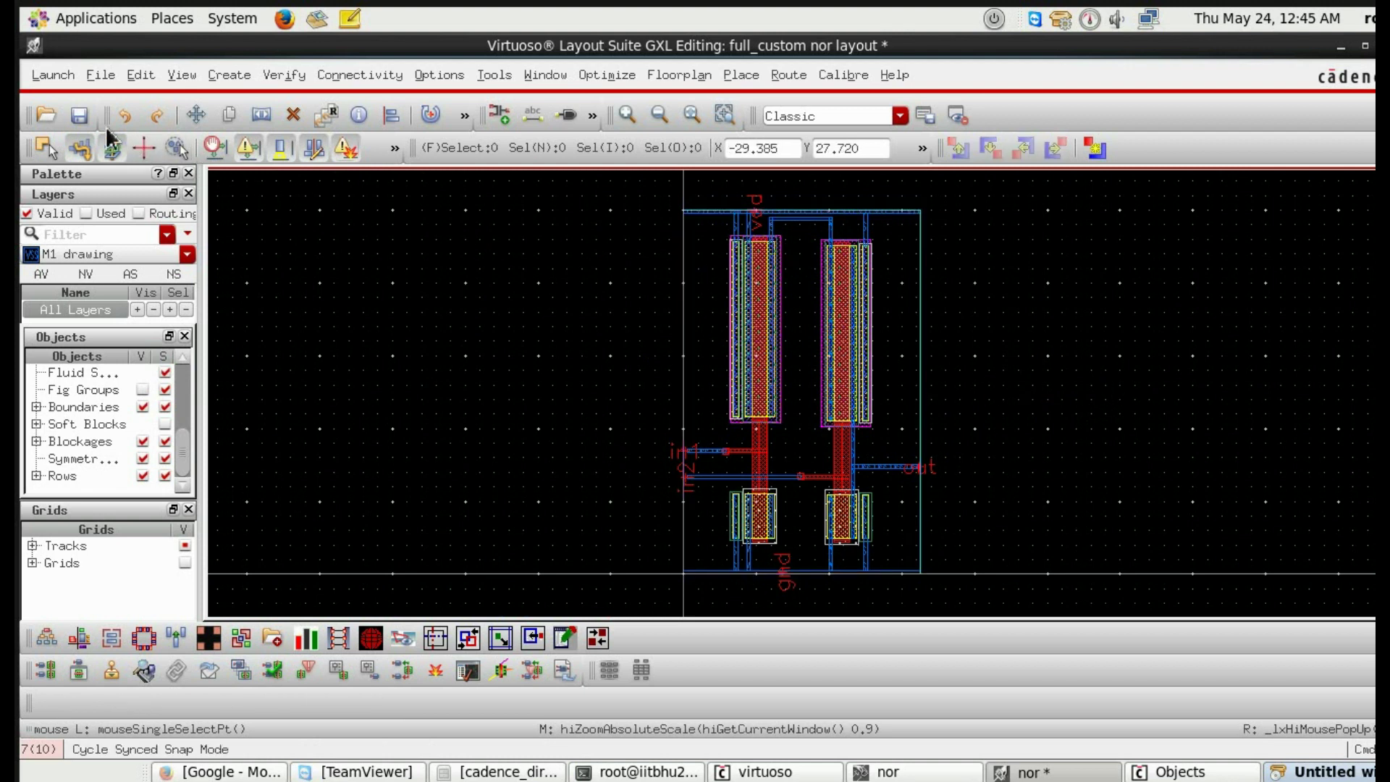